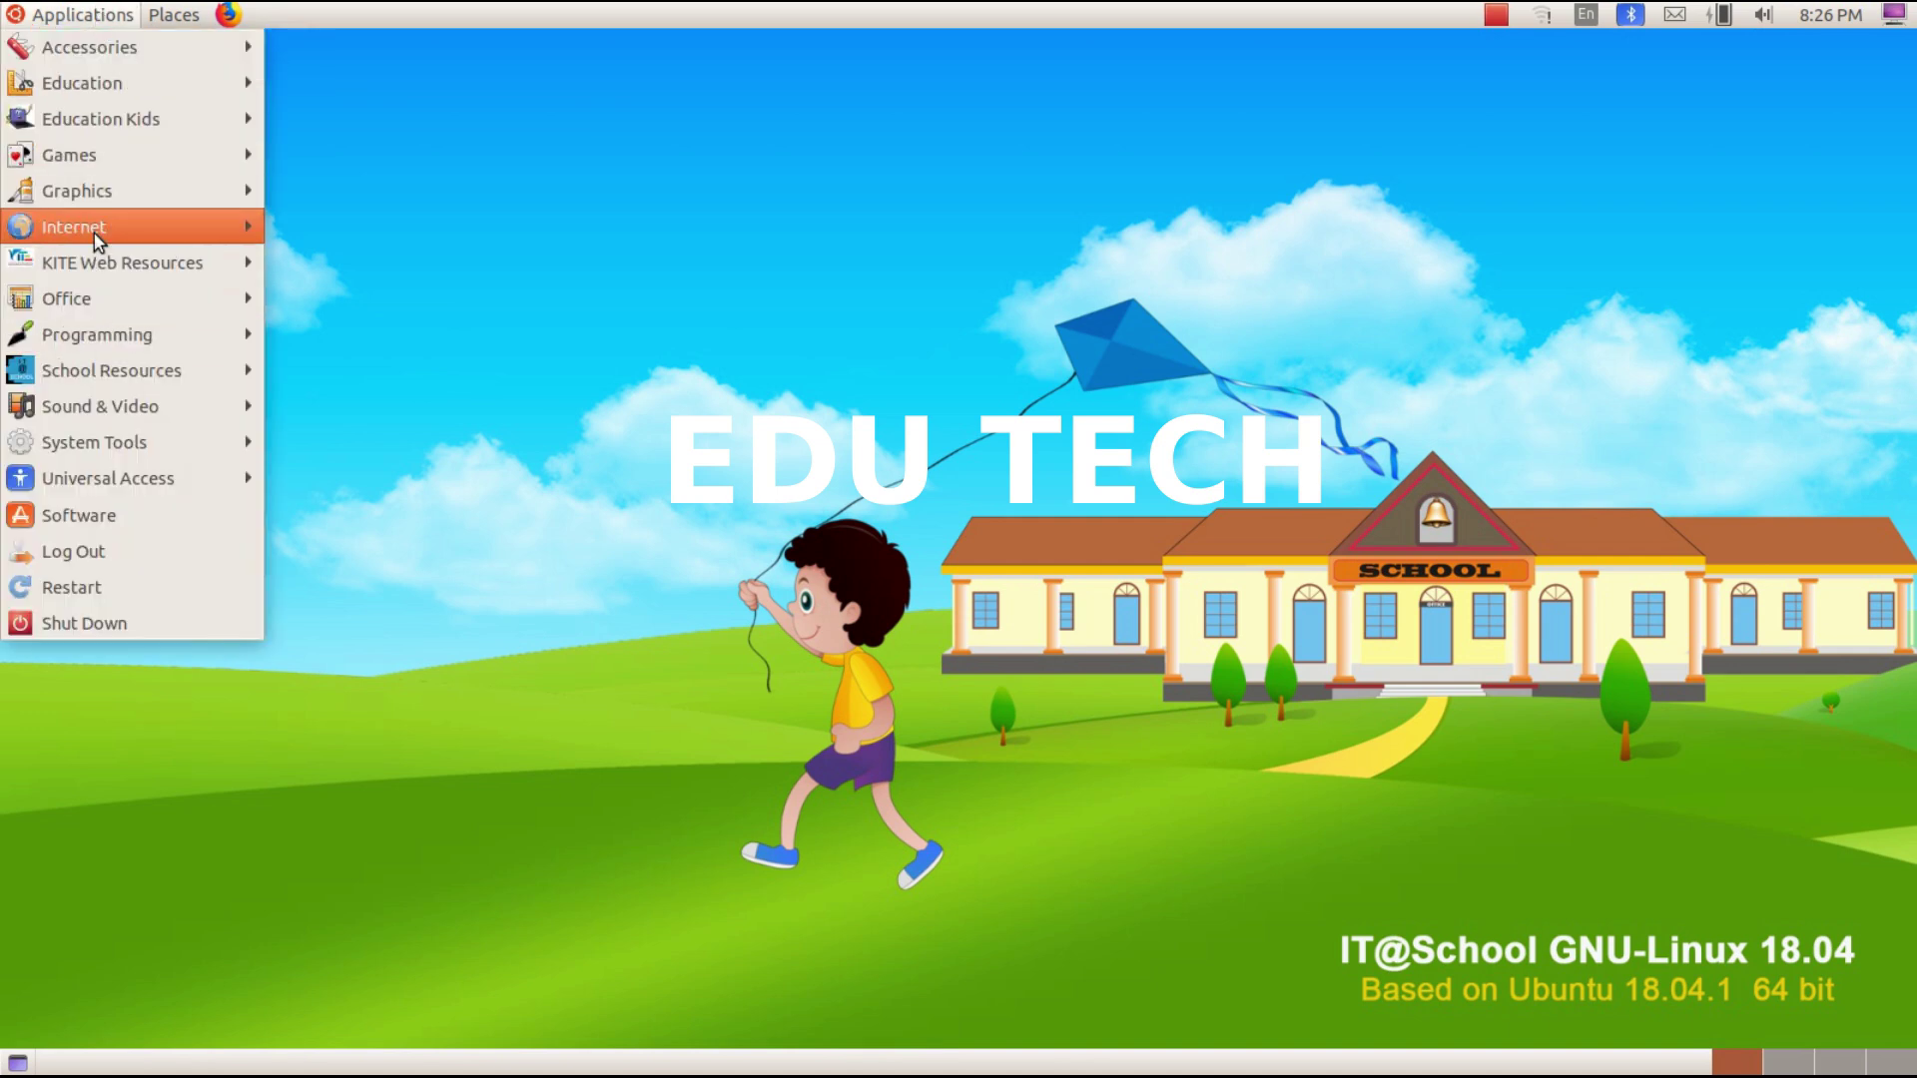
# - Launch Inkscape Vector Graphics Editor with a new blank document
pyautogui.moveTo(90, 190)
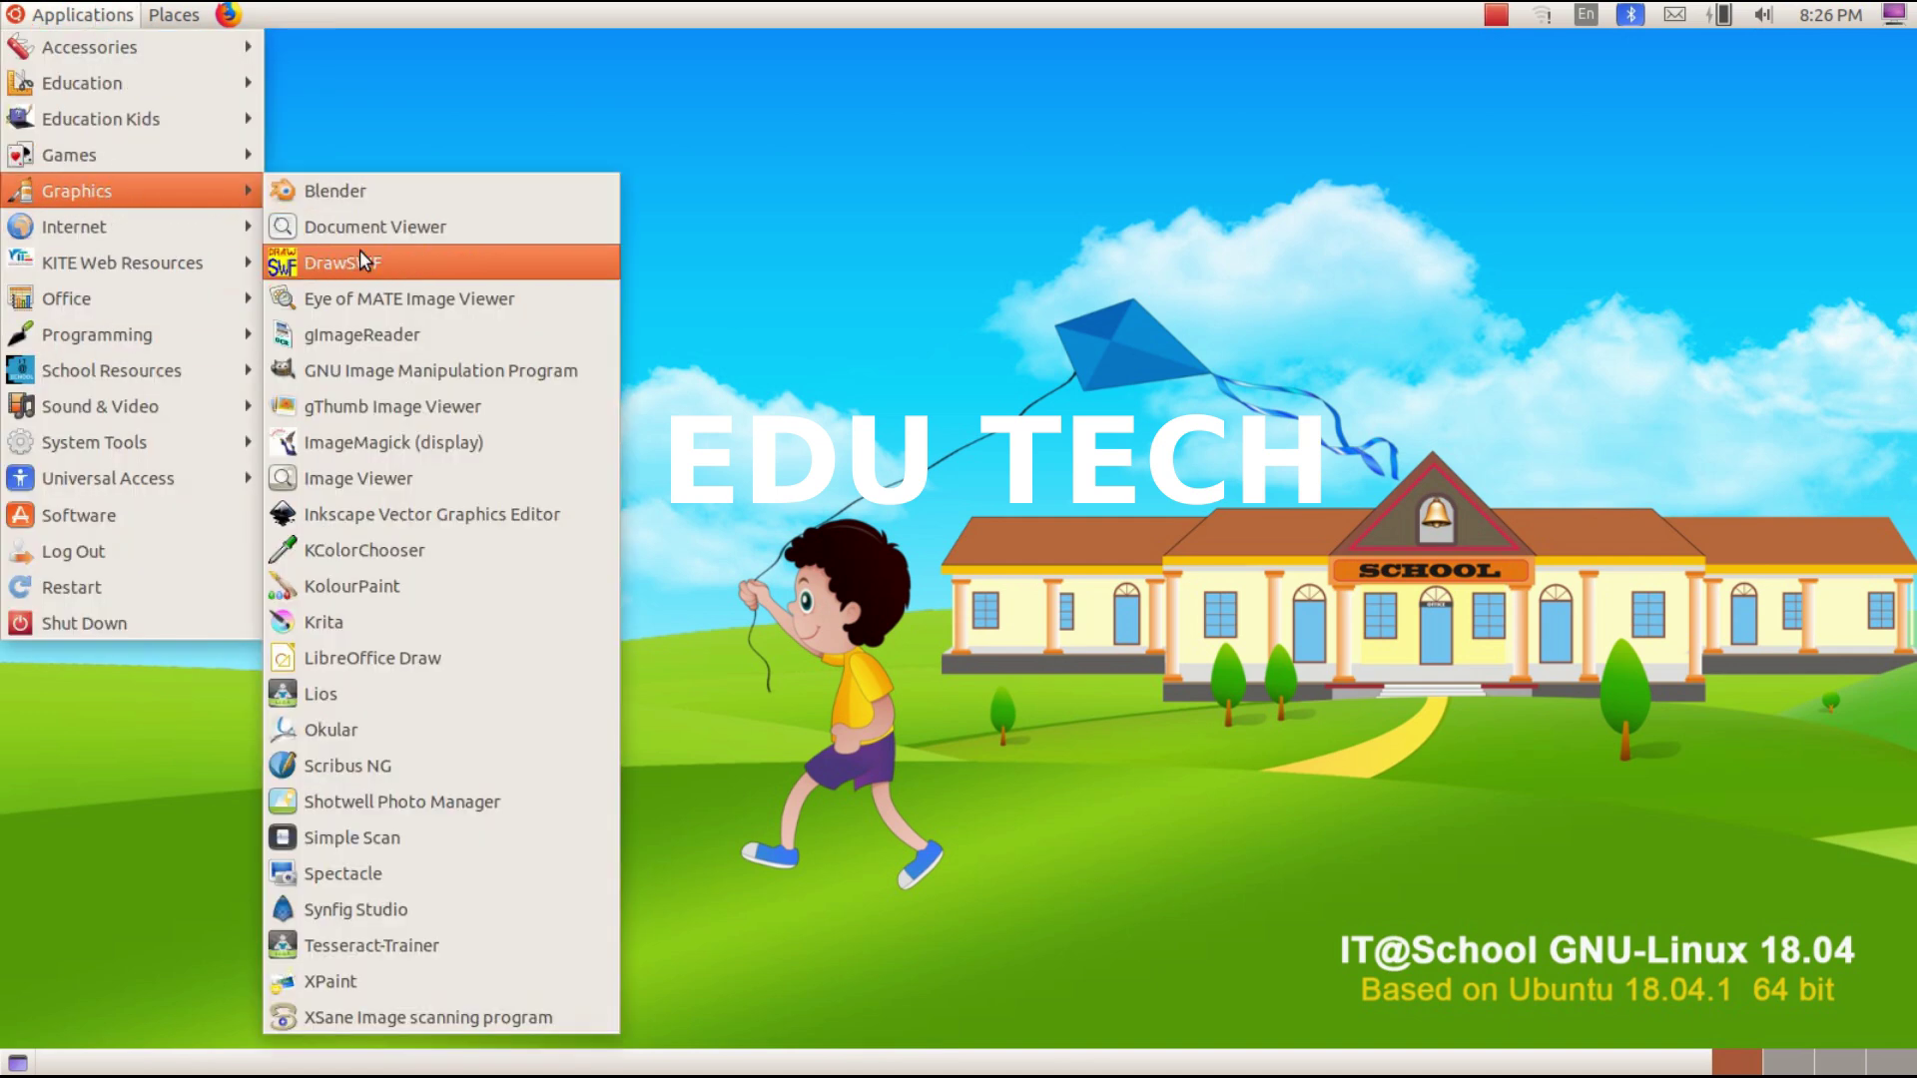
pyautogui.click(591, 515)
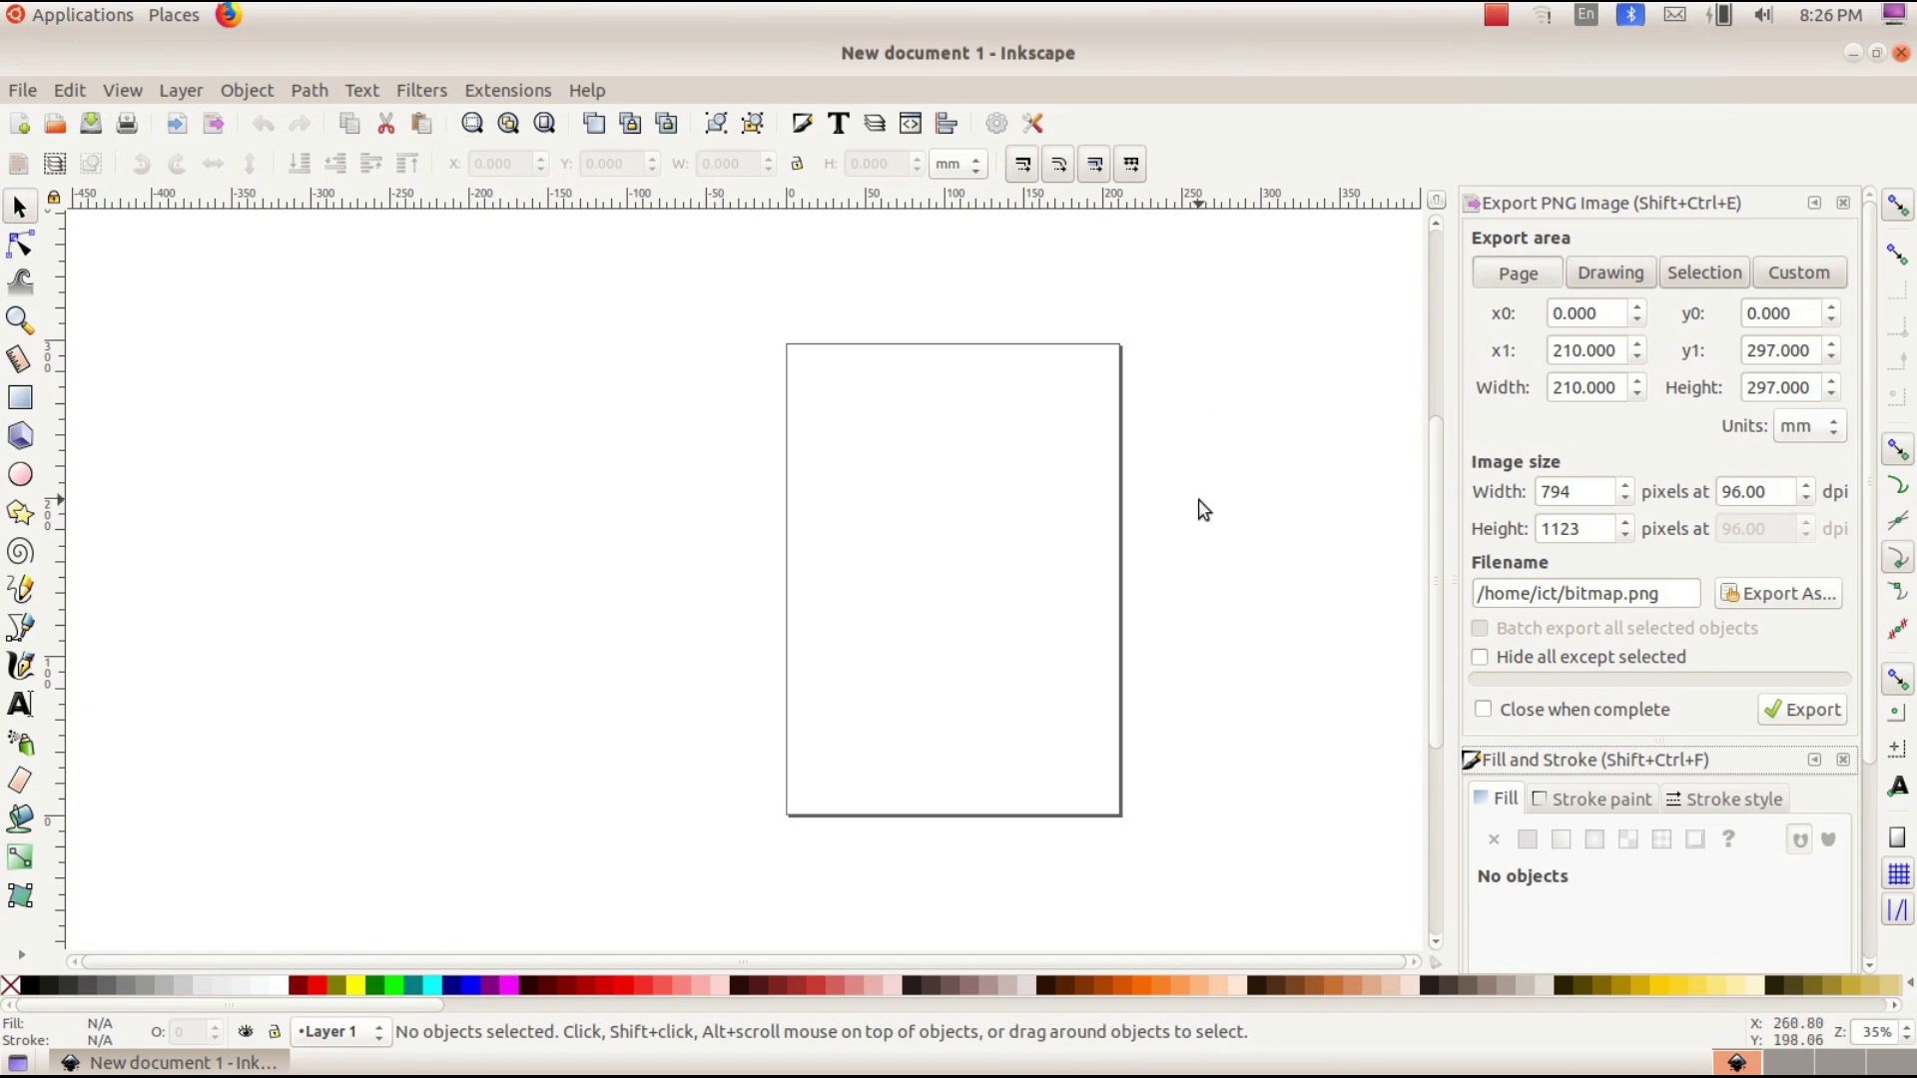
# - Hide the page border in the document properties and close the docked Export PNG Image and Fill and Stroke dialogs
pyautogui.click(16, 88)
pyautogui.click(100, 526)
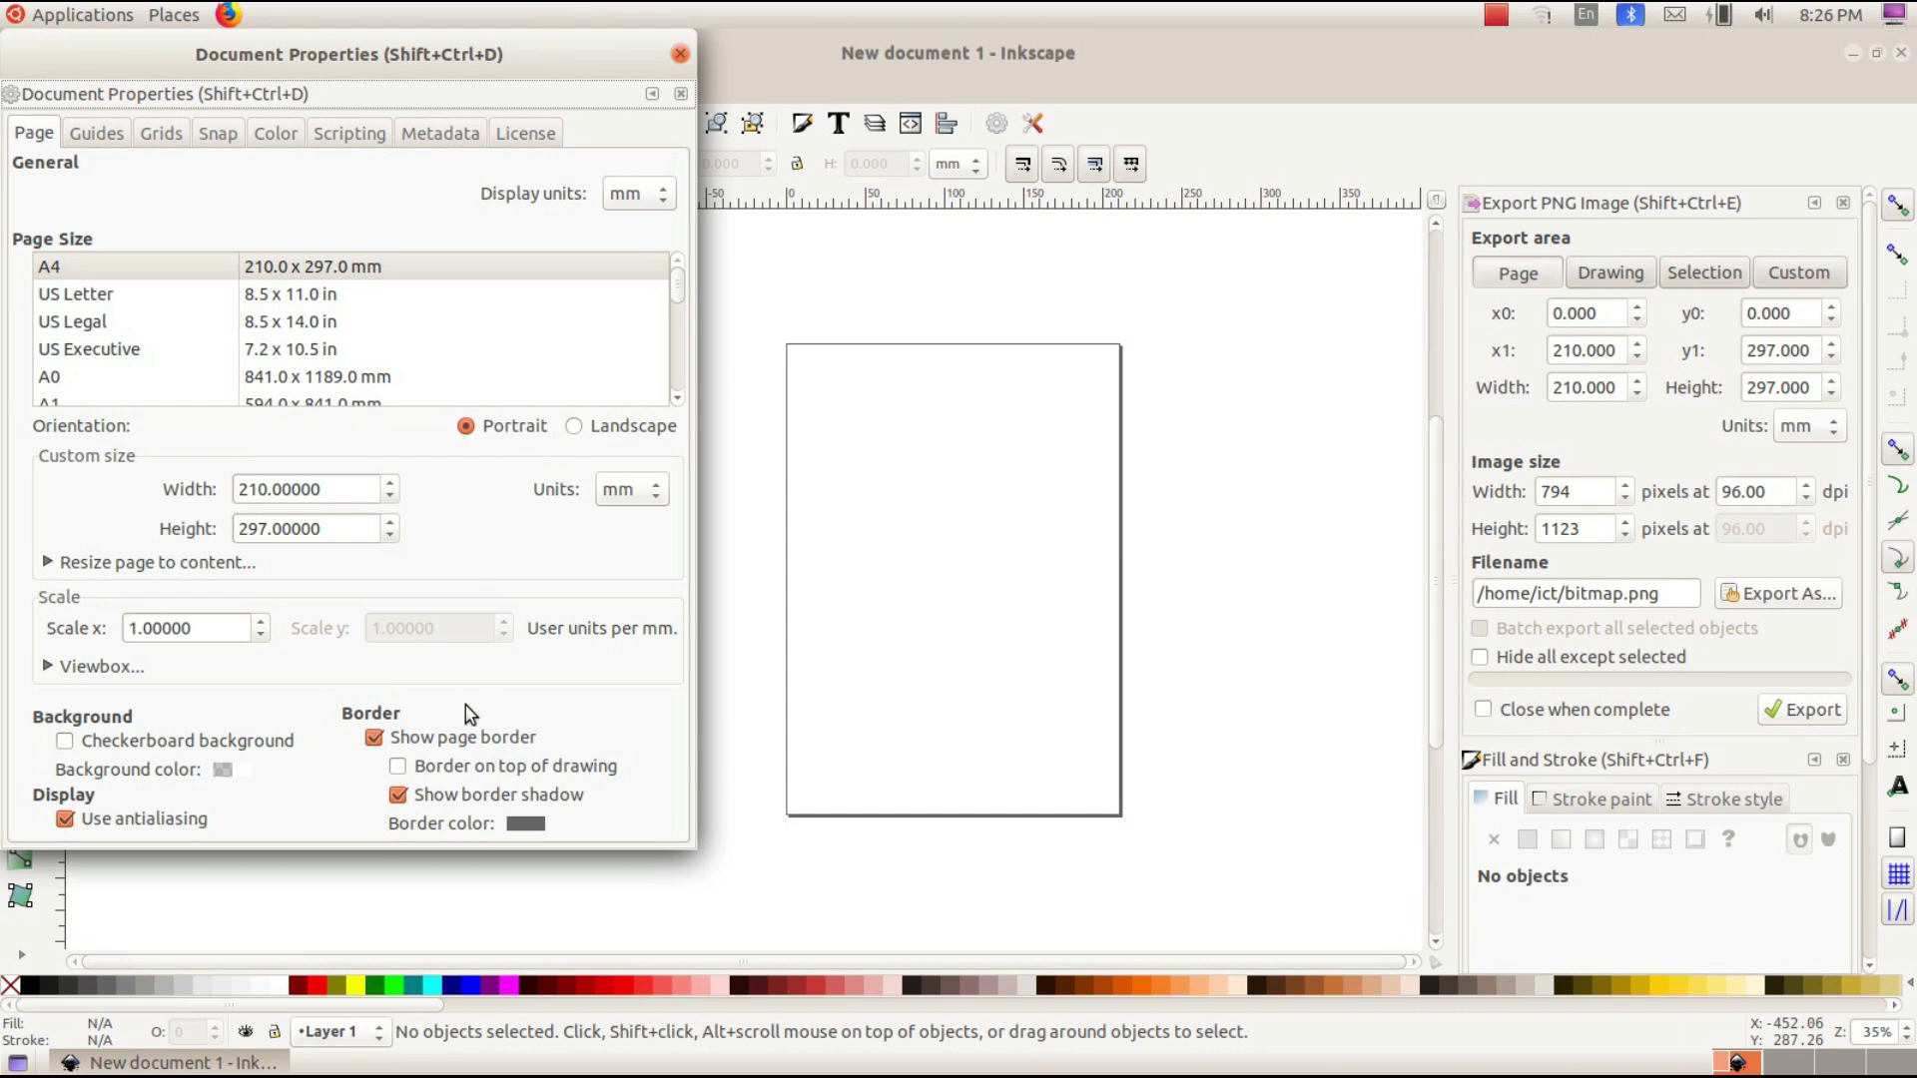
pyautogui.click(377, 739)
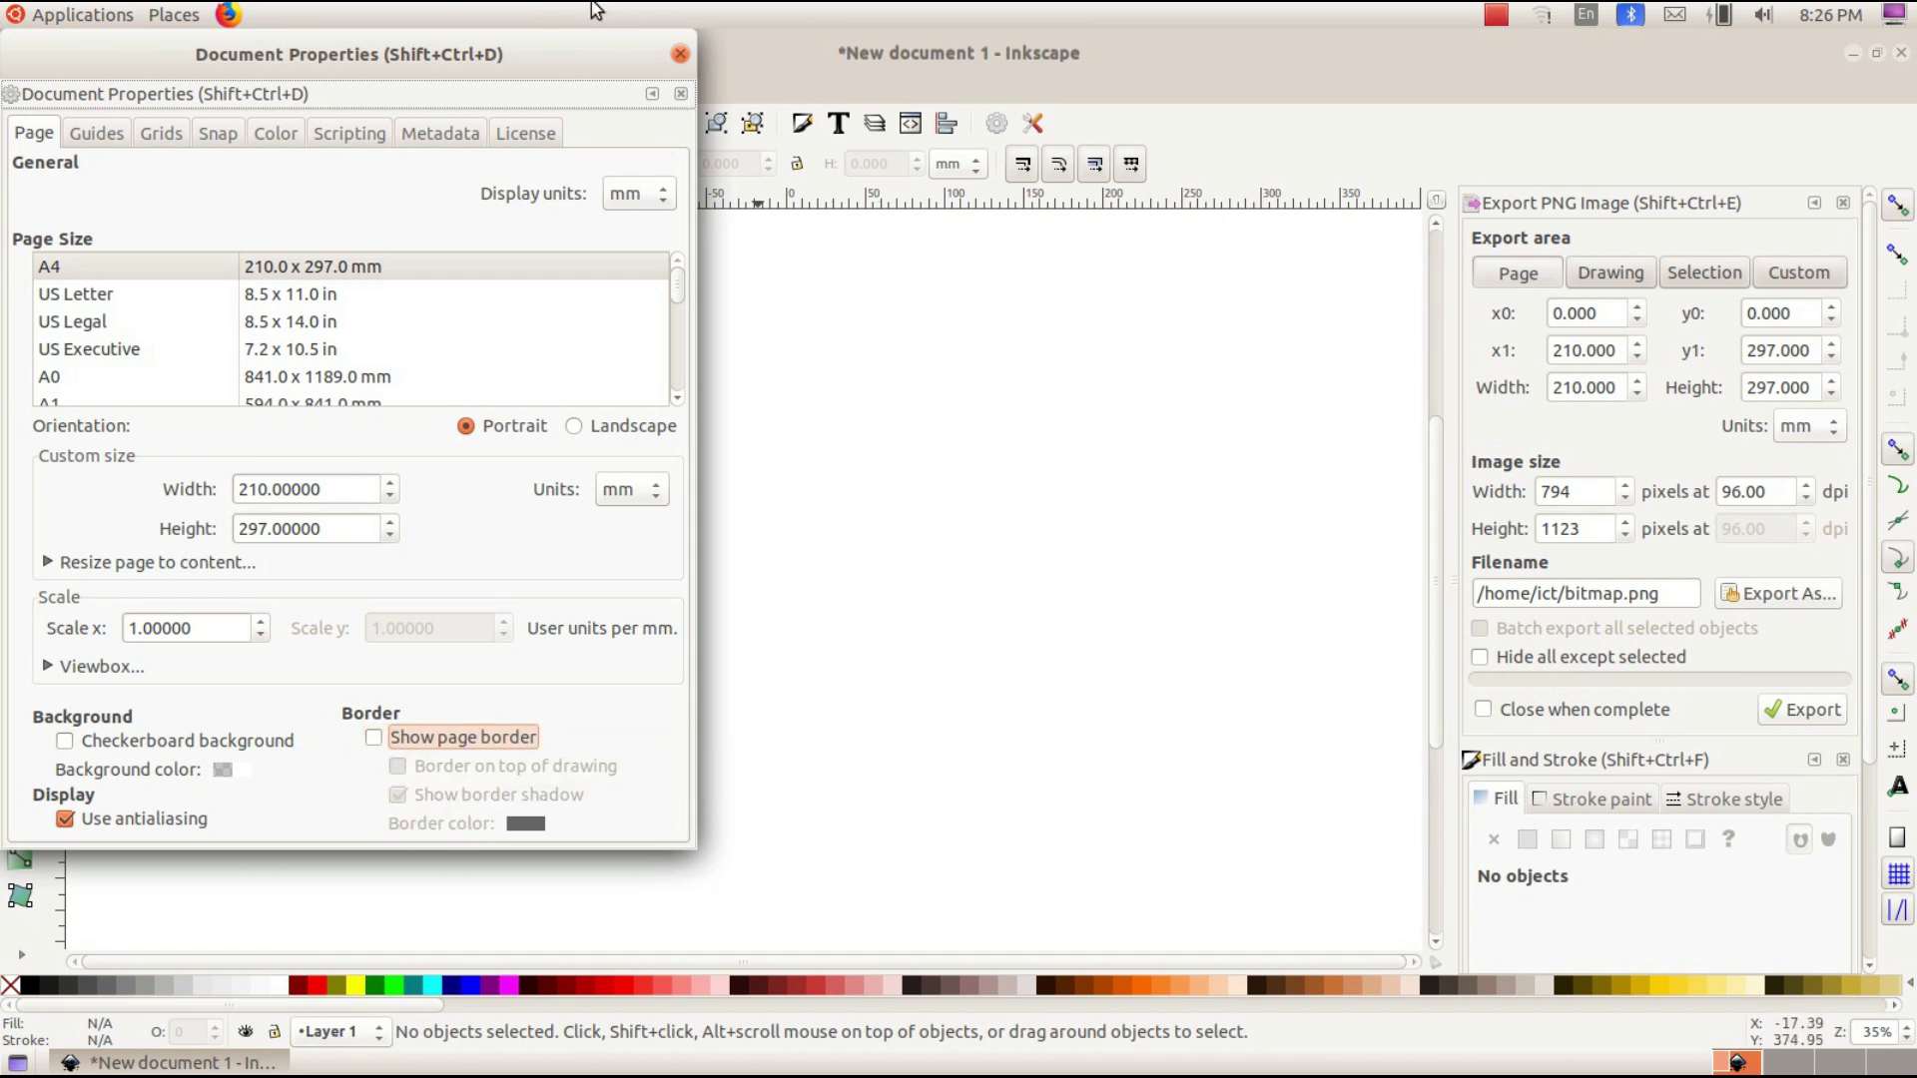
pyautogui.click(679, 55)
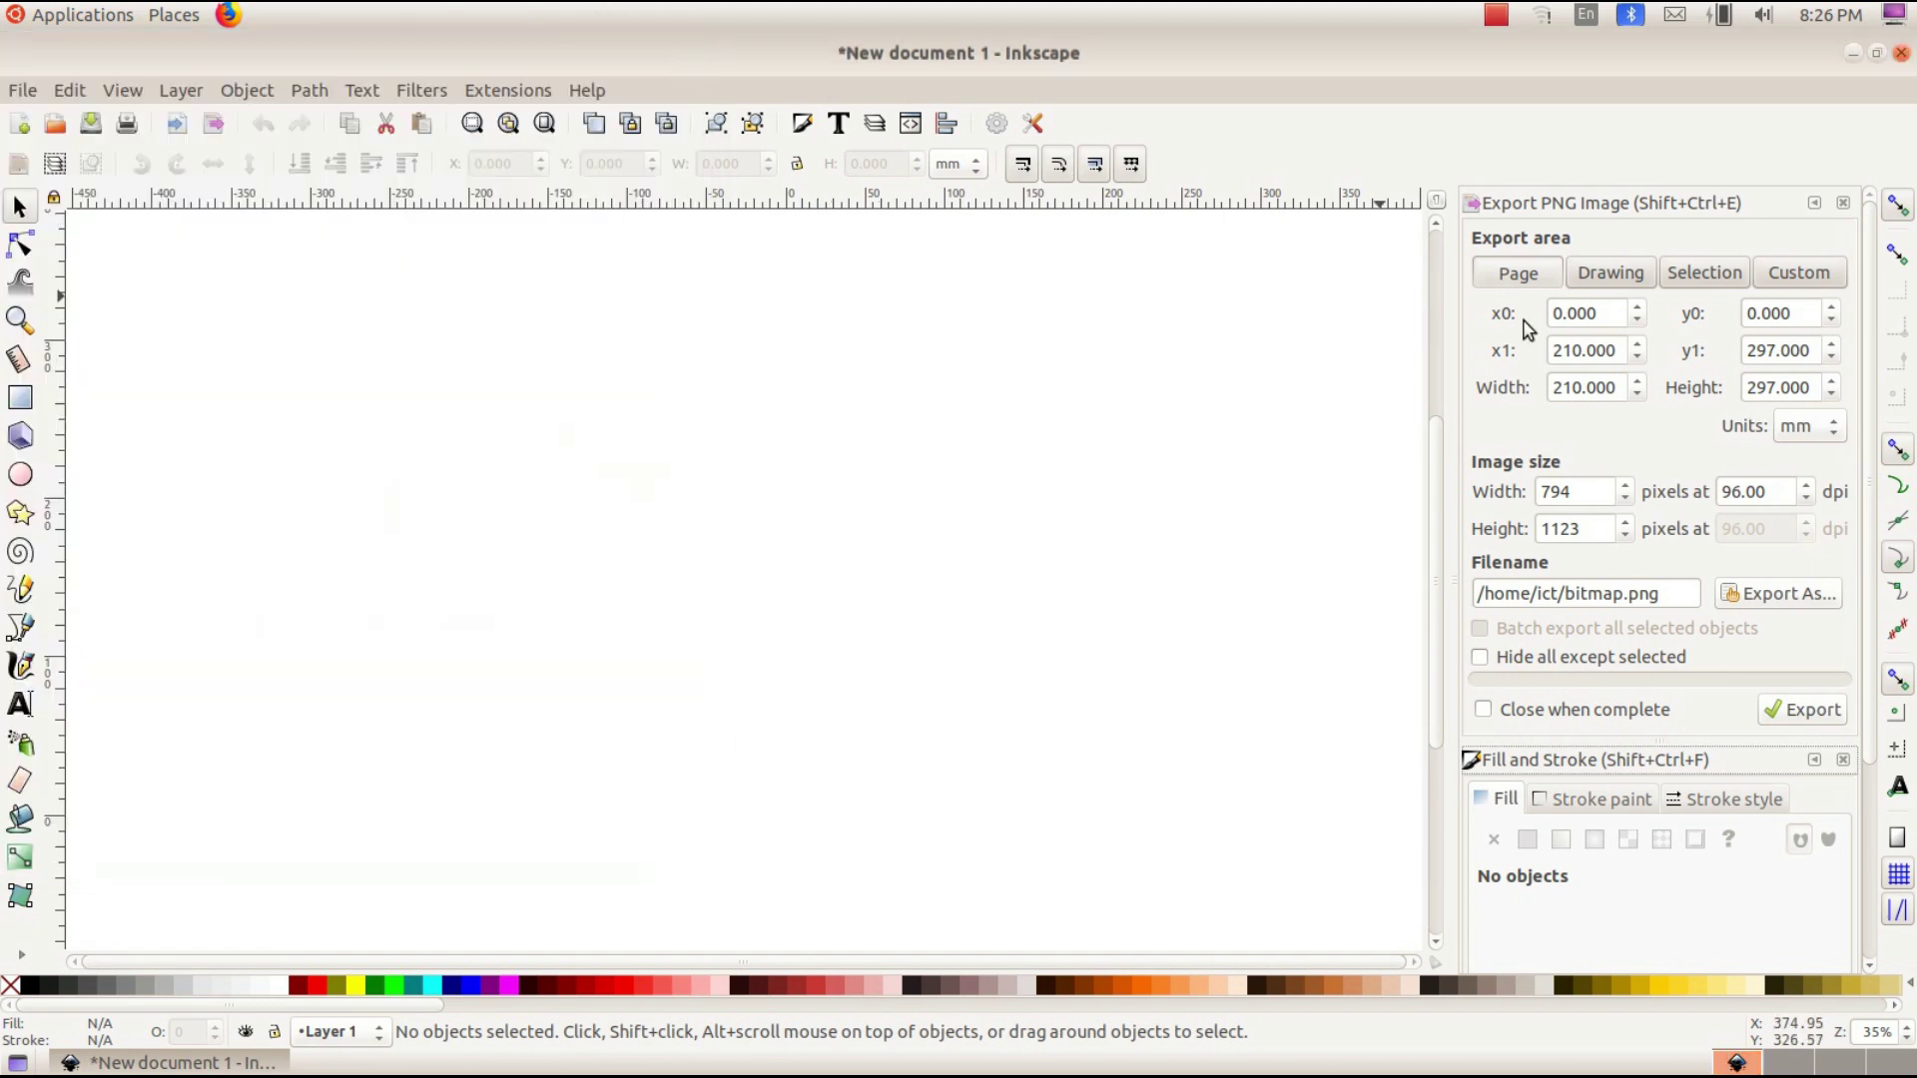
pyautogui.click(1844, 205)
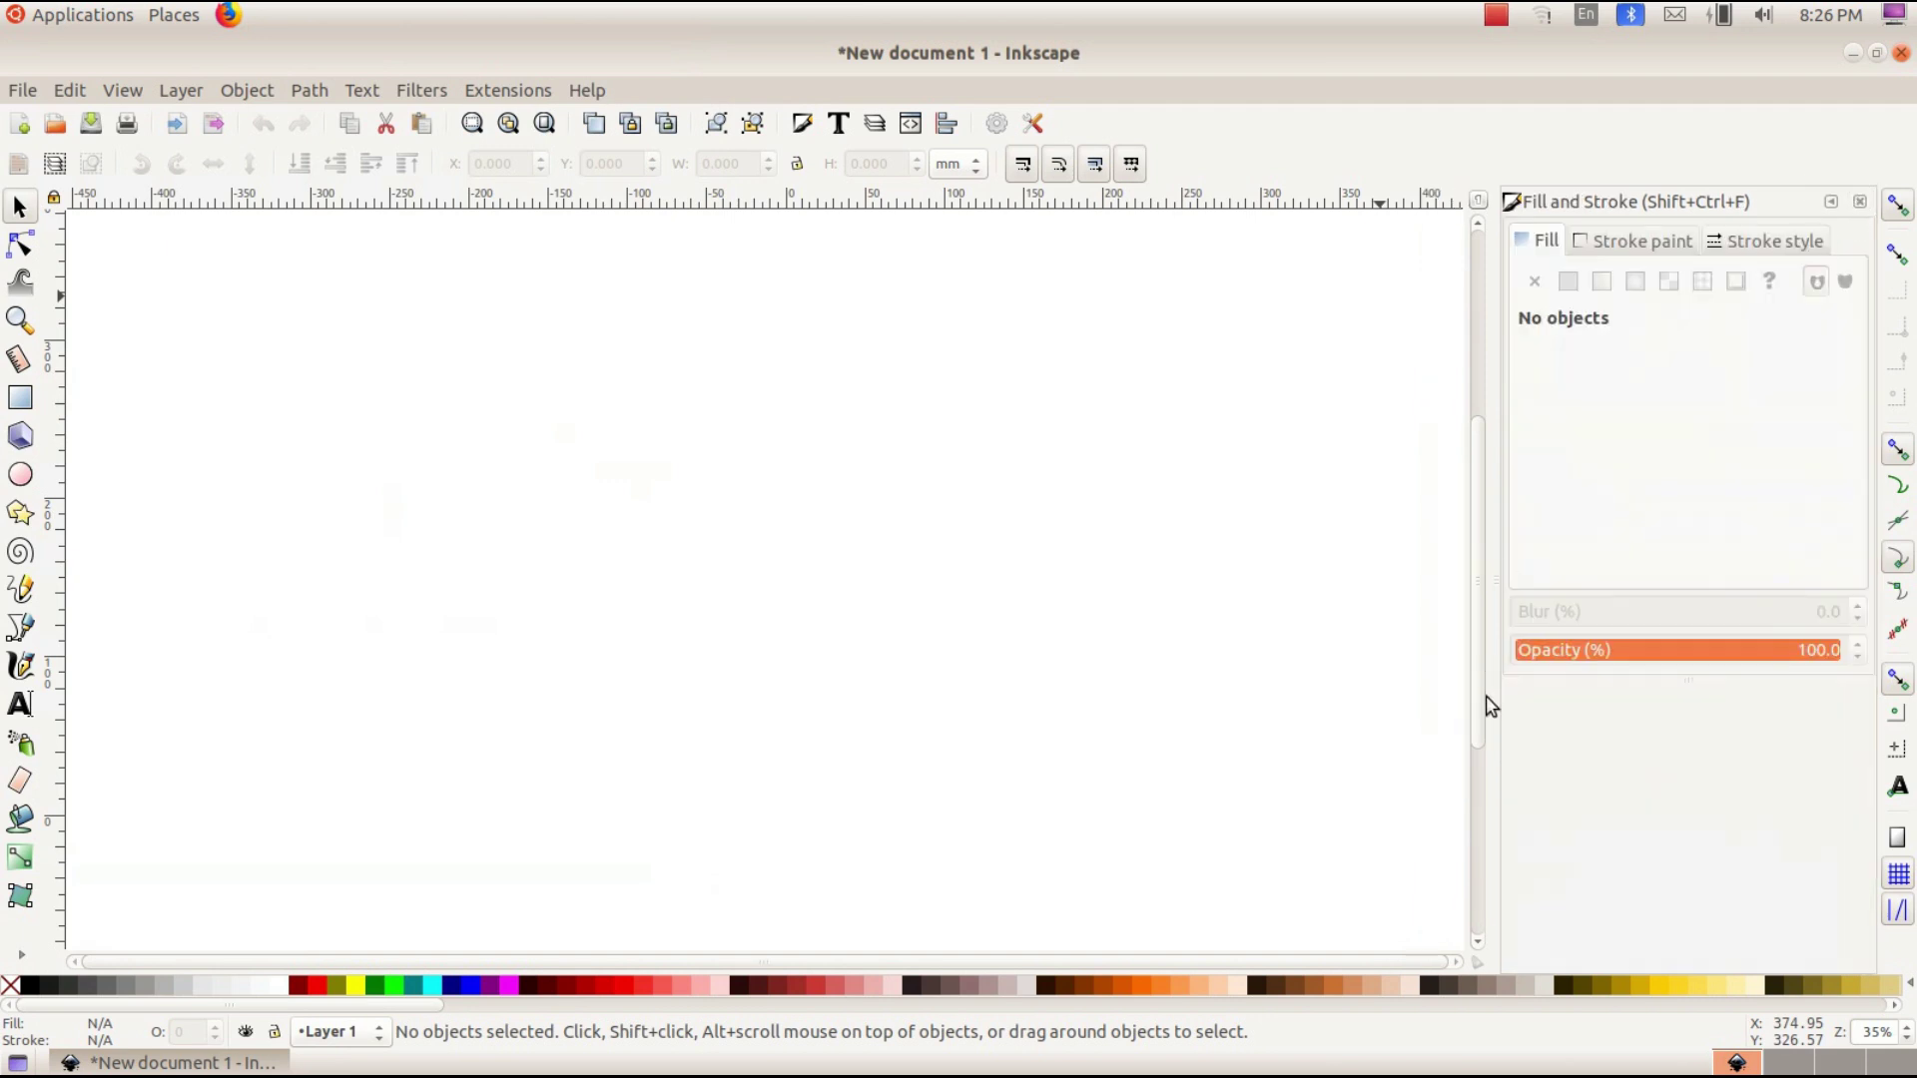
pyautogui.click(1859, 204)
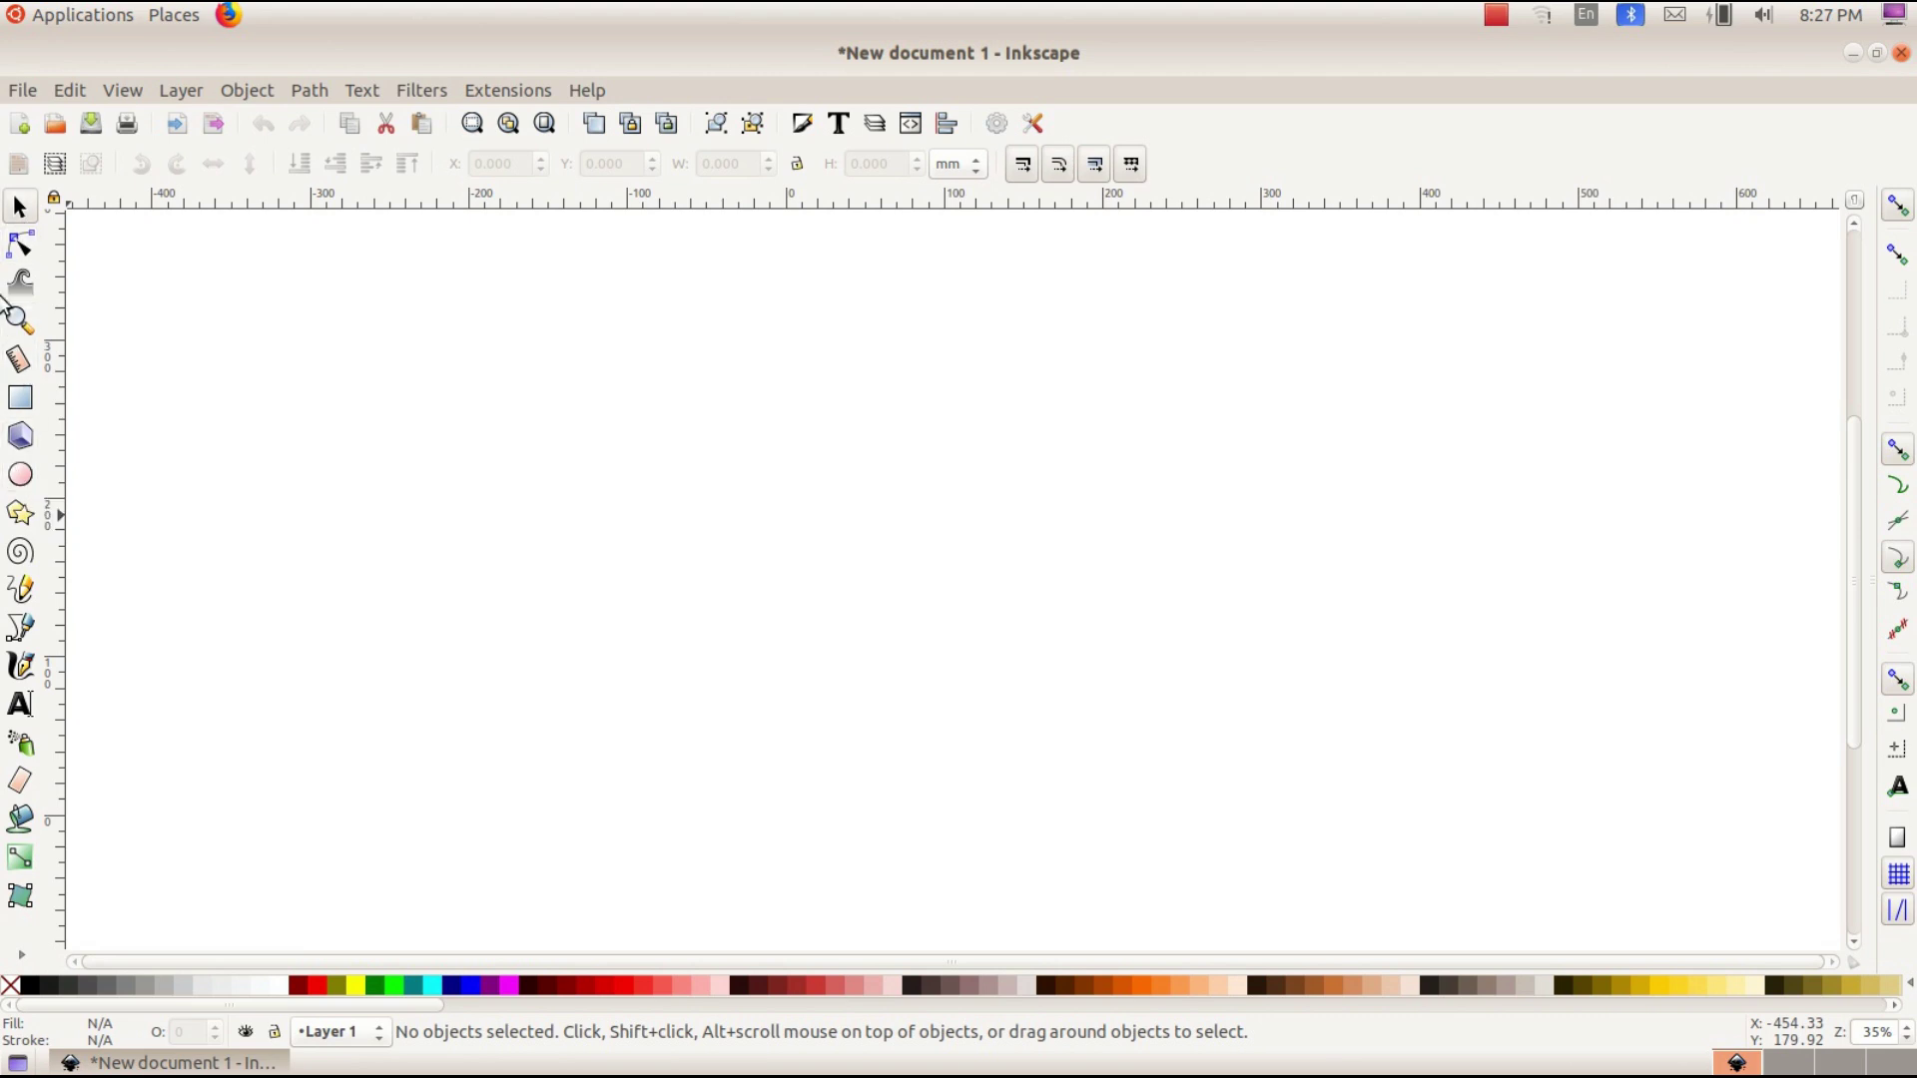
# - Draw a wide, flat ellipse about 247 mm by 35 mm in the lower middle of the canvas and select it
pyautogui.click(20, 481)
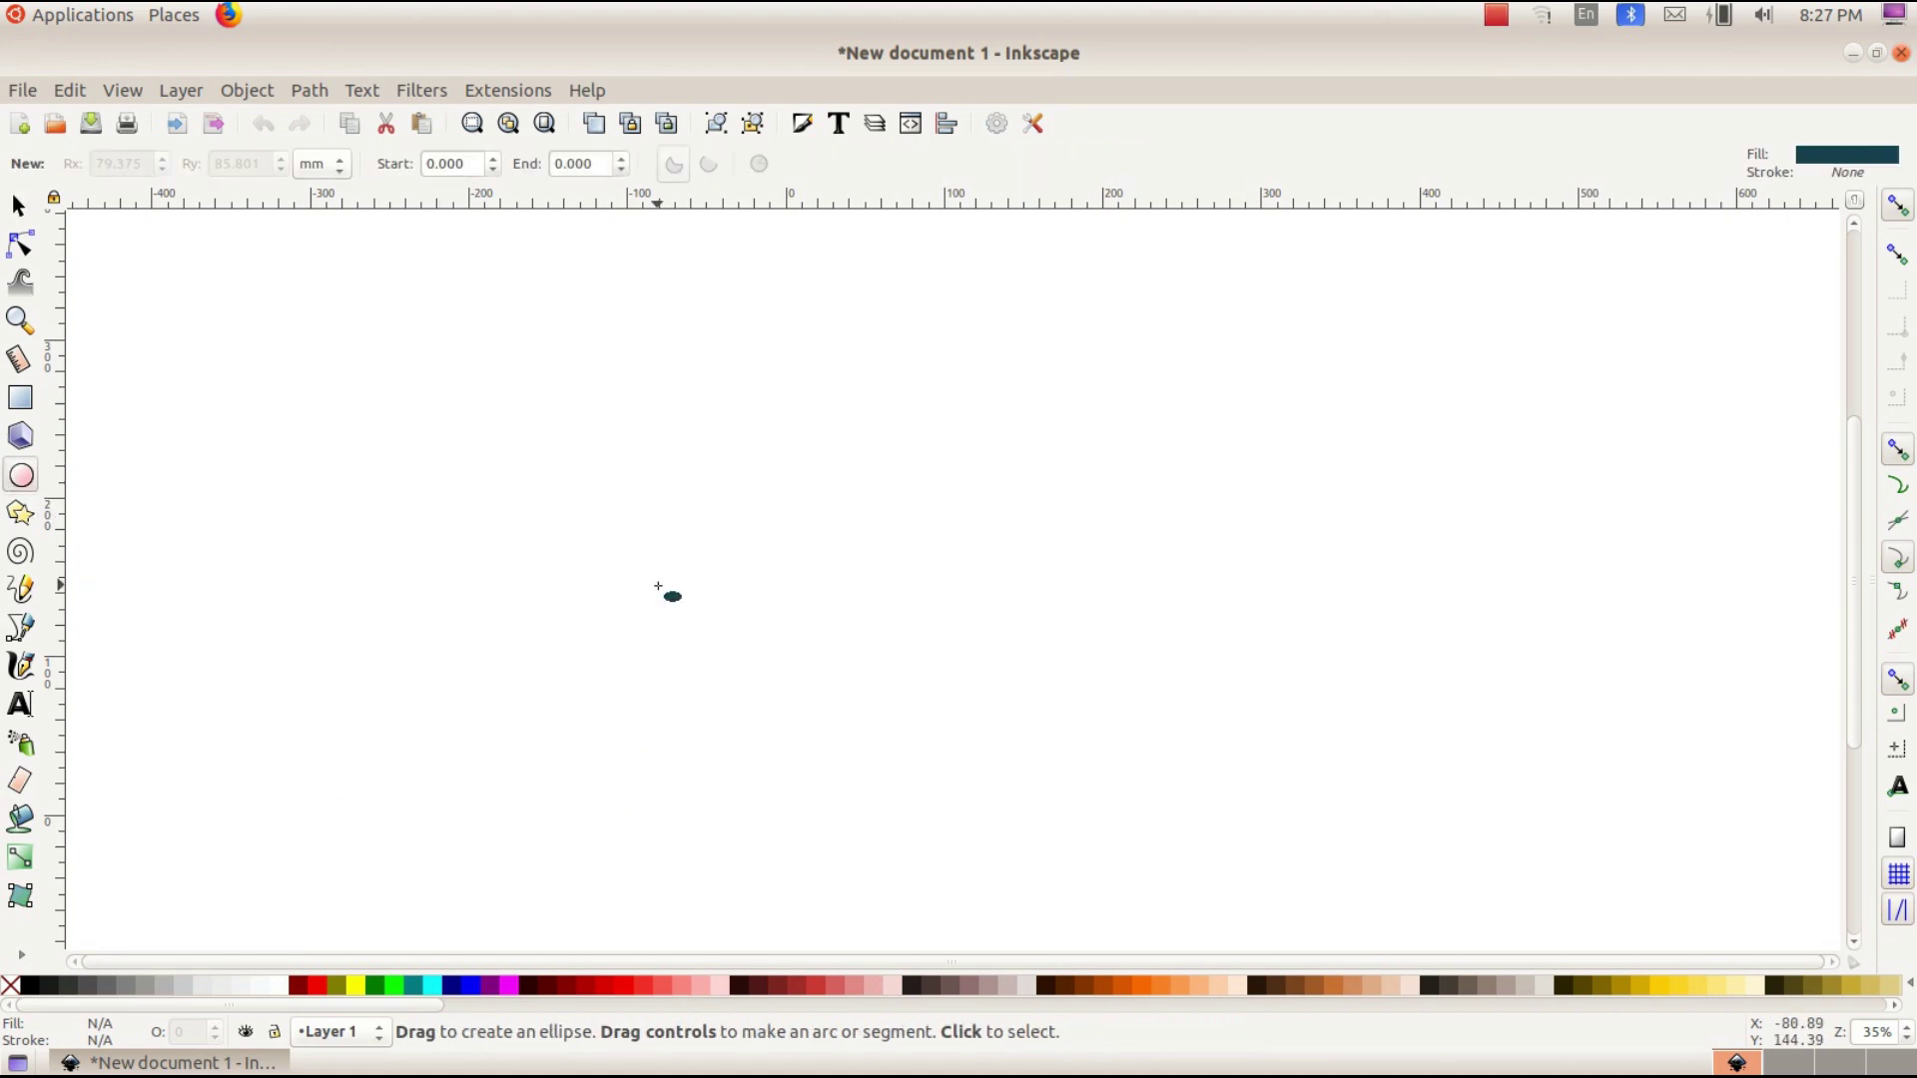
pyautogui.moveTo(629, 698); pyautogui.dragTo(1023, 643)
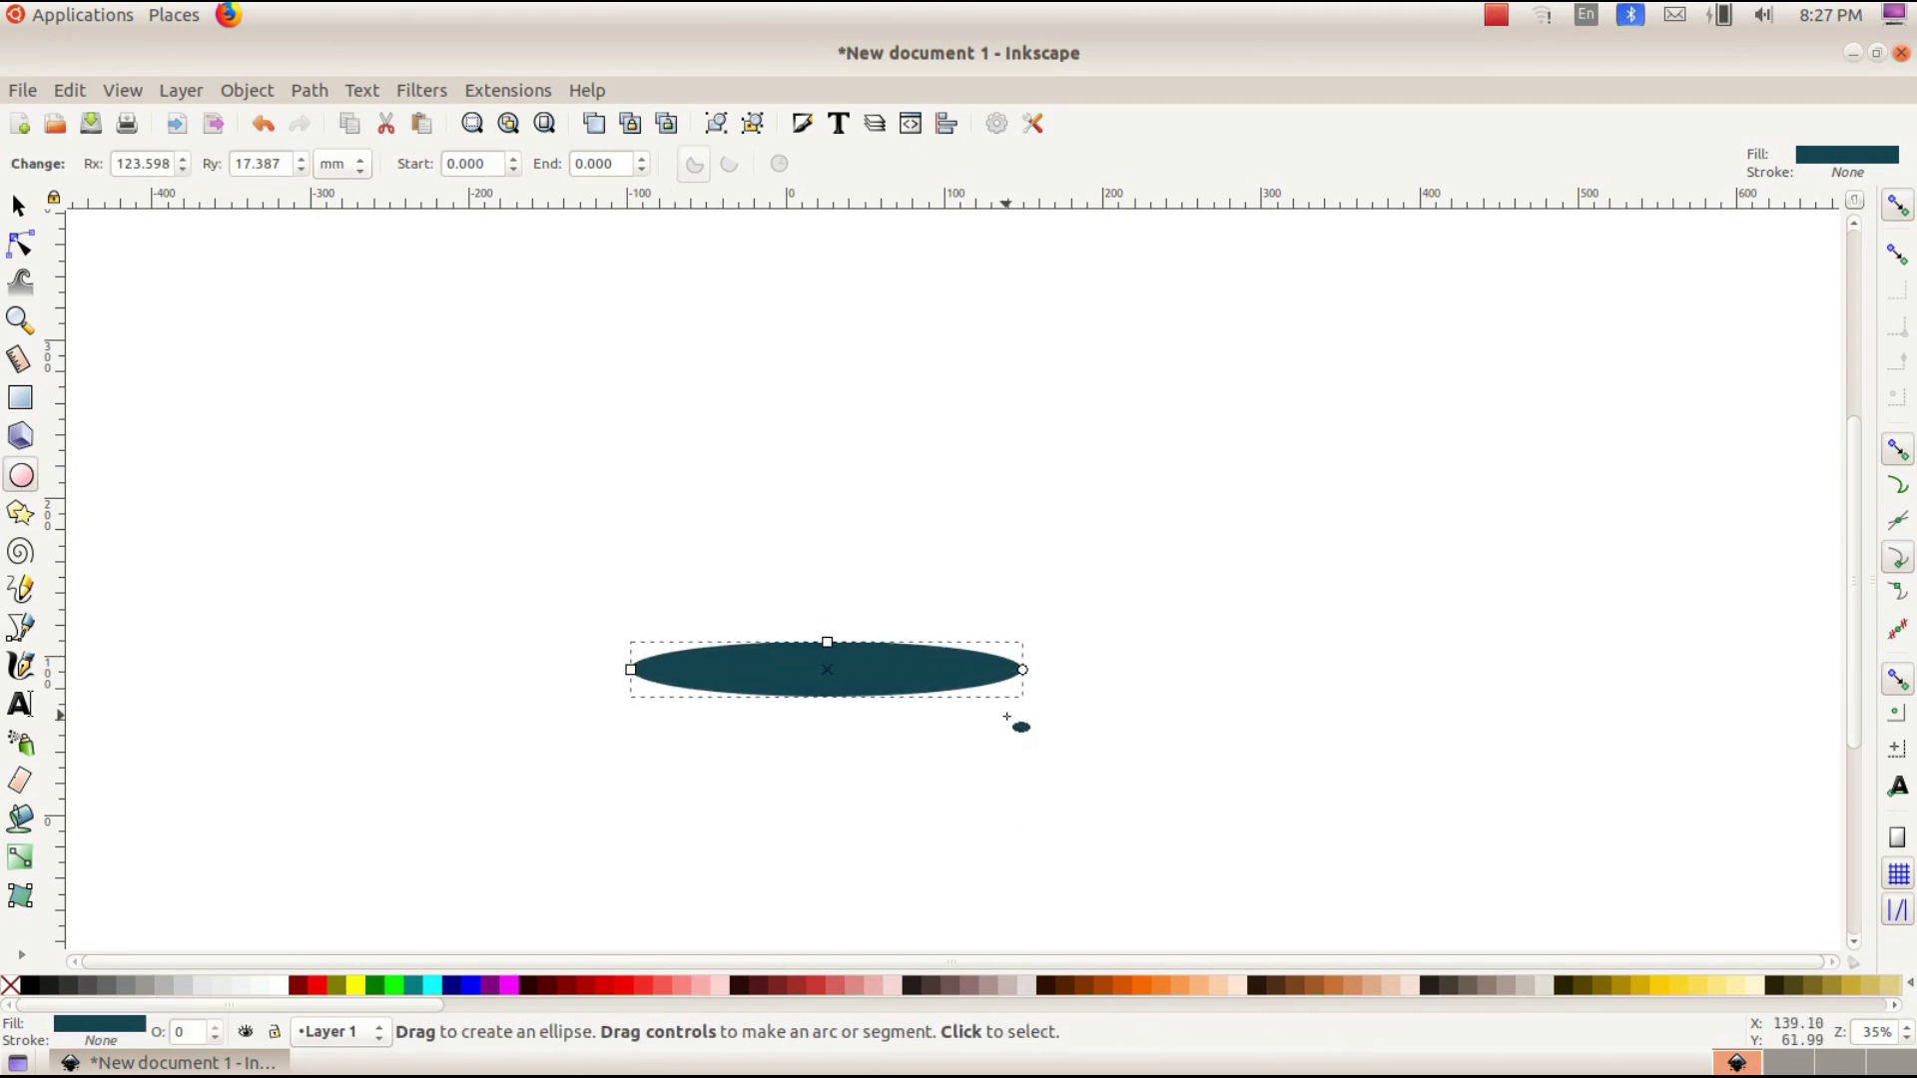
pyautogui.click(27, 219)
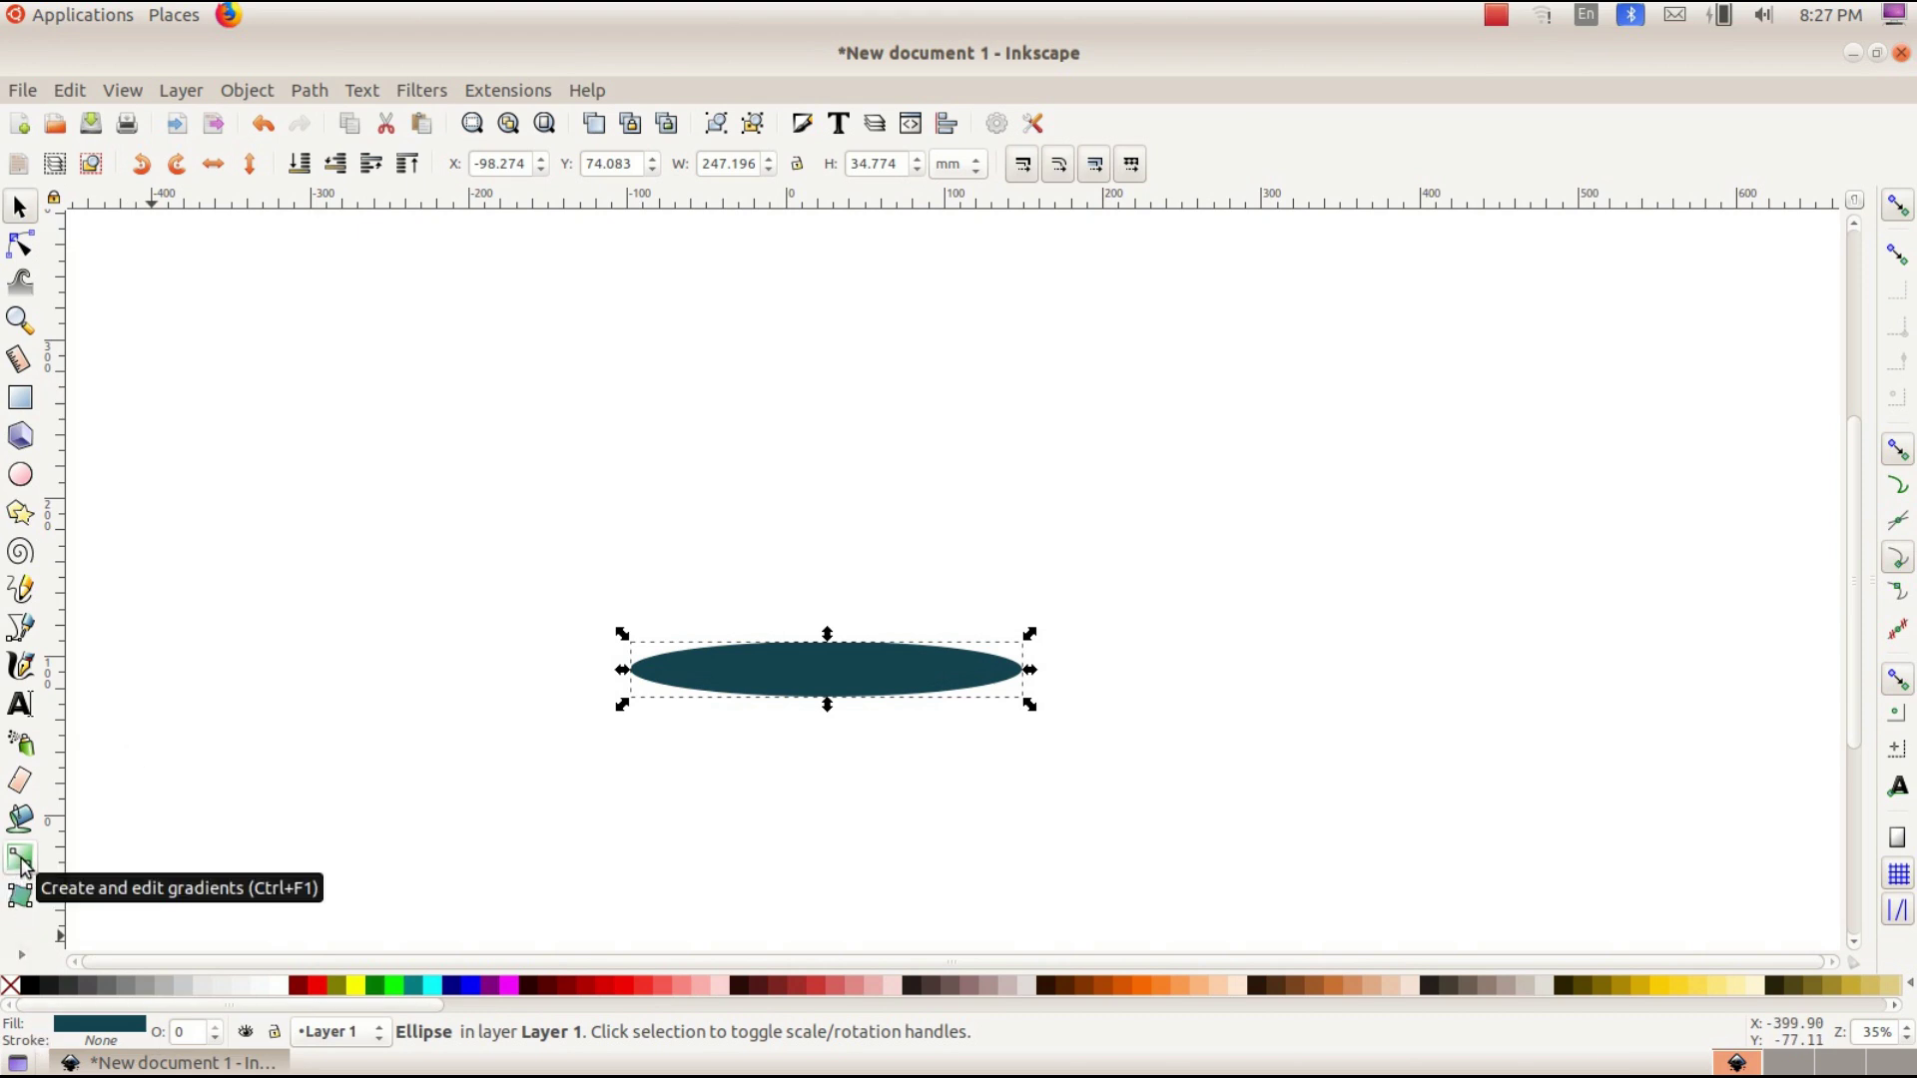
# - Apply a radial gradient to the flat ellipse's fill, running from left of its middle to its right end
pyautogui.click(12, 957)
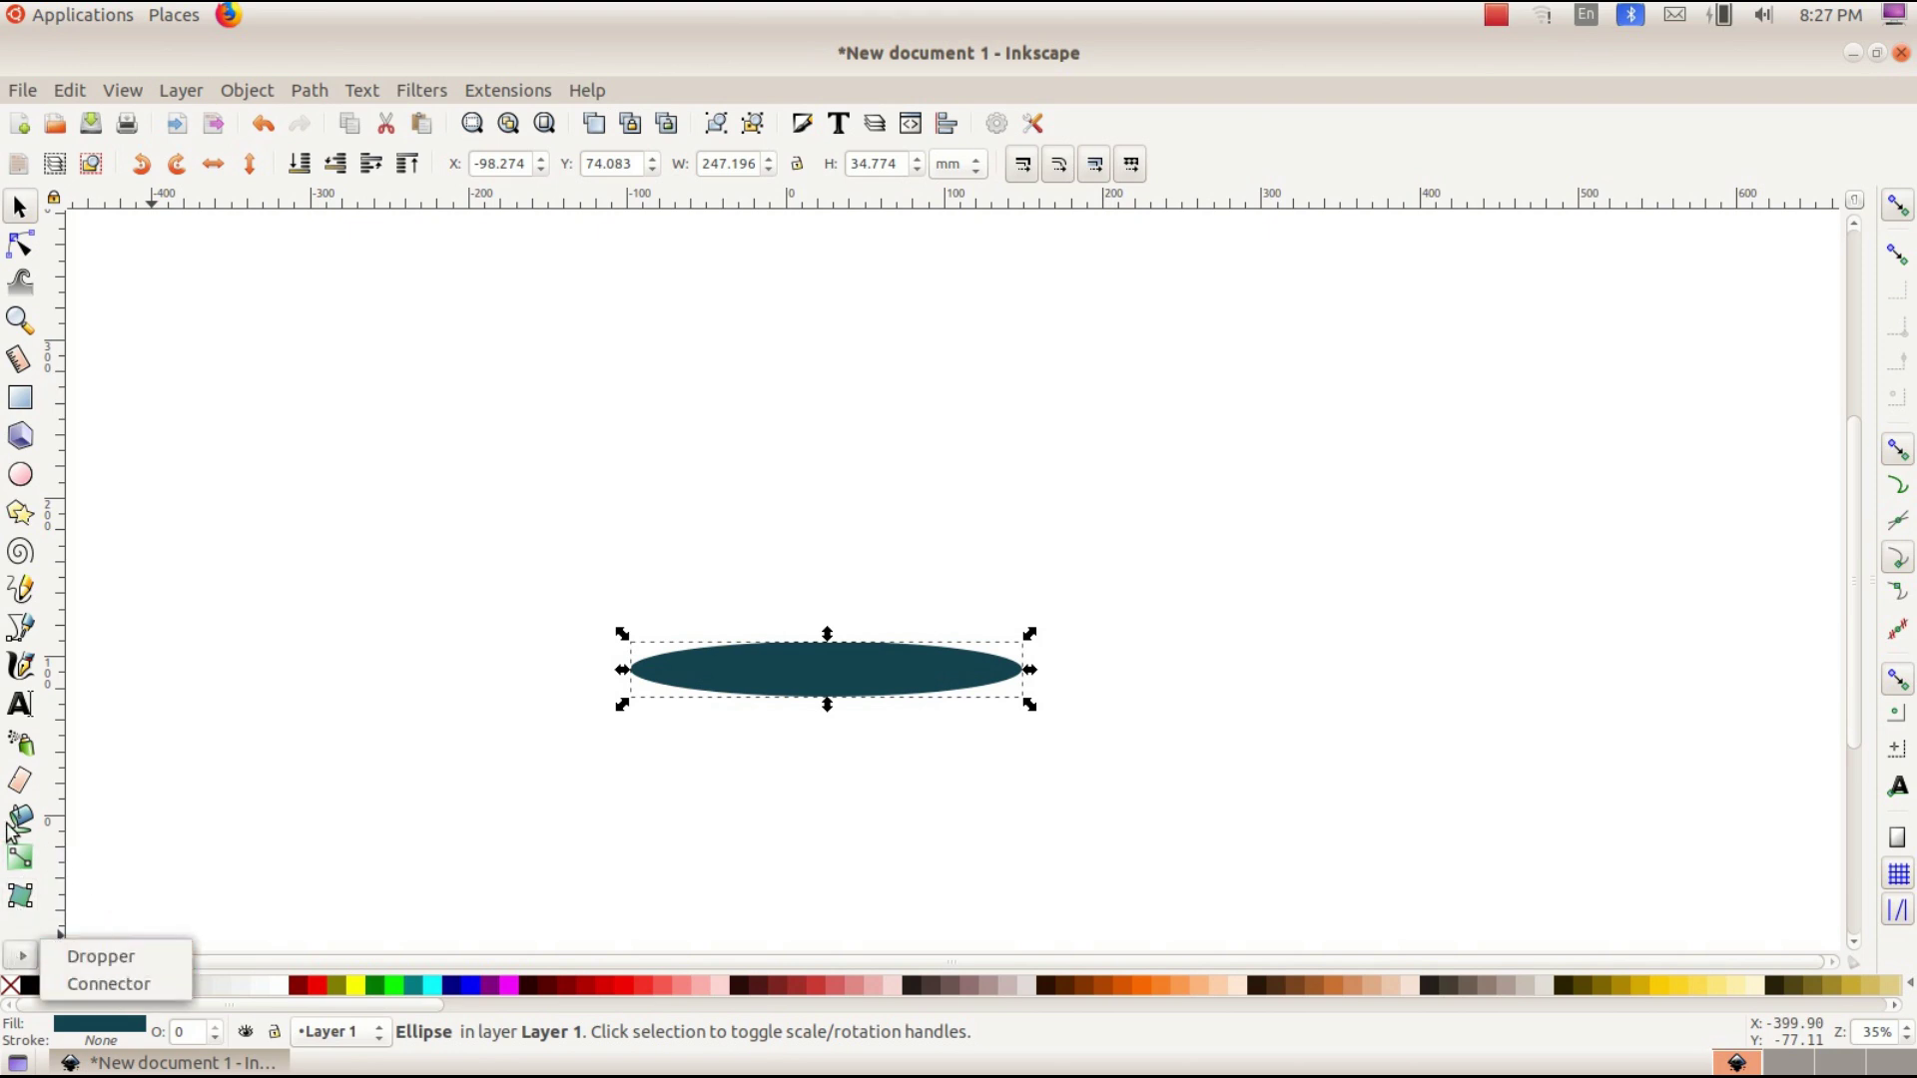
pyautogui.click(18, 859)
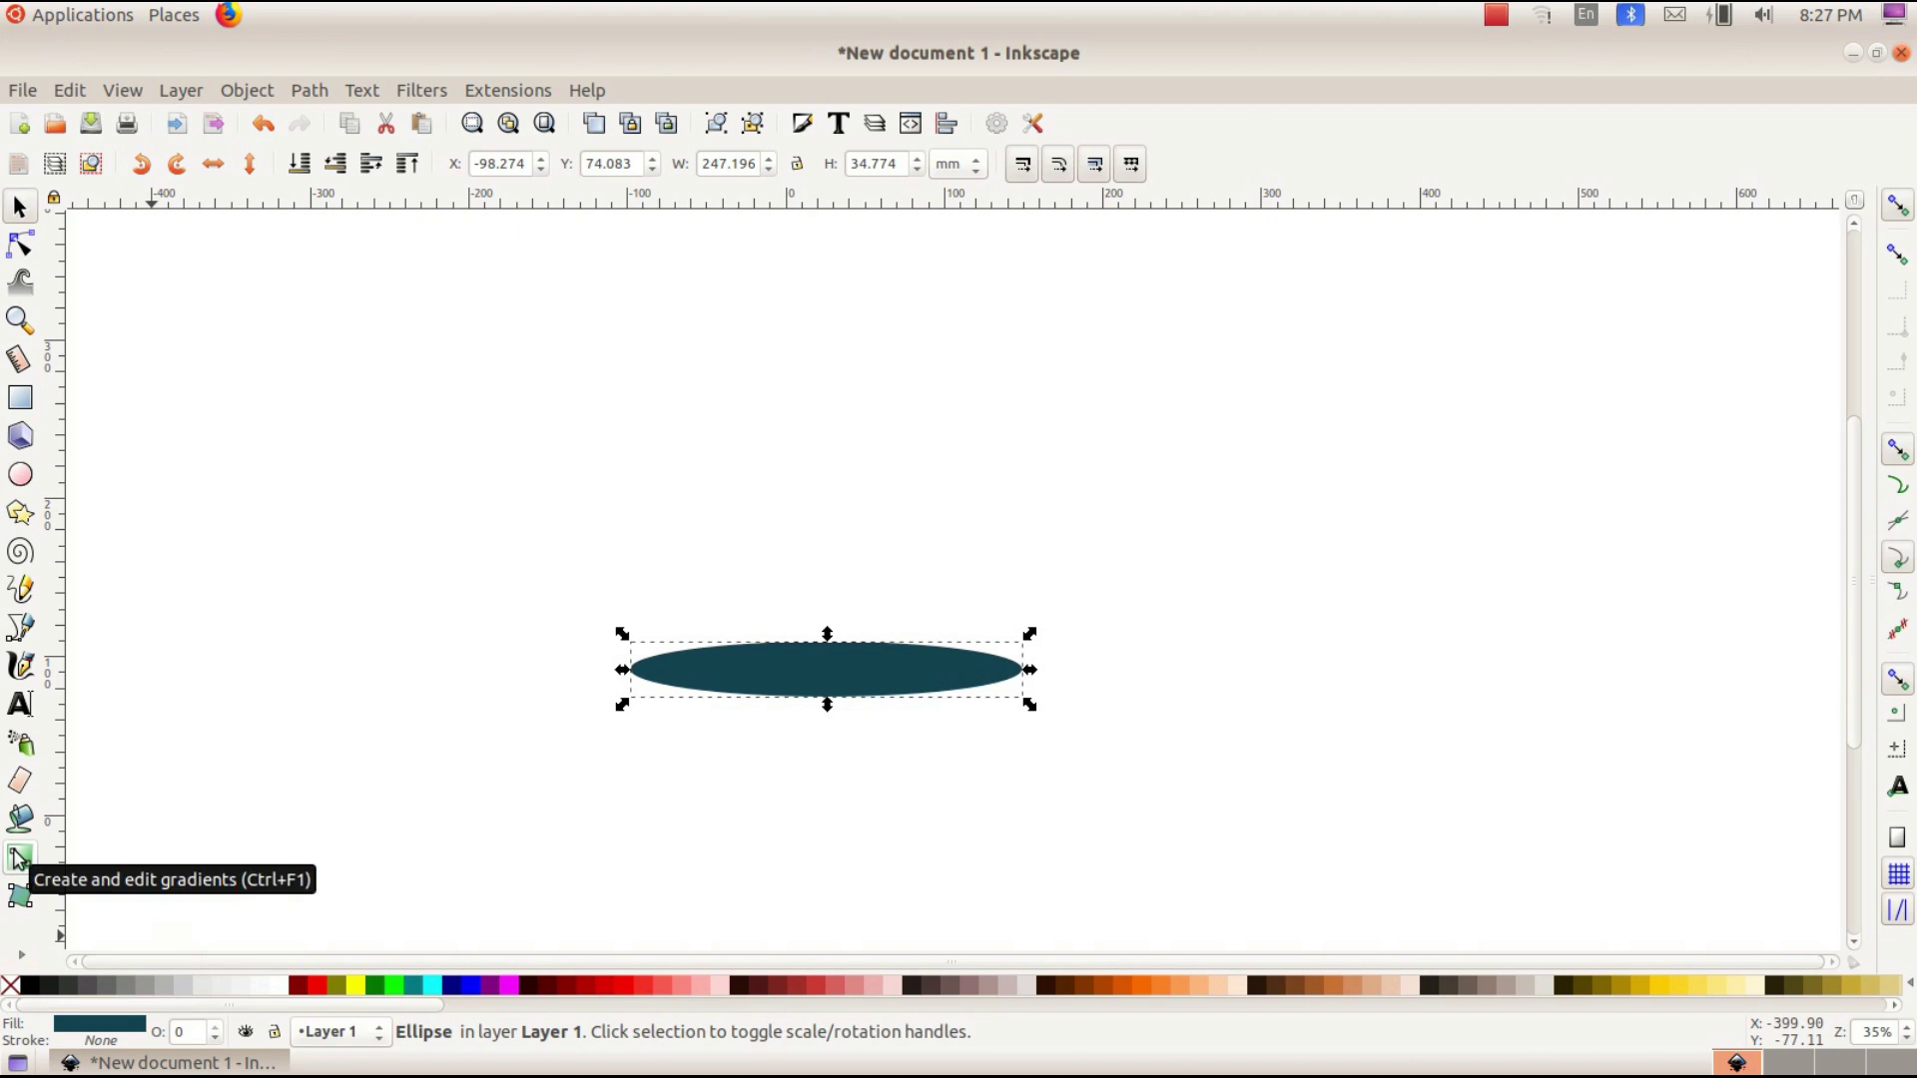
pyautogui.click(18, 859)
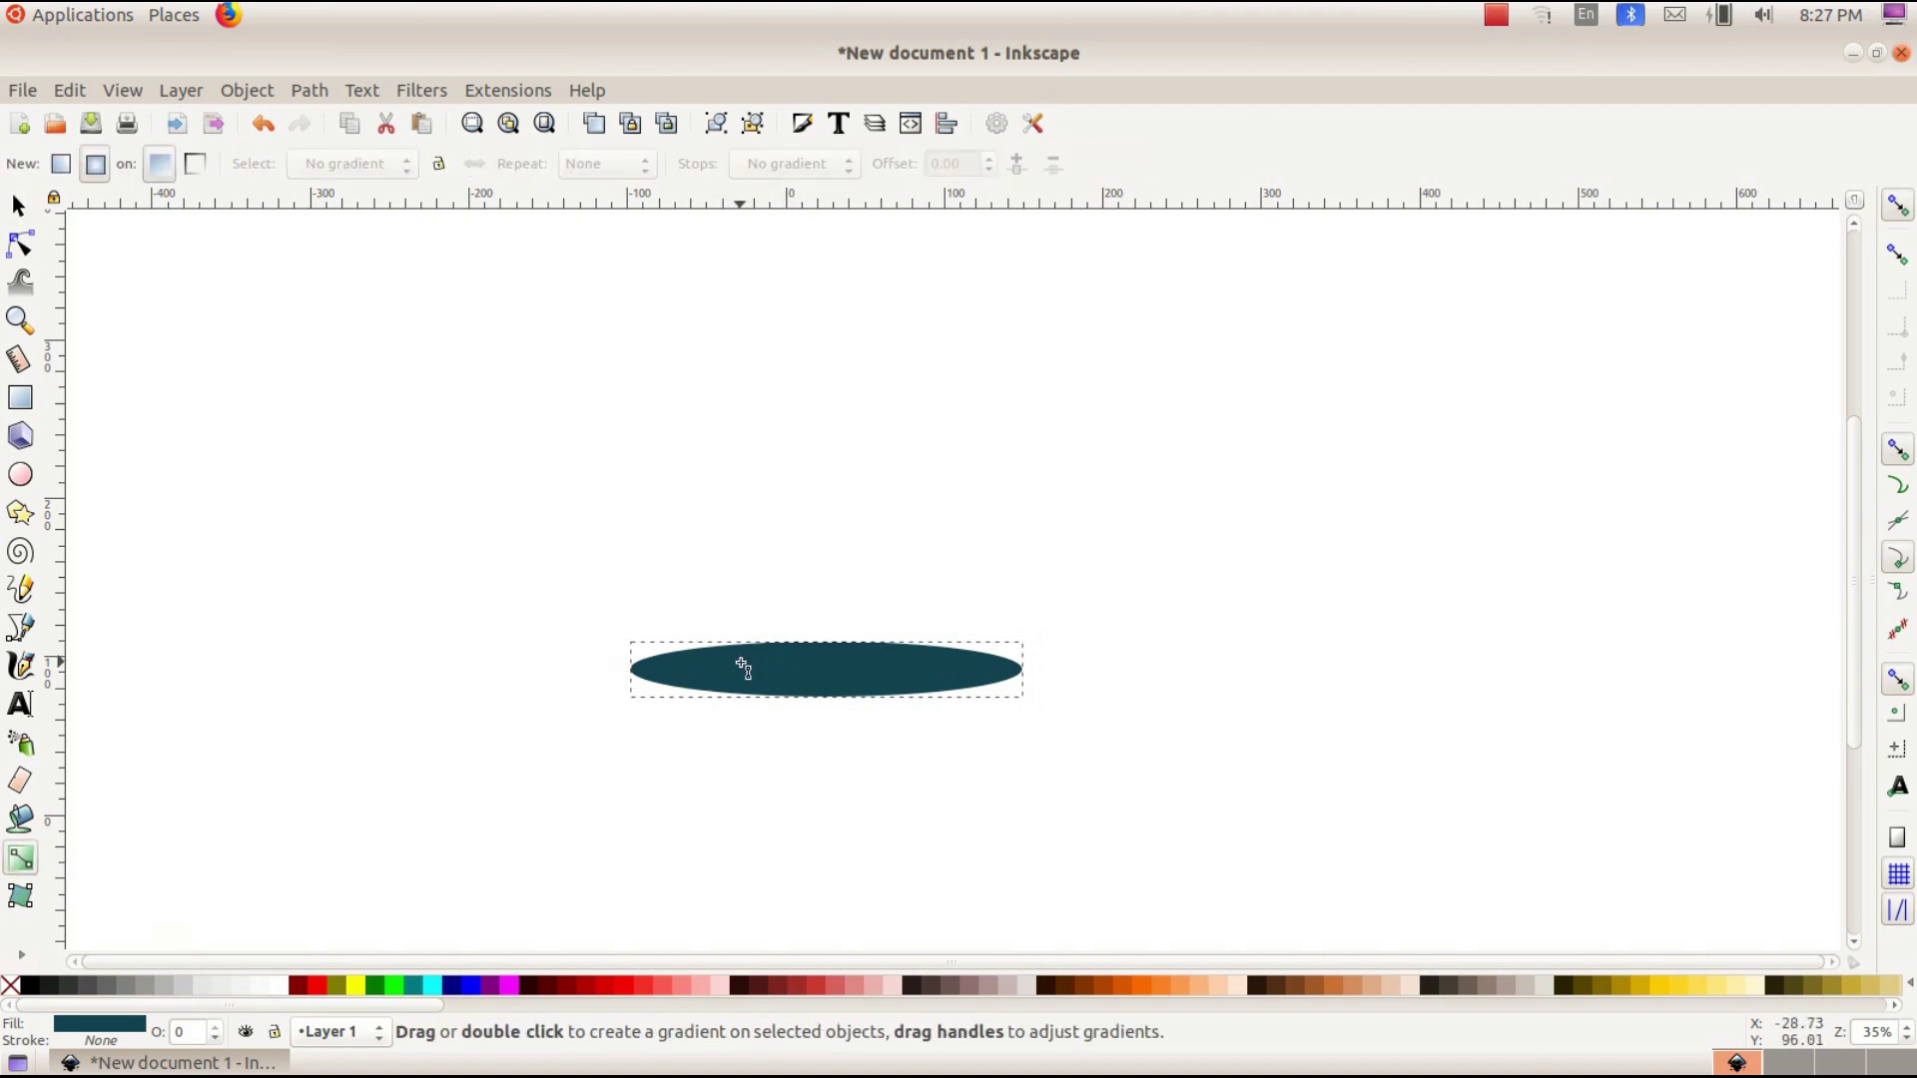
pyautogui.moveTo(740, 666); pyautogui.dragTo(1012, 671)
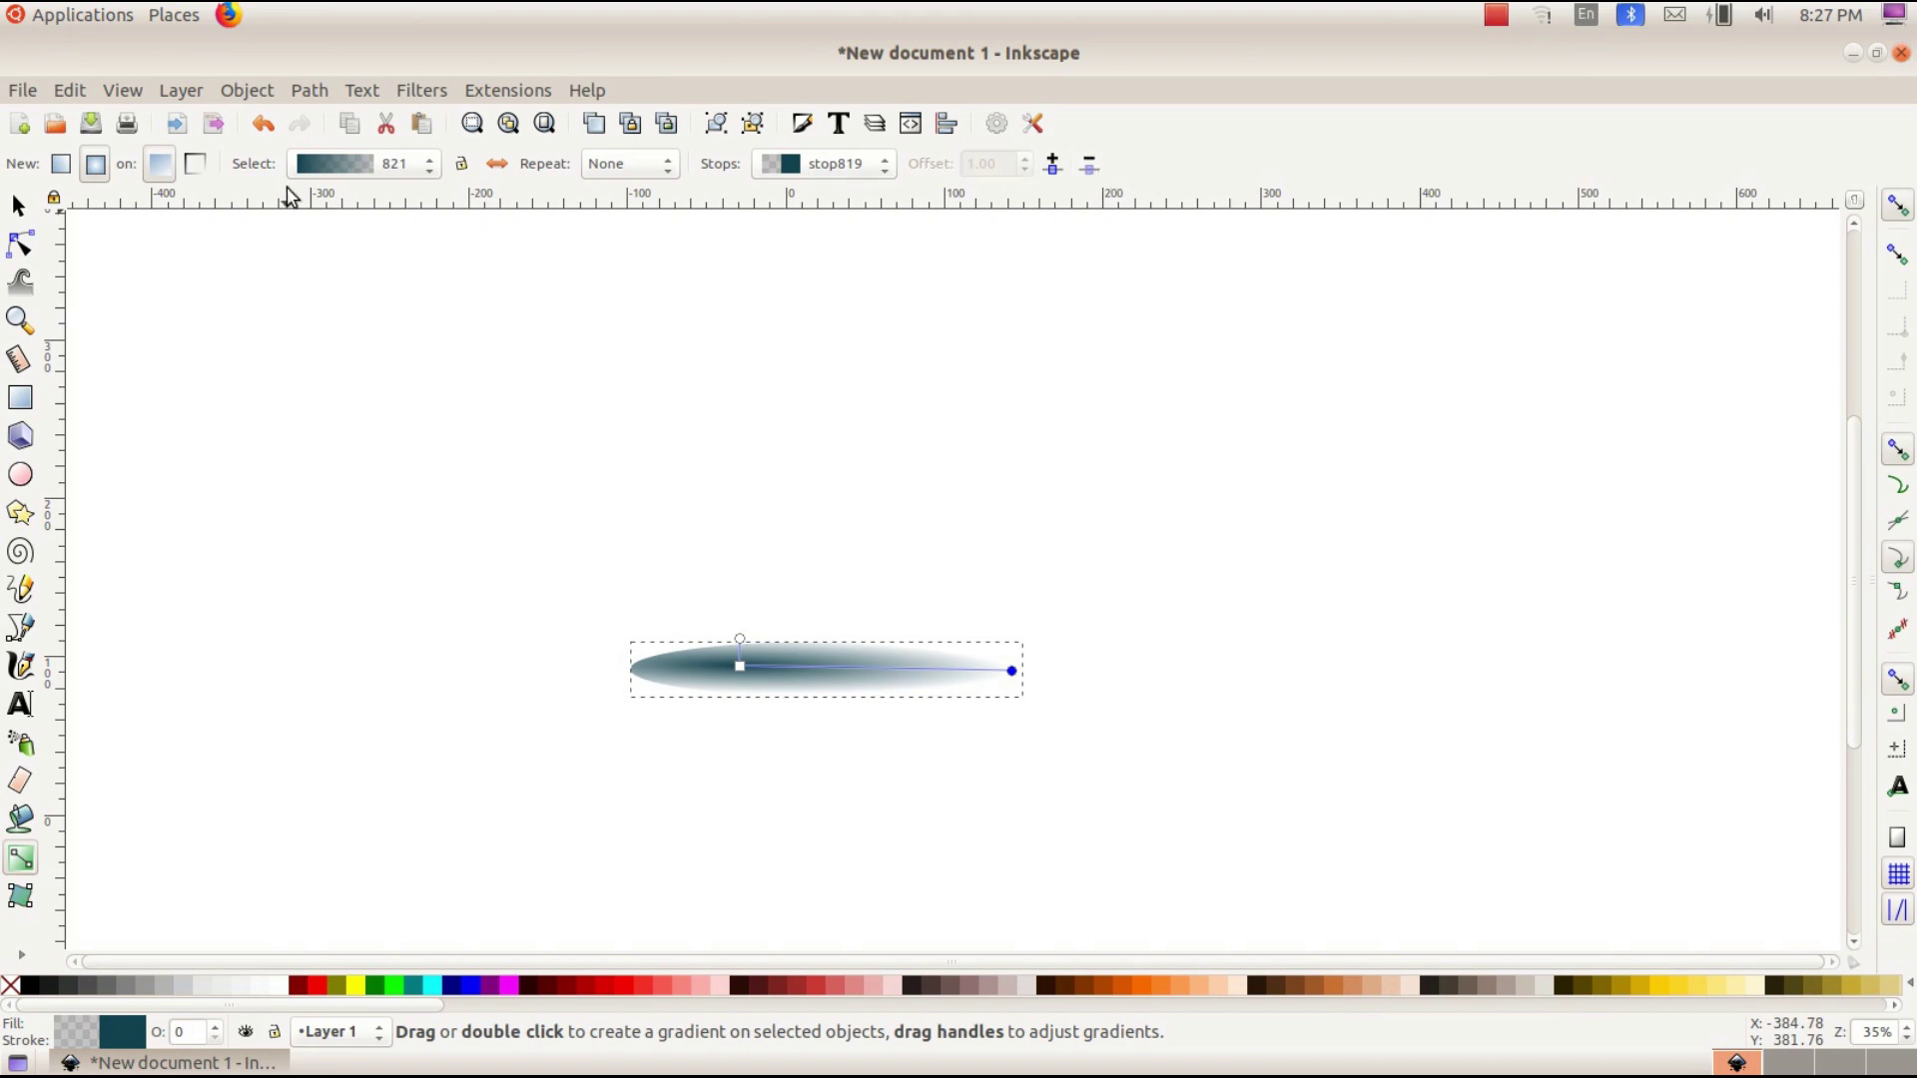
pyautogui.click(95, 171)
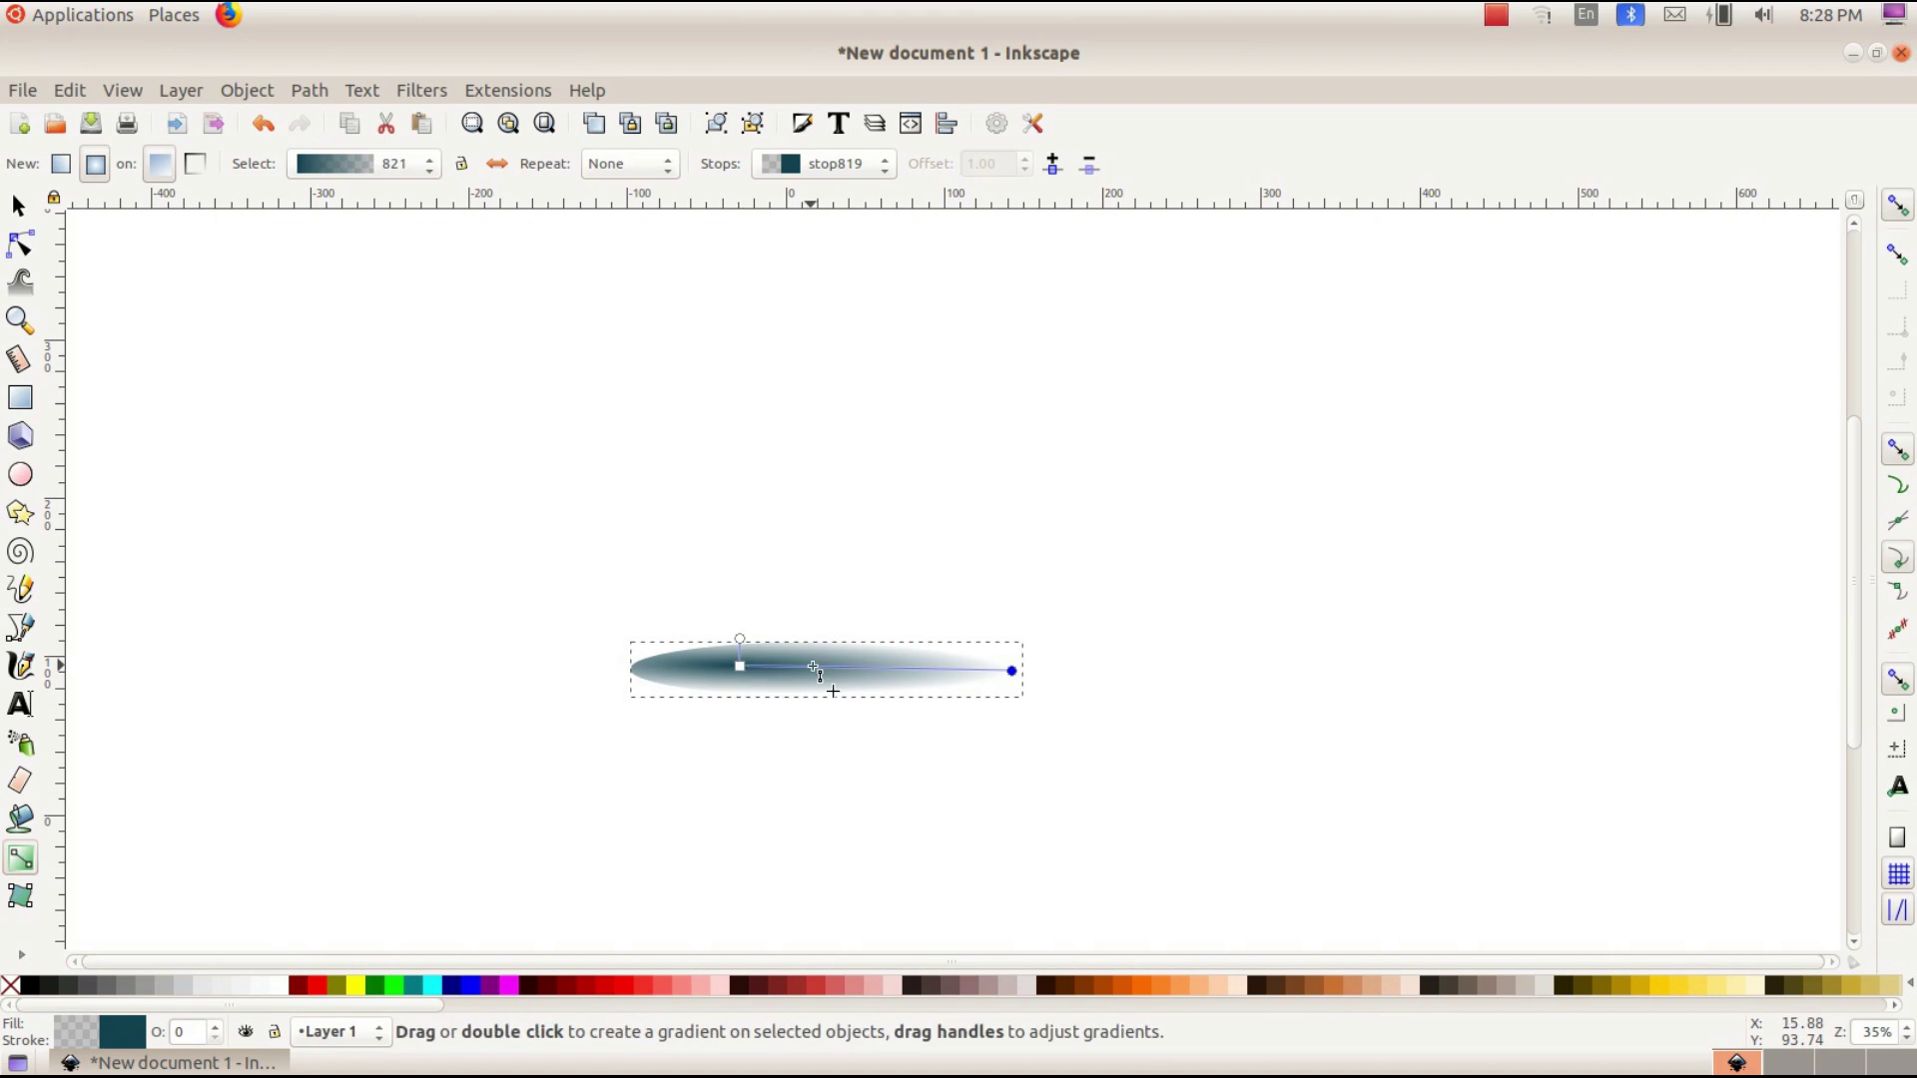
# - Colour the flat ellipse's gradient with #782121 at the outer stop and light pink #FFAAAA at the centre stop
pyautogui.click(1015, 674)
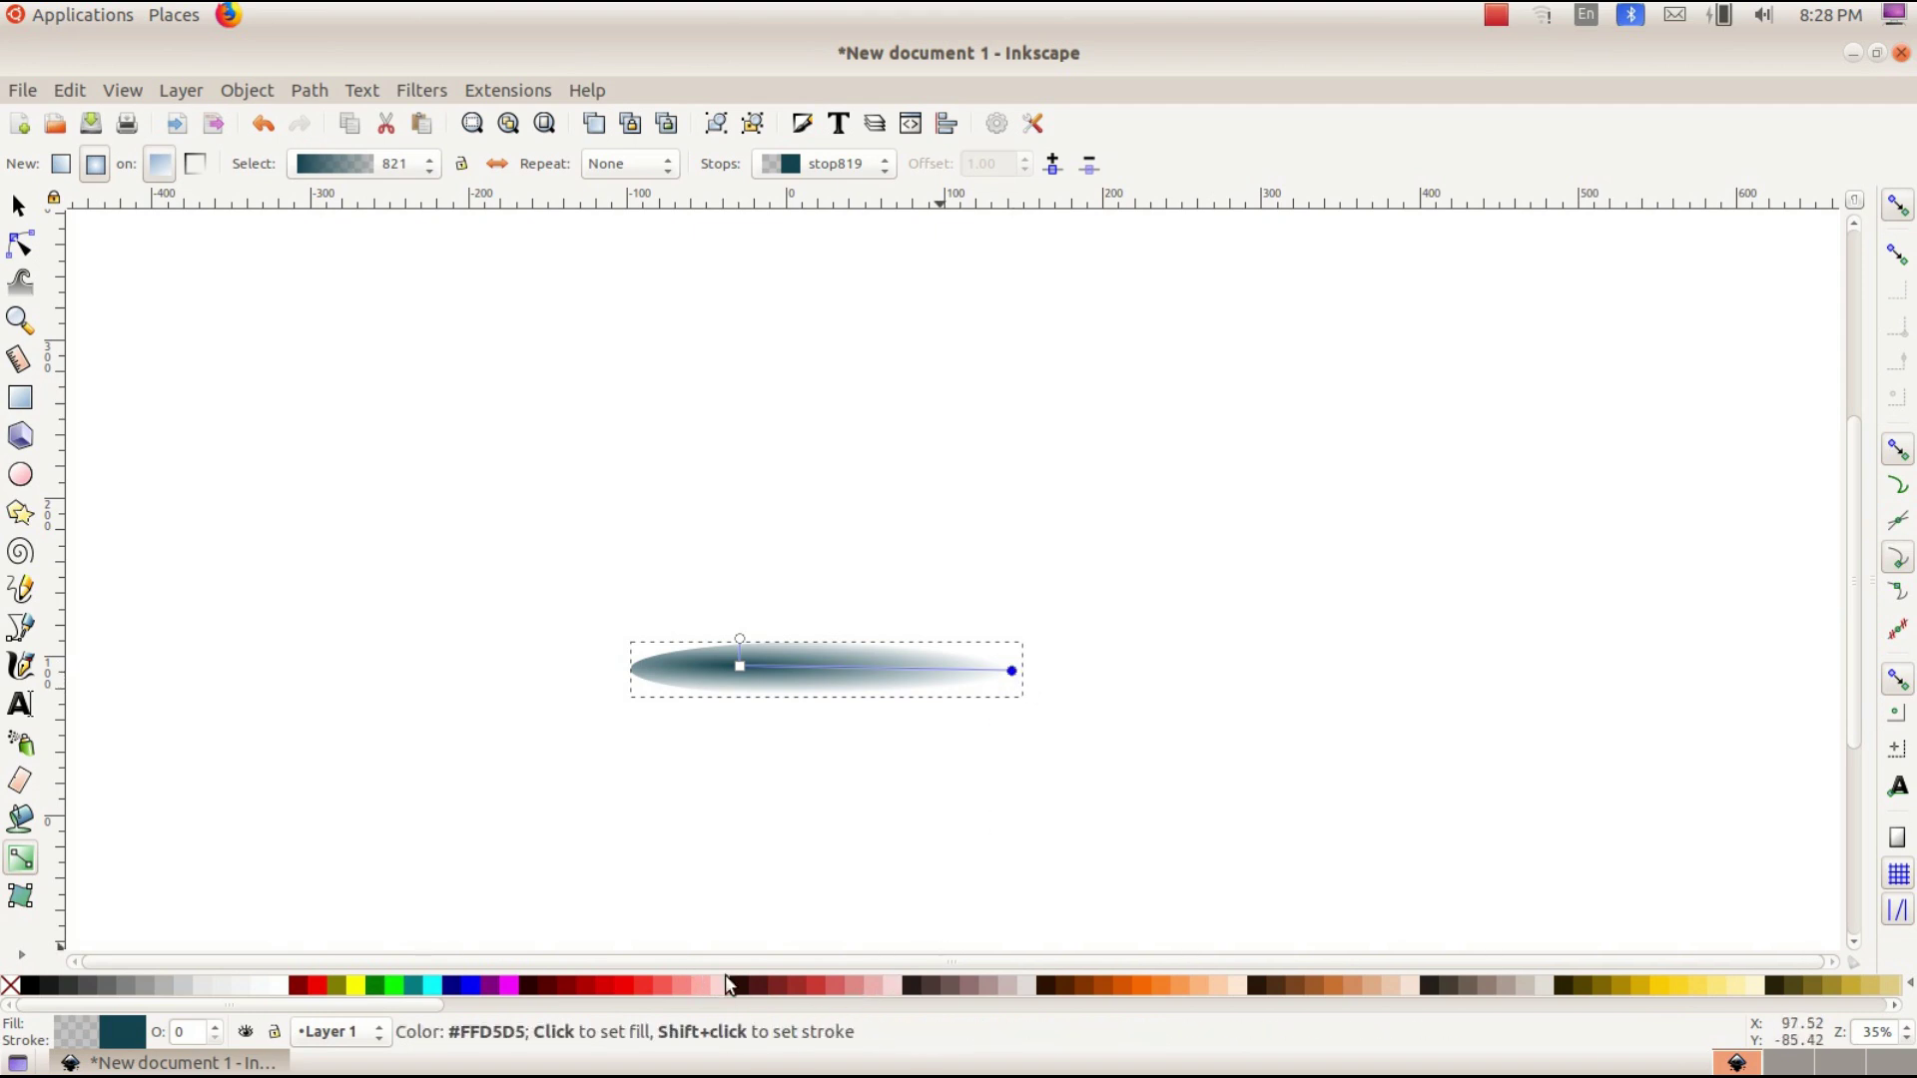
pyautogui.click(786, 987)
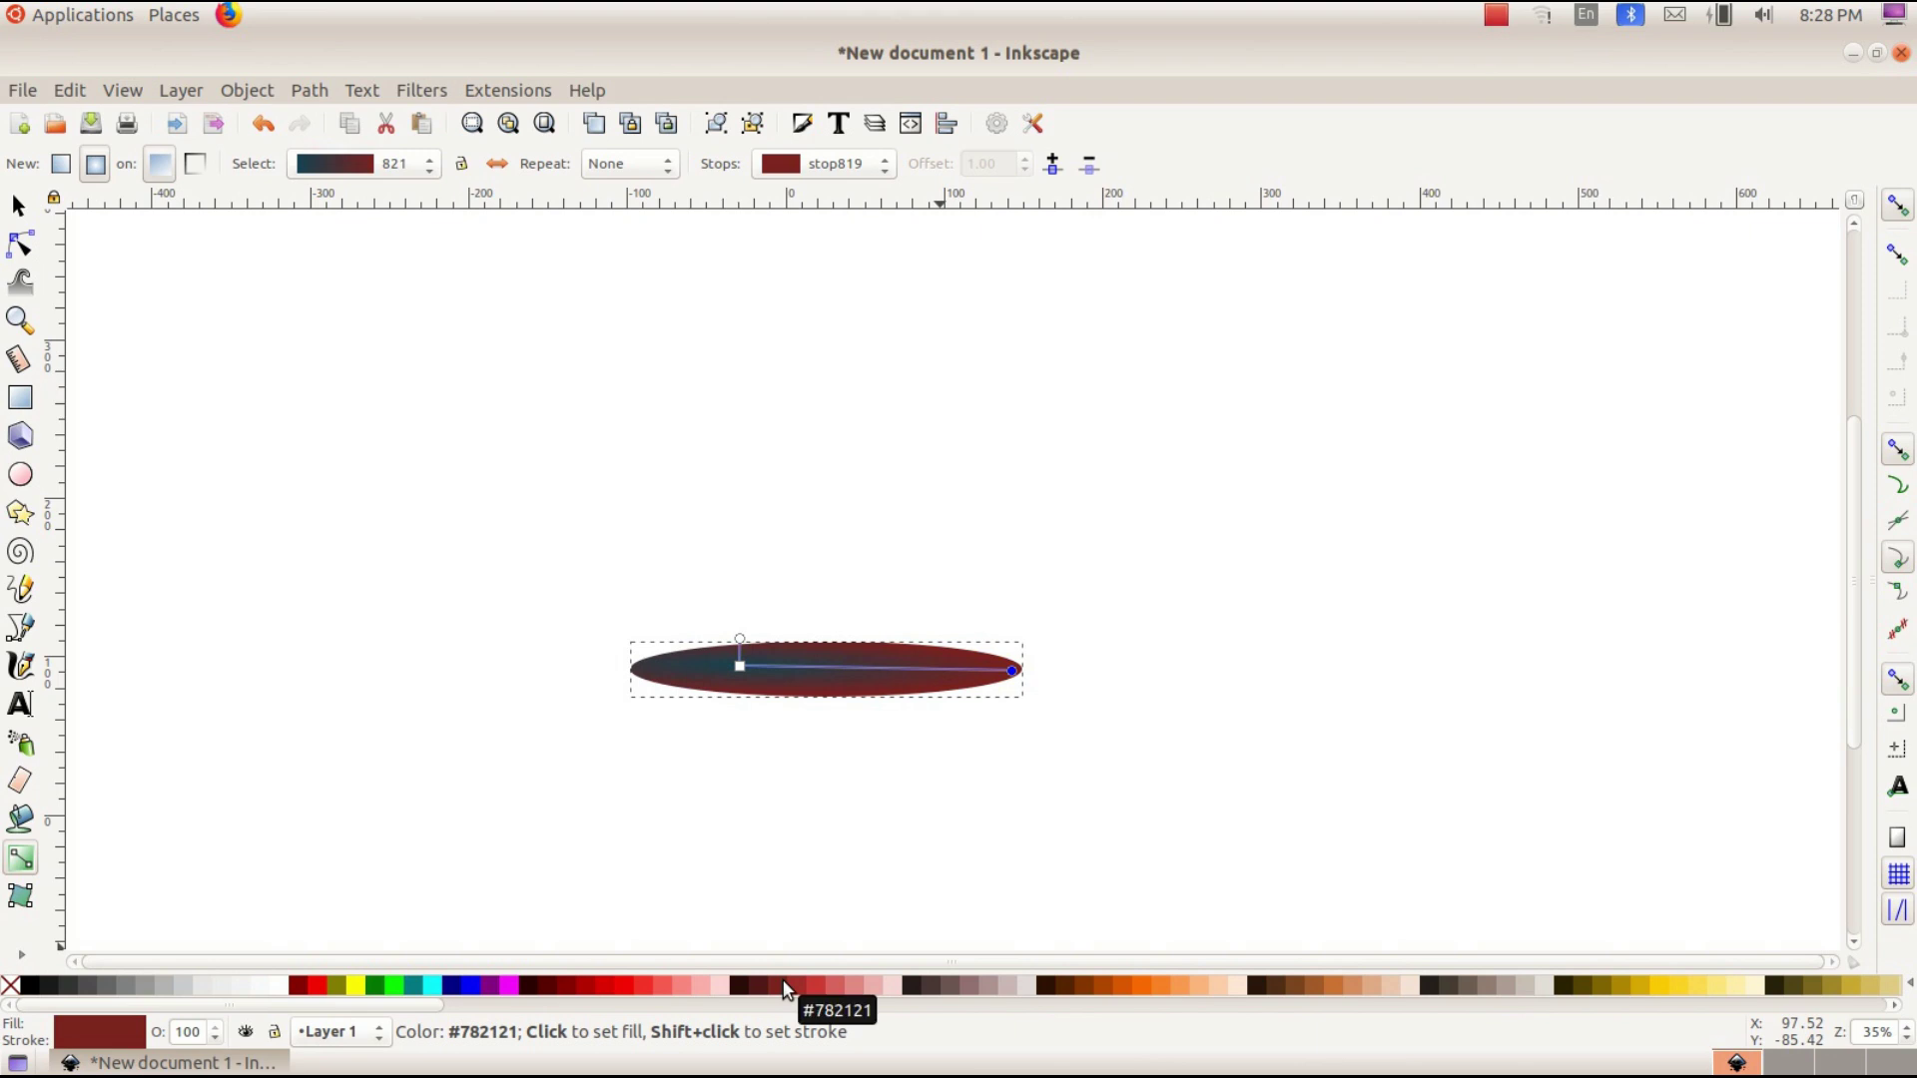
pyautogui.click(740, 666)
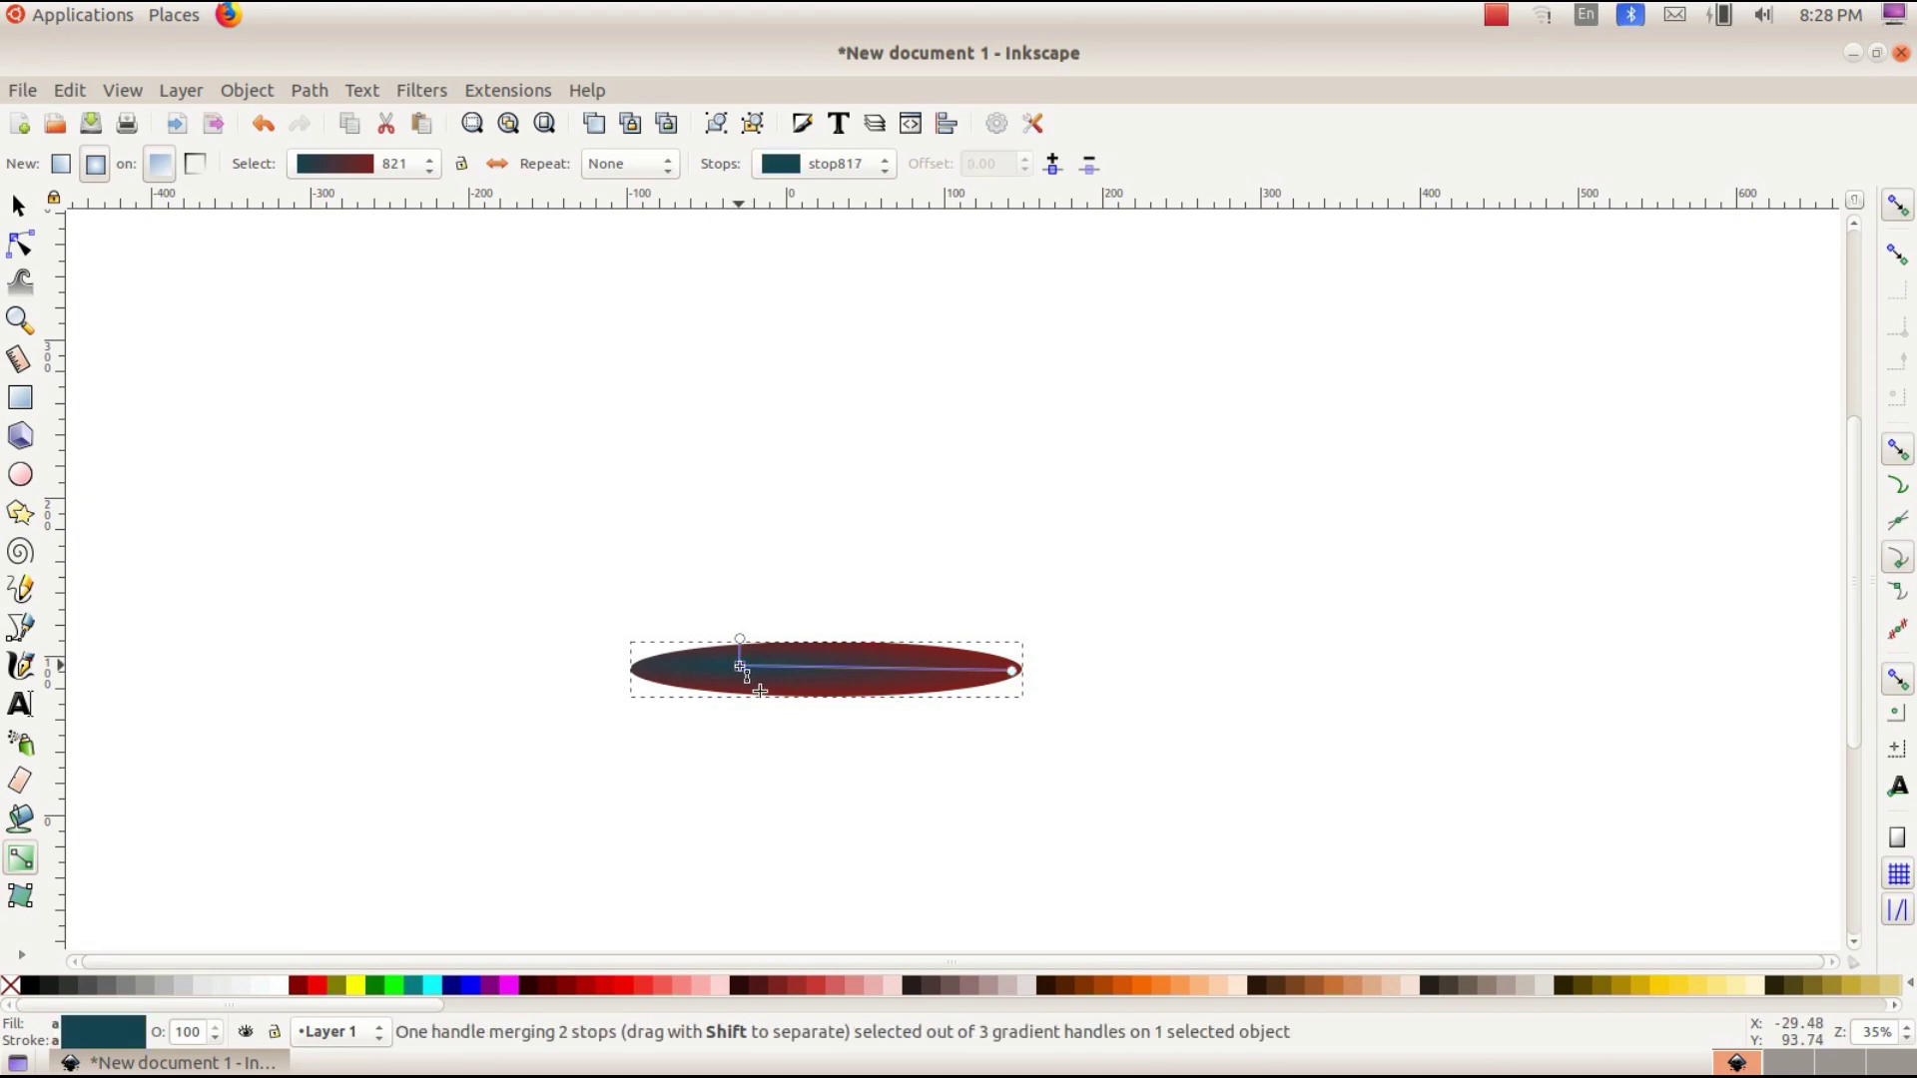
pyautogui.click(706, 987)
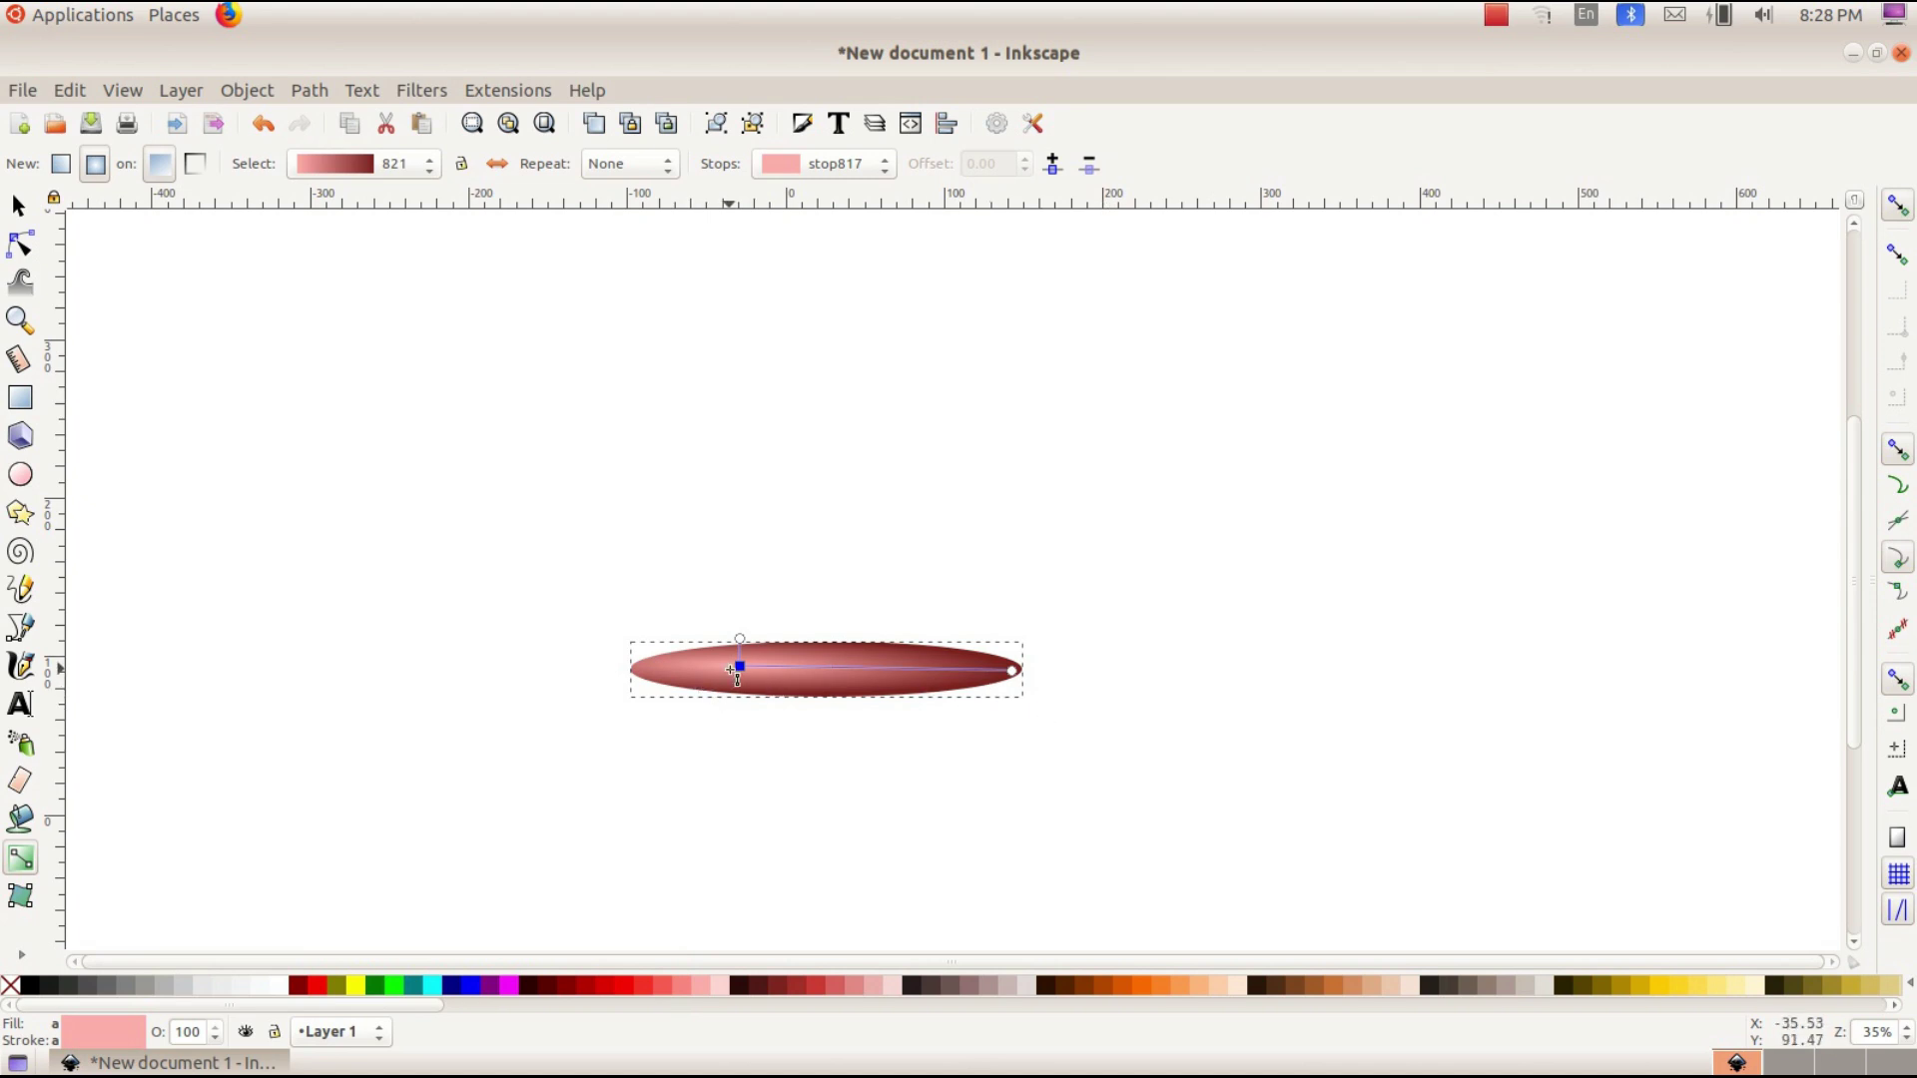
# - Move the gradient centre to near the middle of the flat ellipse and shorten its horizontal radius to end inside the shape
pyautogui.moveTo(740, 666); pyautogui.dragTo(831, 666)
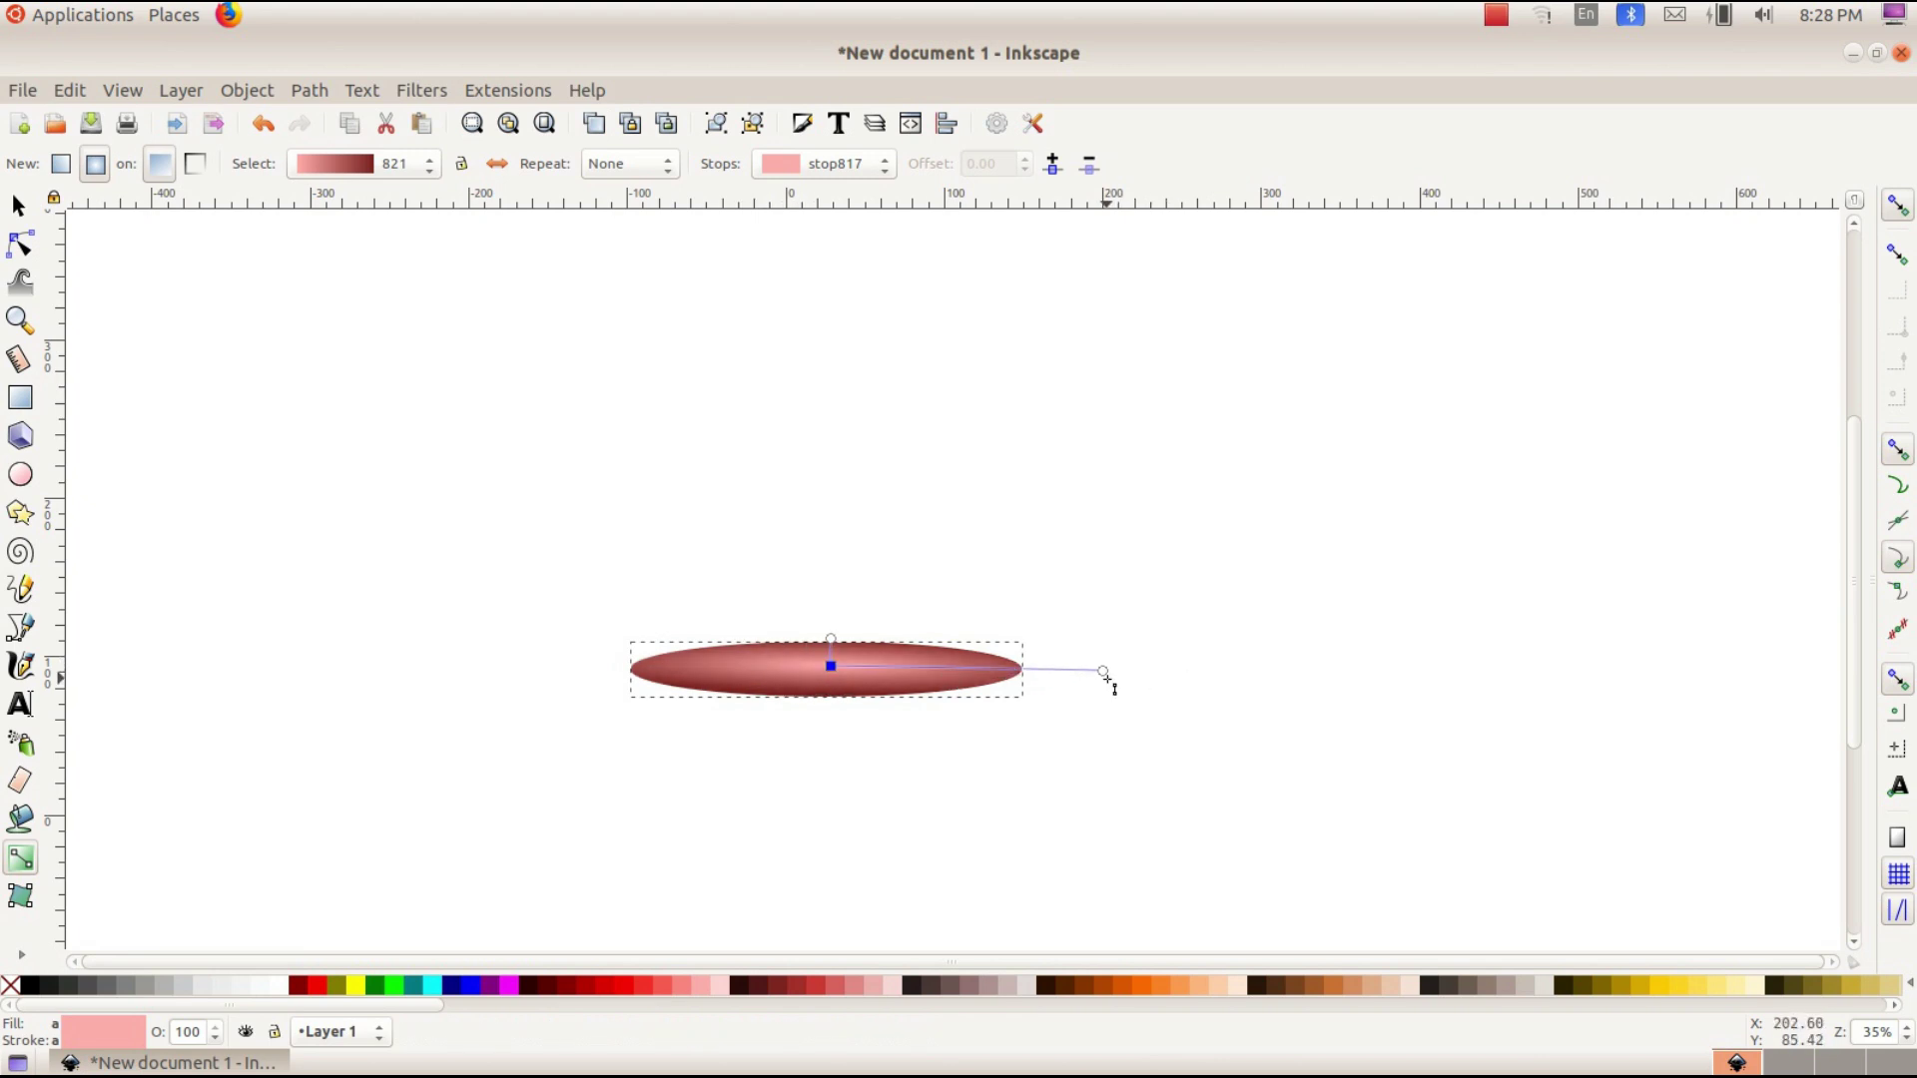
pyautogui.moveTo(1103, 672); pyautogui.dragTo(967, 672)
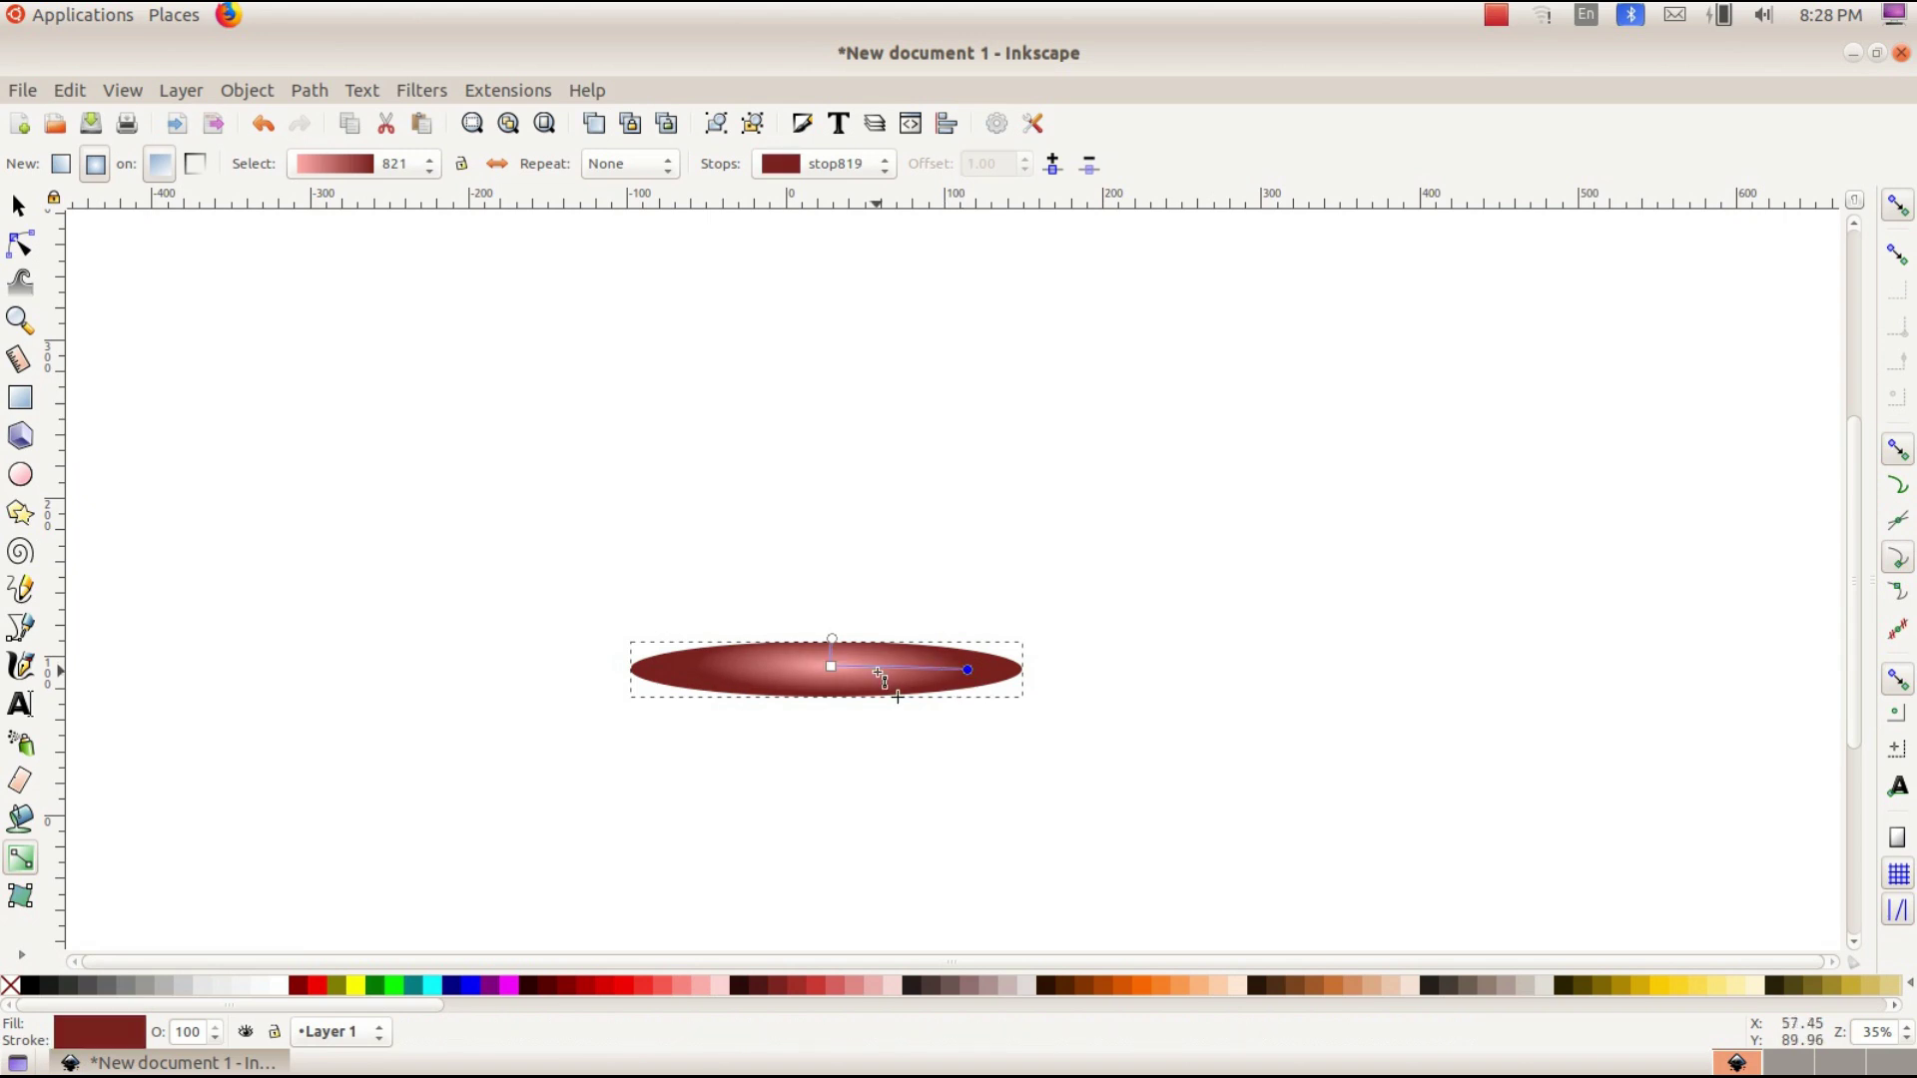
pyautogui.moveTo(831, 666); pyautogui.dragTo(818, 672)
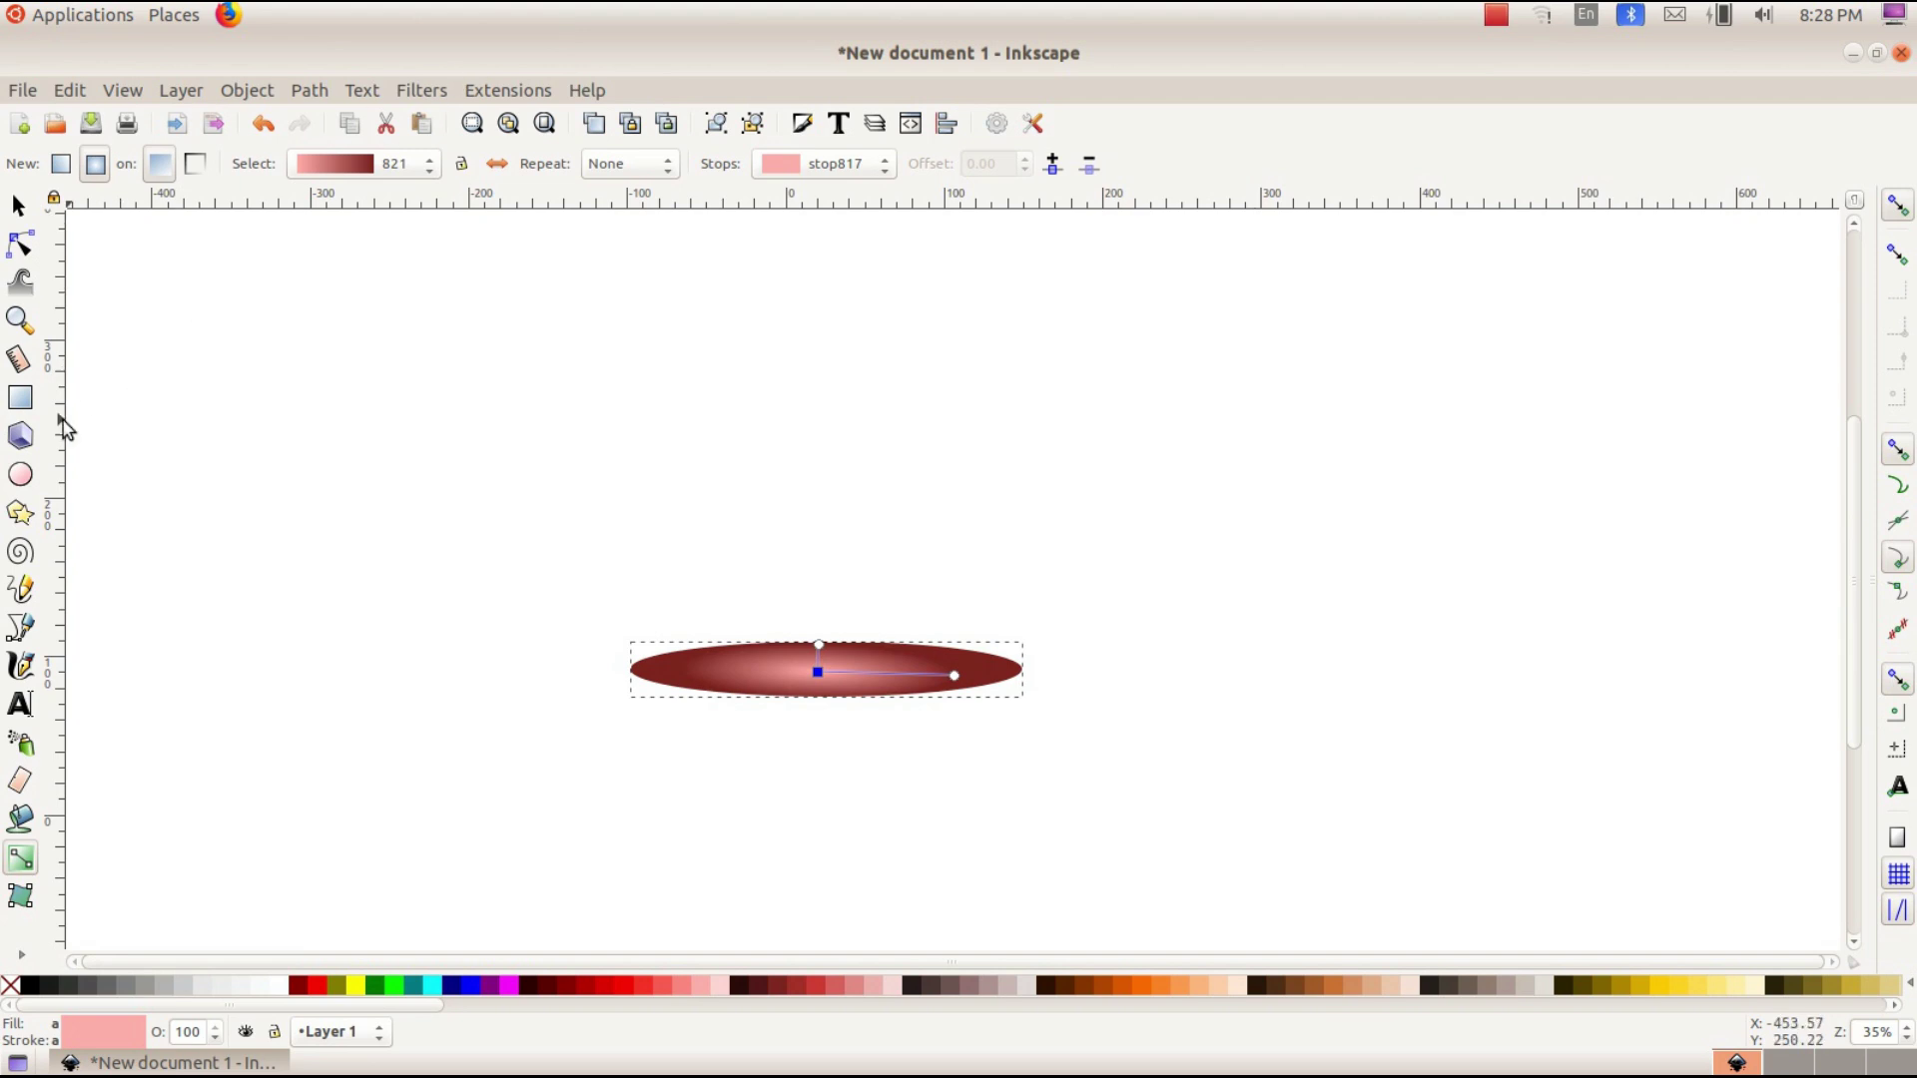
# - Draw a nearly round ellipse about 192 mm by 208 mm above the flat ellipse and fill it with dark red
pyautogui.click(20, 475)
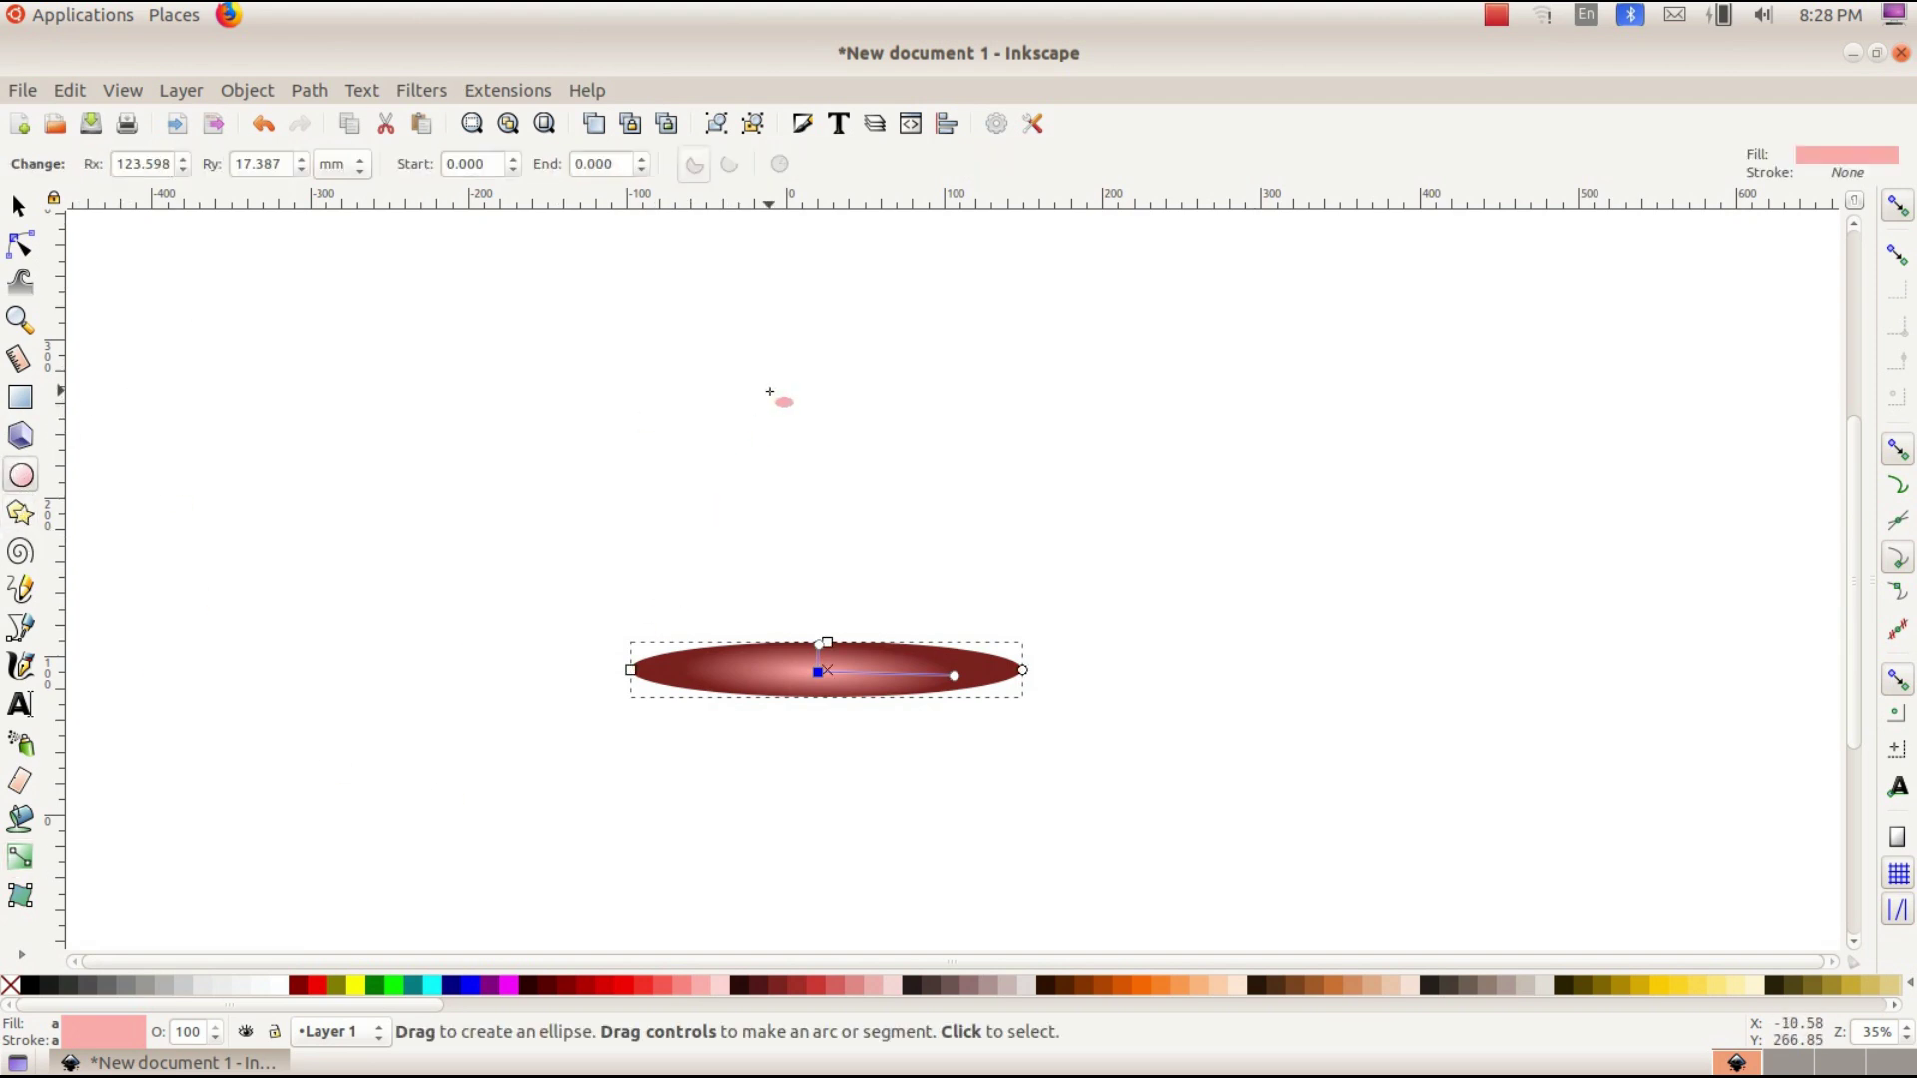
pyautogui.moveTo(682, 348); pyautogui.dragTo(986, 678)
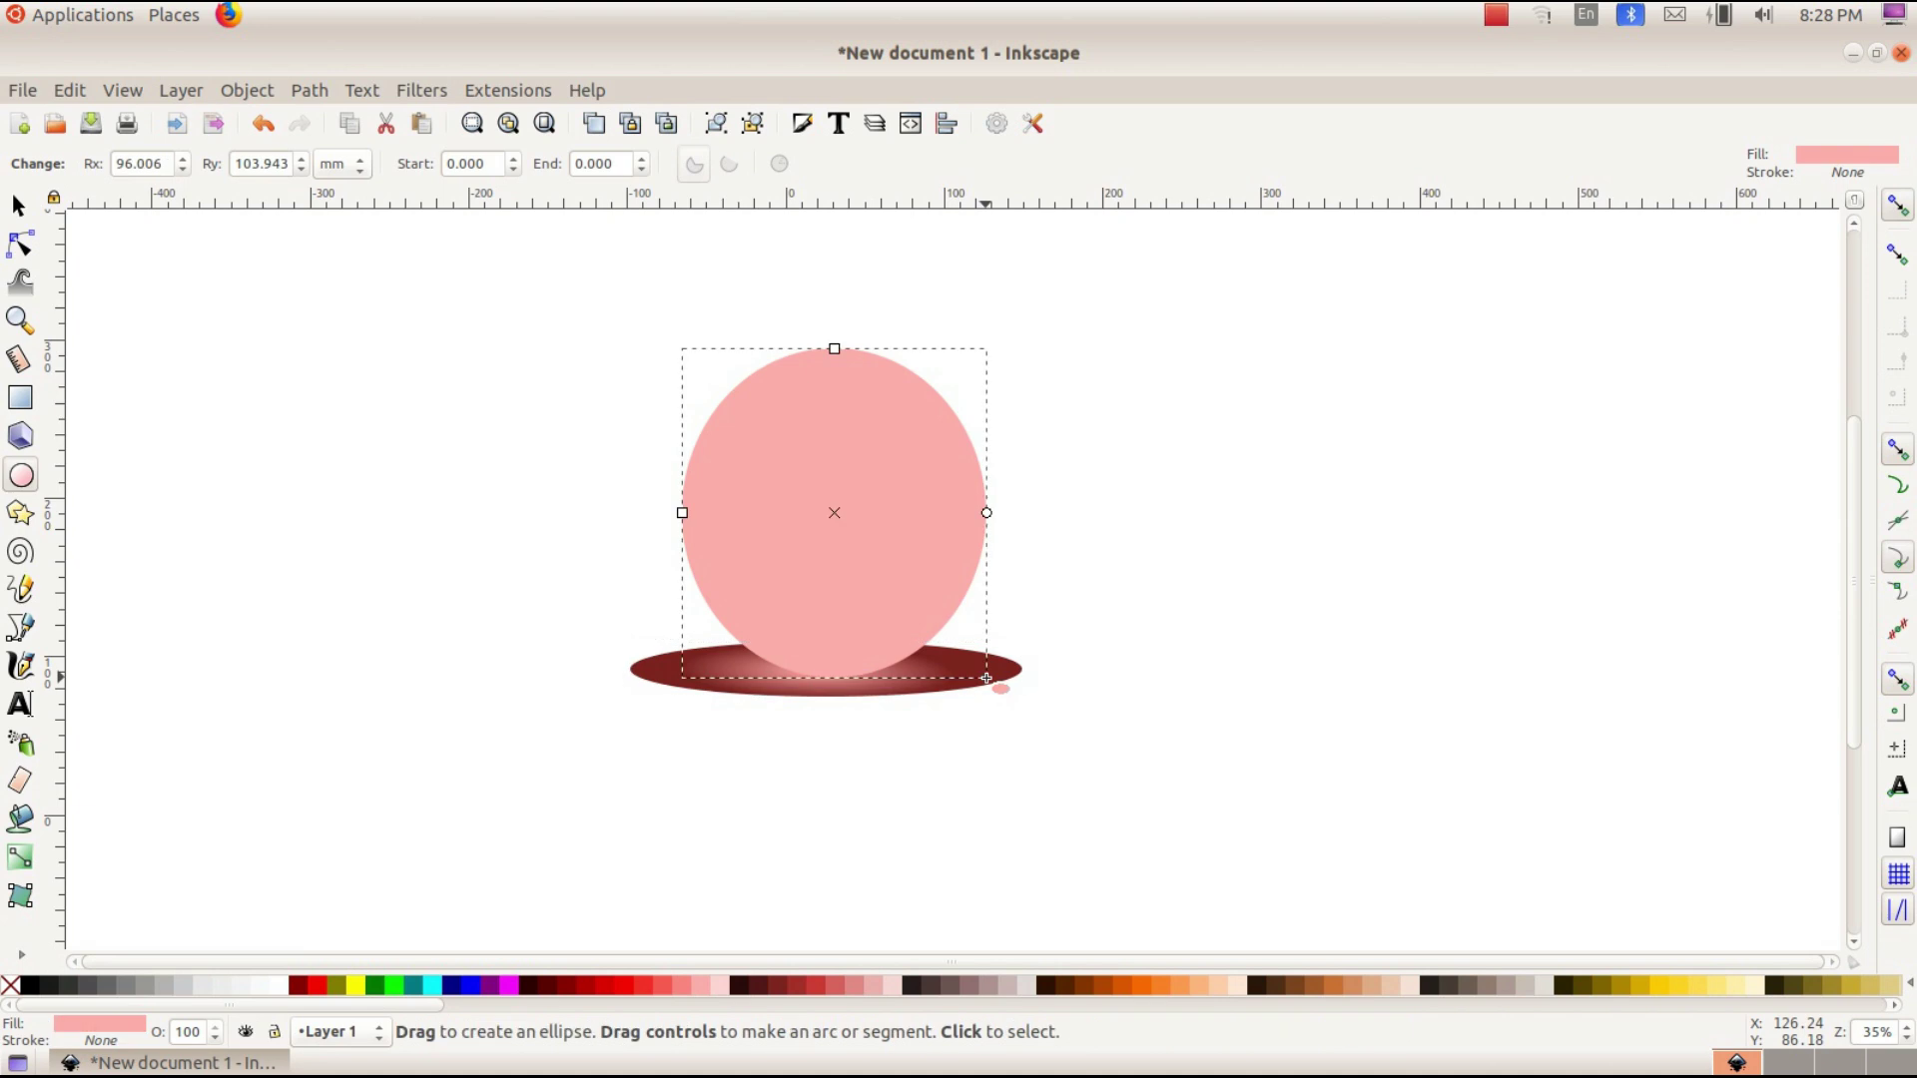
pyautogui.click(567, 981)
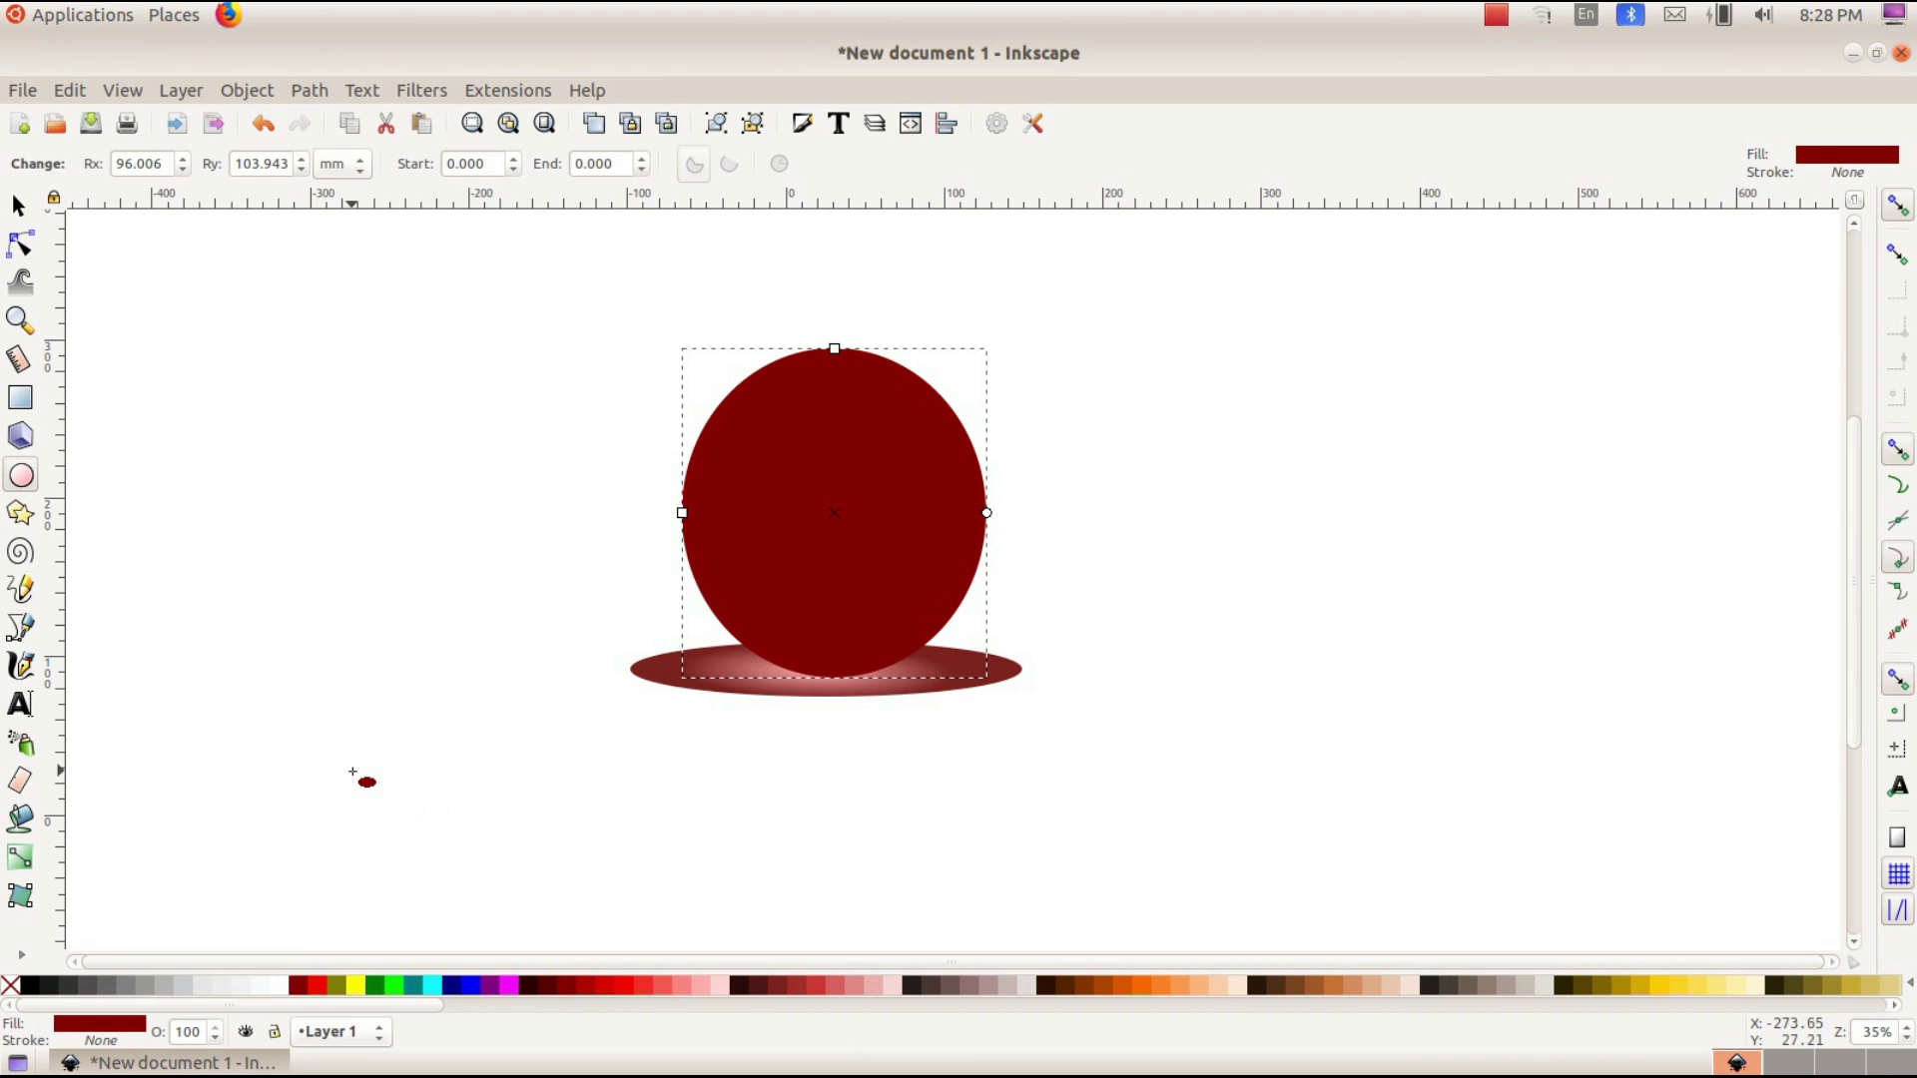
# - Enlarge the dark red ellipse to about 247 mm by 233 mm and centre it so it rests on the flat ellipse
pyautogui.click(18, 207)
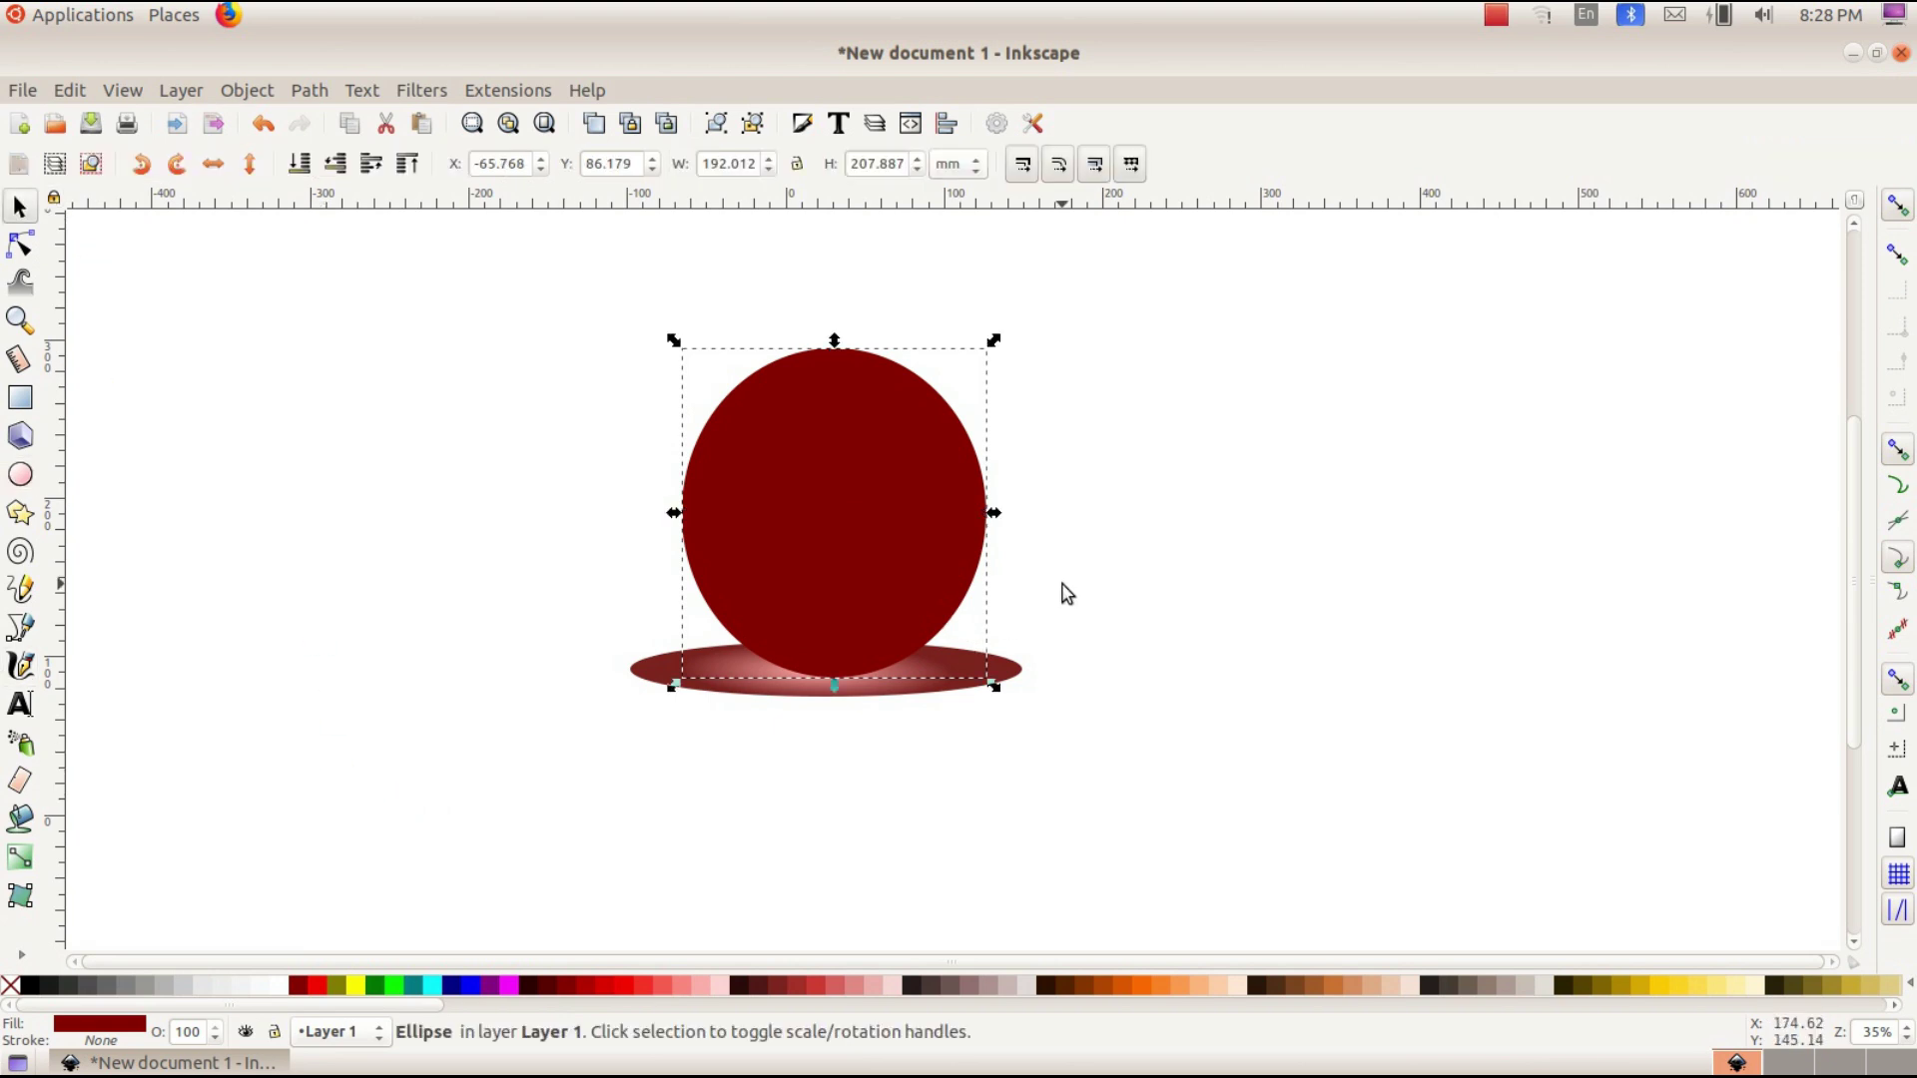
pyautogui.moveTo(994, 340); pyautogui.dragTo(1058, 297)
pyautogui.moveTo(880, 518); pyautogui.dragTo(838, 493)
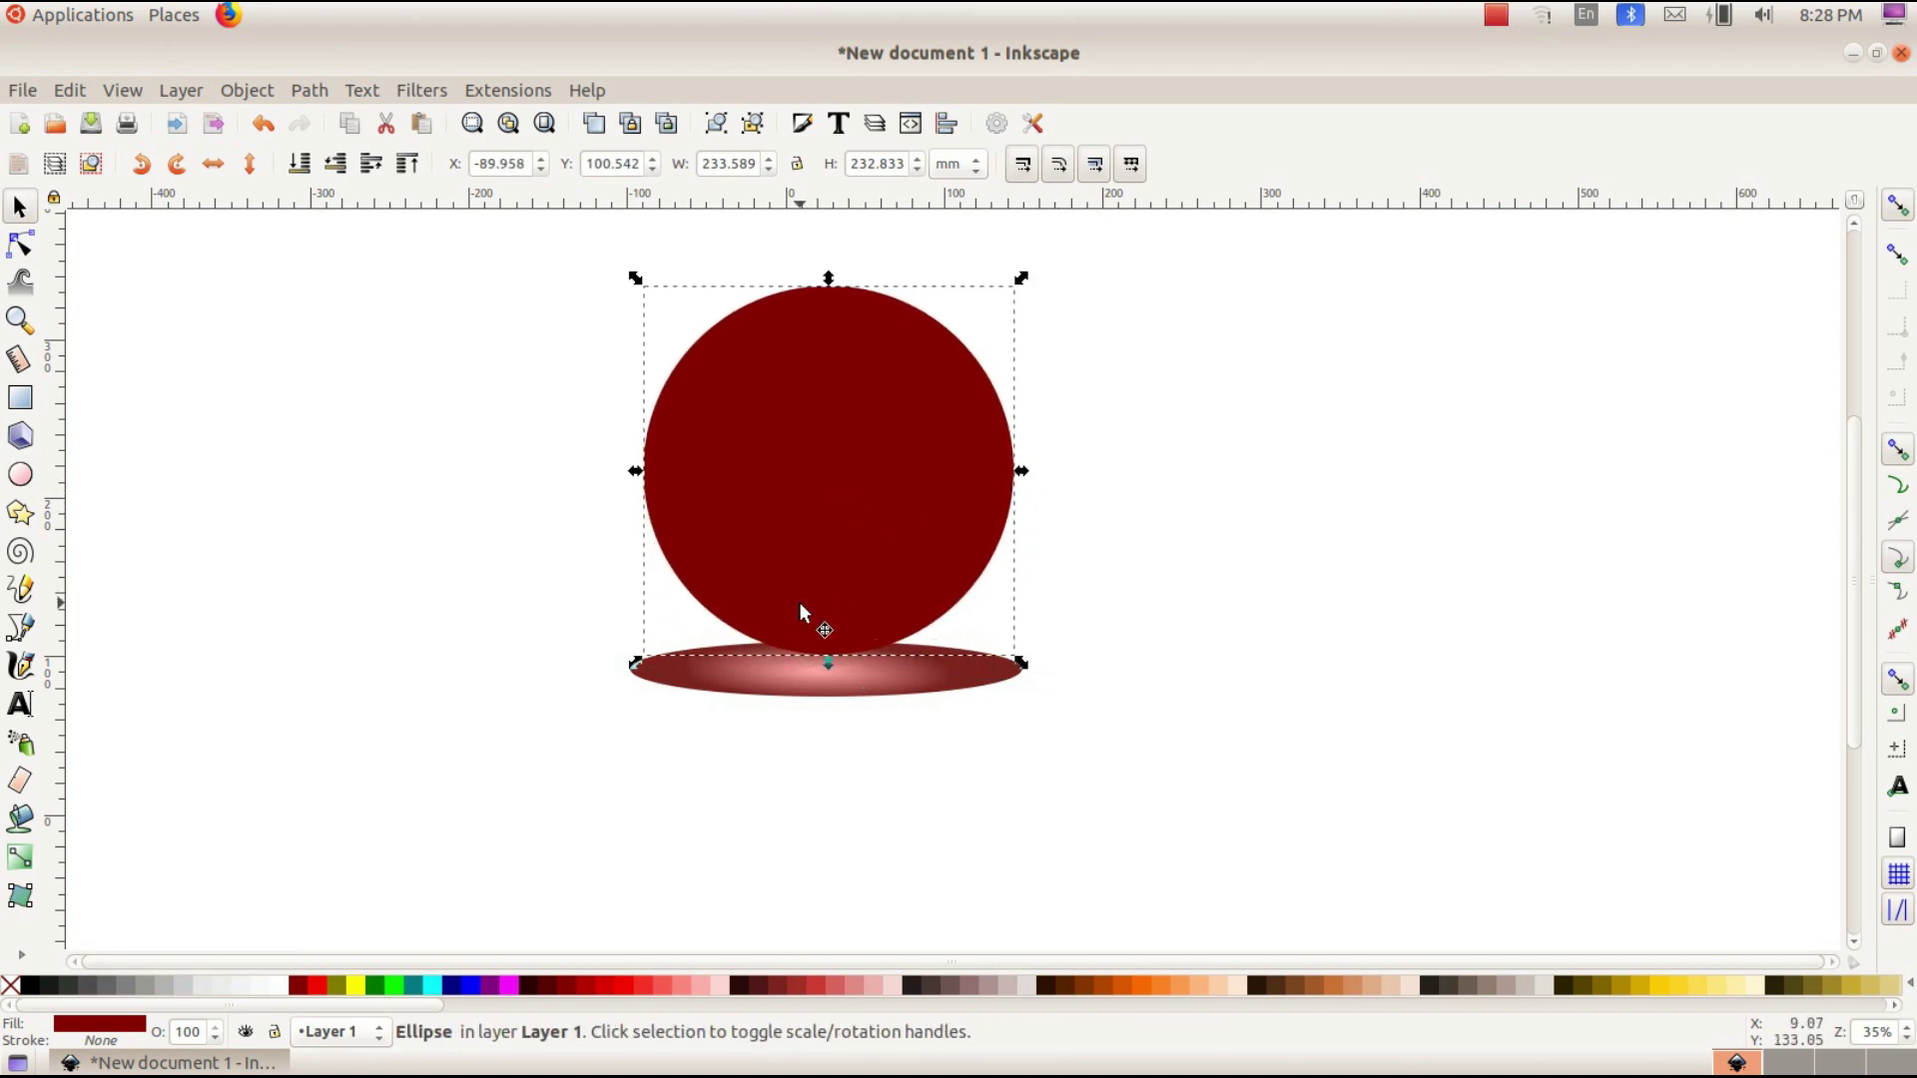
pyautogui.moveTo(1012, 475); pyautogui.dragTo(1046, 476)
pyautogui.moveTo(925, 487); pyautogui.dragTo(903, 489)
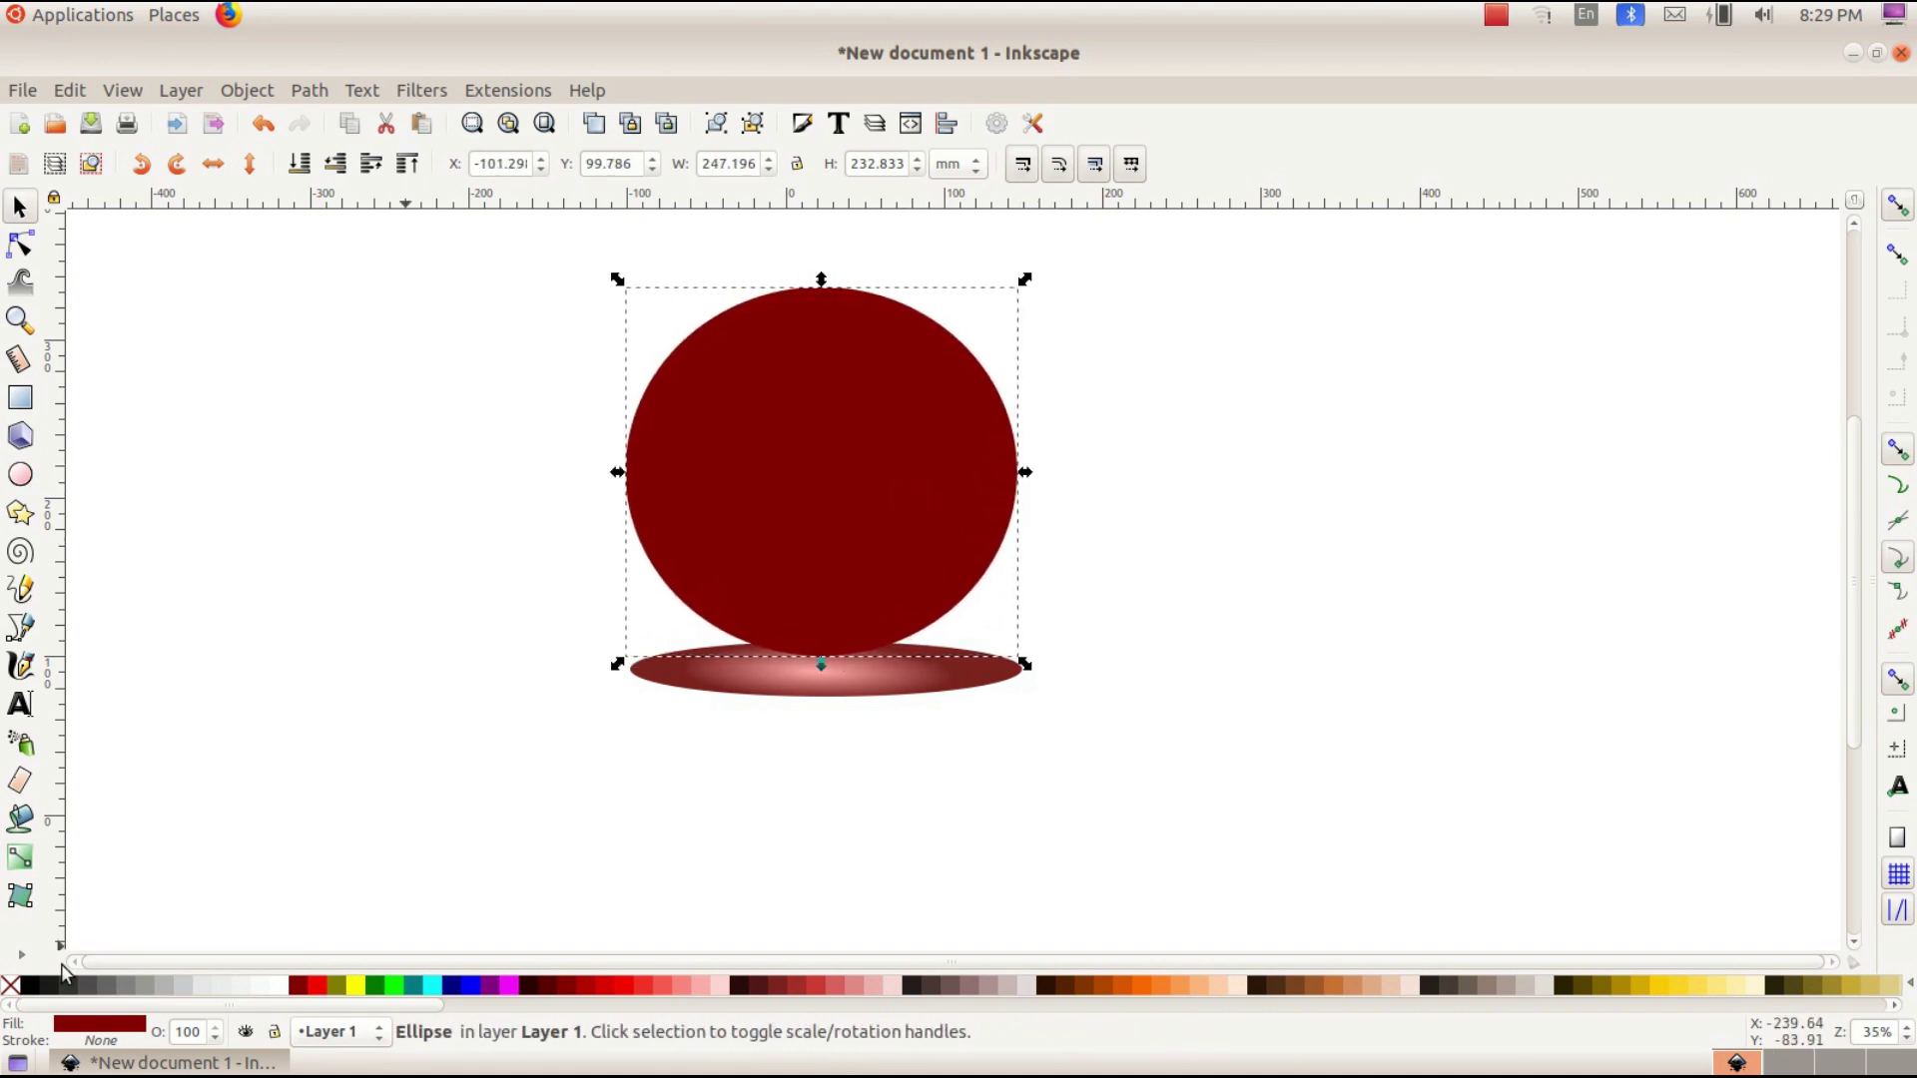
# - Apply a diagonal radial gradient to the large ellipse, with bright red at the outer stop and light pink #FFAAAA at the centre
pyautogui.click(20, 859)
pyautogui.moveTo(723, 431); pyautogui.dragTo(964, 568)
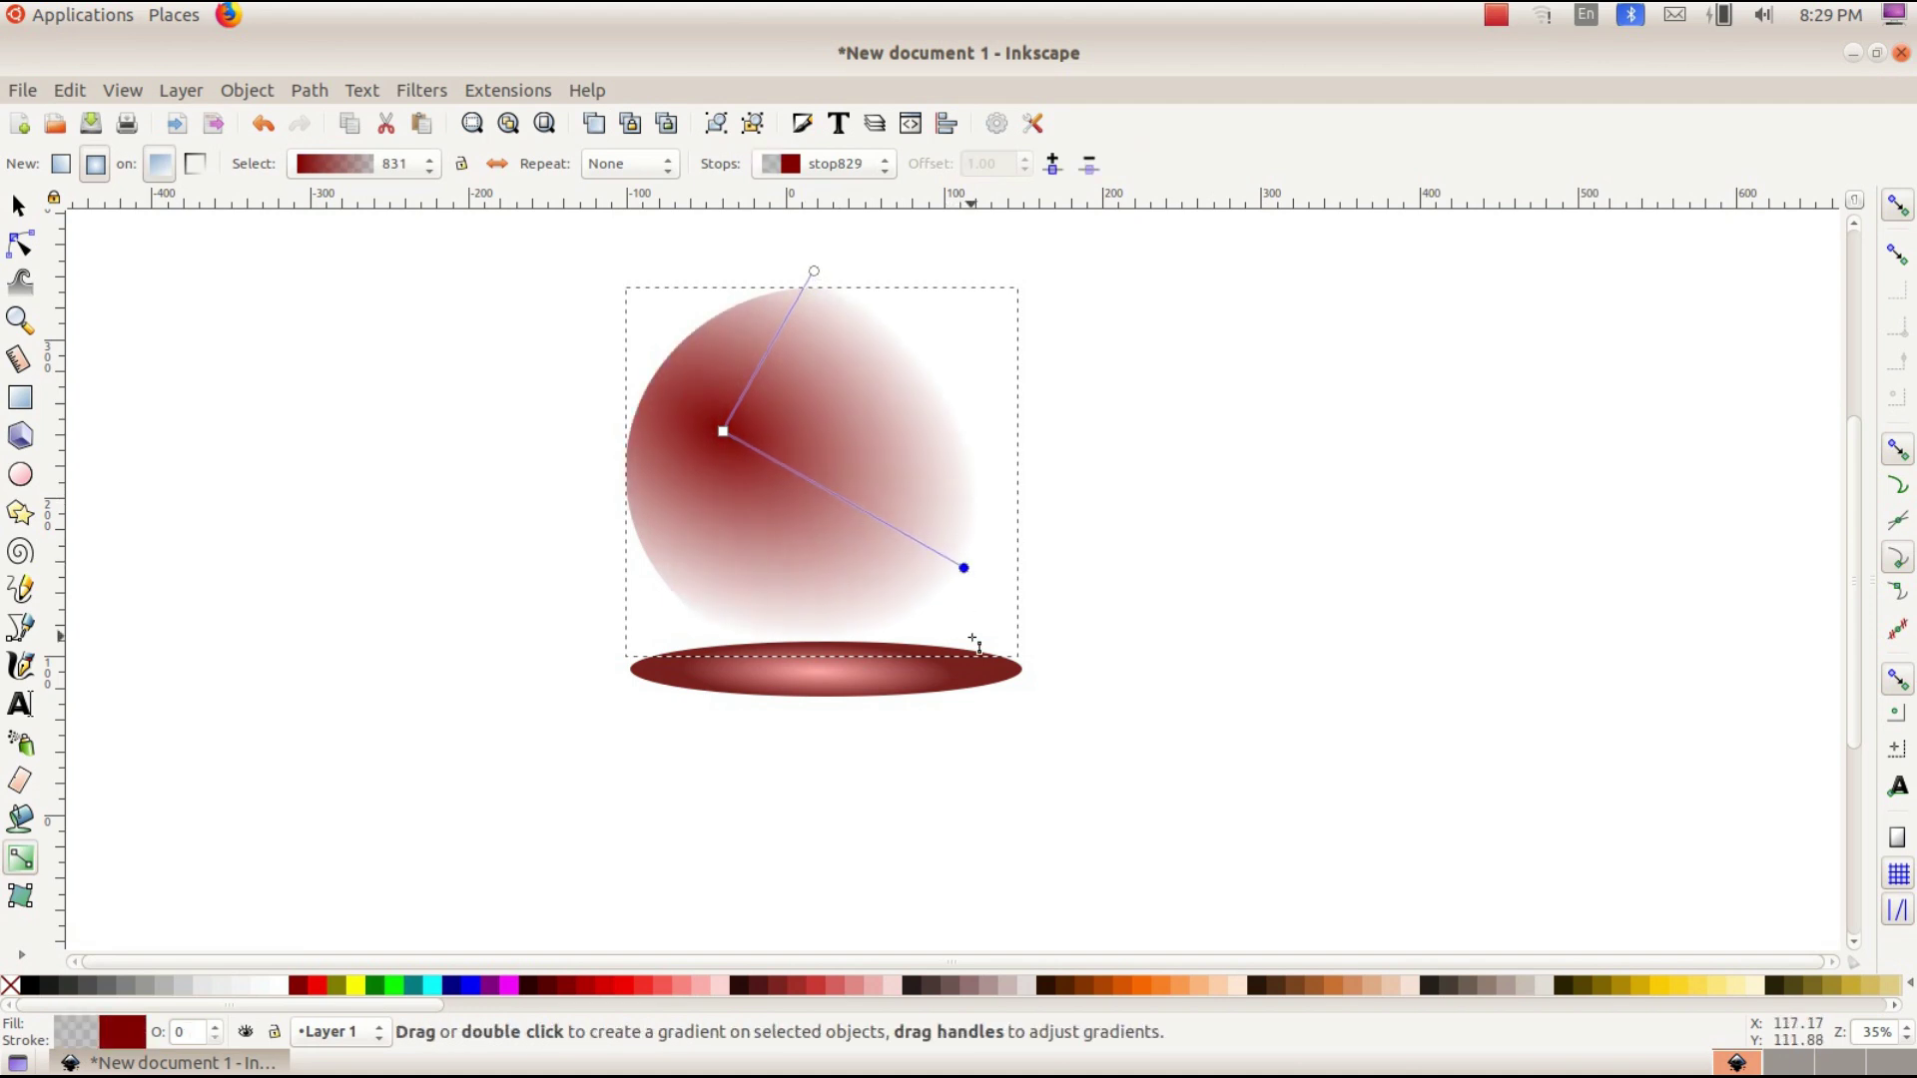
pyautogui.click(963, 568)
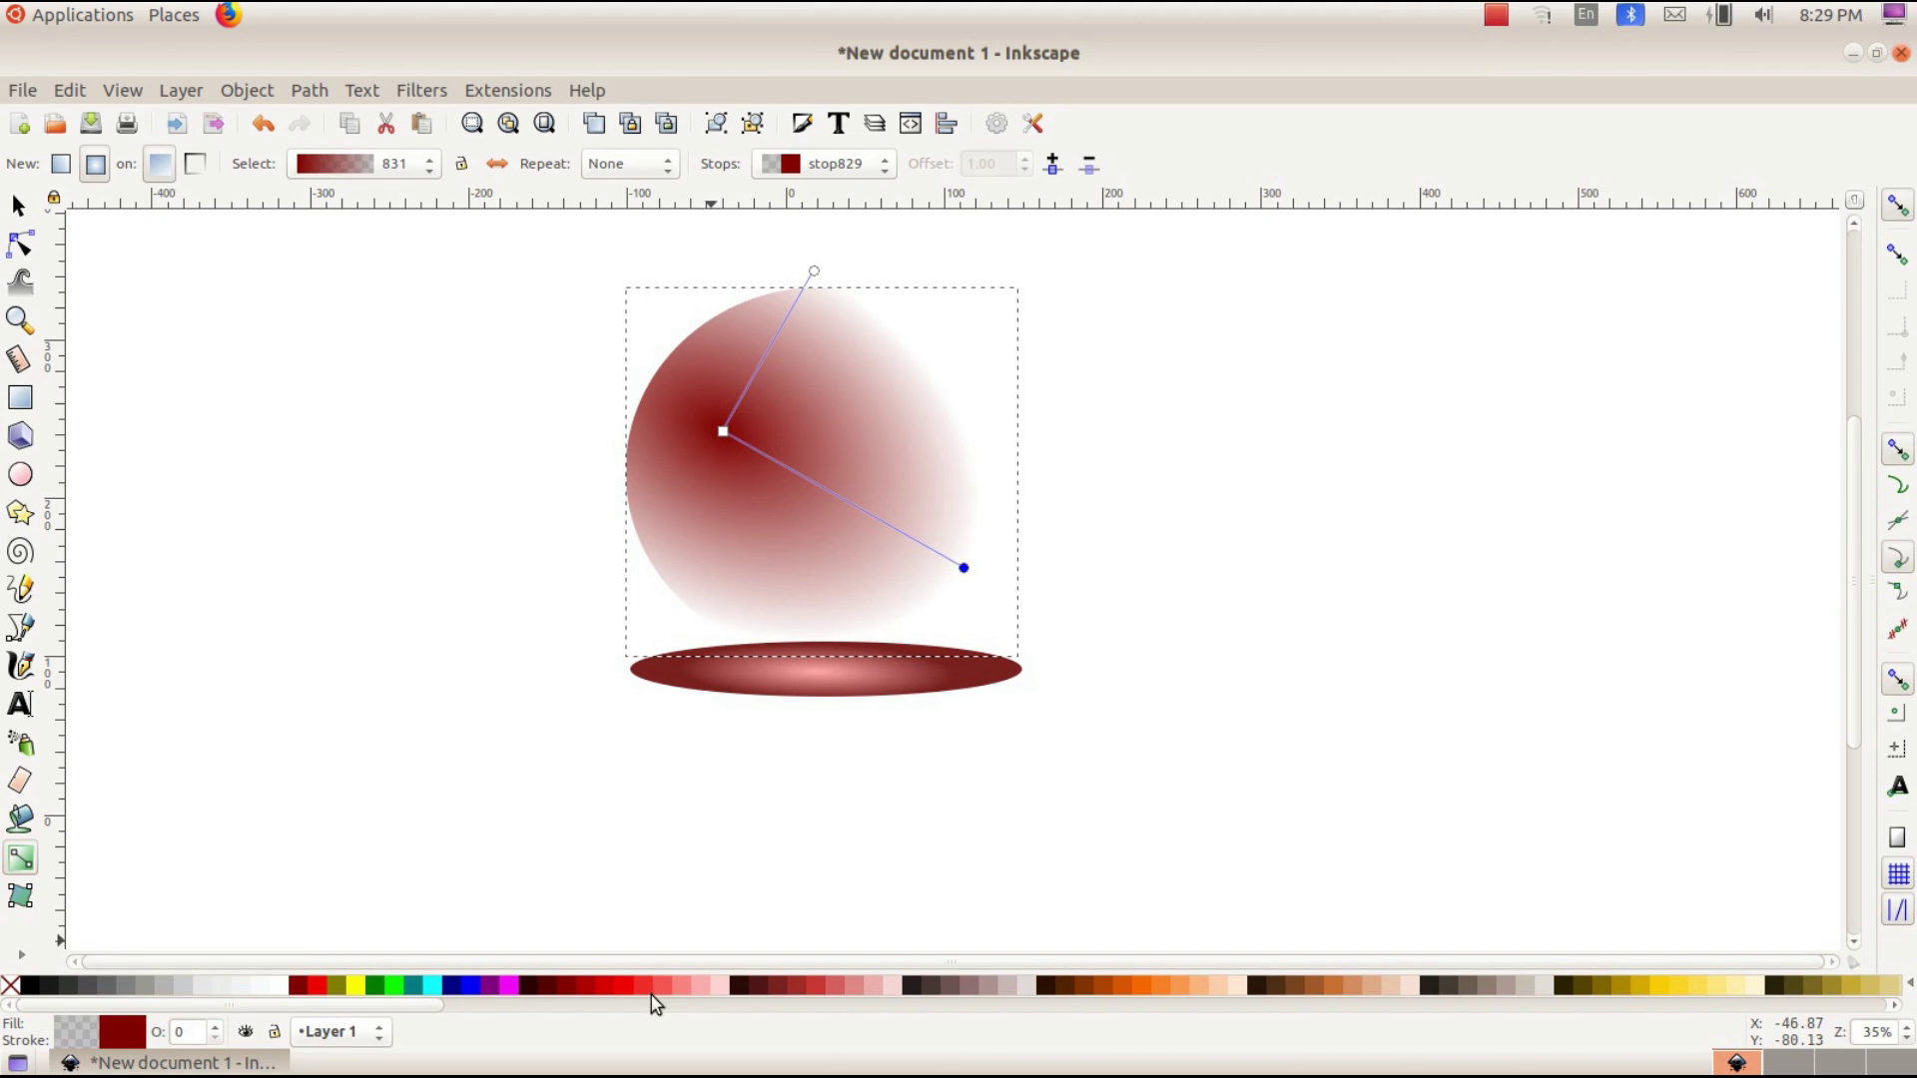
pyautogui.click(606, 985)
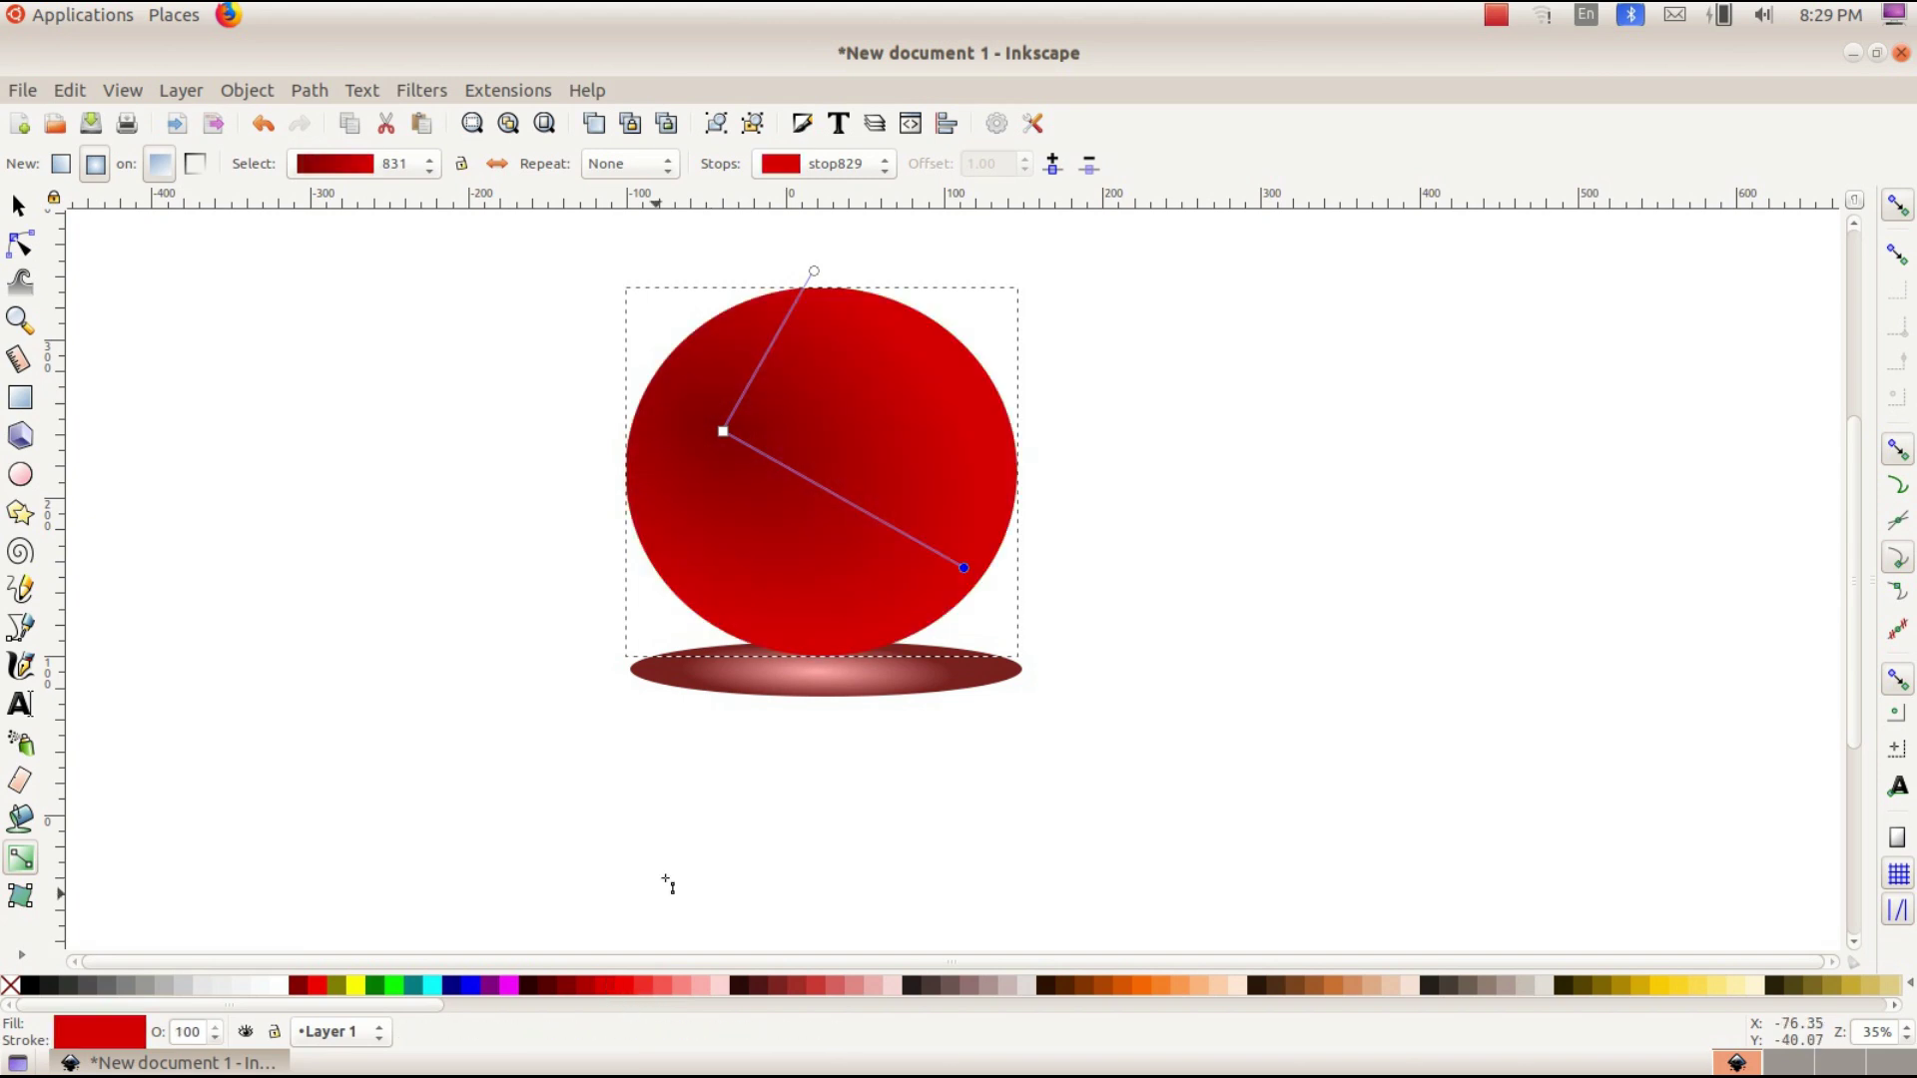
pyautogui.click(723, 431)
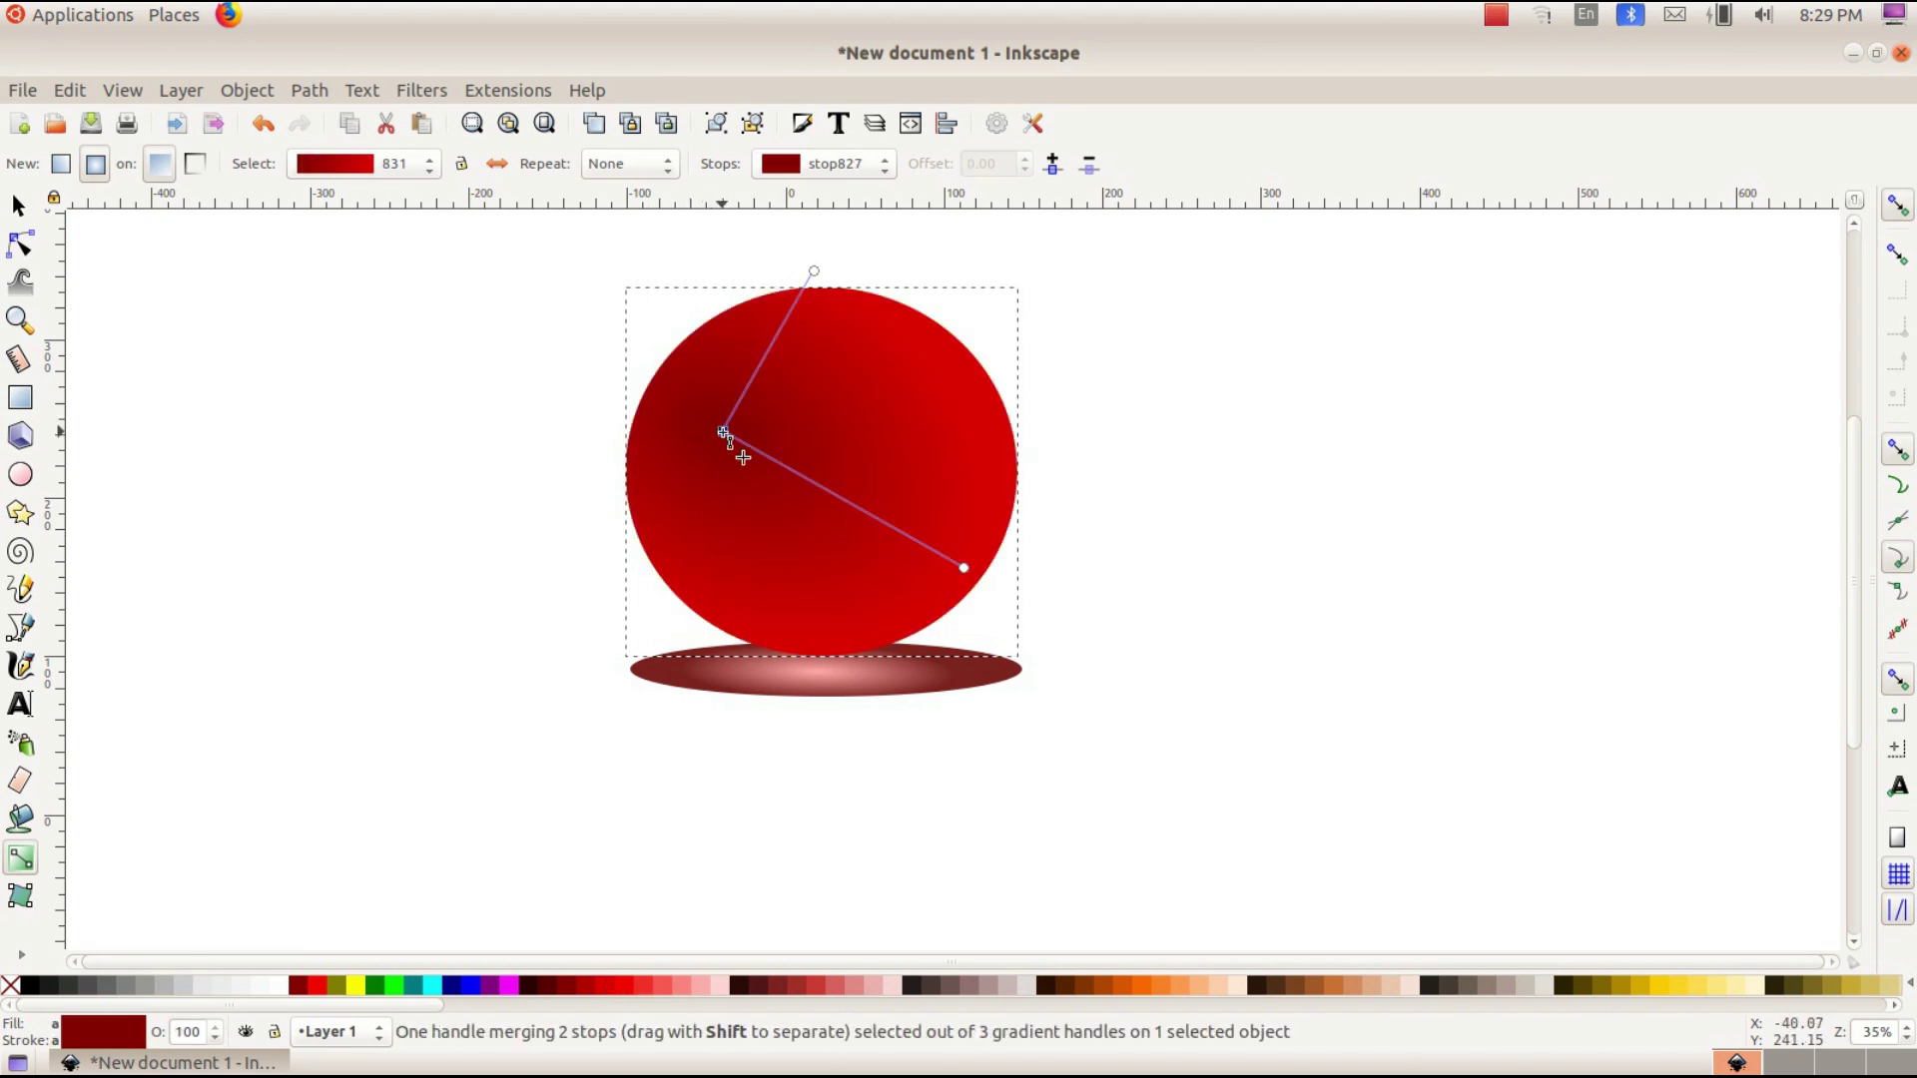
pyautogui.click(705, 980)
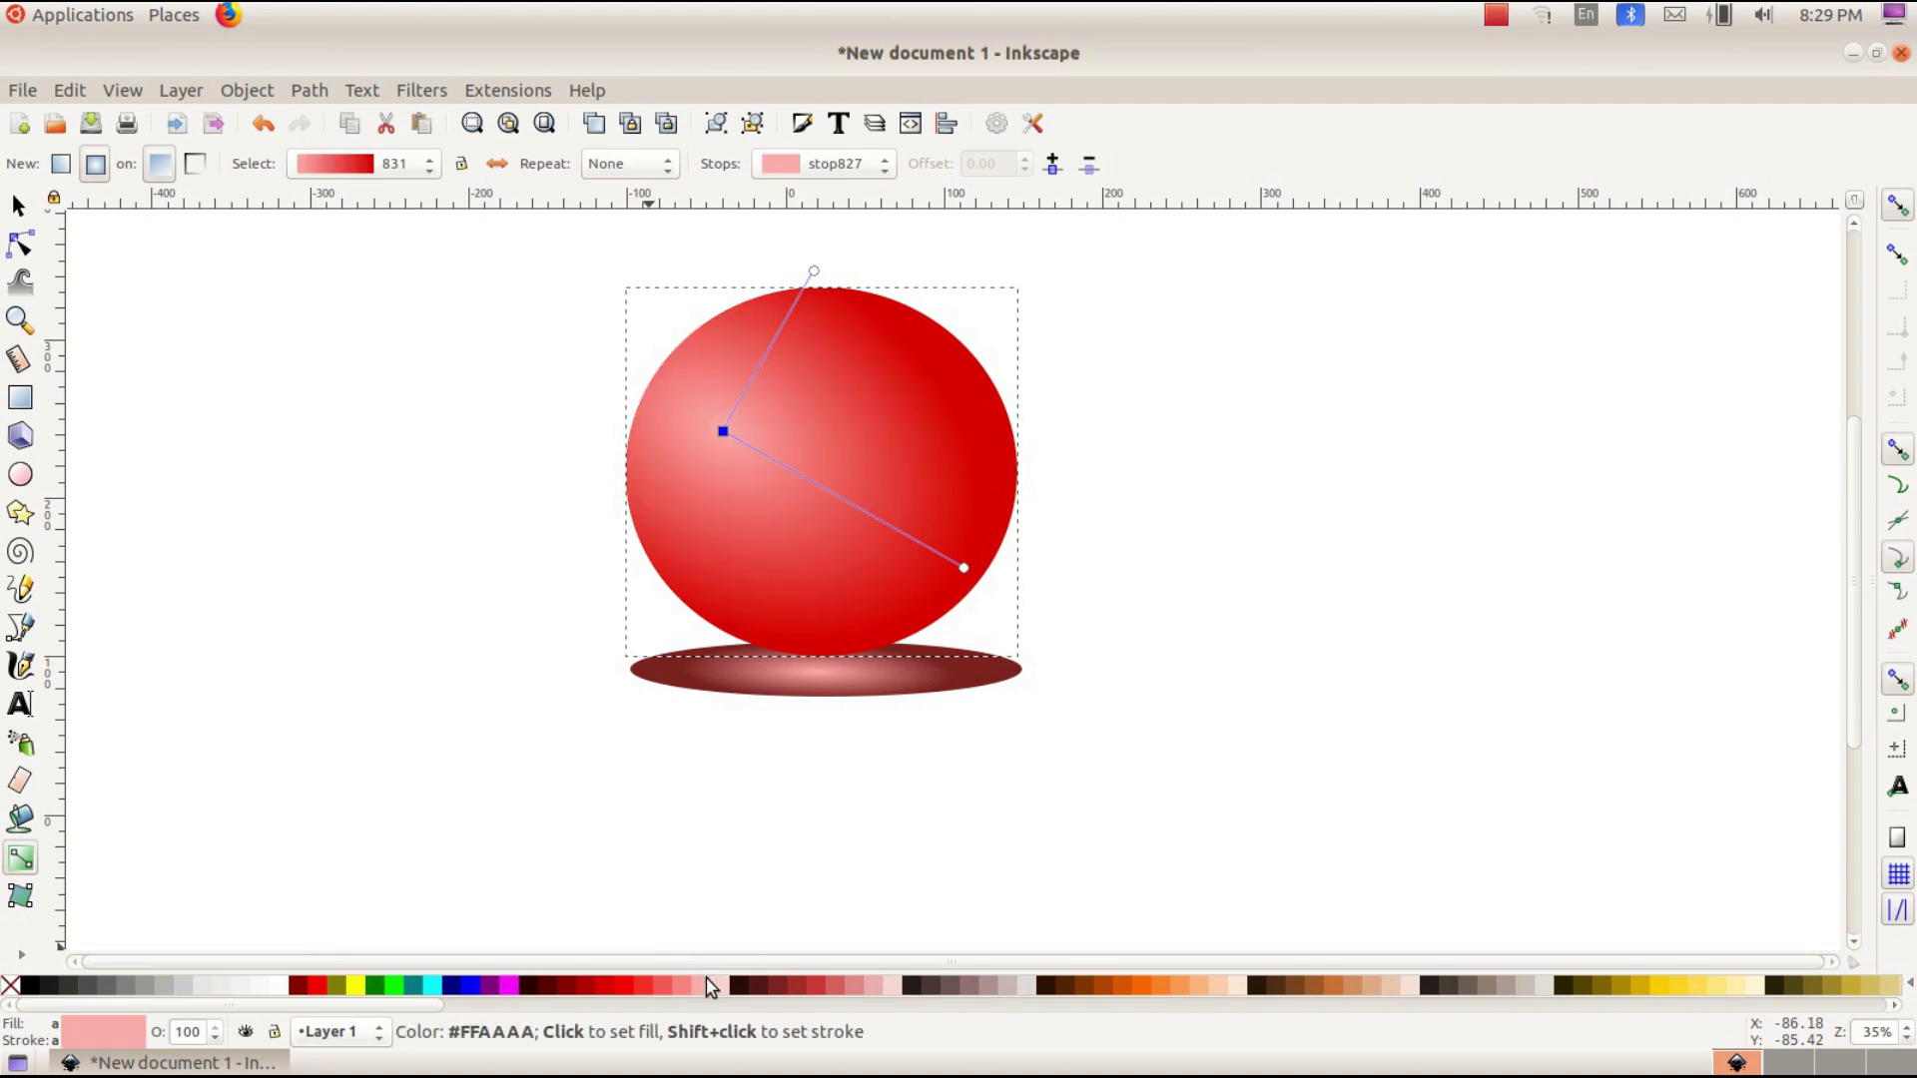
# - Rework the large ellipse's radial gradient with its centre just below right of the middle, dark maroon inside, light pink outside, and radius reaching the right edge
pyautogui.moveTo(723, 432); pyautogui.dragTo(845, 507)
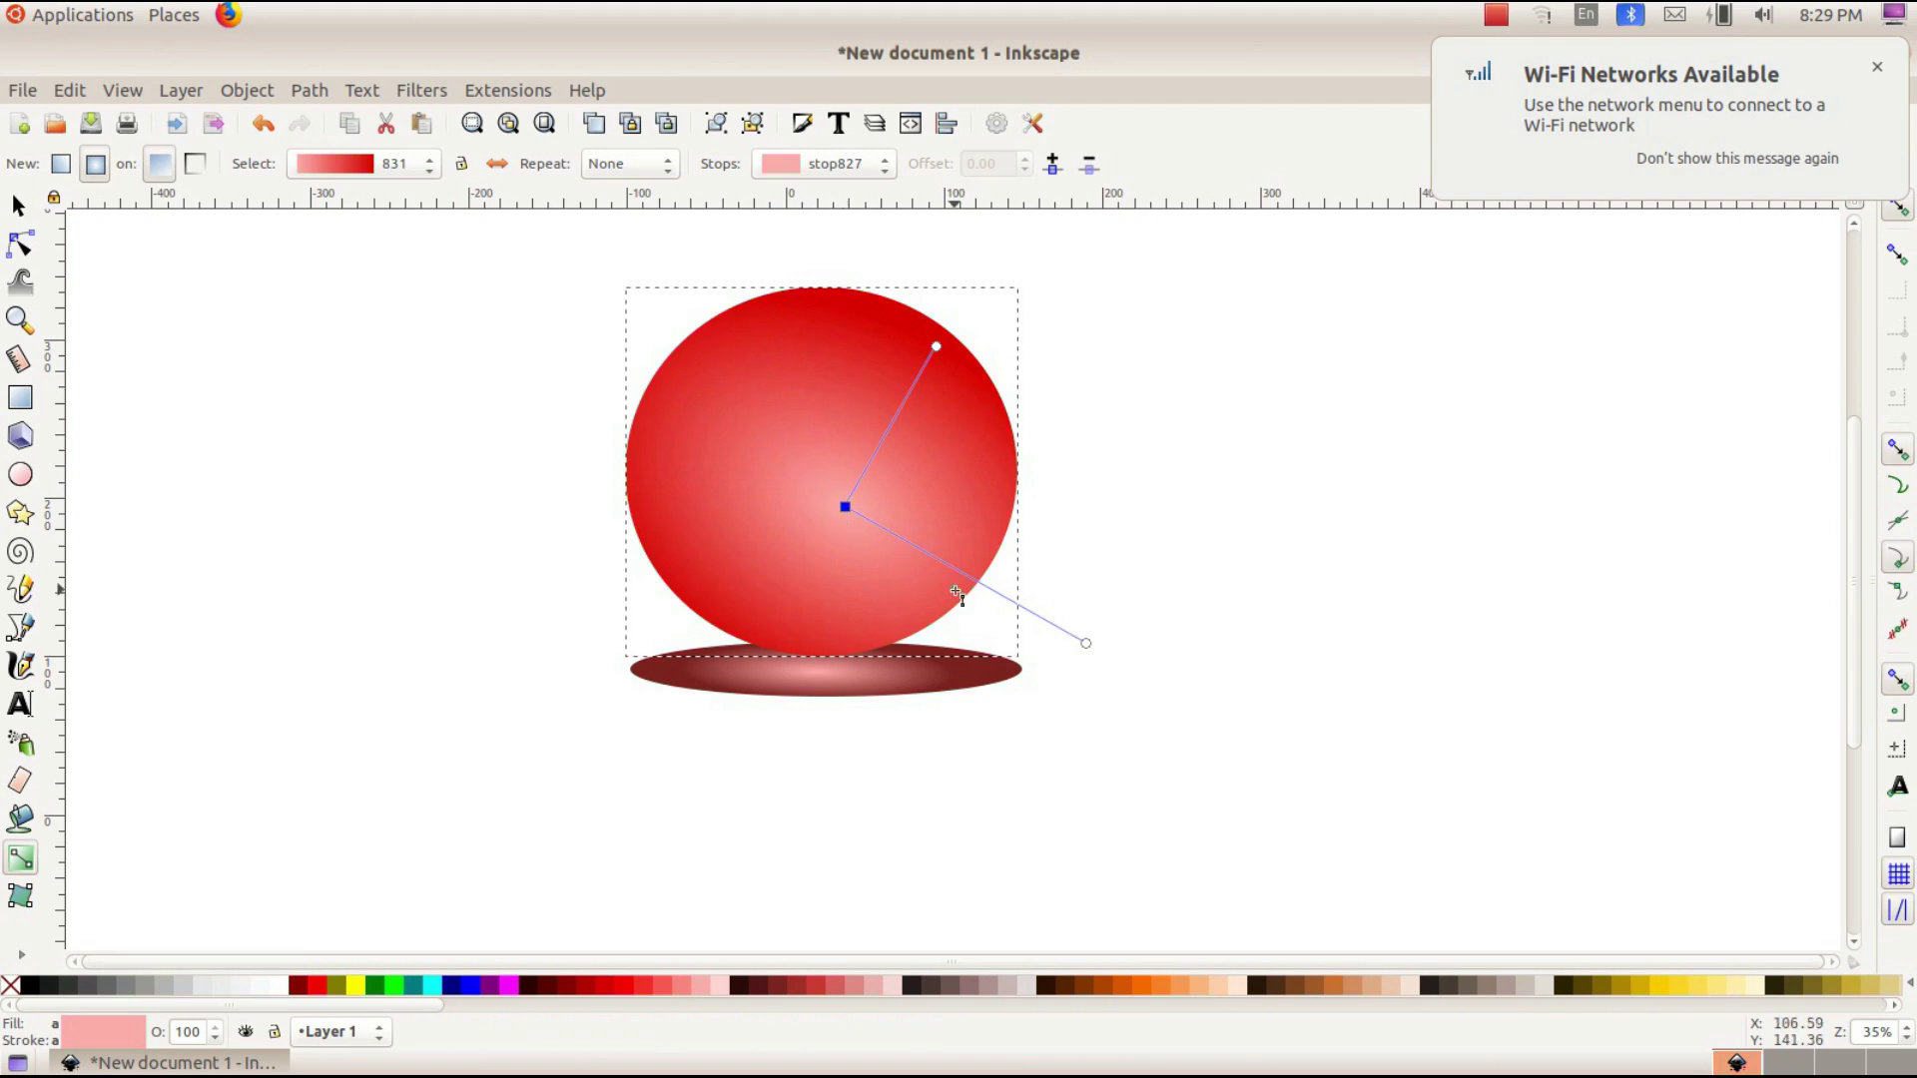
pyautogui.moveTo(1078, 639); pyautogui.dragTo(925, 540)
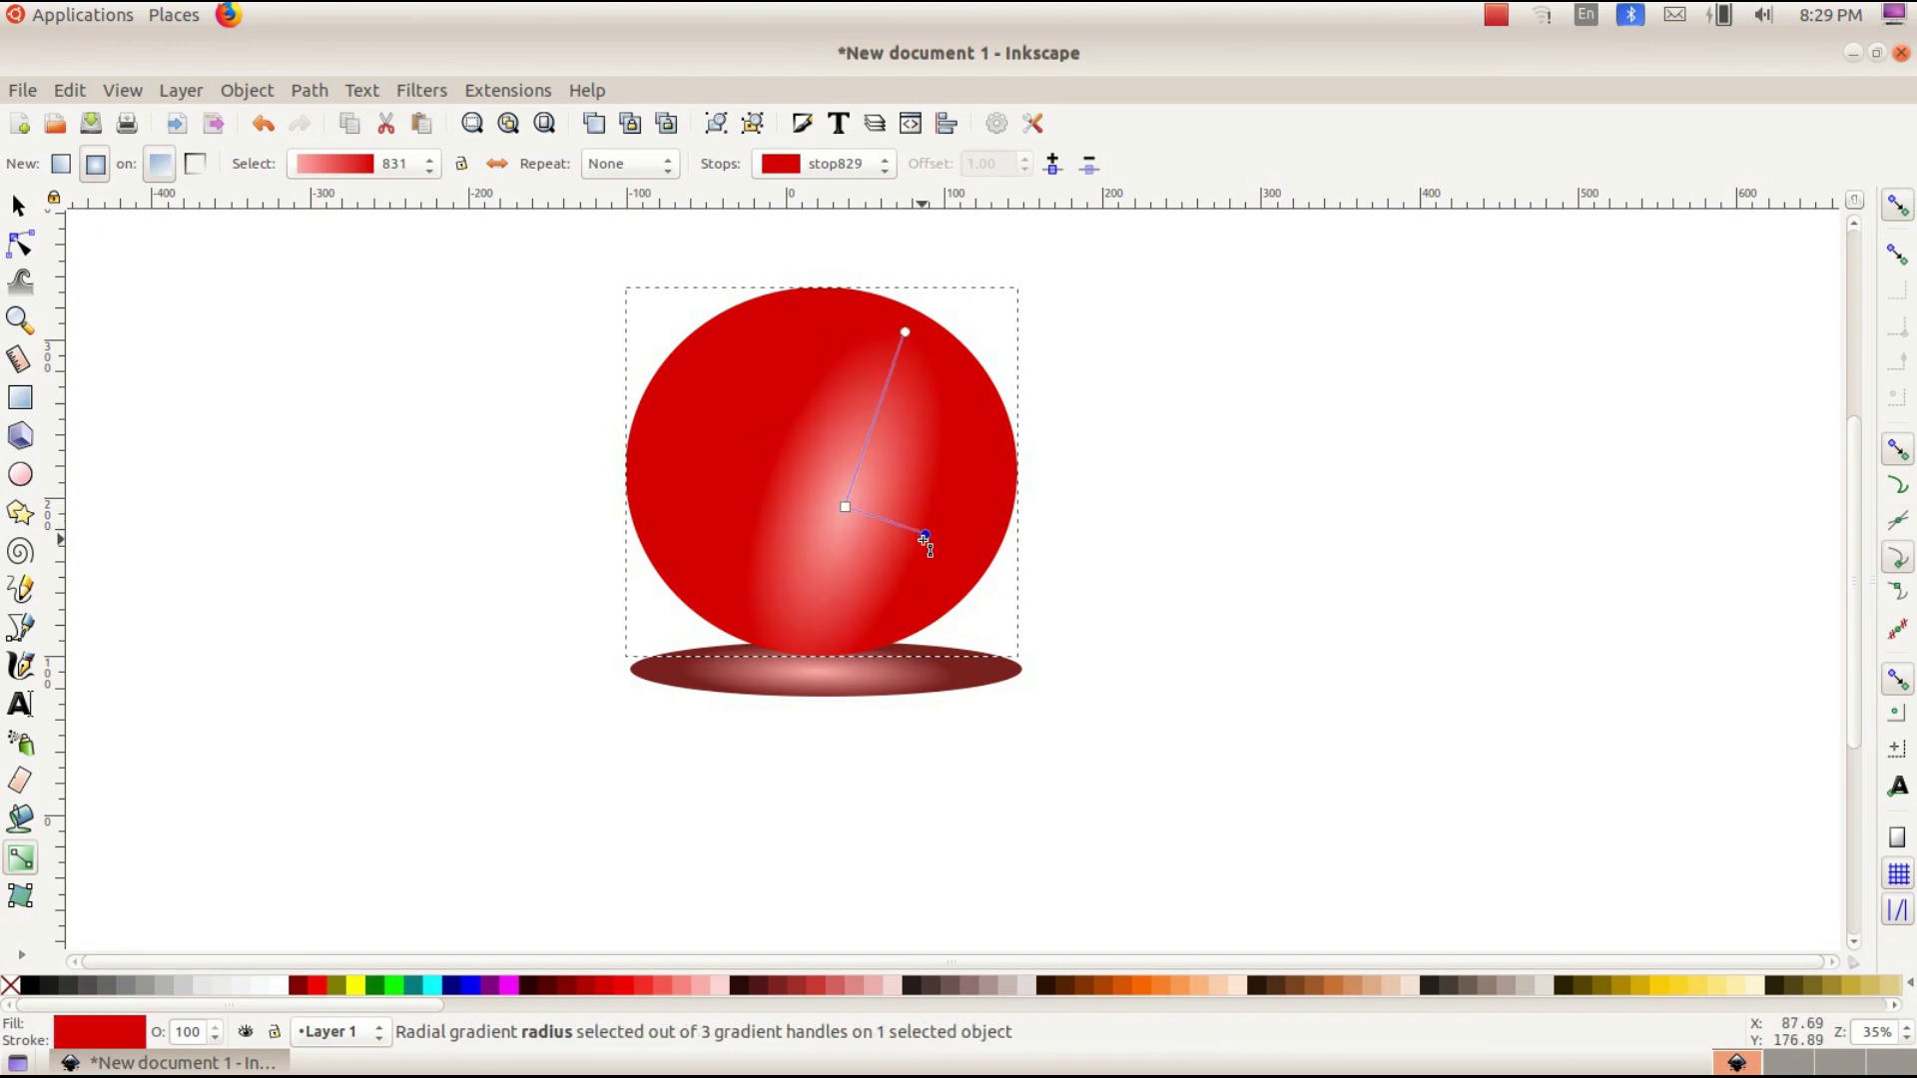
pyautogui.click(707, 988)
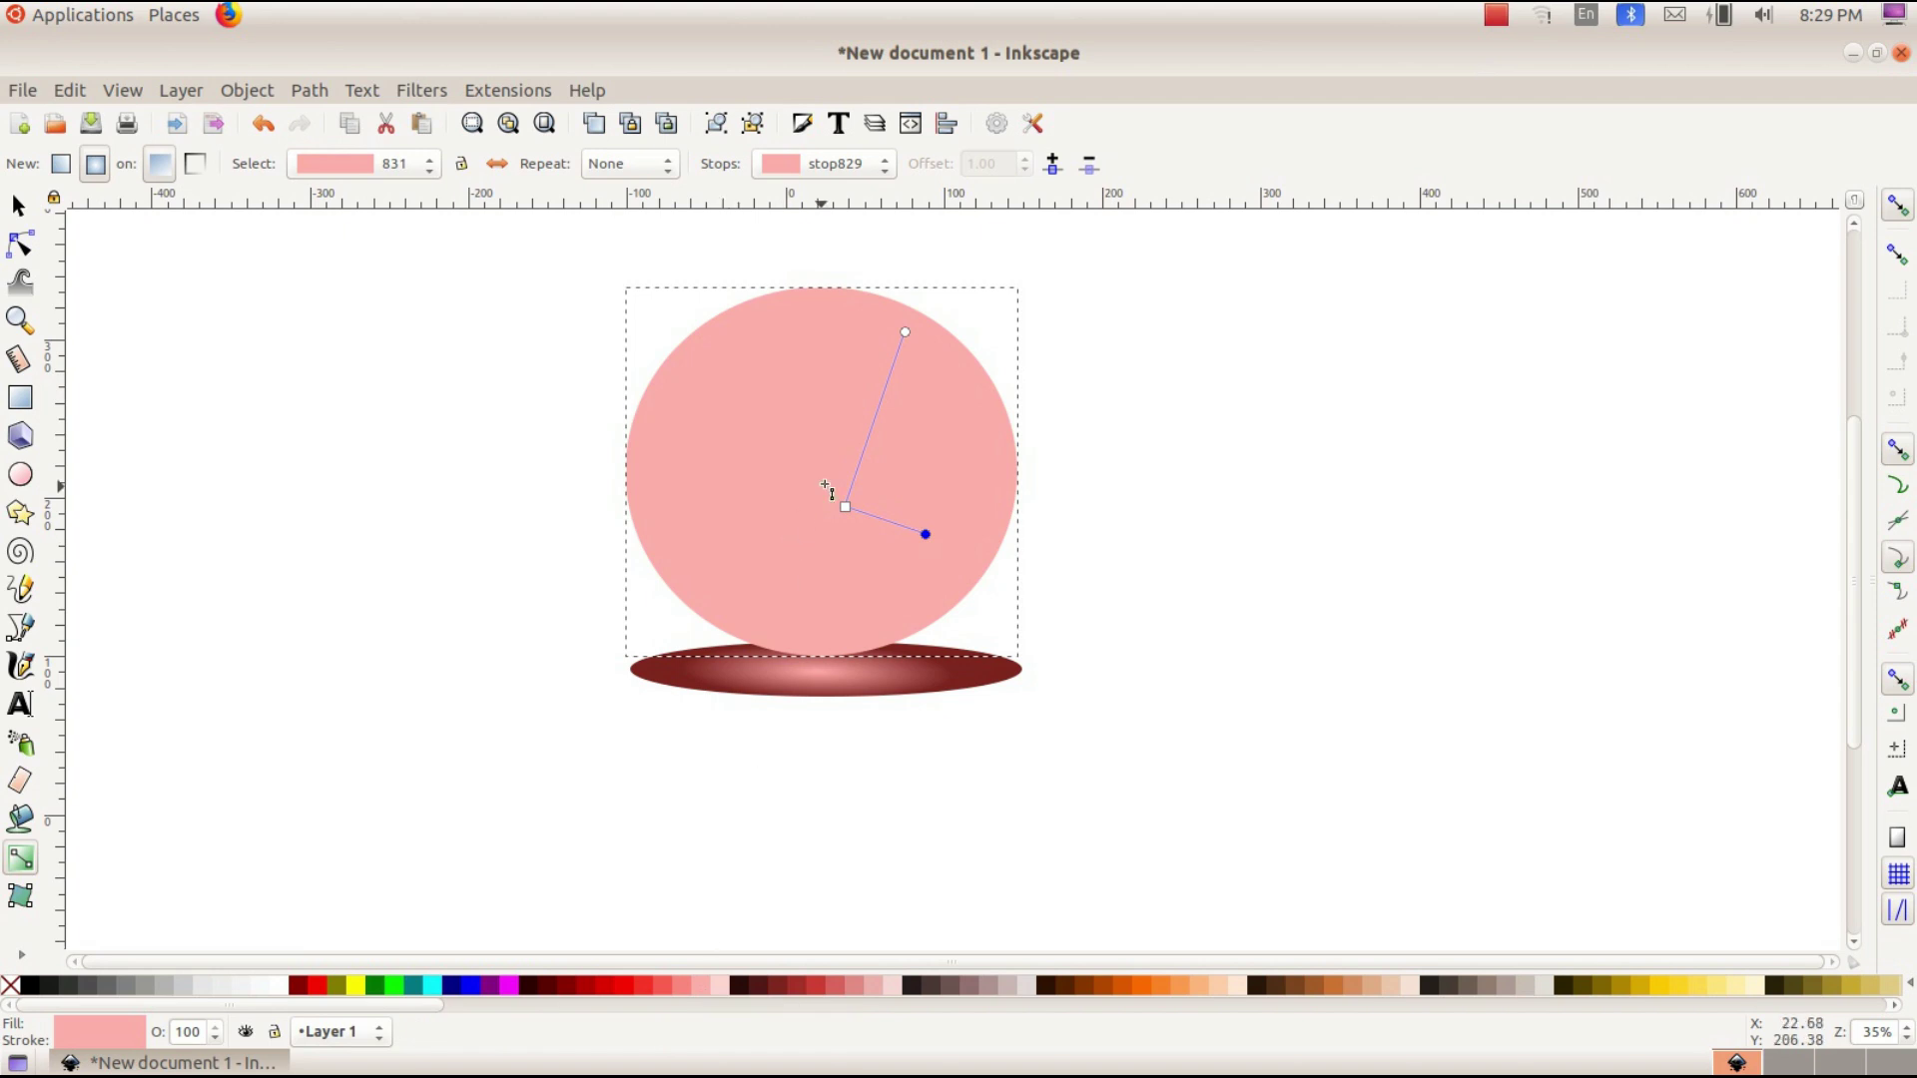
pyautogui.click(846, 508)
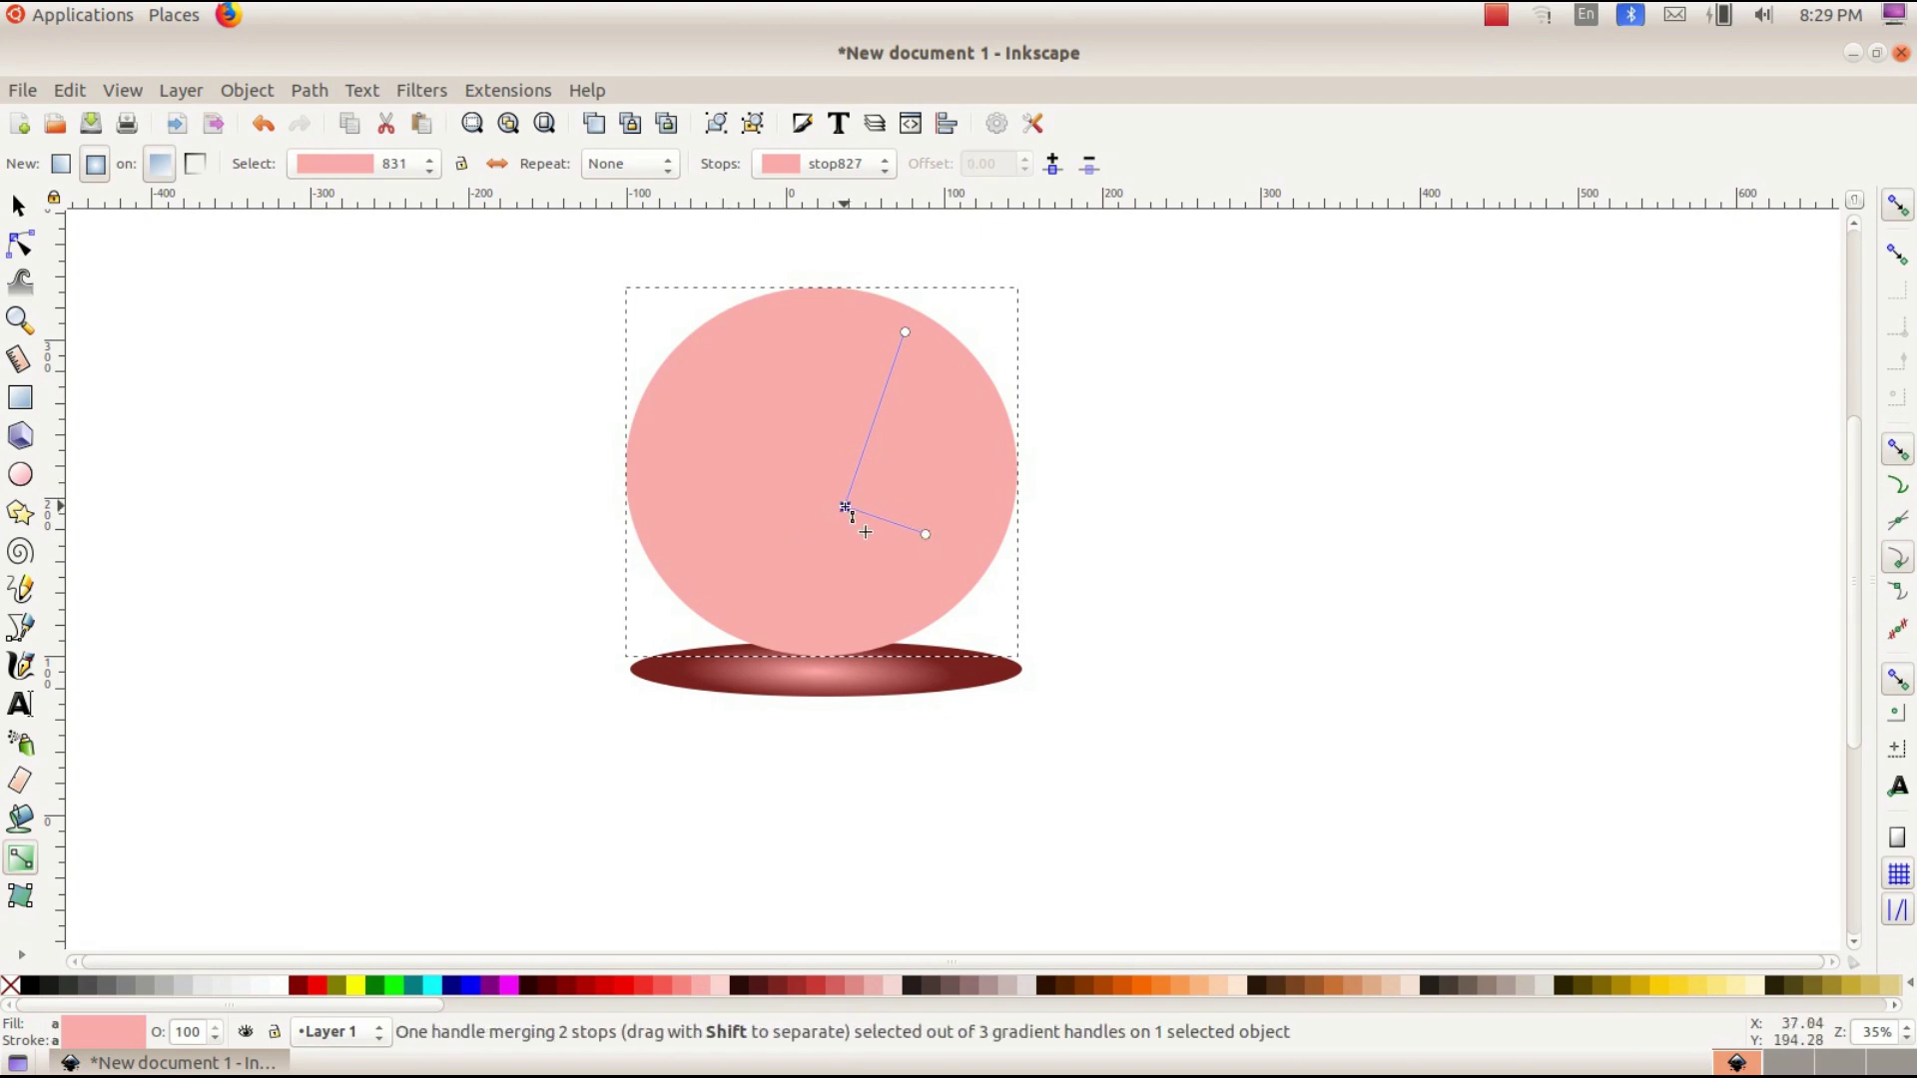
pyautogui.click(542, 986)
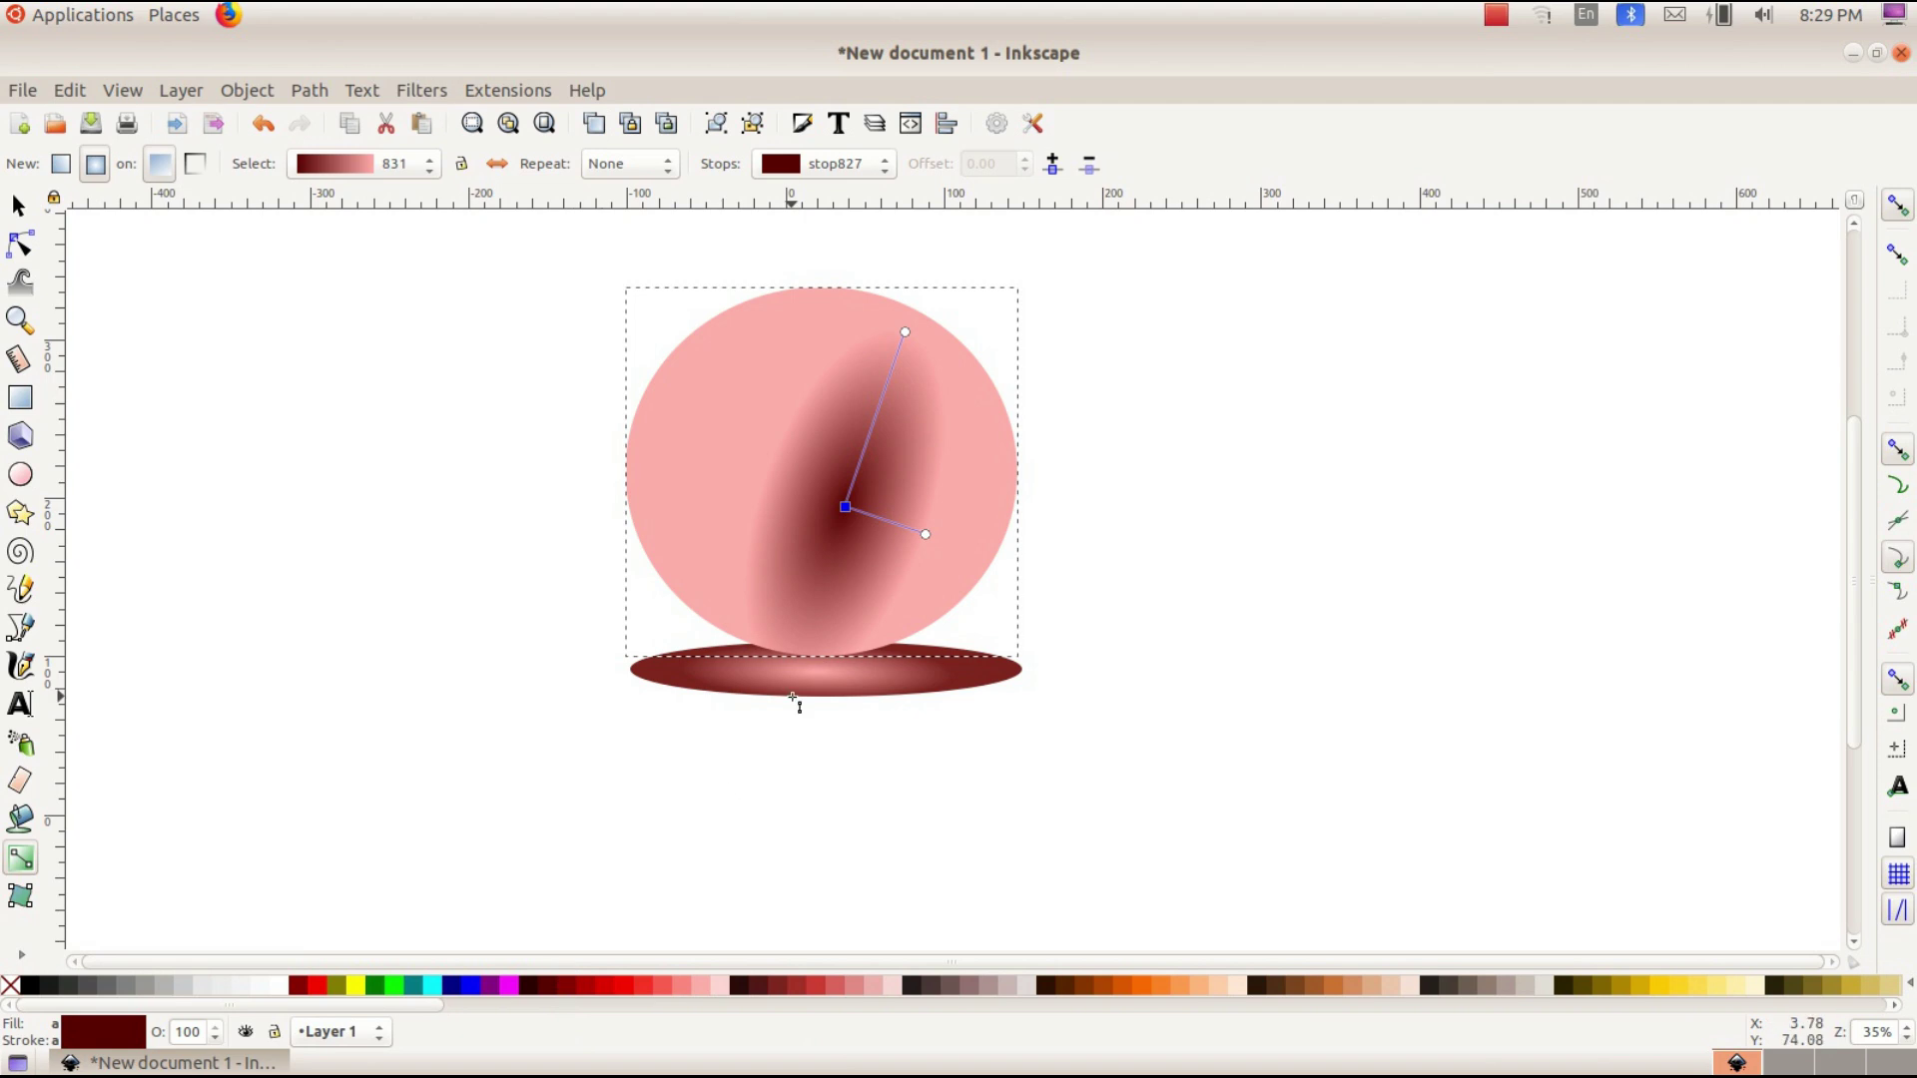
pyautogui.moveTo(974, 558); pyautogui.dragTo(1015, 552)
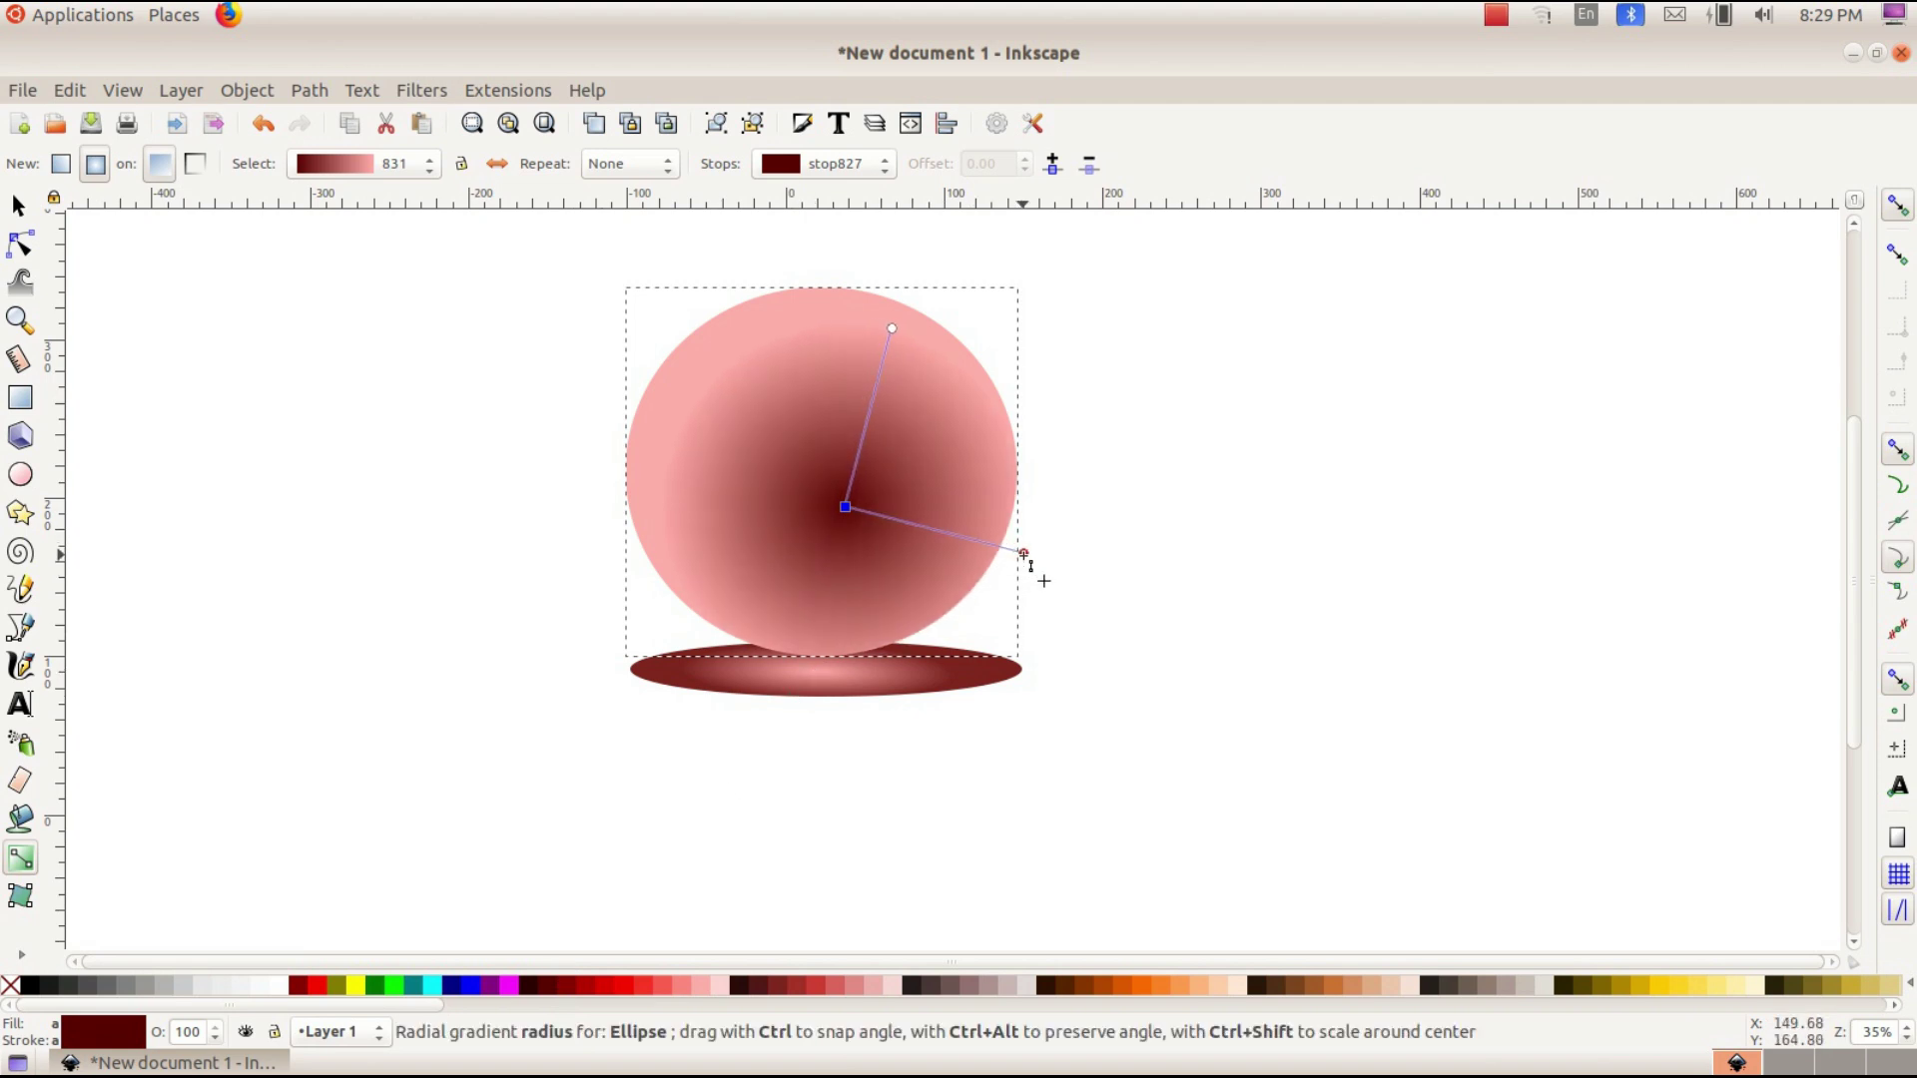
pyautogui.click(1024, 554)
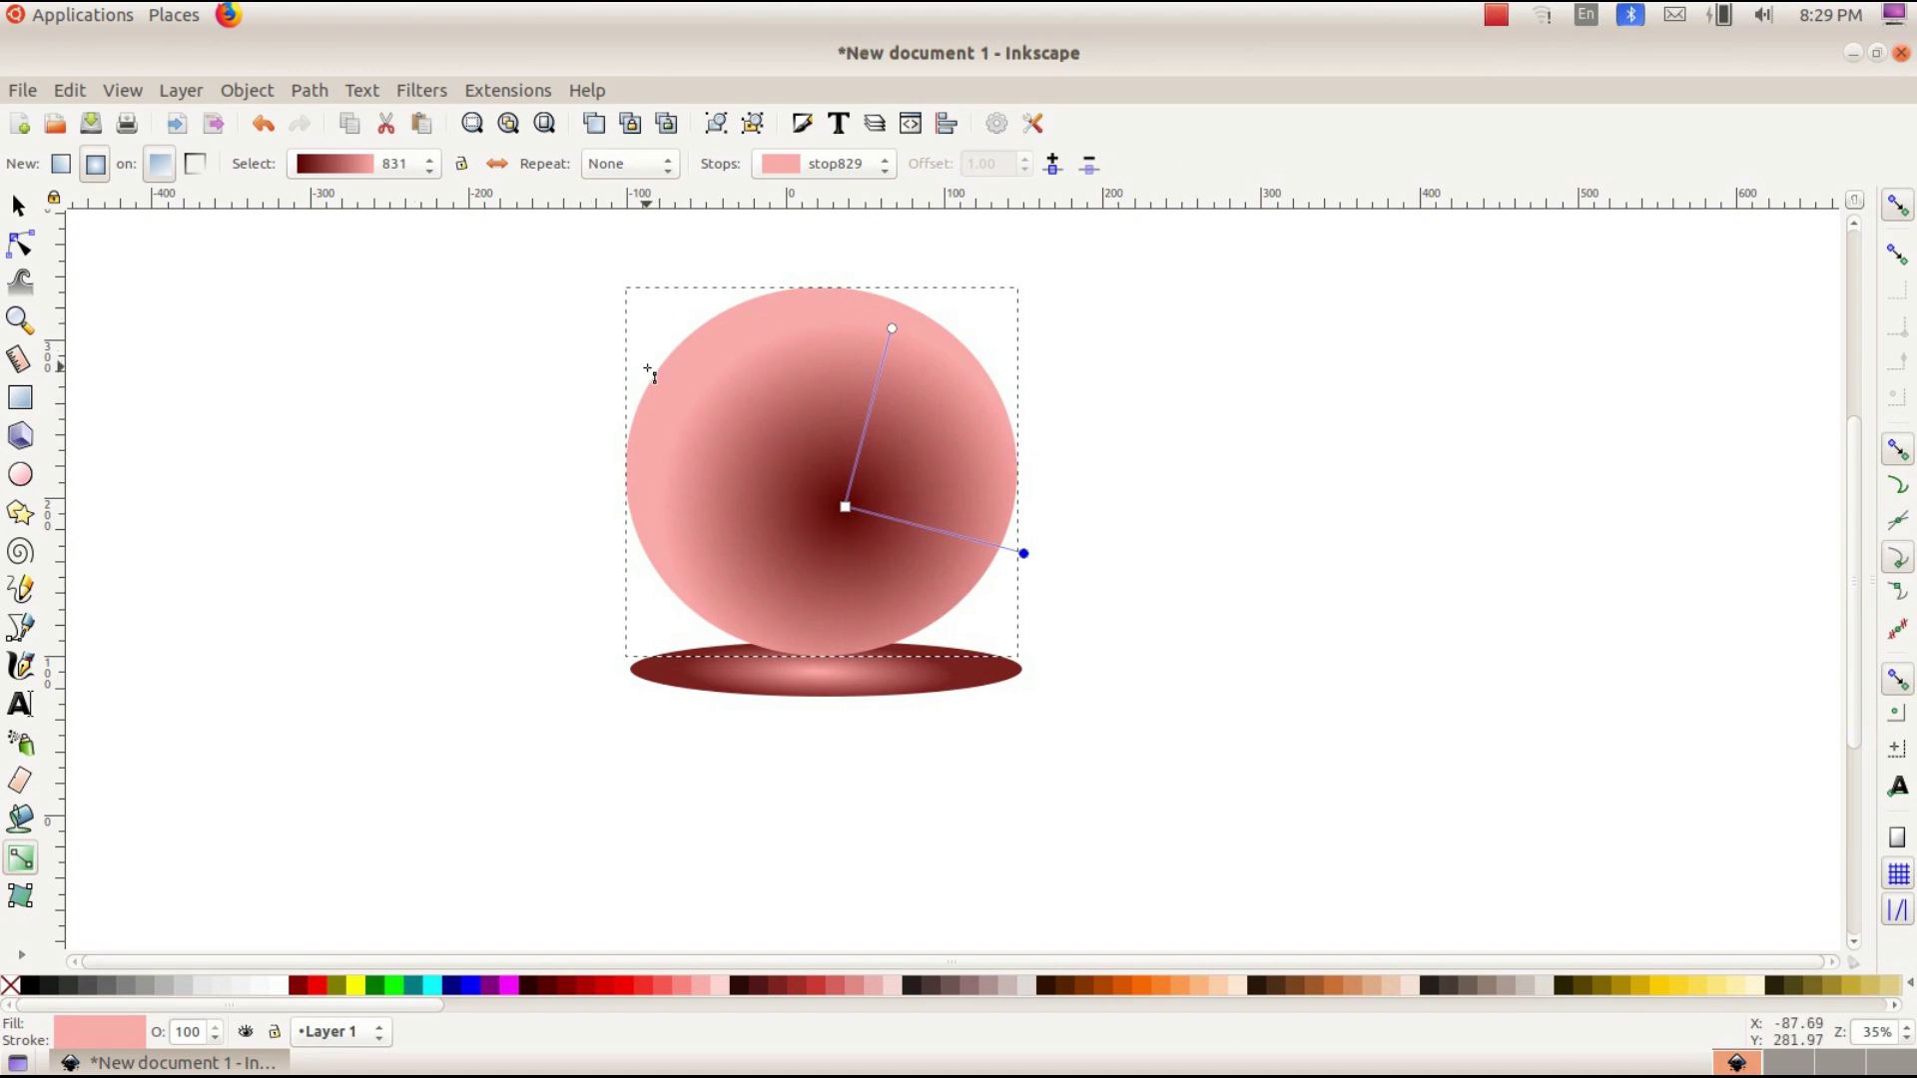
# - Draw a dark maroon ellipse about 268 mm by 74 mm and place it across the upper part of the large round shape
pyautogui.click(20, 475)
pyautogui.moveTo(136, 345); pyautogui.dragTo(560, 463)
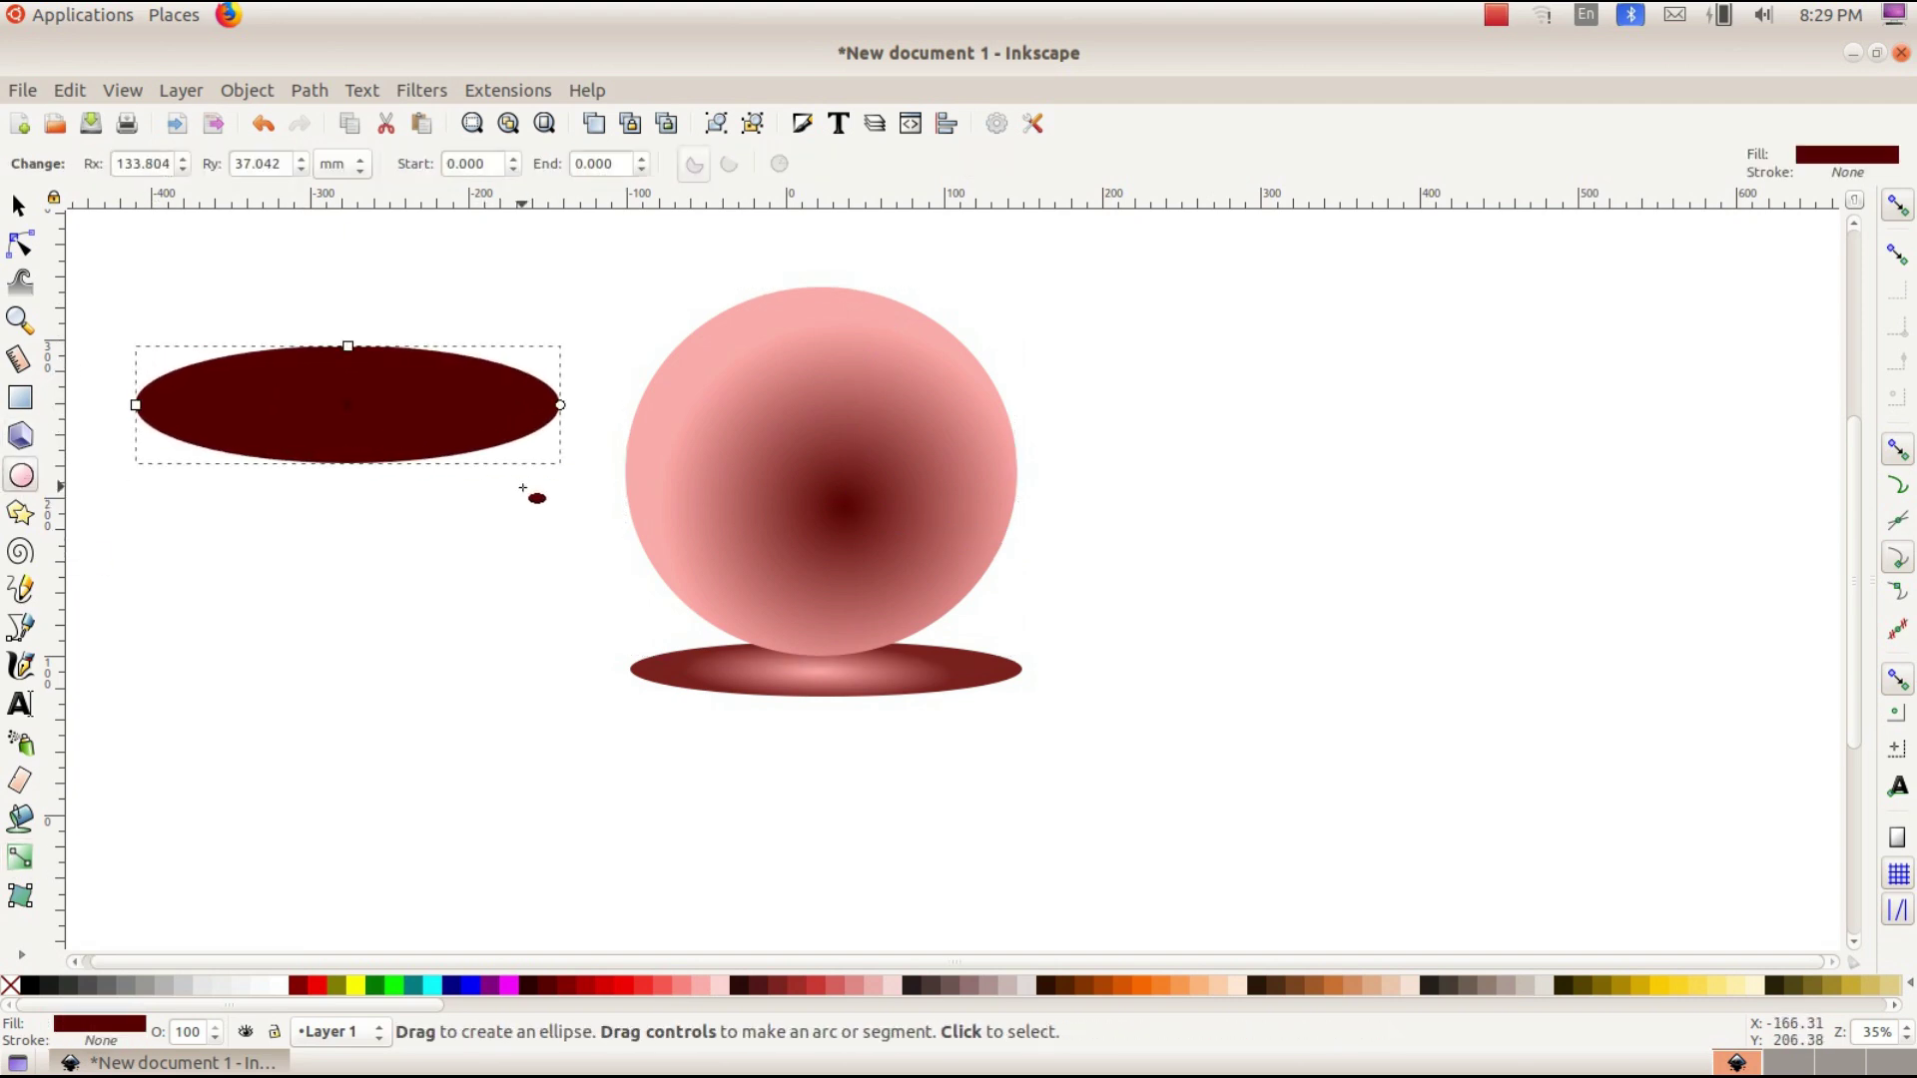
pyautogui.click(18, 205)
pyautogui.moveTo(341, 462); pyautogui.dragTo(806, 440)
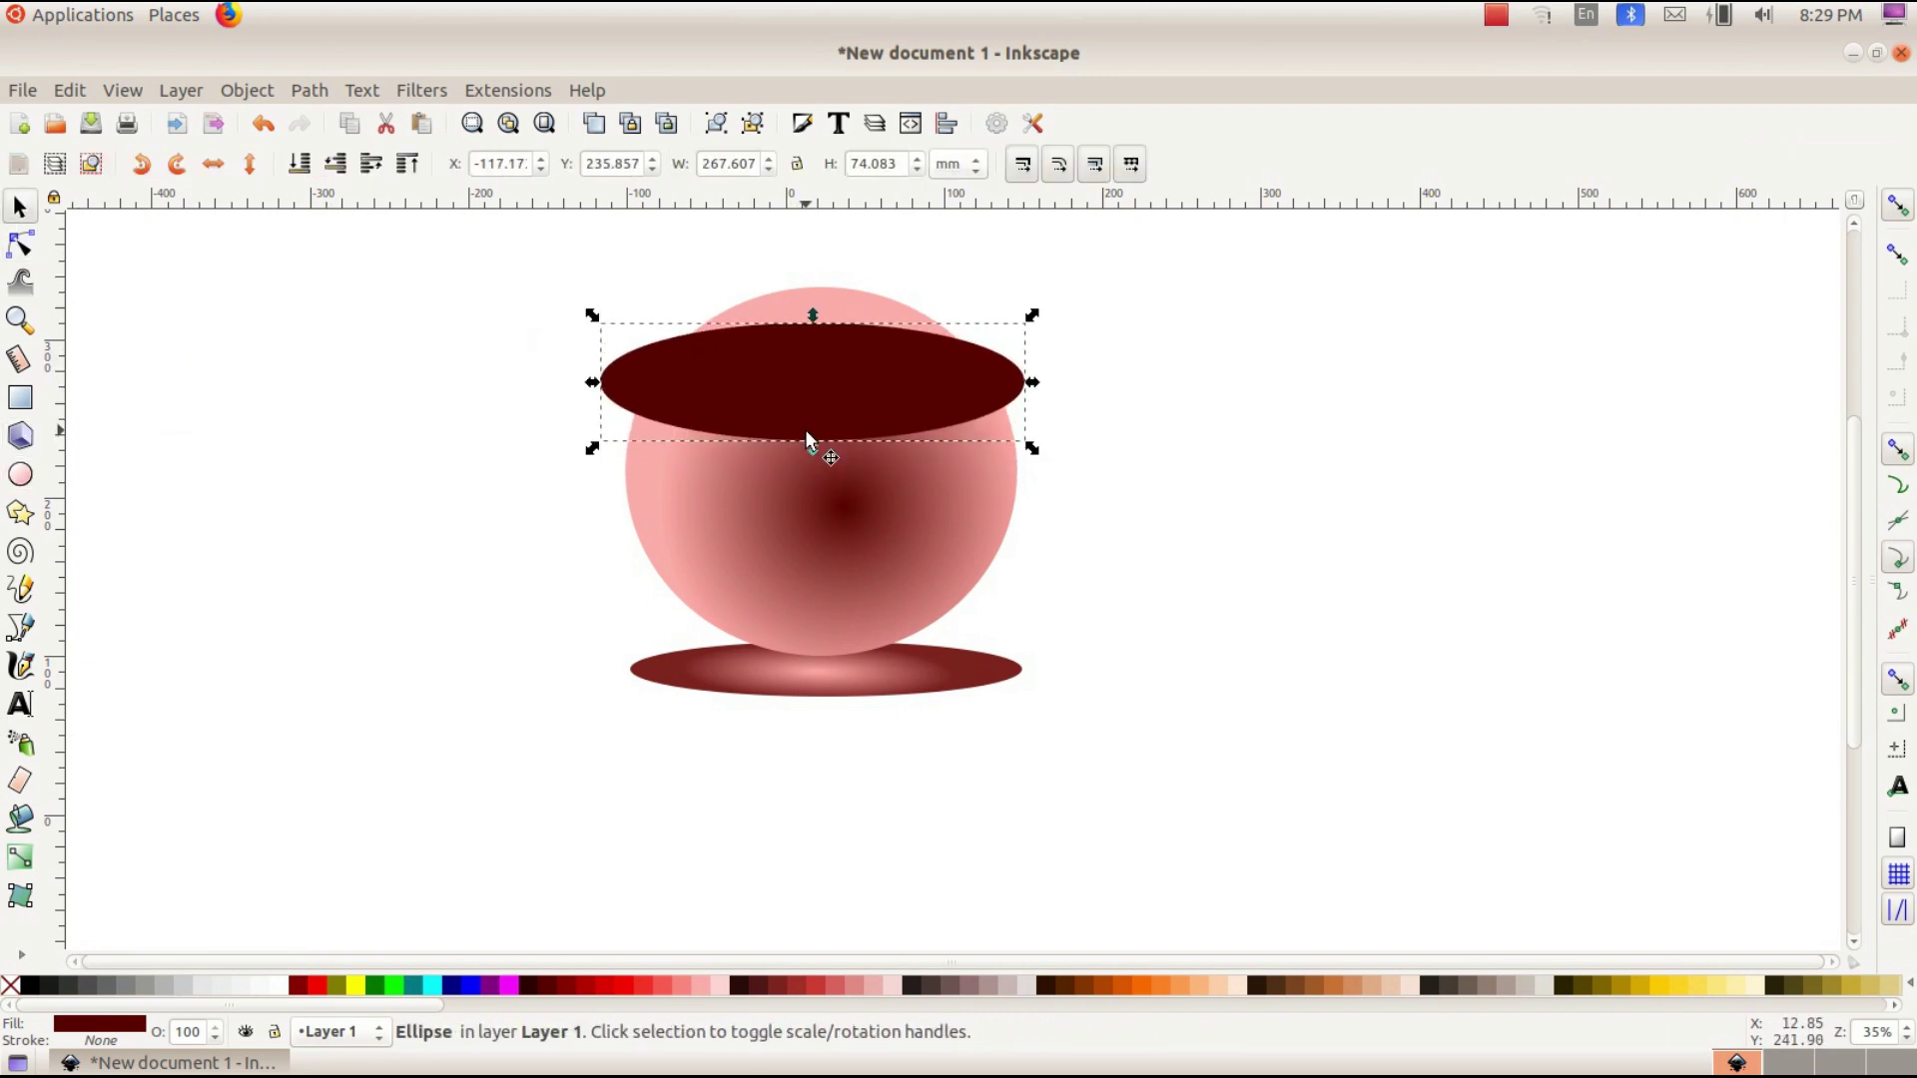
# - Enlarge the maroon ellipse to about 355 mm by 101 mm so it covers the whole upper part of the round shape
pyautogui.moveTo(1030, 384); pyautogui.dragTo(1126, 383)
pyautogui.moveTo(592, 382); pyautogui.dragTo(552, 384)
pyautogui.moveTo(835, 316); pyautogui.dragTo(832, 275)
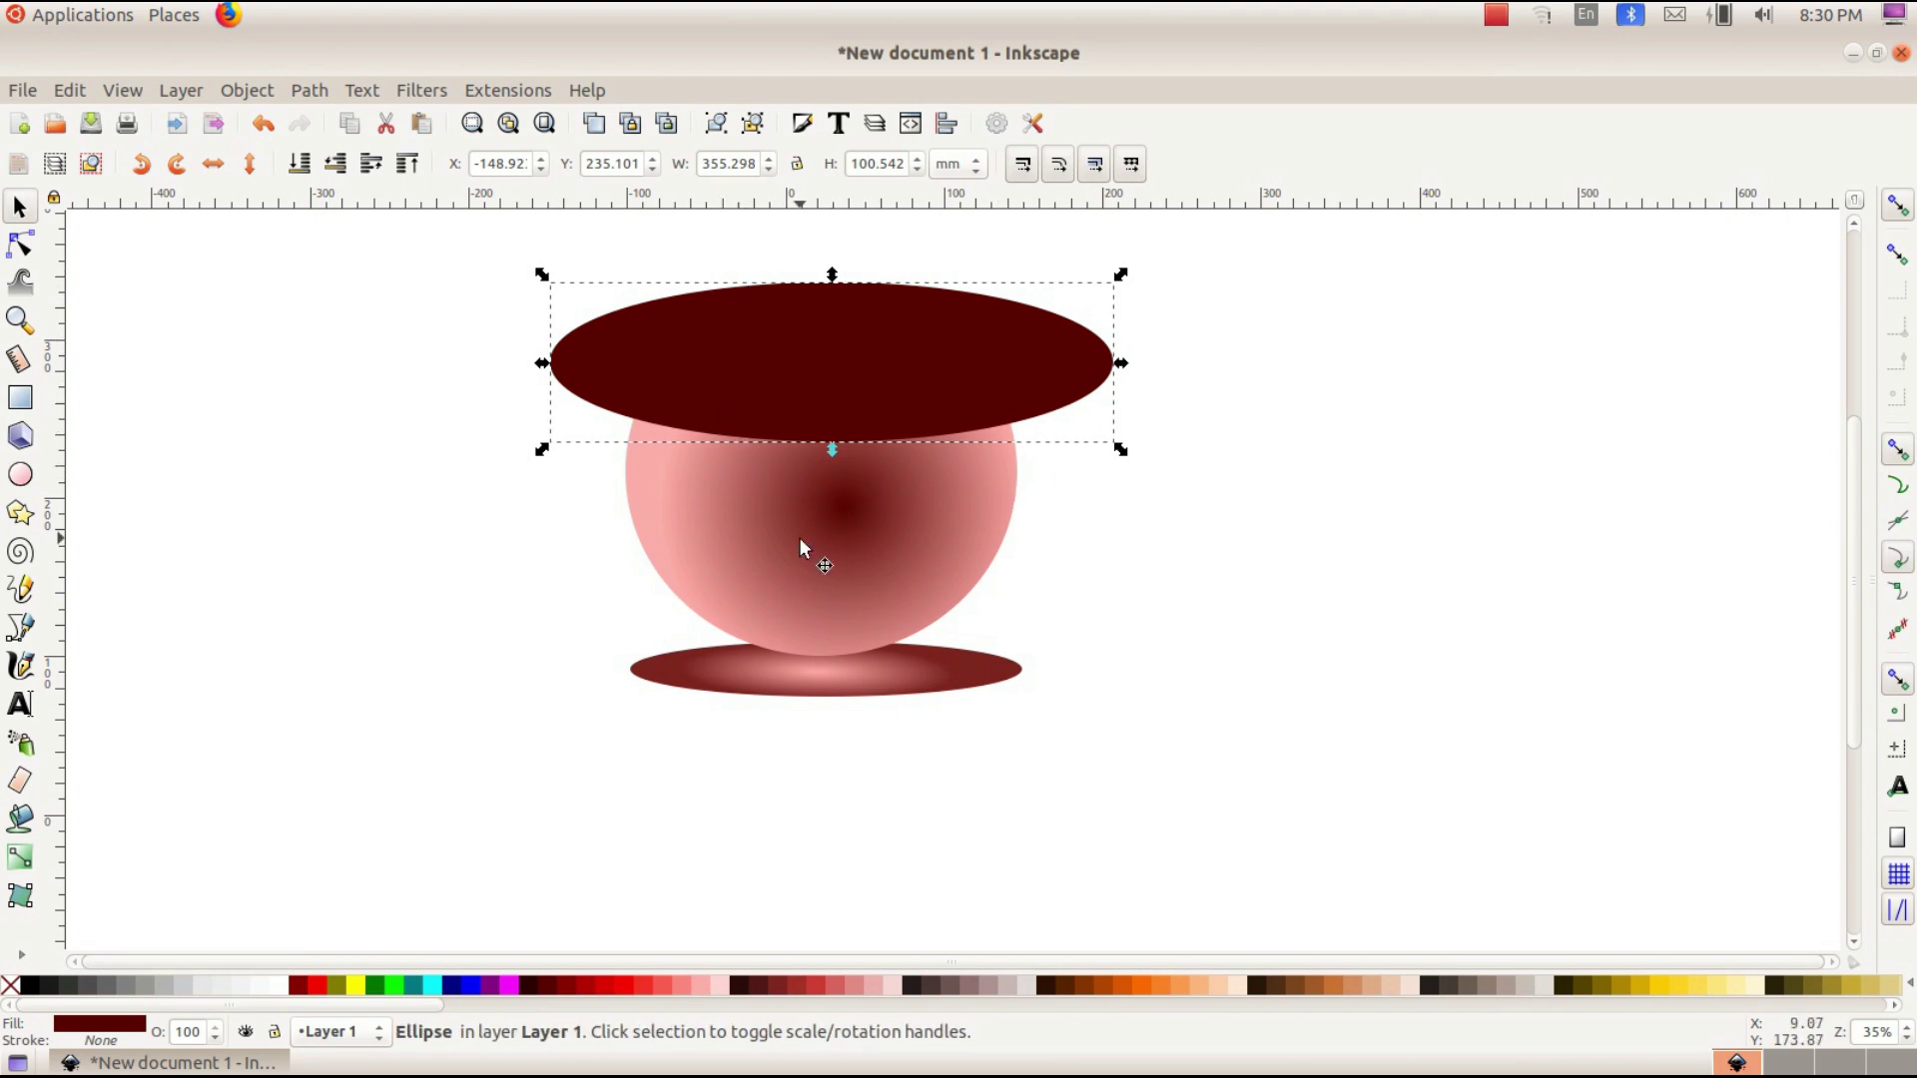
pyautogui.click(1393, 524)
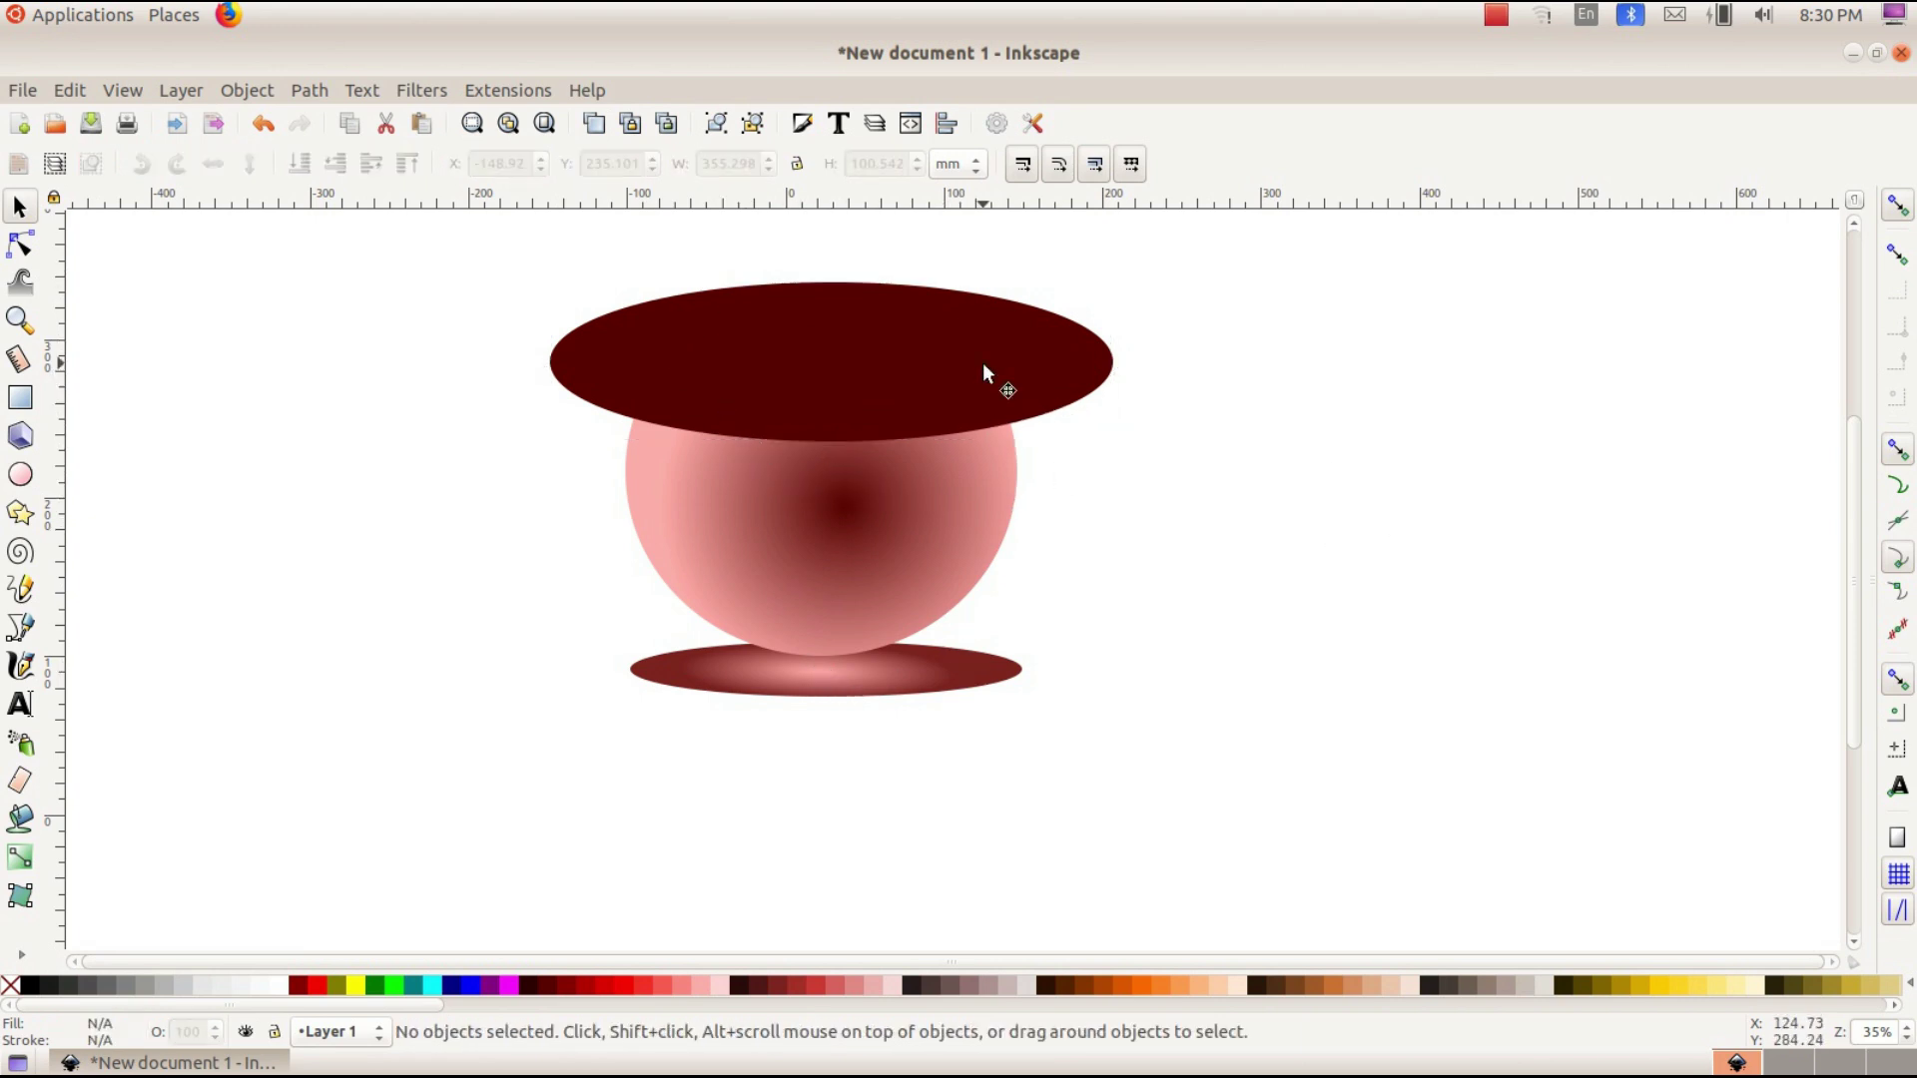
# - Subtract the maroon ellipse from the large round shape with the Difference path operation to form an open bowl
pyautogui.click(984, 371)
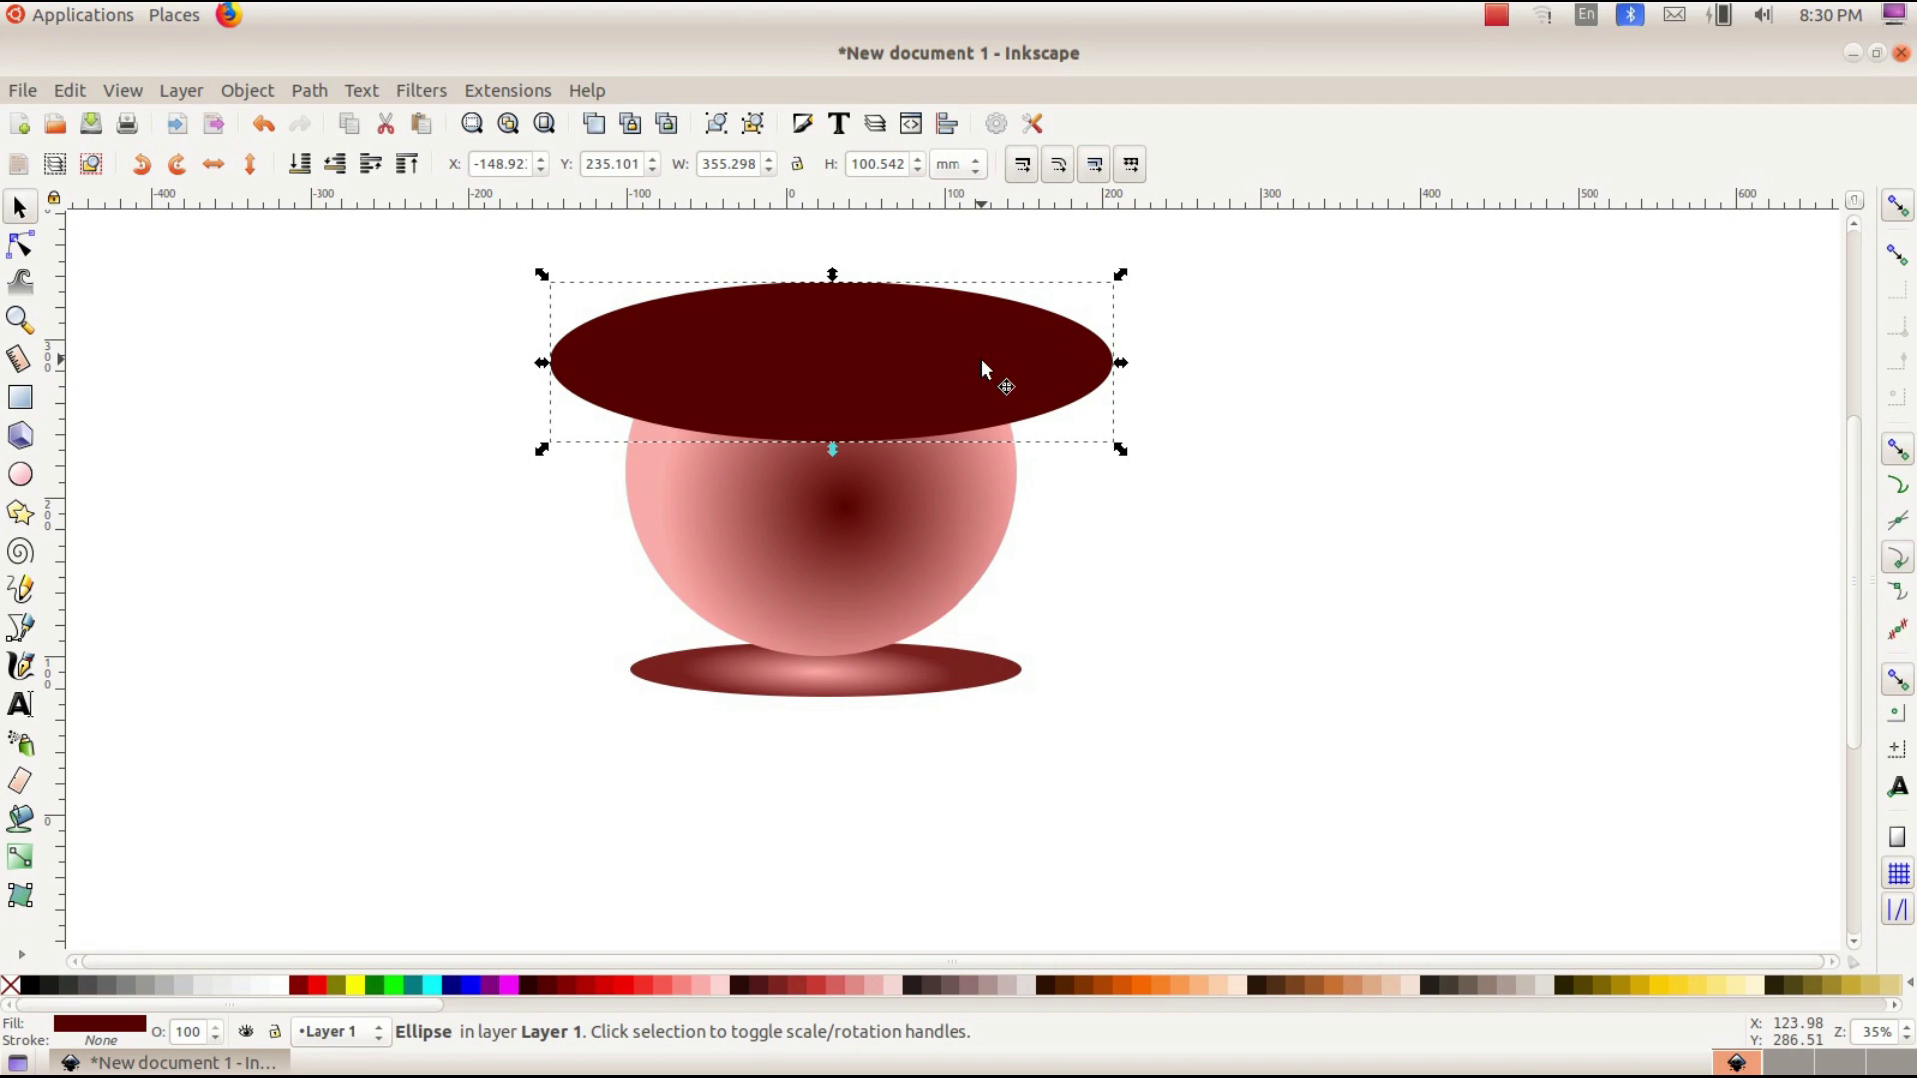
pyautogui.press('shift')
pyautogui.keyDown('shift'); pyautogui.click(946, 508); pyautogui.keyUp('shift')
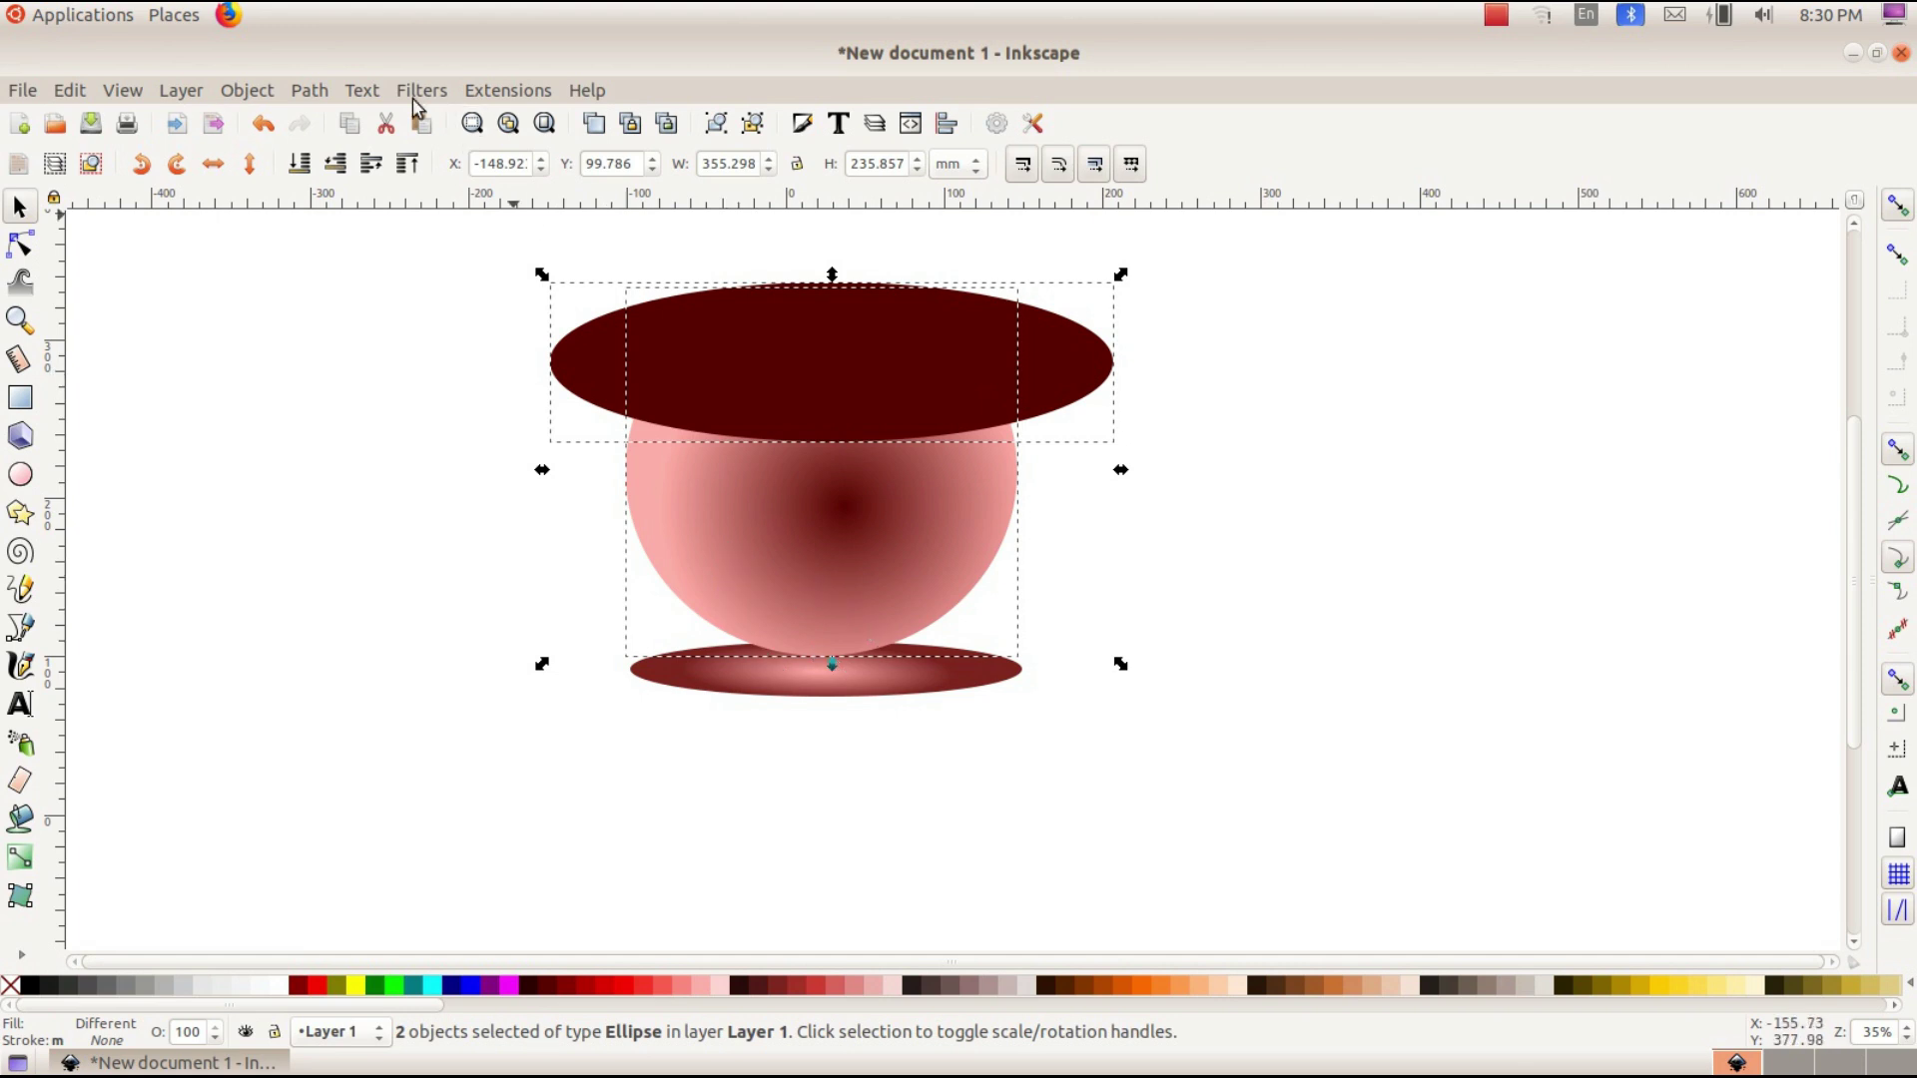
pyautogui.click(306, 92)
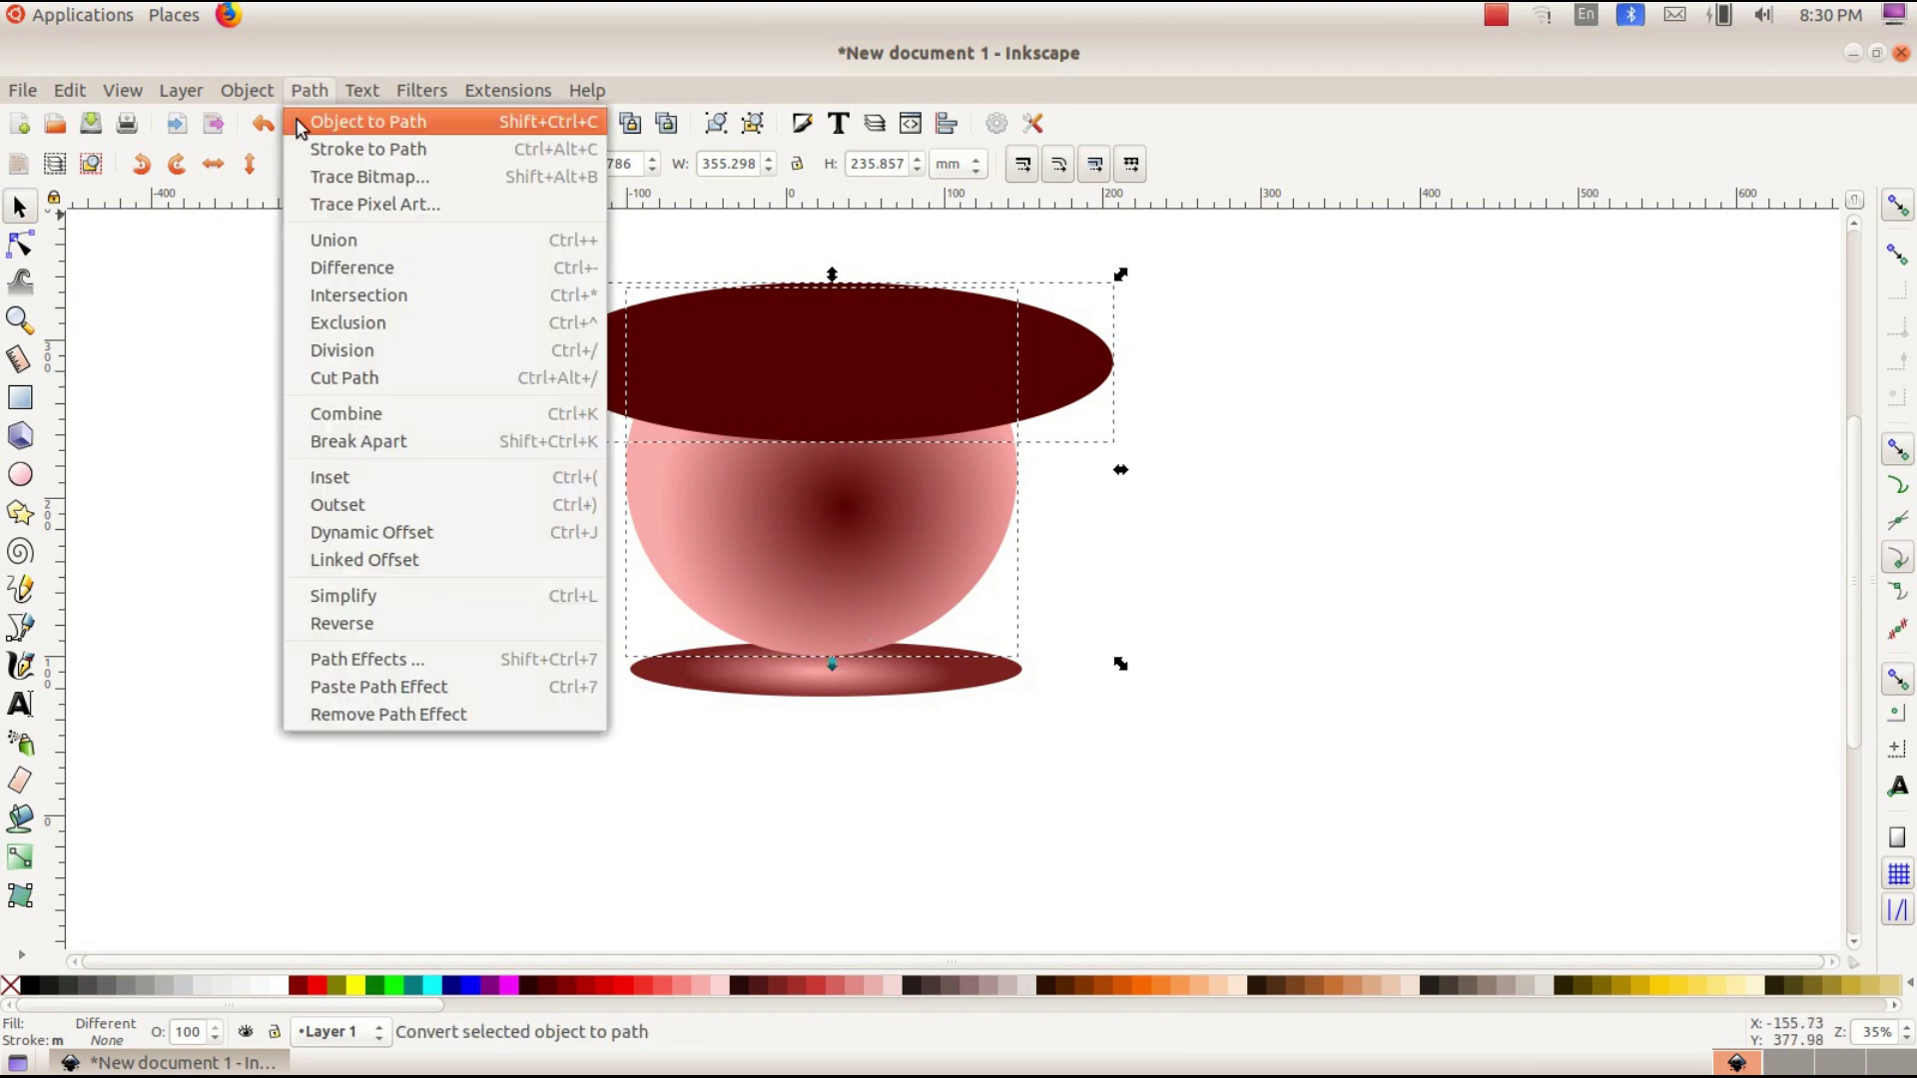
pyautogui.click(323, 267)
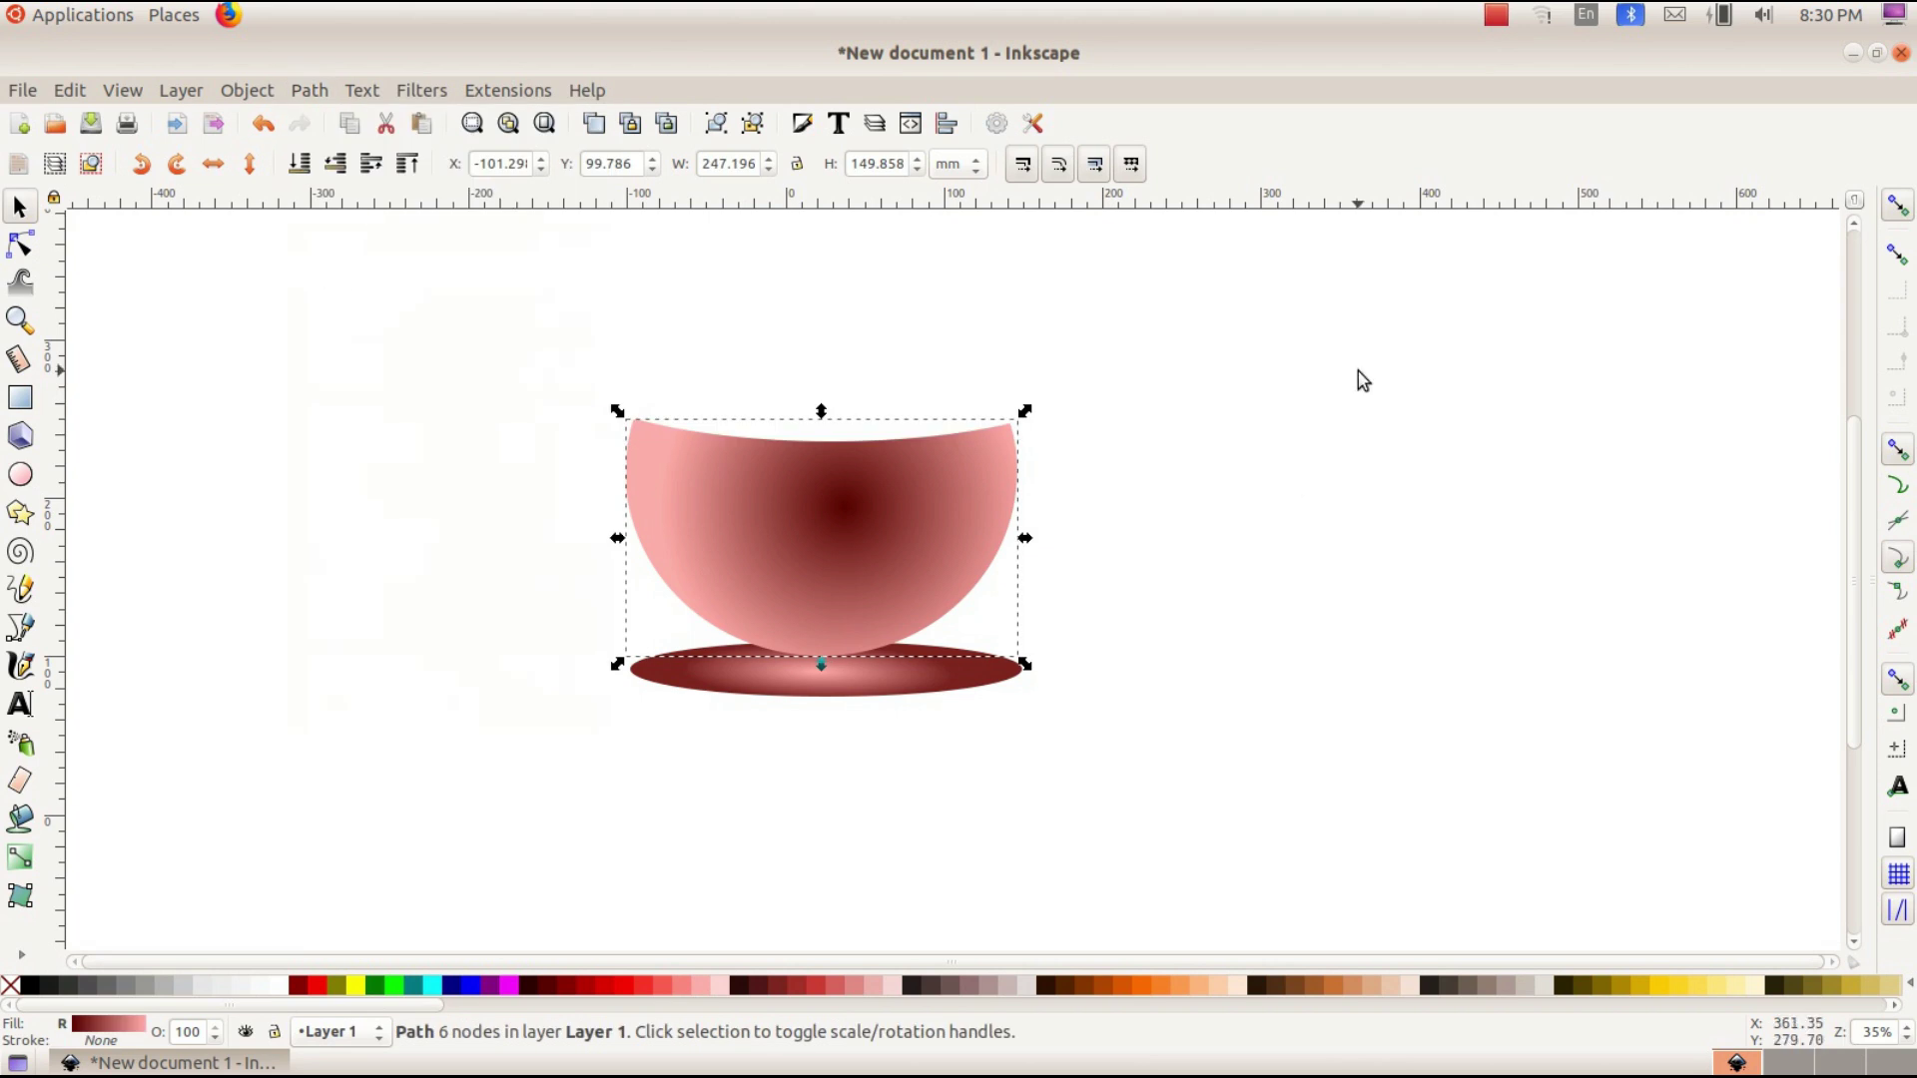
pyautogui.click(1376, 494)
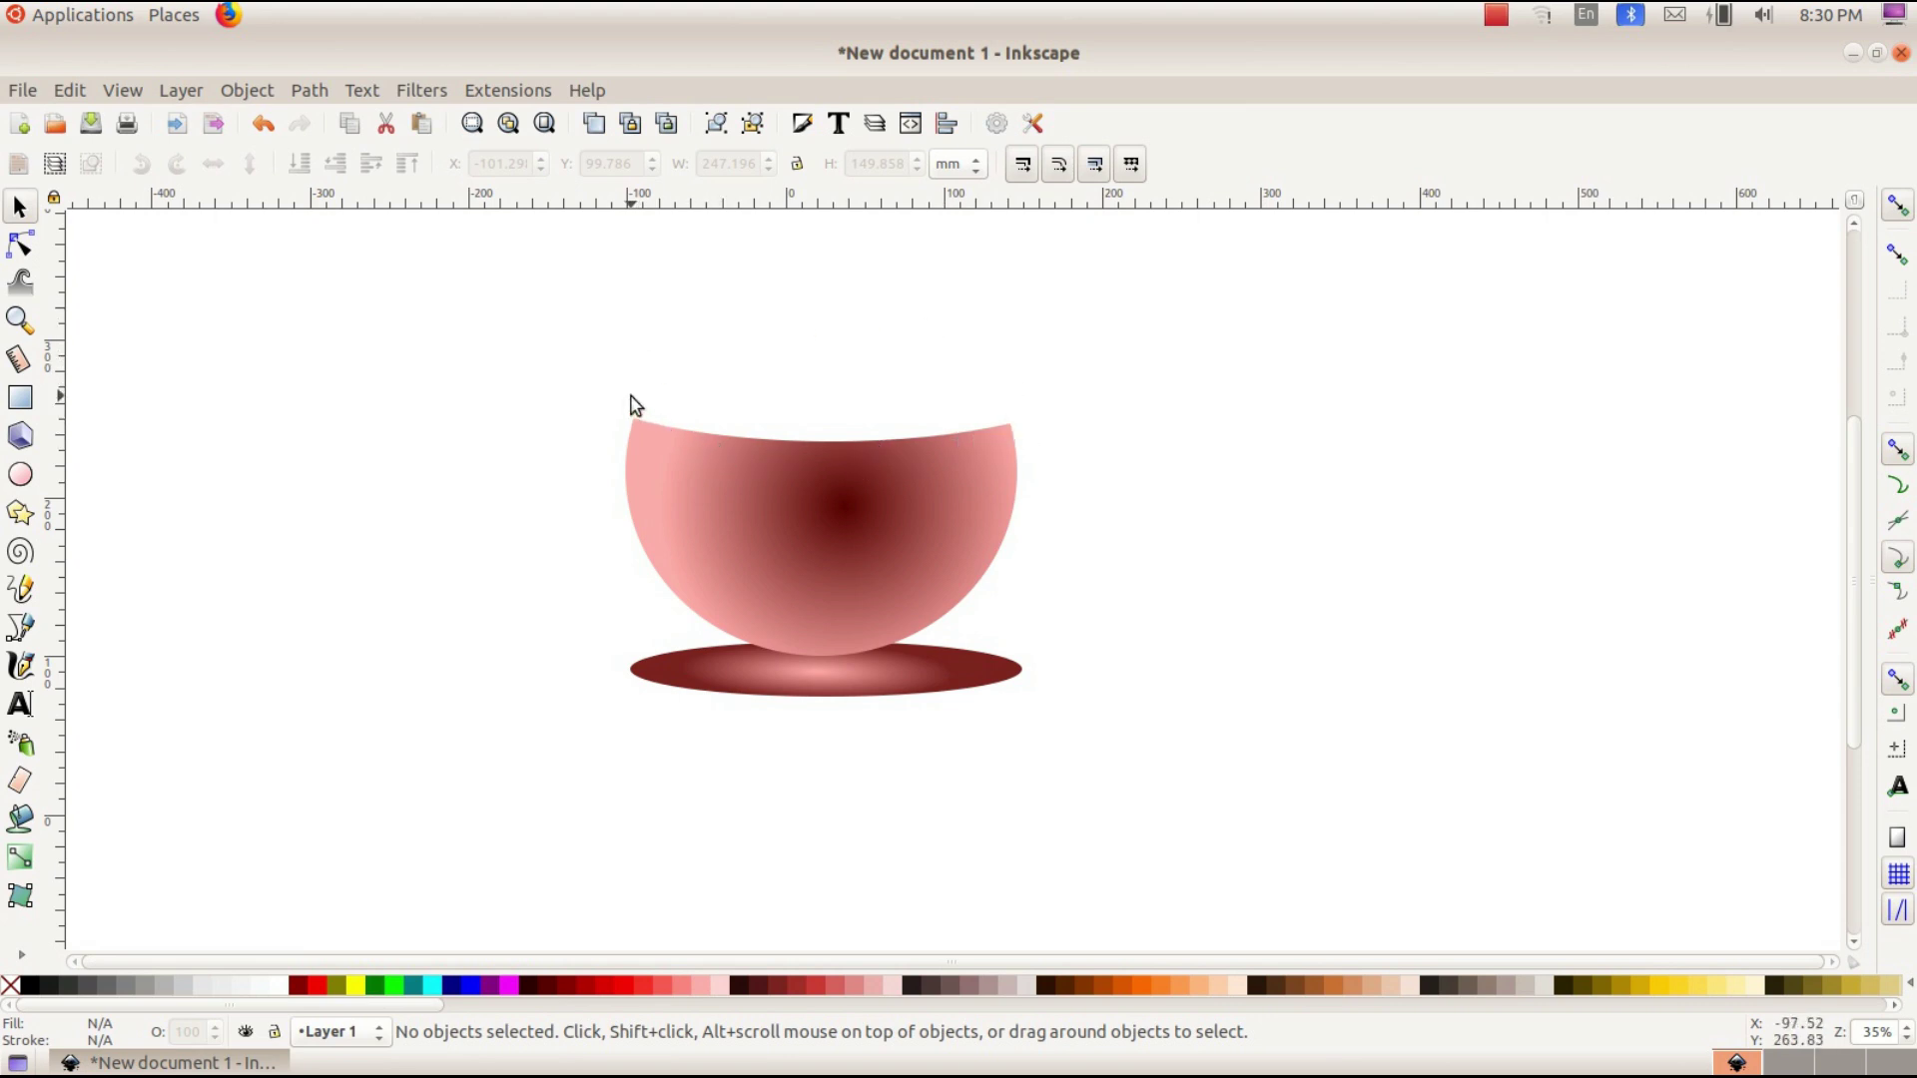
# - Draw a flat ellipse about 32 mm high, place it over the bowl's opening, and narrow it to about 237 mm to fit the rim
pyautogui.click(21, 476)
pyautogui.moveTo(115, 429); pyautogui.dragTo(506, 479)
pyautogui.click(20, 209)
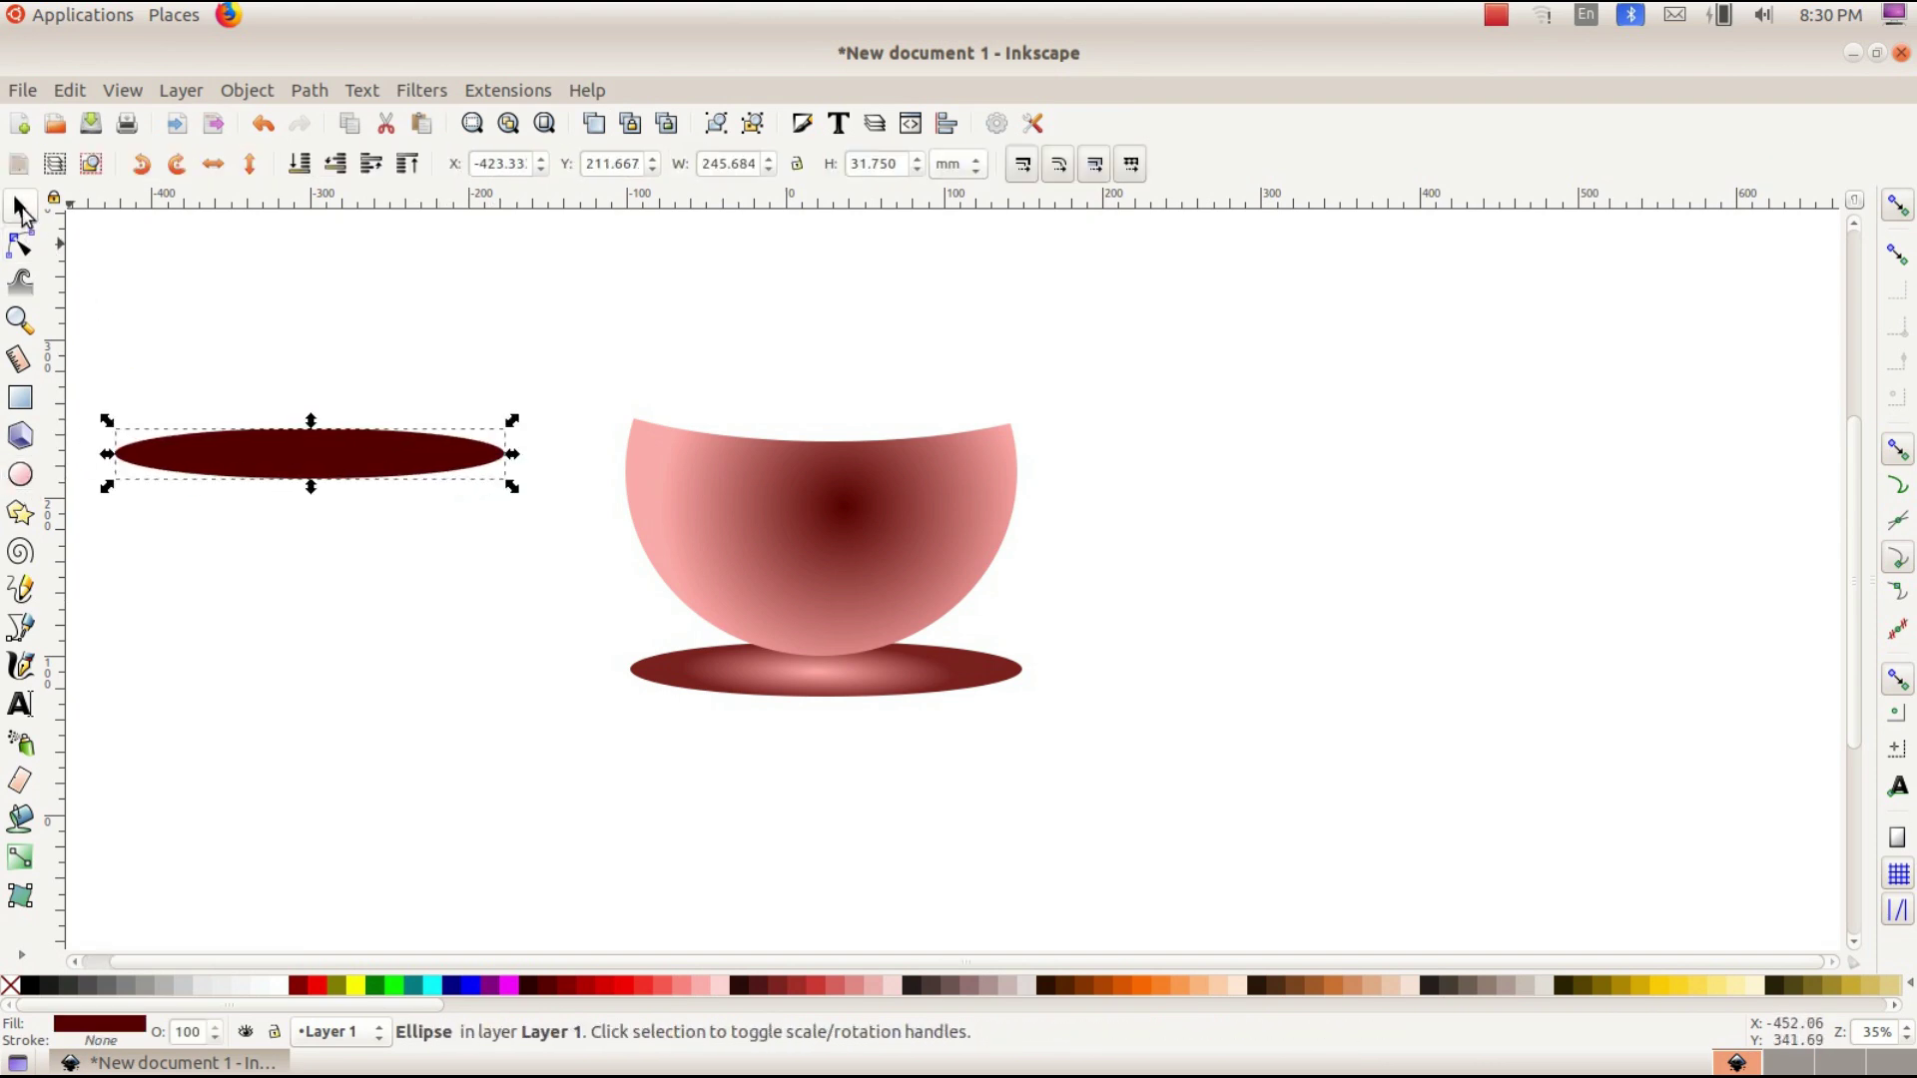
pyautogui.moveTo(351, 471); pyautogui.dragTo(859, 426)
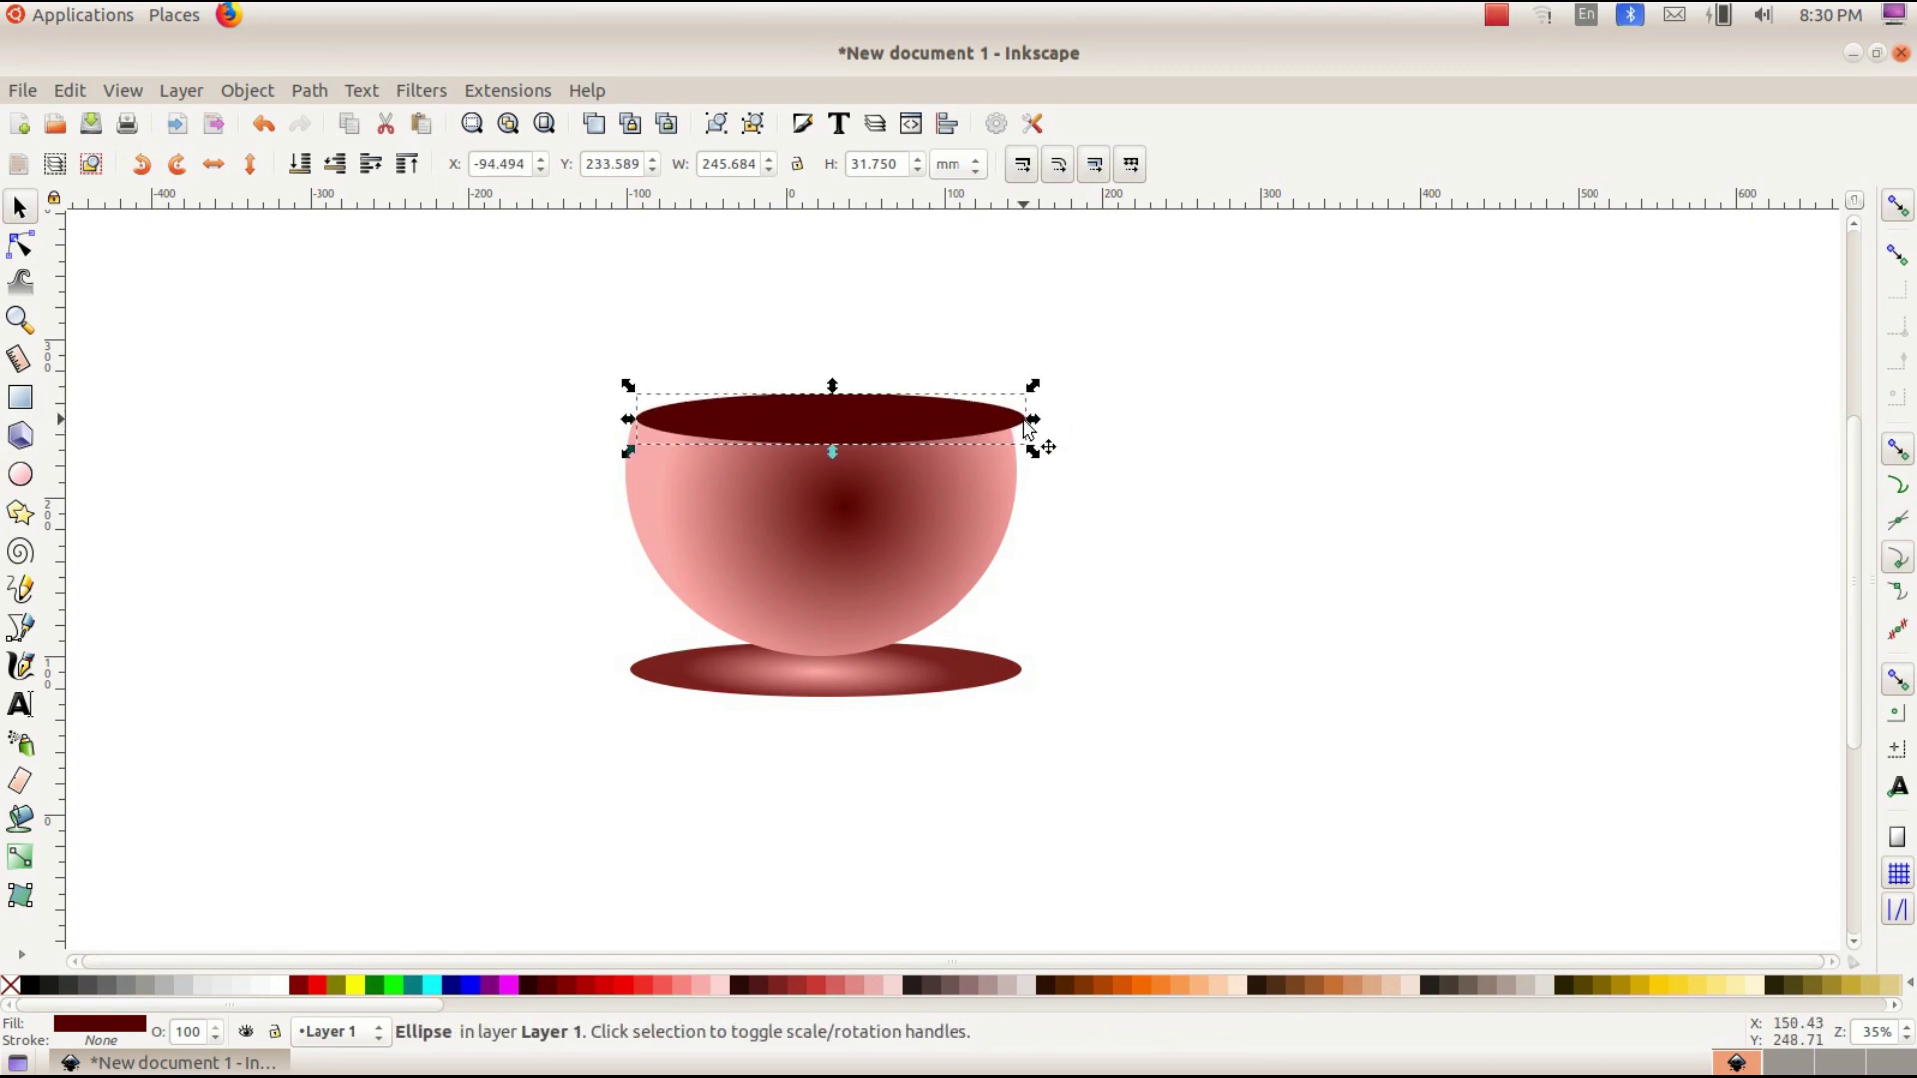
pyautogui.moveTo(1029, 427); pyautogui.dragTo(1016, 429)
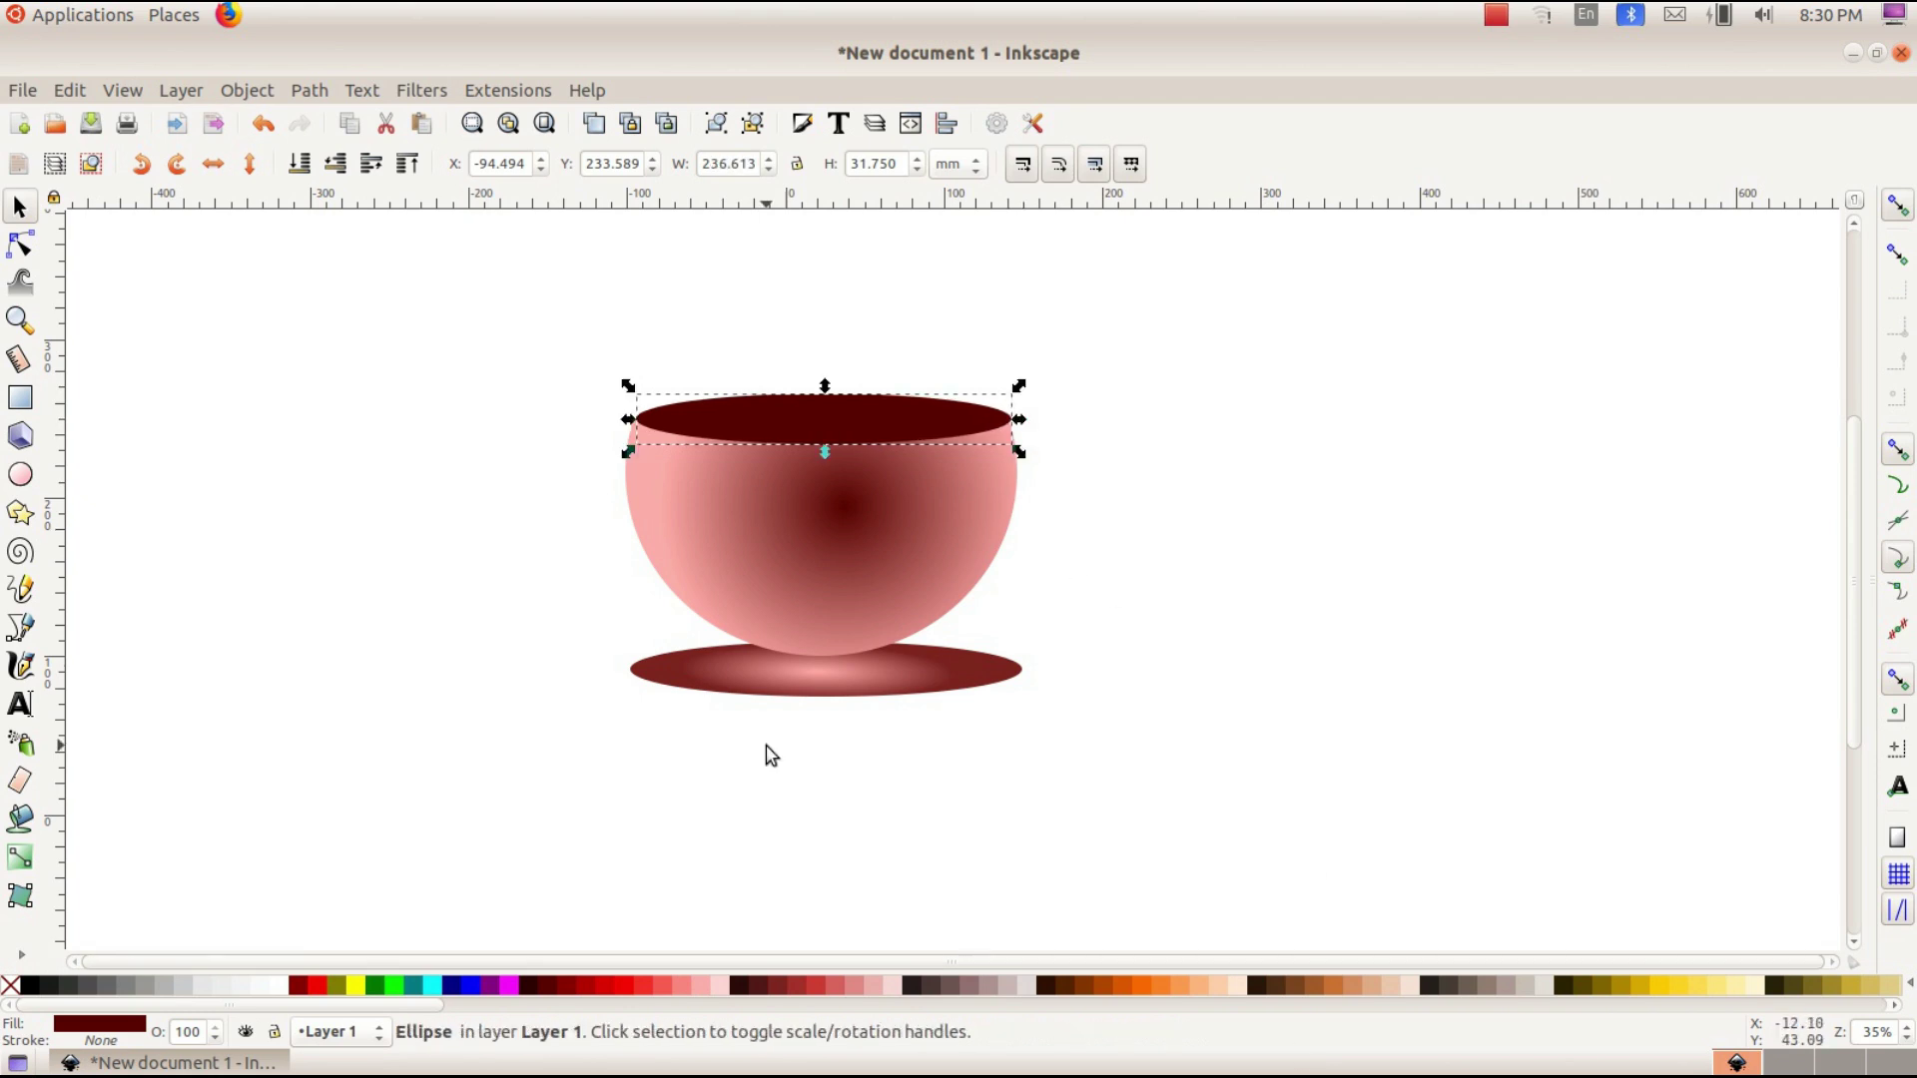
pyautogui.moveTo(705, 412); pyautogui.dragTo(697, 412)
# - Fill the rim ellipse with the light tan colour #E9C6AF
pyautogui.click(1216, 1005)
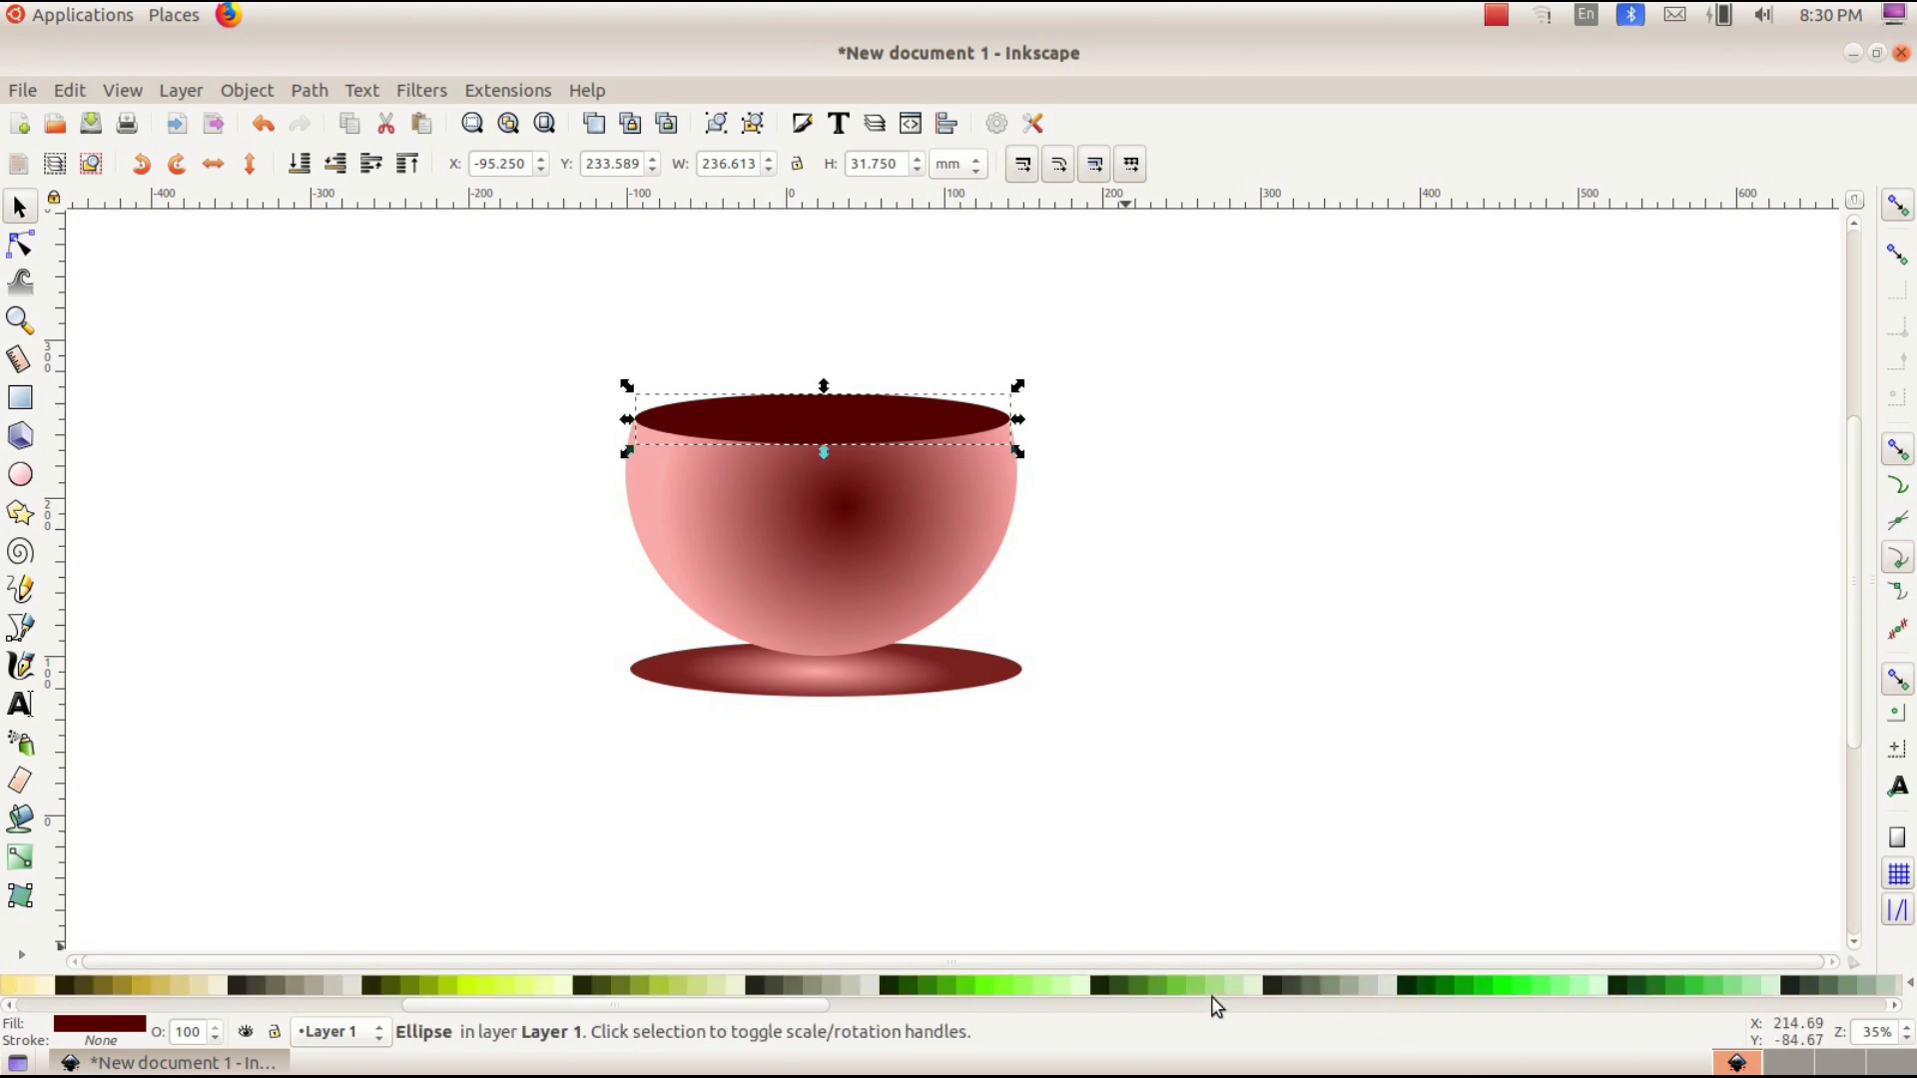
pyautogui.click(190, 992)
pyautogui.moveTo(445, 1009); pyautogui.dragTo(352, 1019)
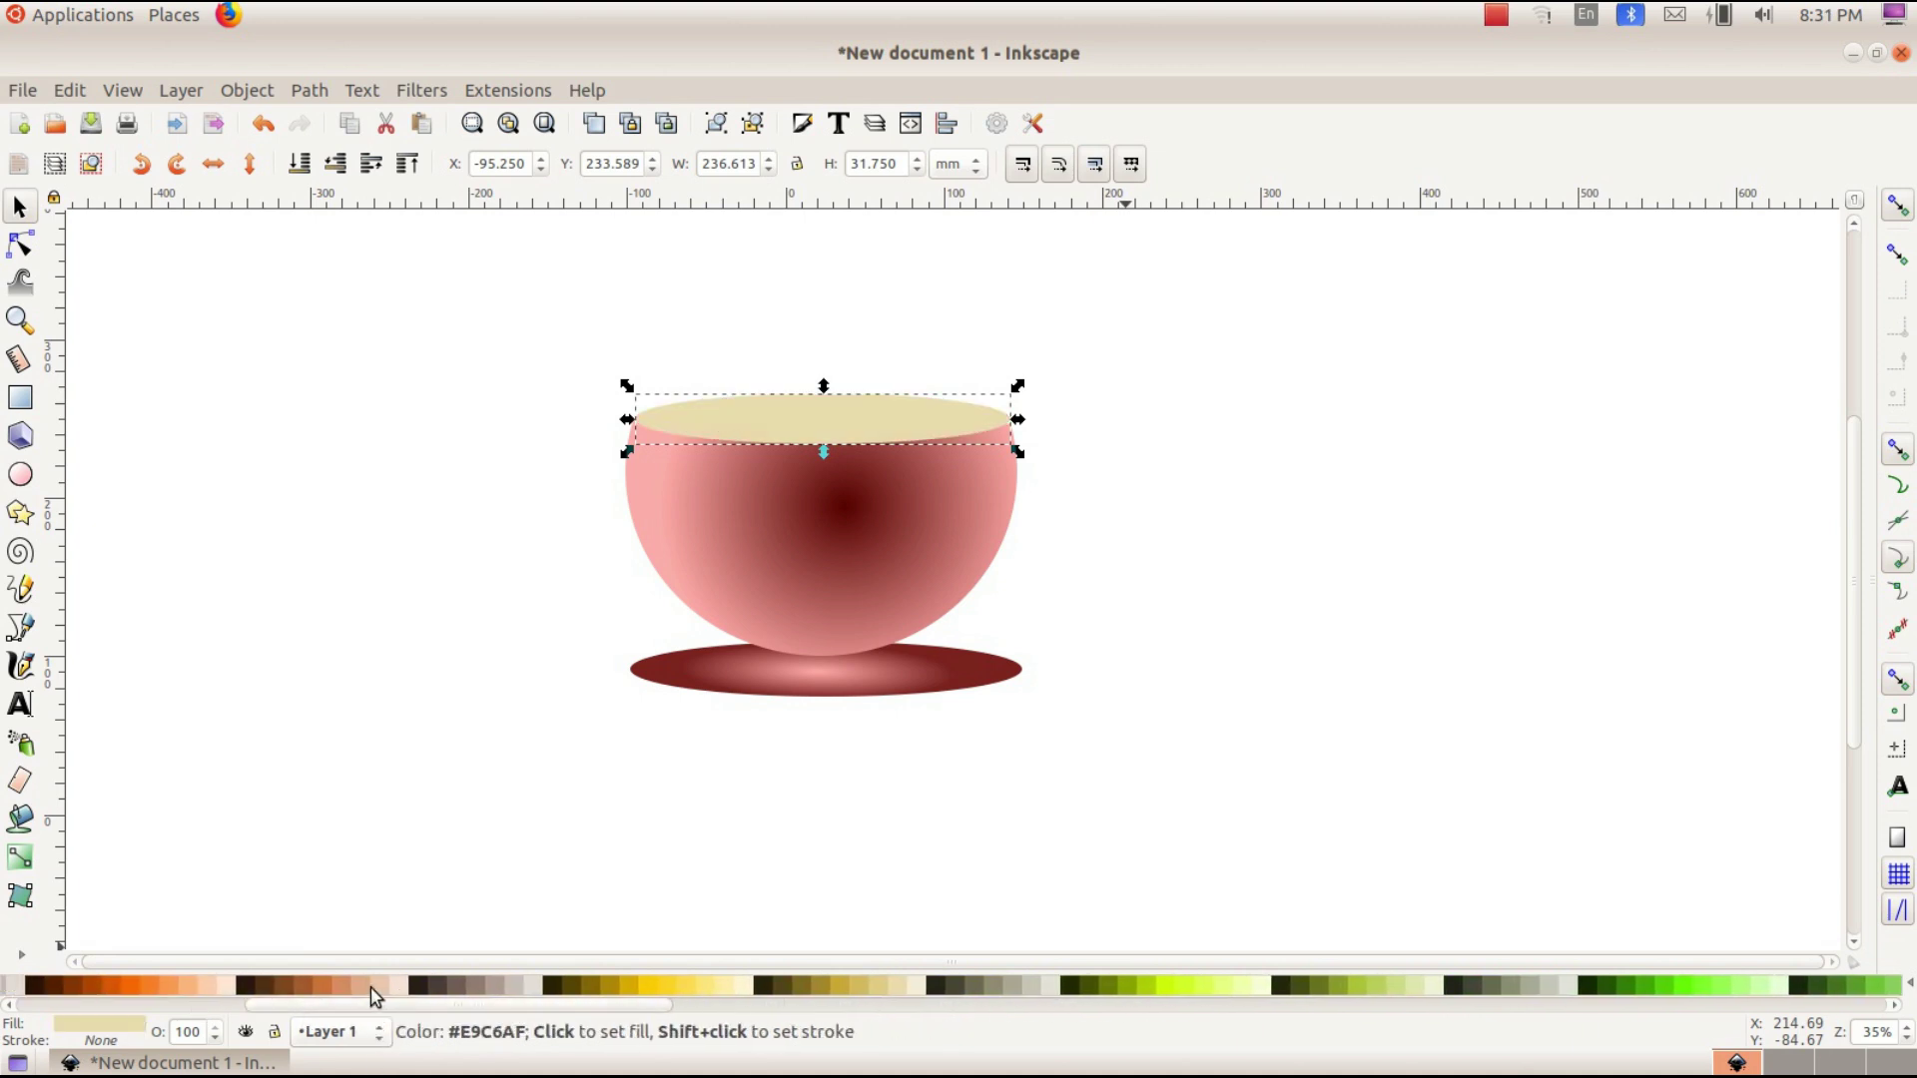
pyautogui.click(372, 986)
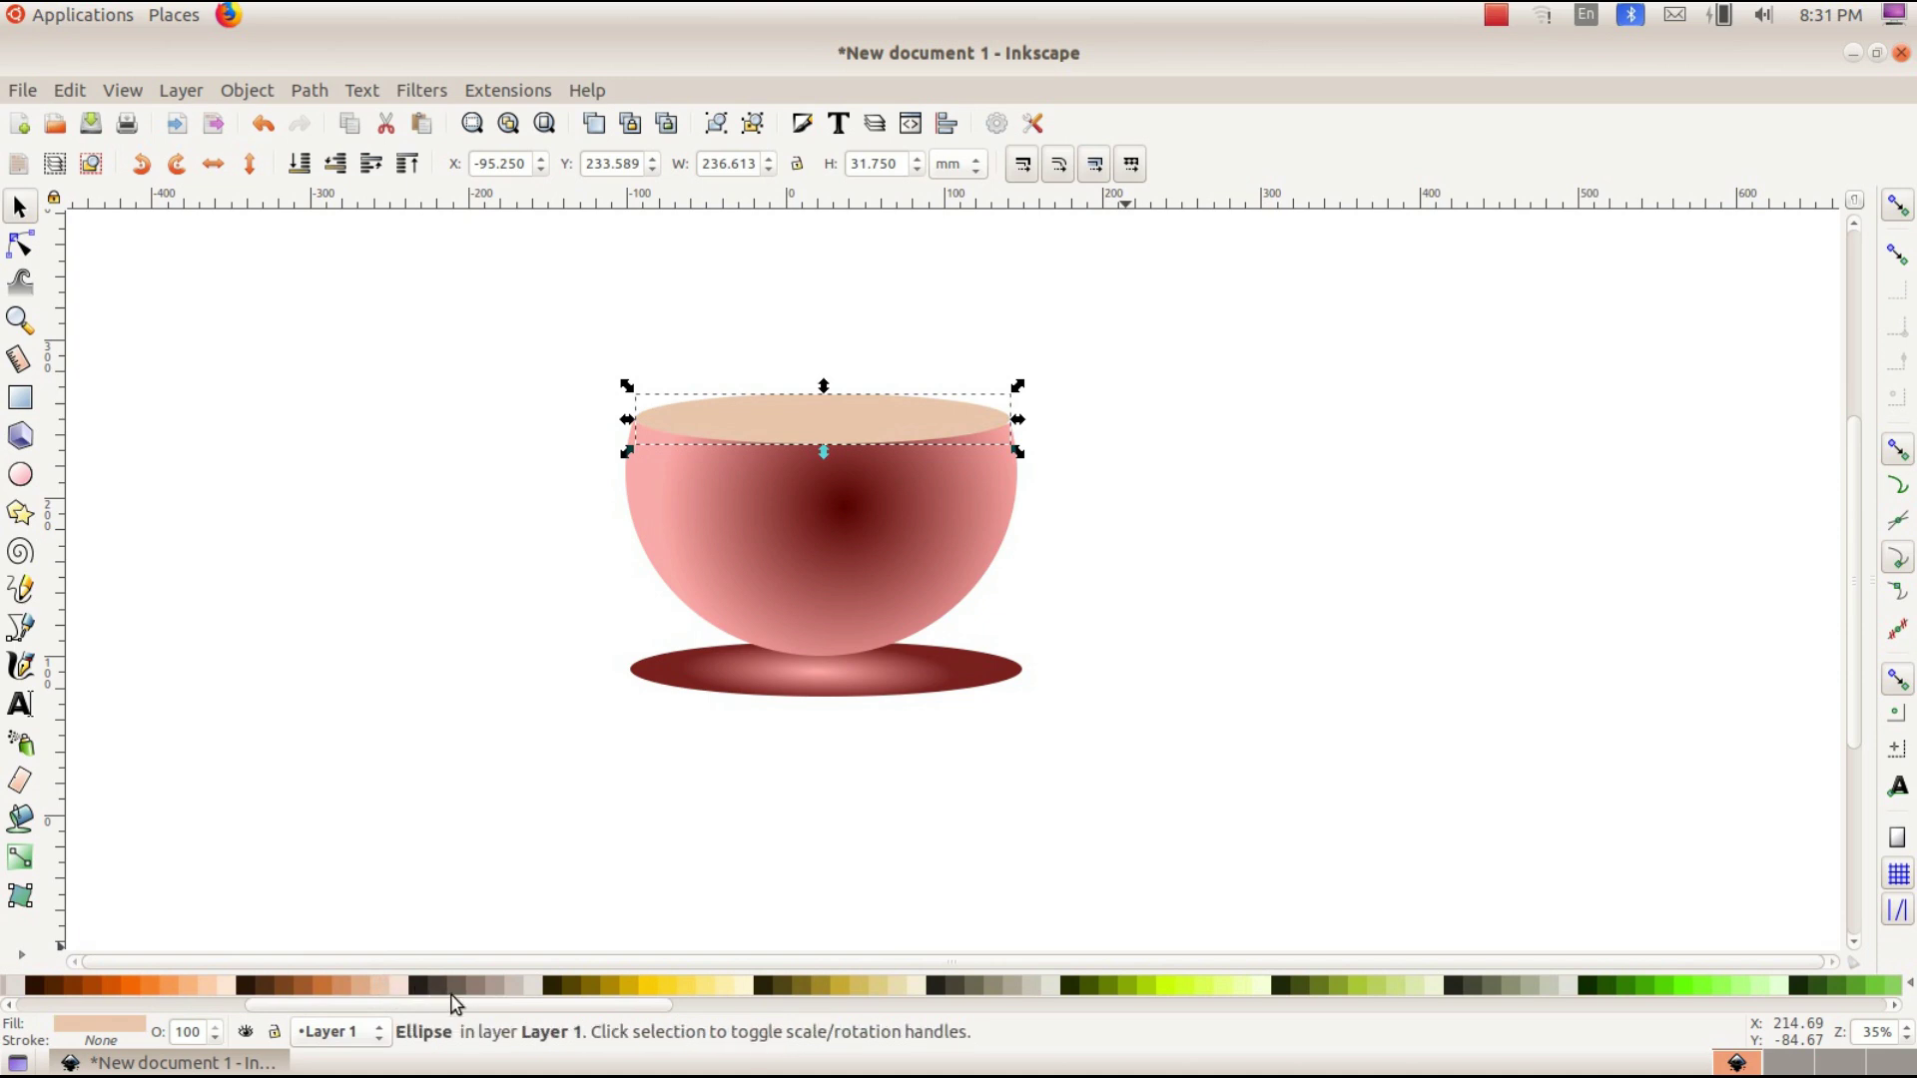
pyautogui.click(395, 986)
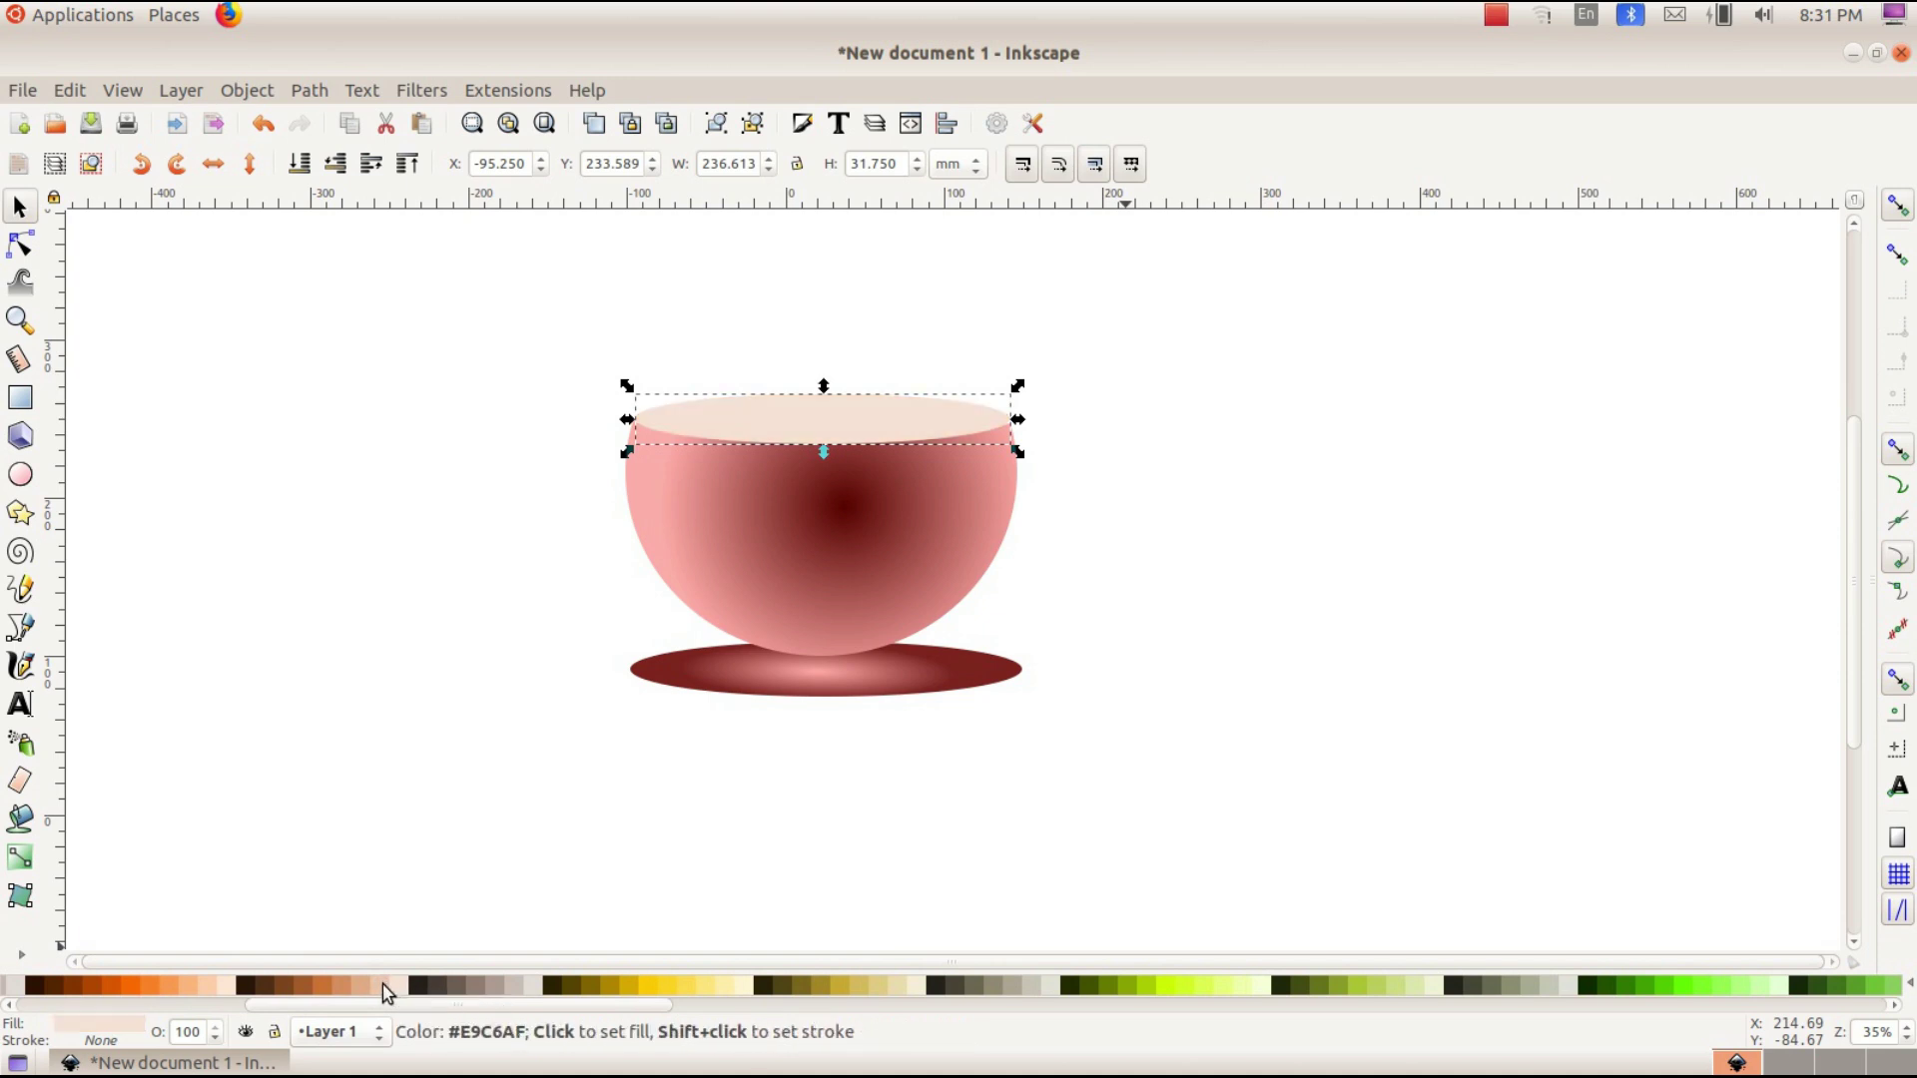
pyautogui.click(378, 986)
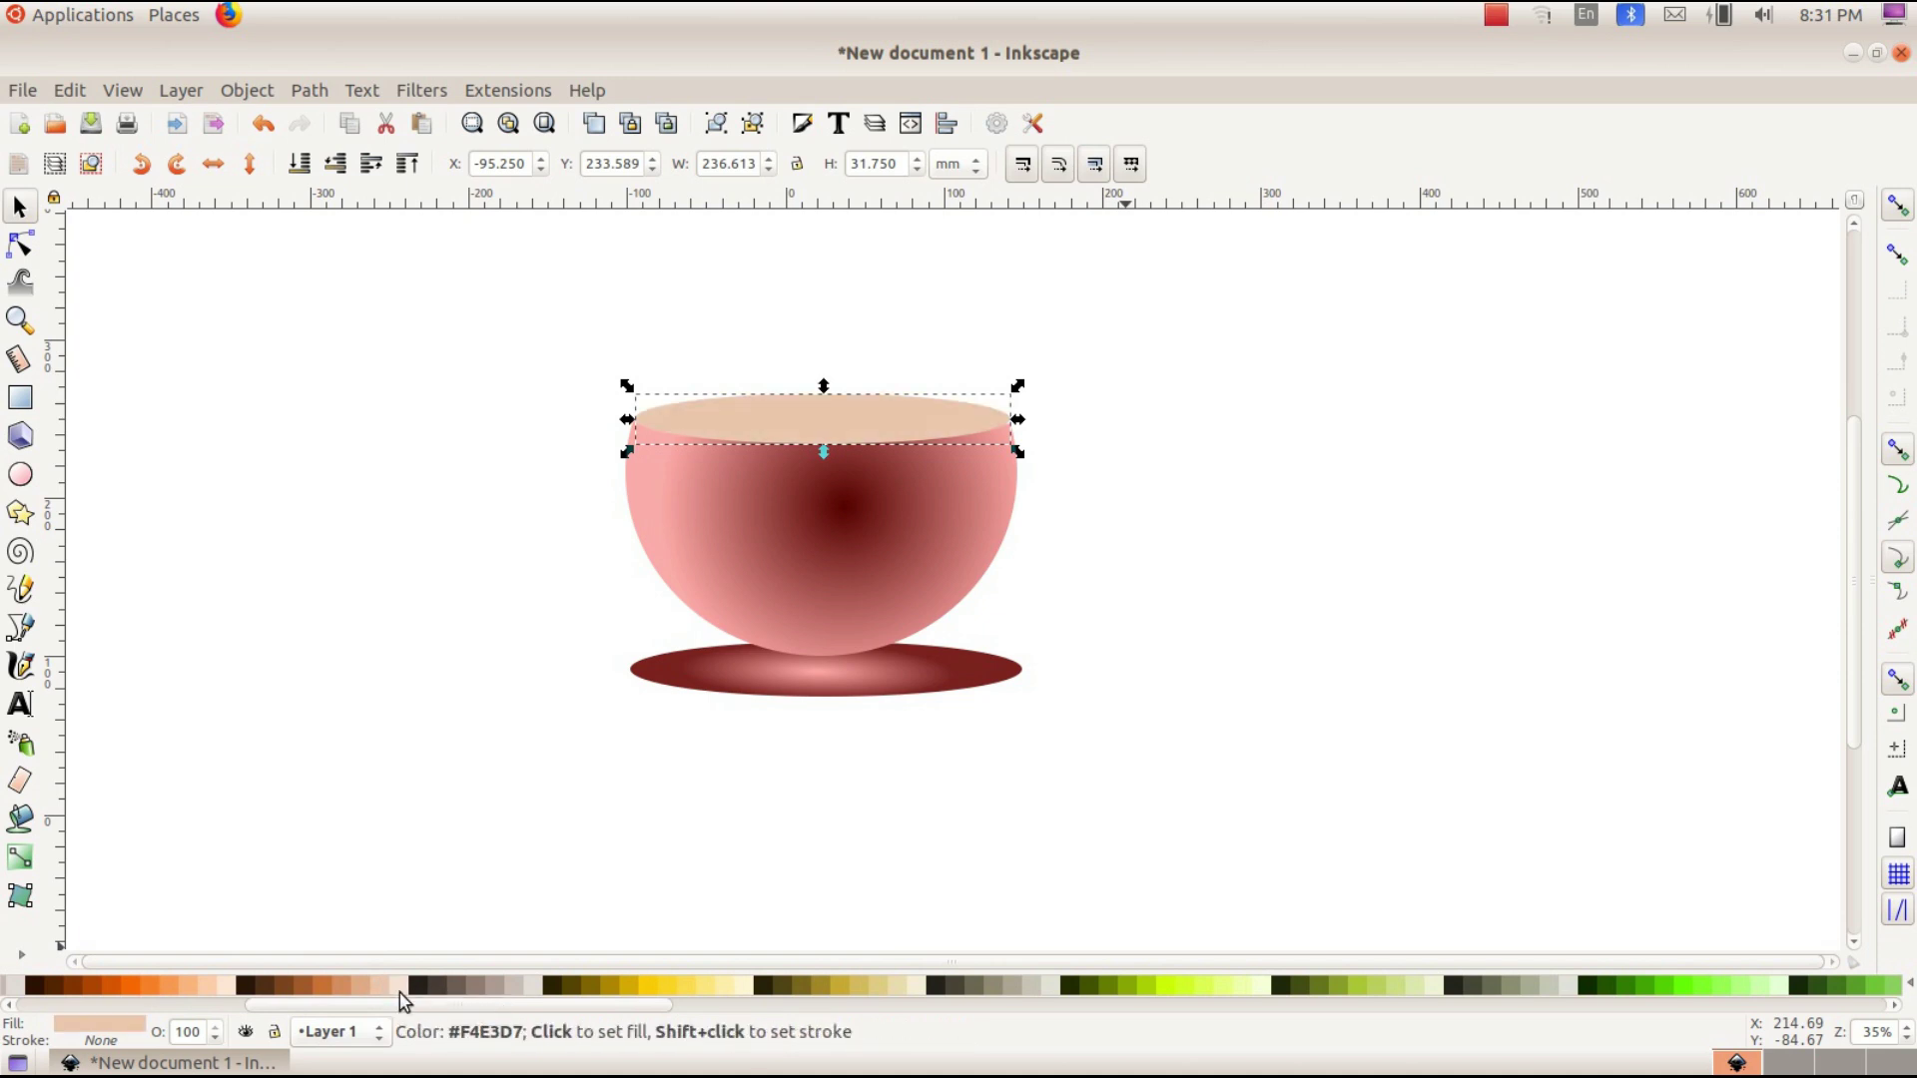
pyautogui.click(1340, 660)
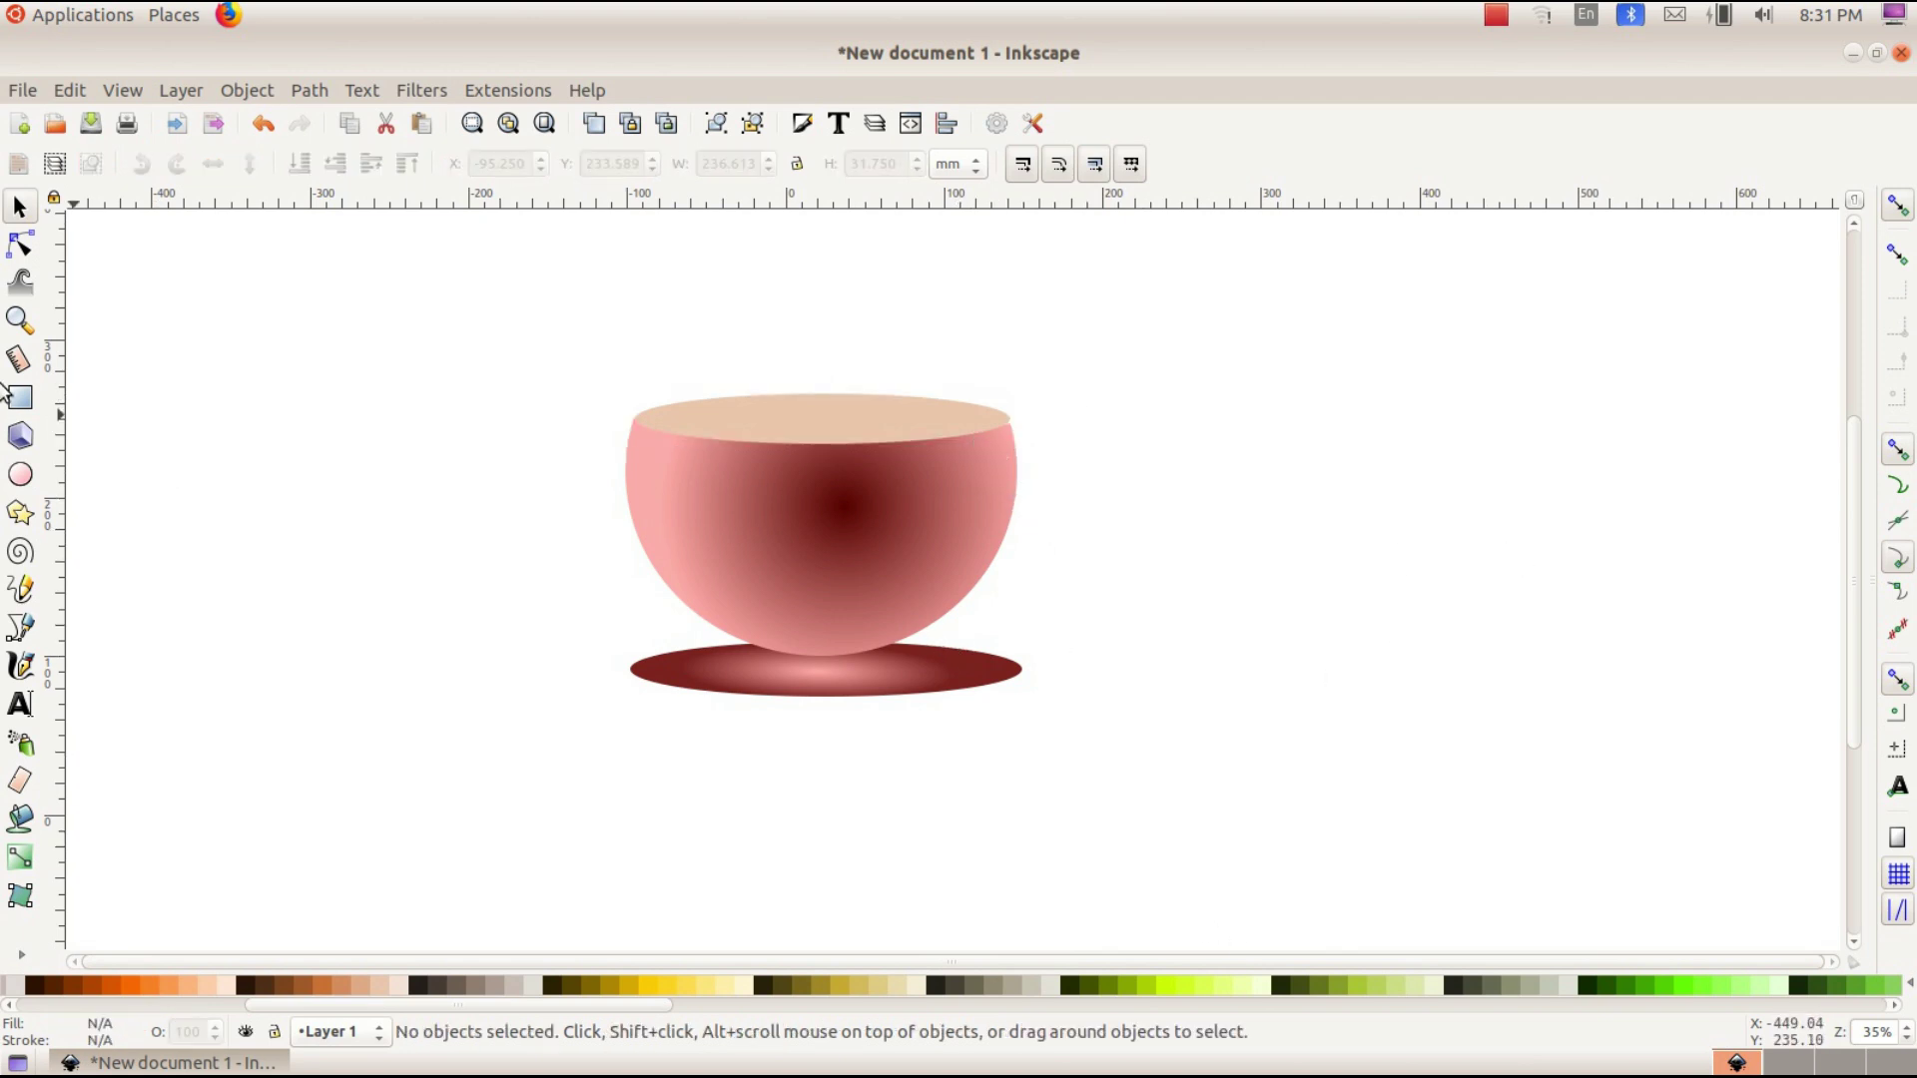
# - Draw an ellipse about 218 mm by 175 mm in the empty area right of the cup and fill it with orange-brown
pyautogui.click(9, 481)
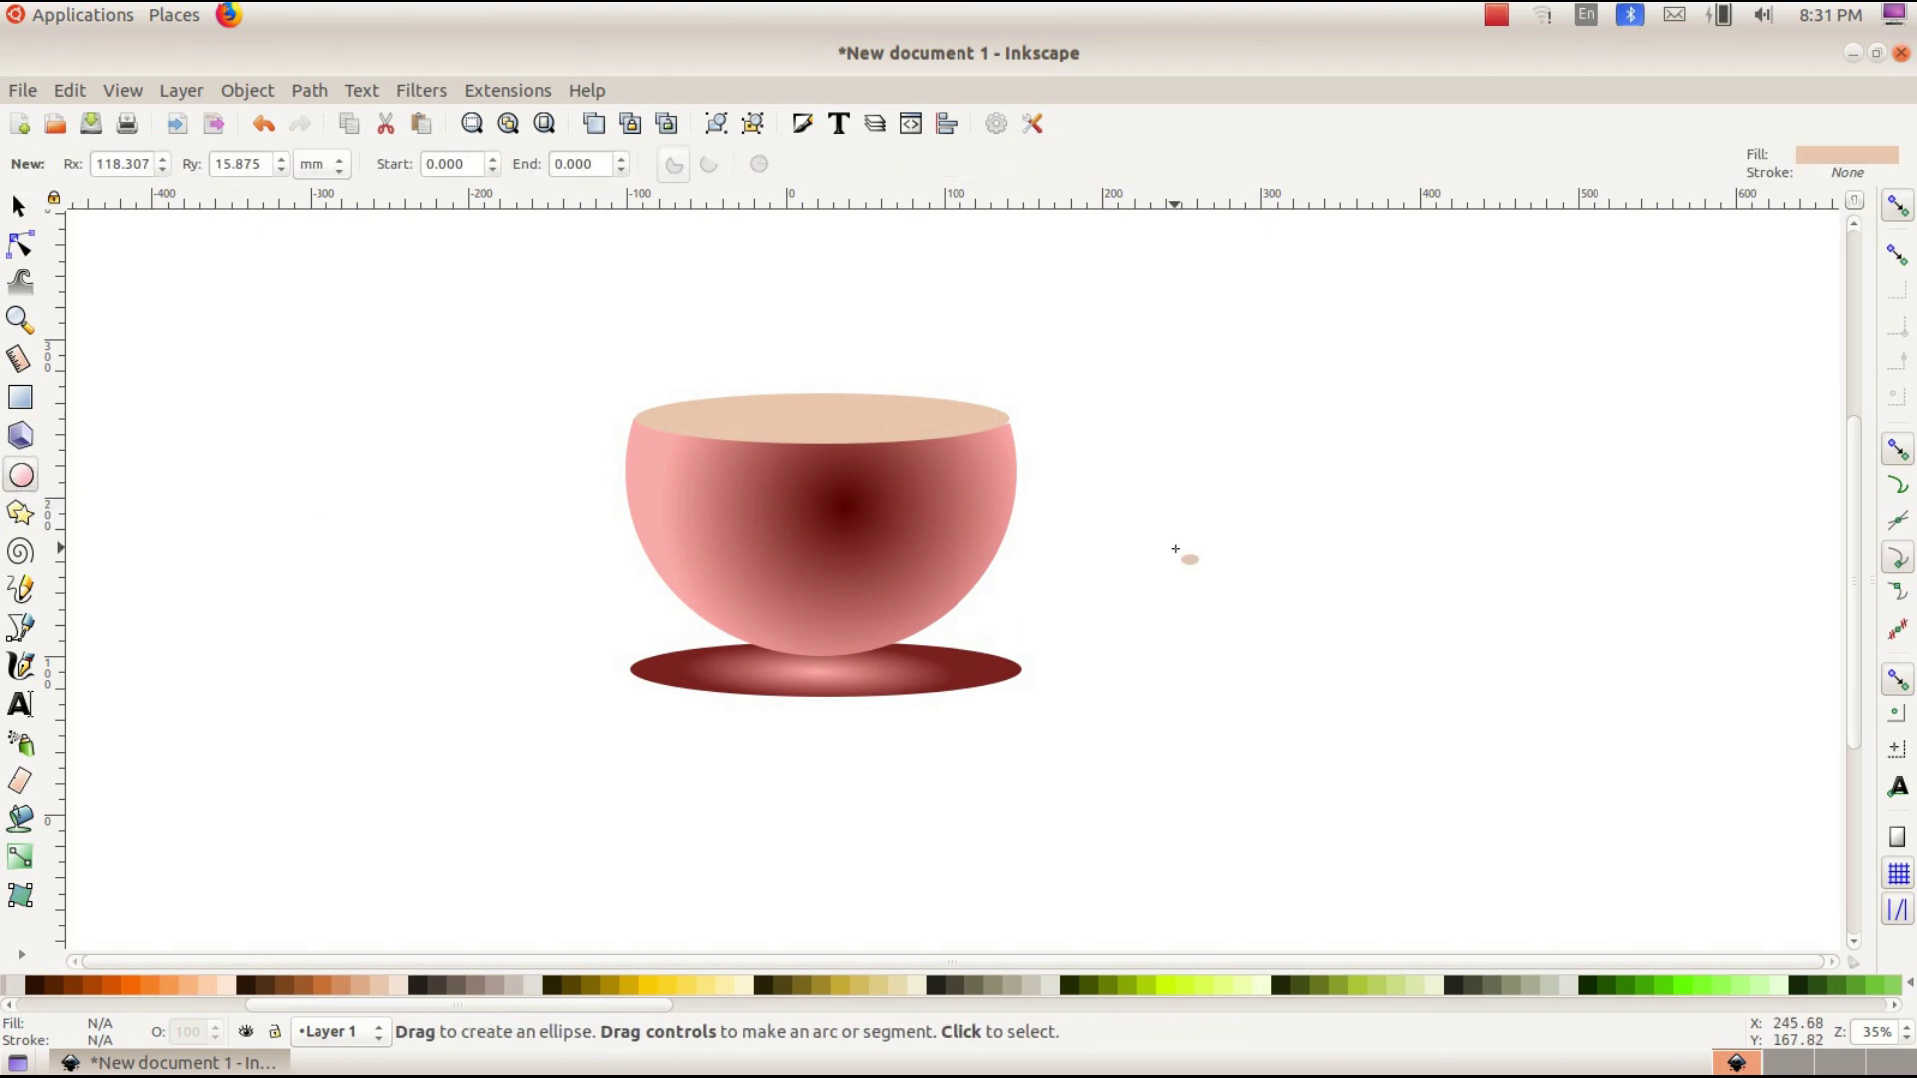
pyautogui.moveTo(1224, 363); pyautogui.dragTo(1569, 640)
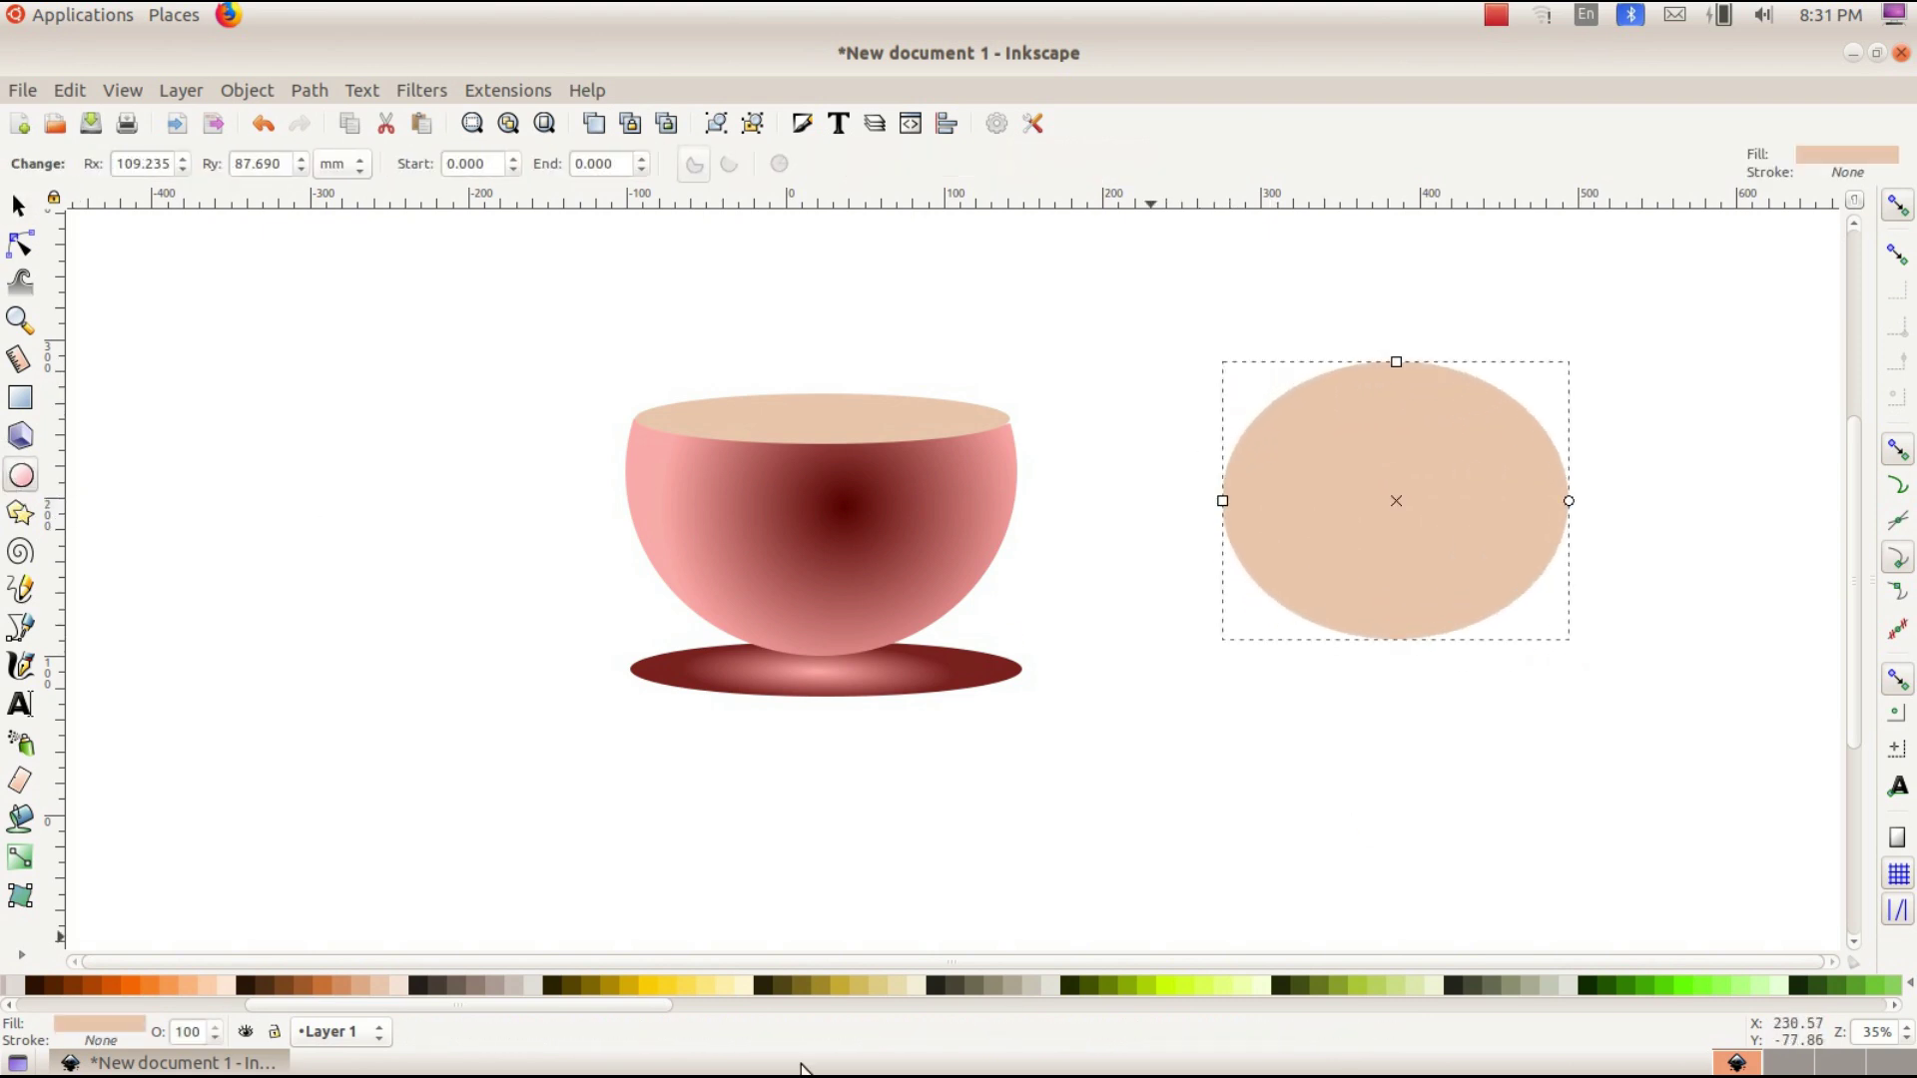
pyautogui.click(94, 982)
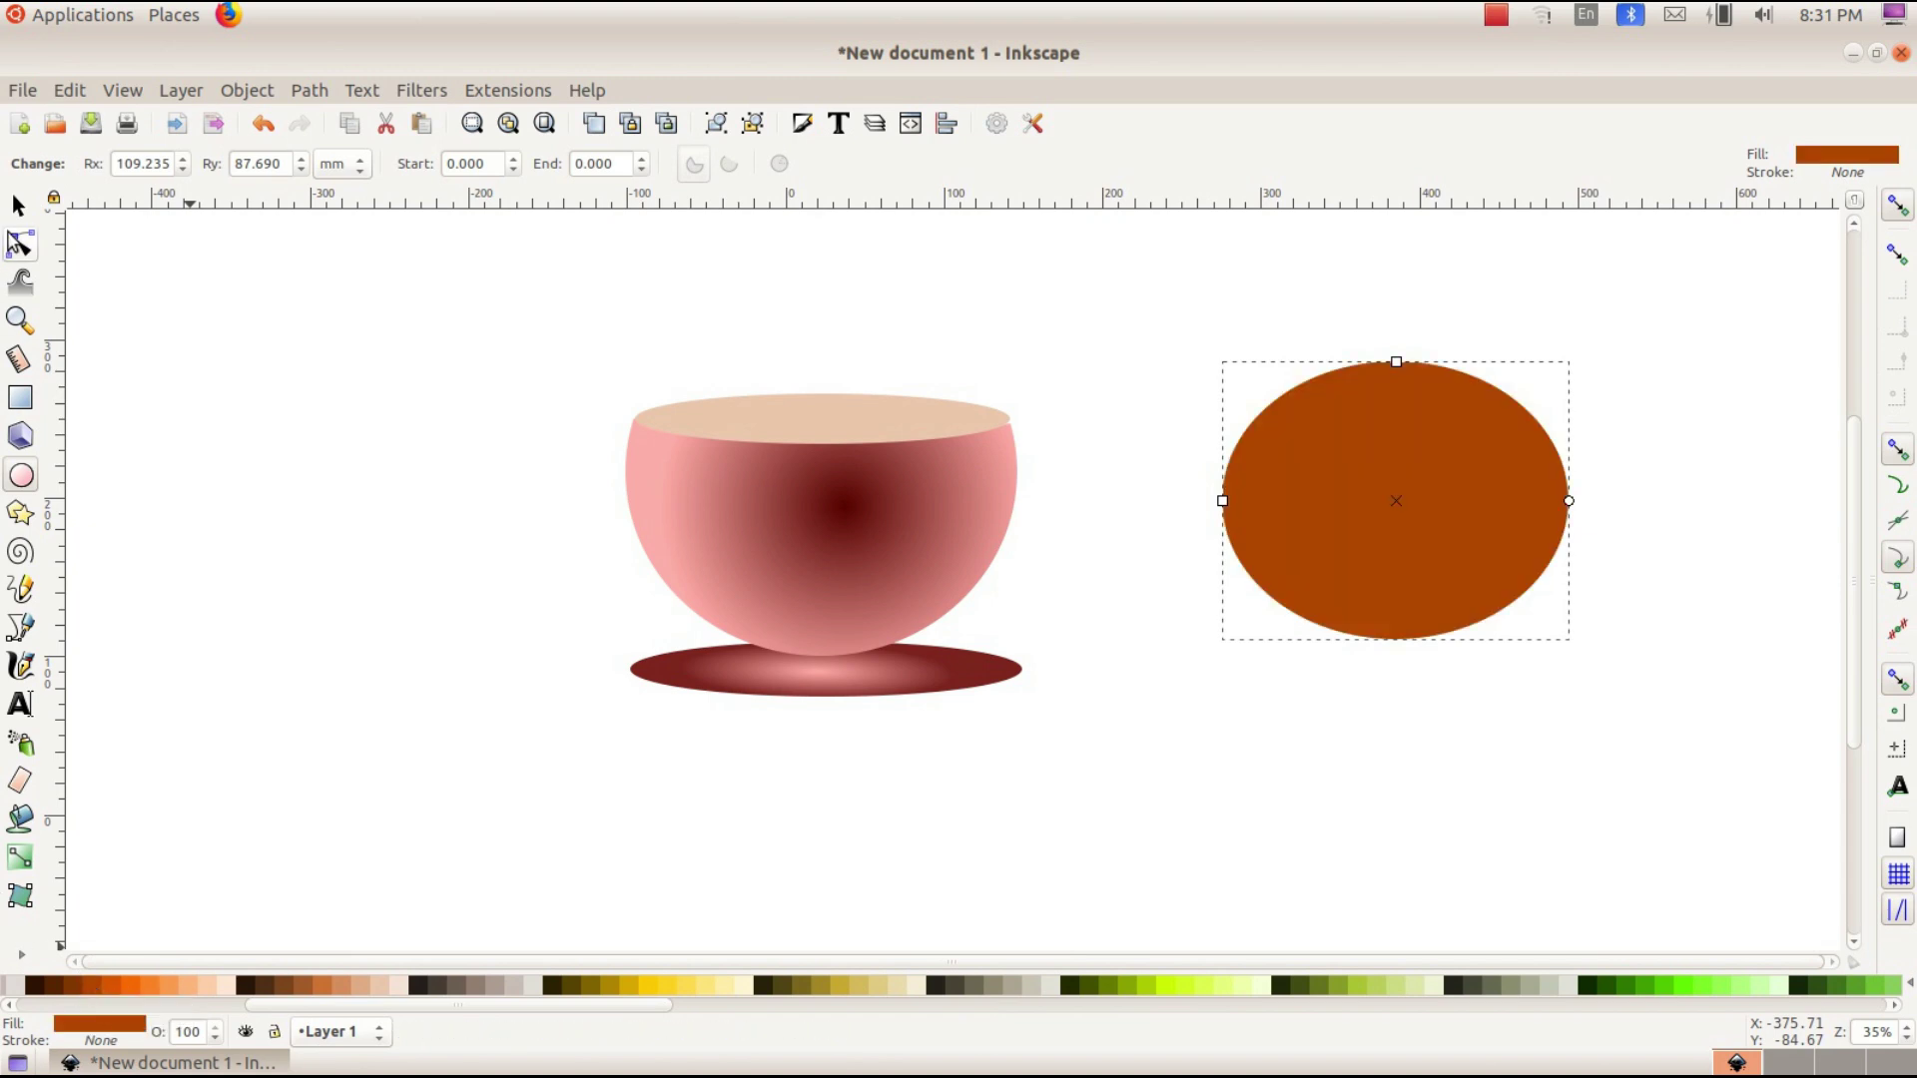
# - Duplicate the orange-brown ellipse and move the copy about 39 mm to the left and 3 mm down, overlapping the original
pyautogui.click(21, 208)
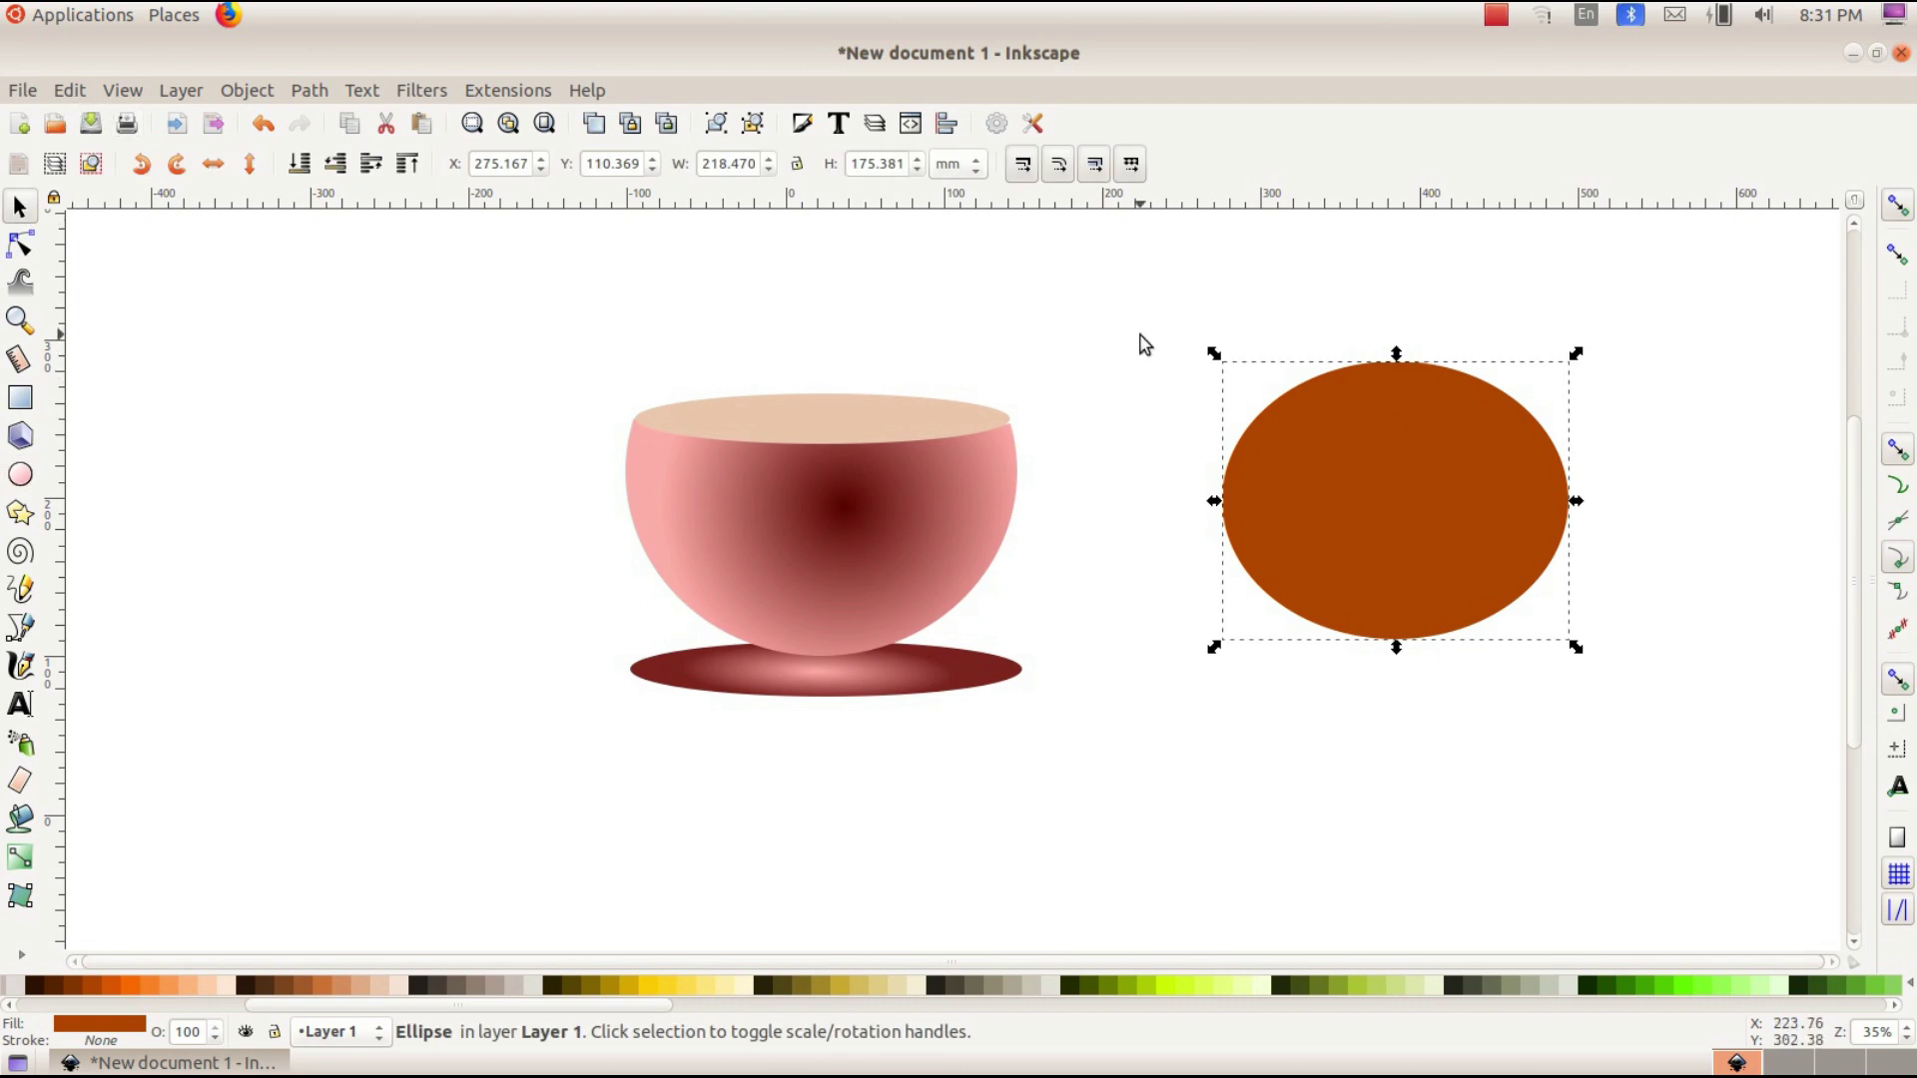
pyautogui.click(84, 94)
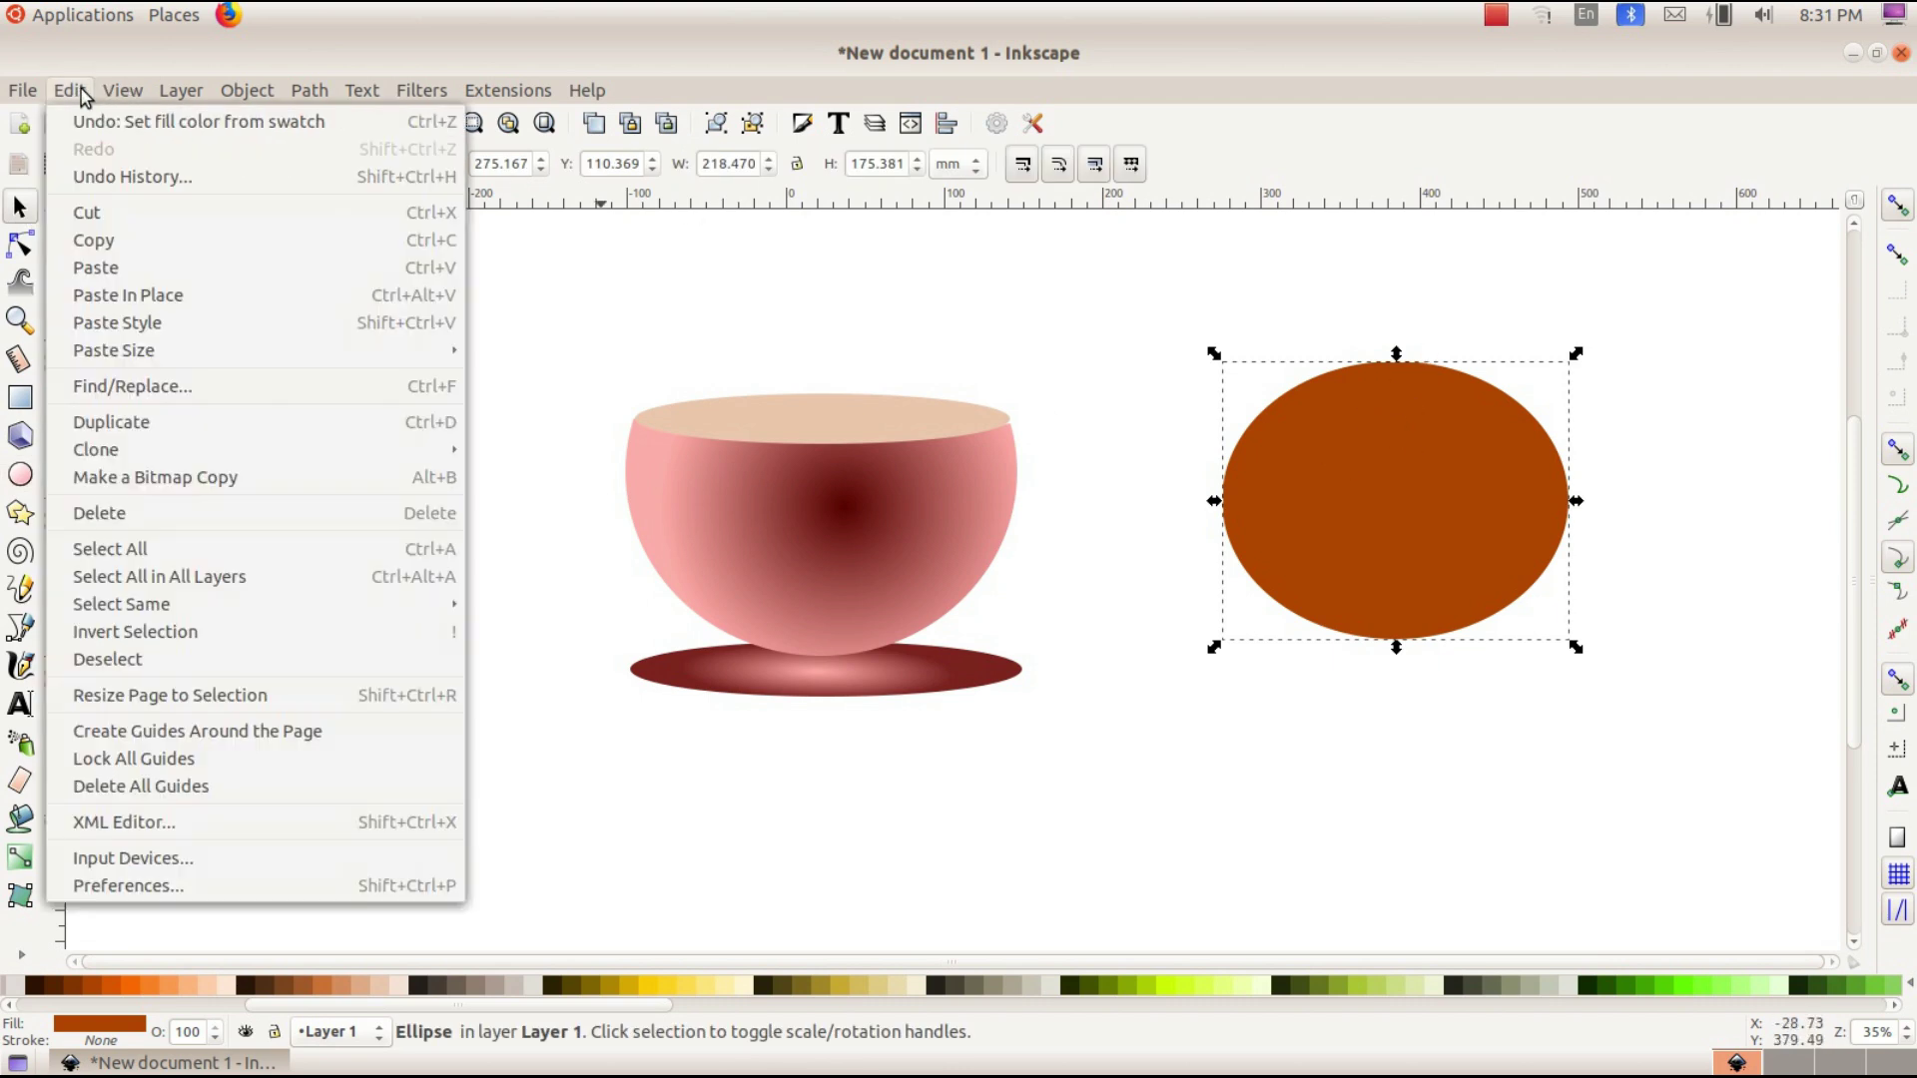
pyautogui.click(92, 422)
pyautogui.moveTo(1424, 501); pyautogui.dragTo(1363, 507)
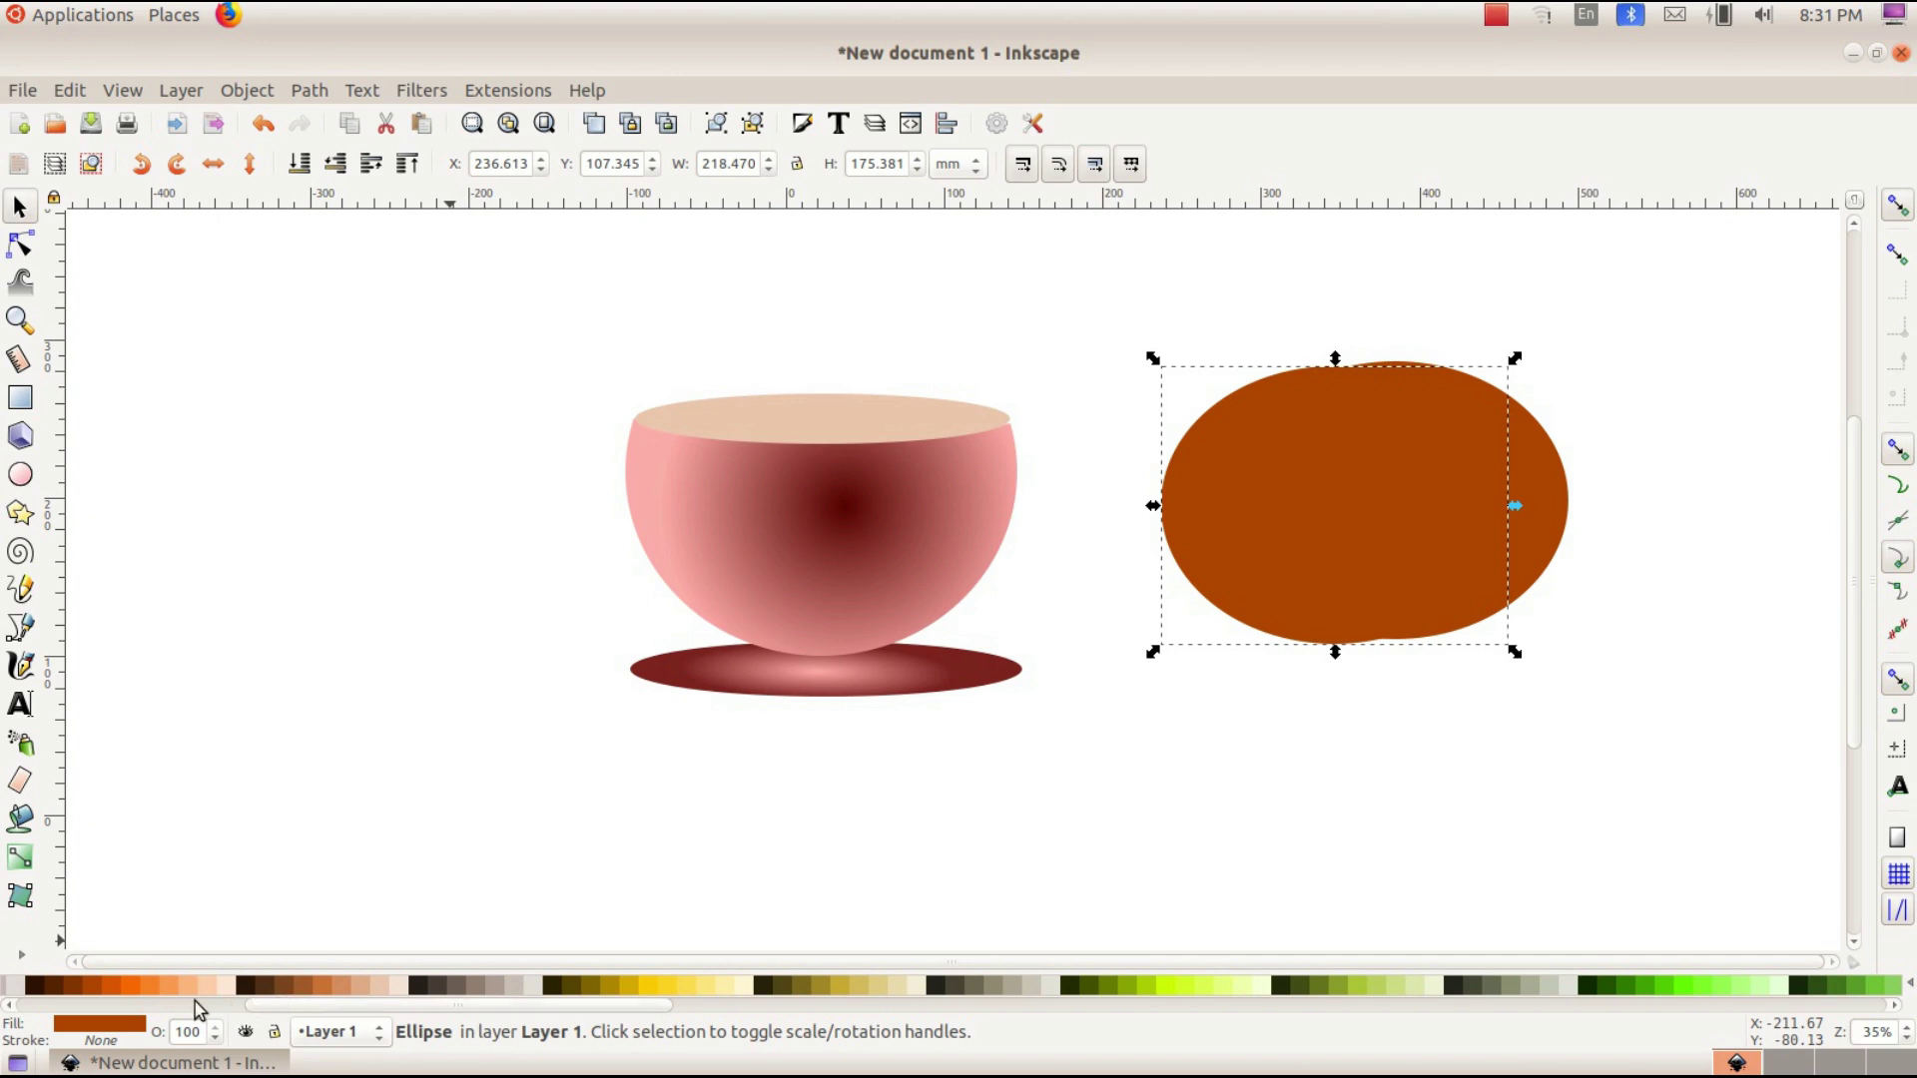
# - Fill the duplicated ellipse with blue #0000FF and nudge it about 7 mm to the right
pyautogui.moveTo(291, 1006); pyautogui.dragTo(126, 1012)
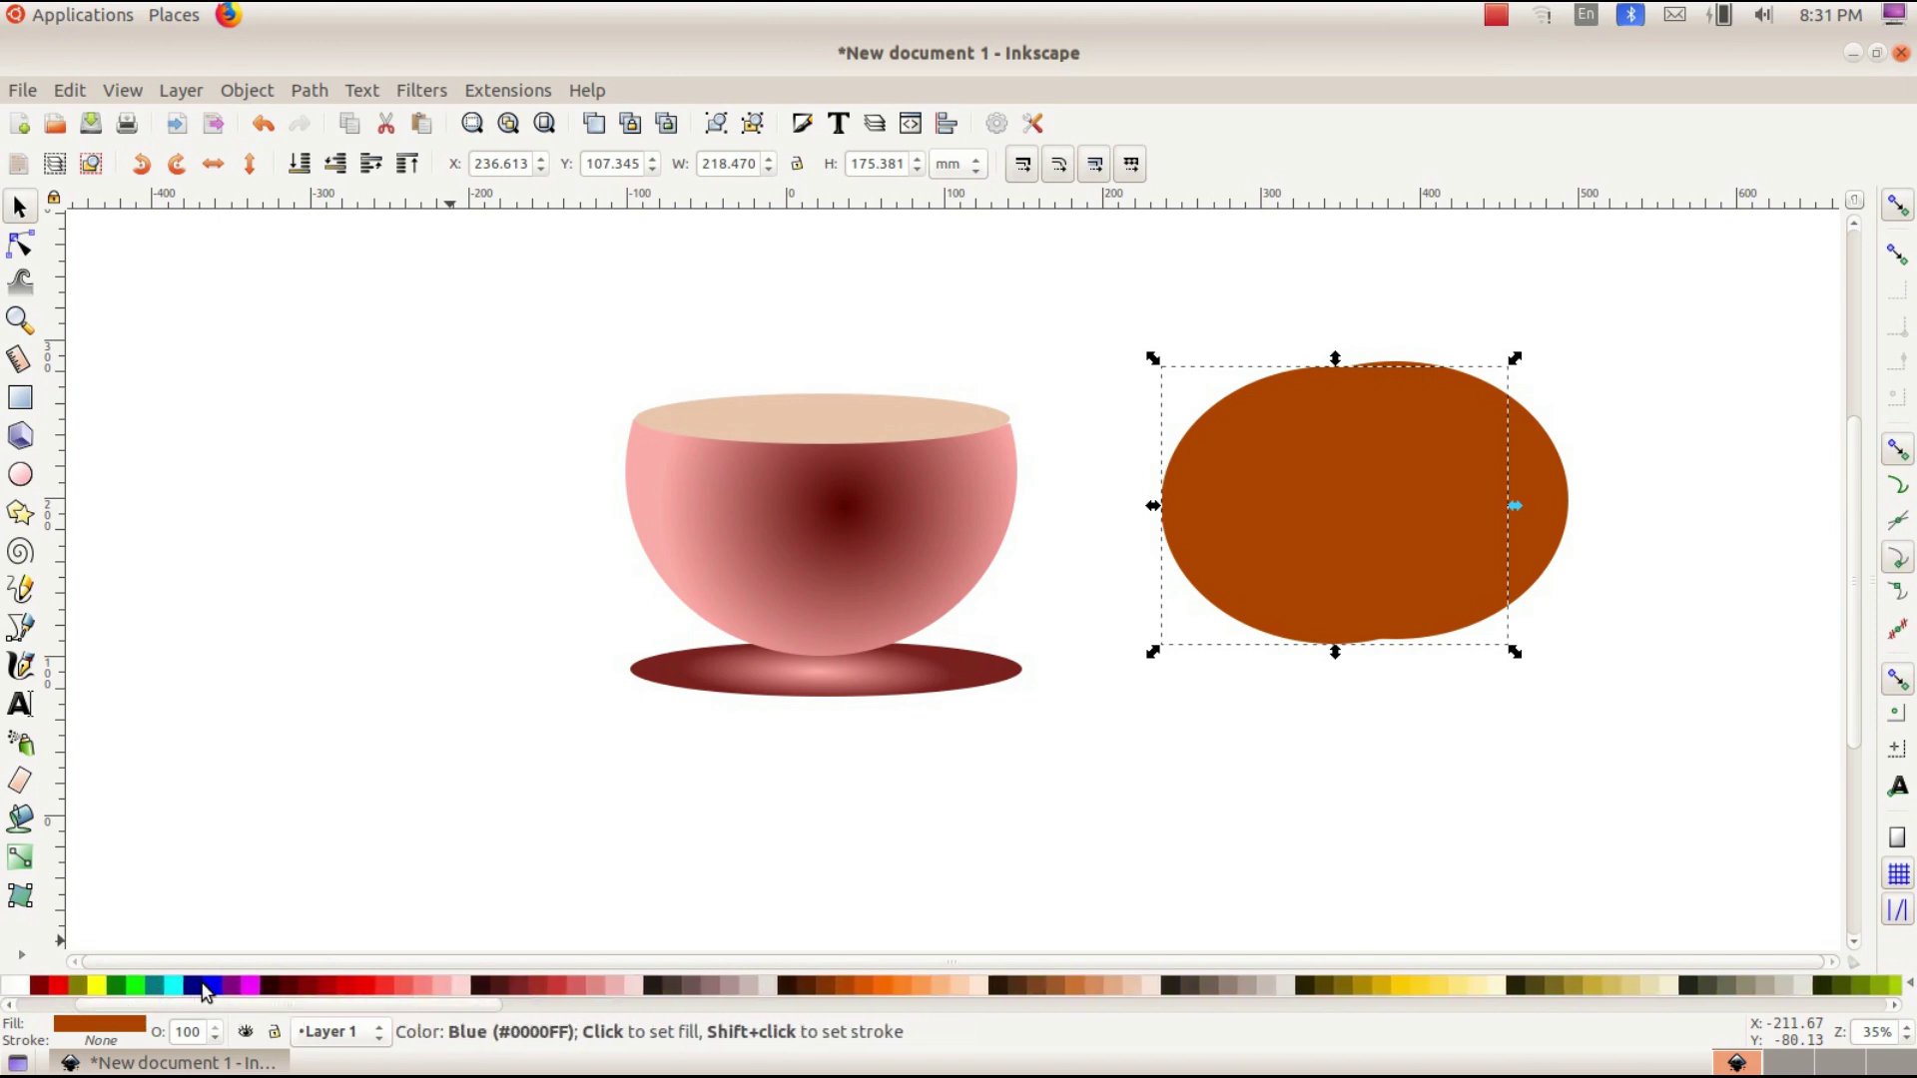
pyautogui.click(206, 991)
pyautogui.moveTo(1468, 527); pyautogui.dragTo(1478, 527)
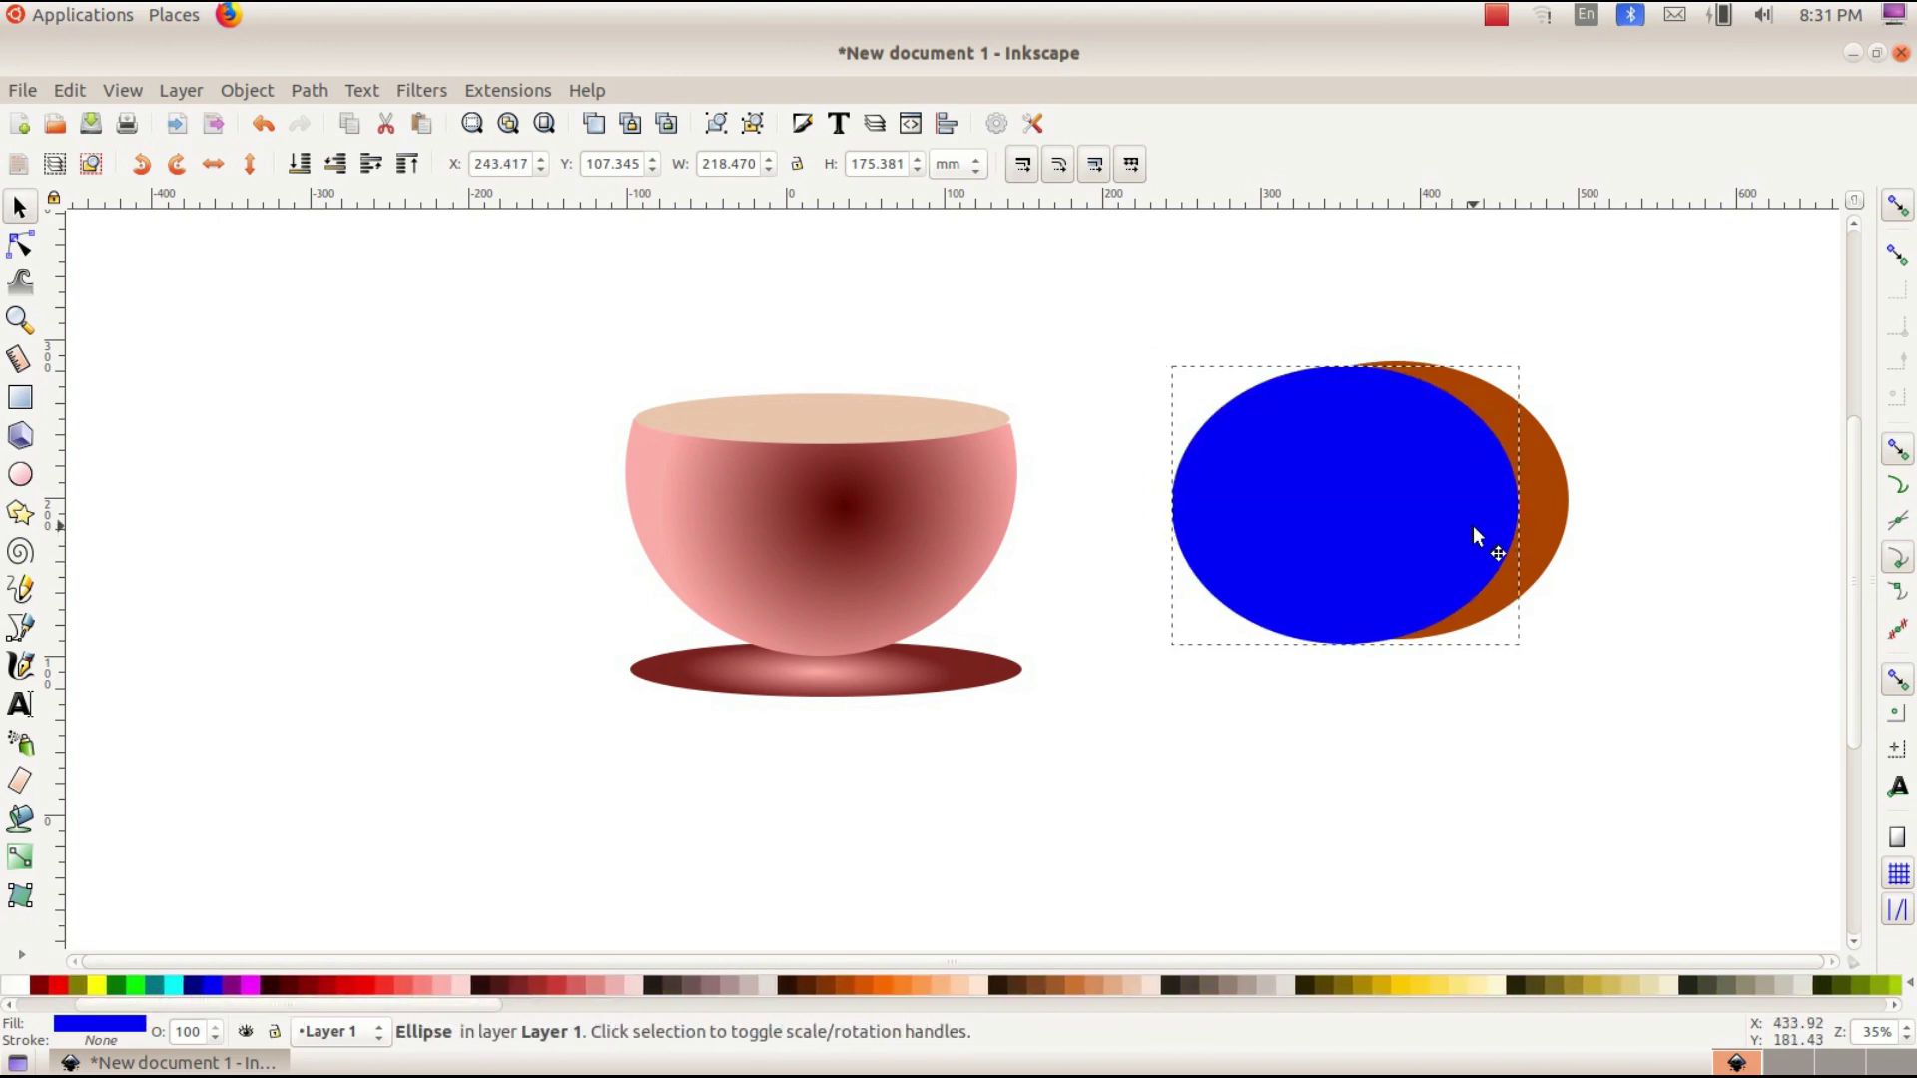
pyautogui.moveTo(1345, 653); pyautogui.dragTo(1352, 651)
pyautogui.click(1698, 649)
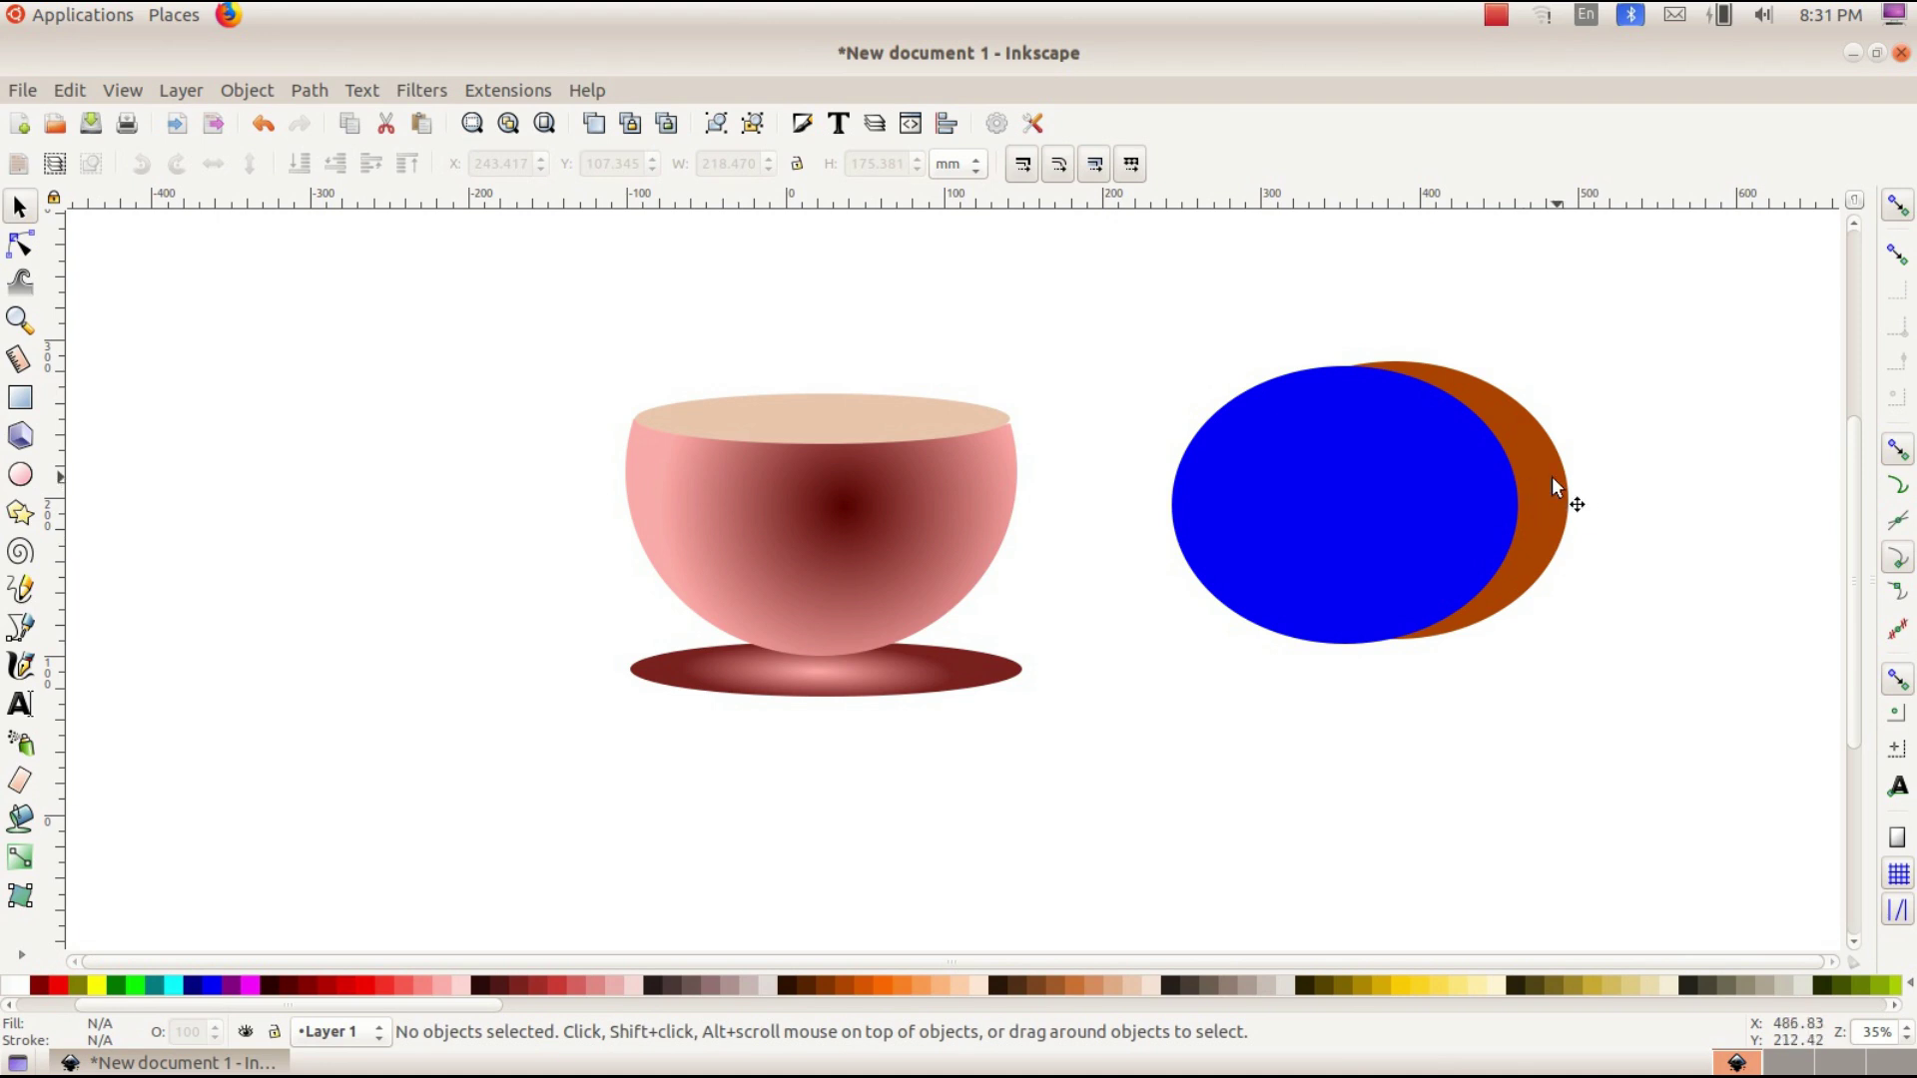
# - Subtract the blue ellipse from the orange-brown one with the Difference path operation, leaving a crescent
pyautogui.click(1523, 452)
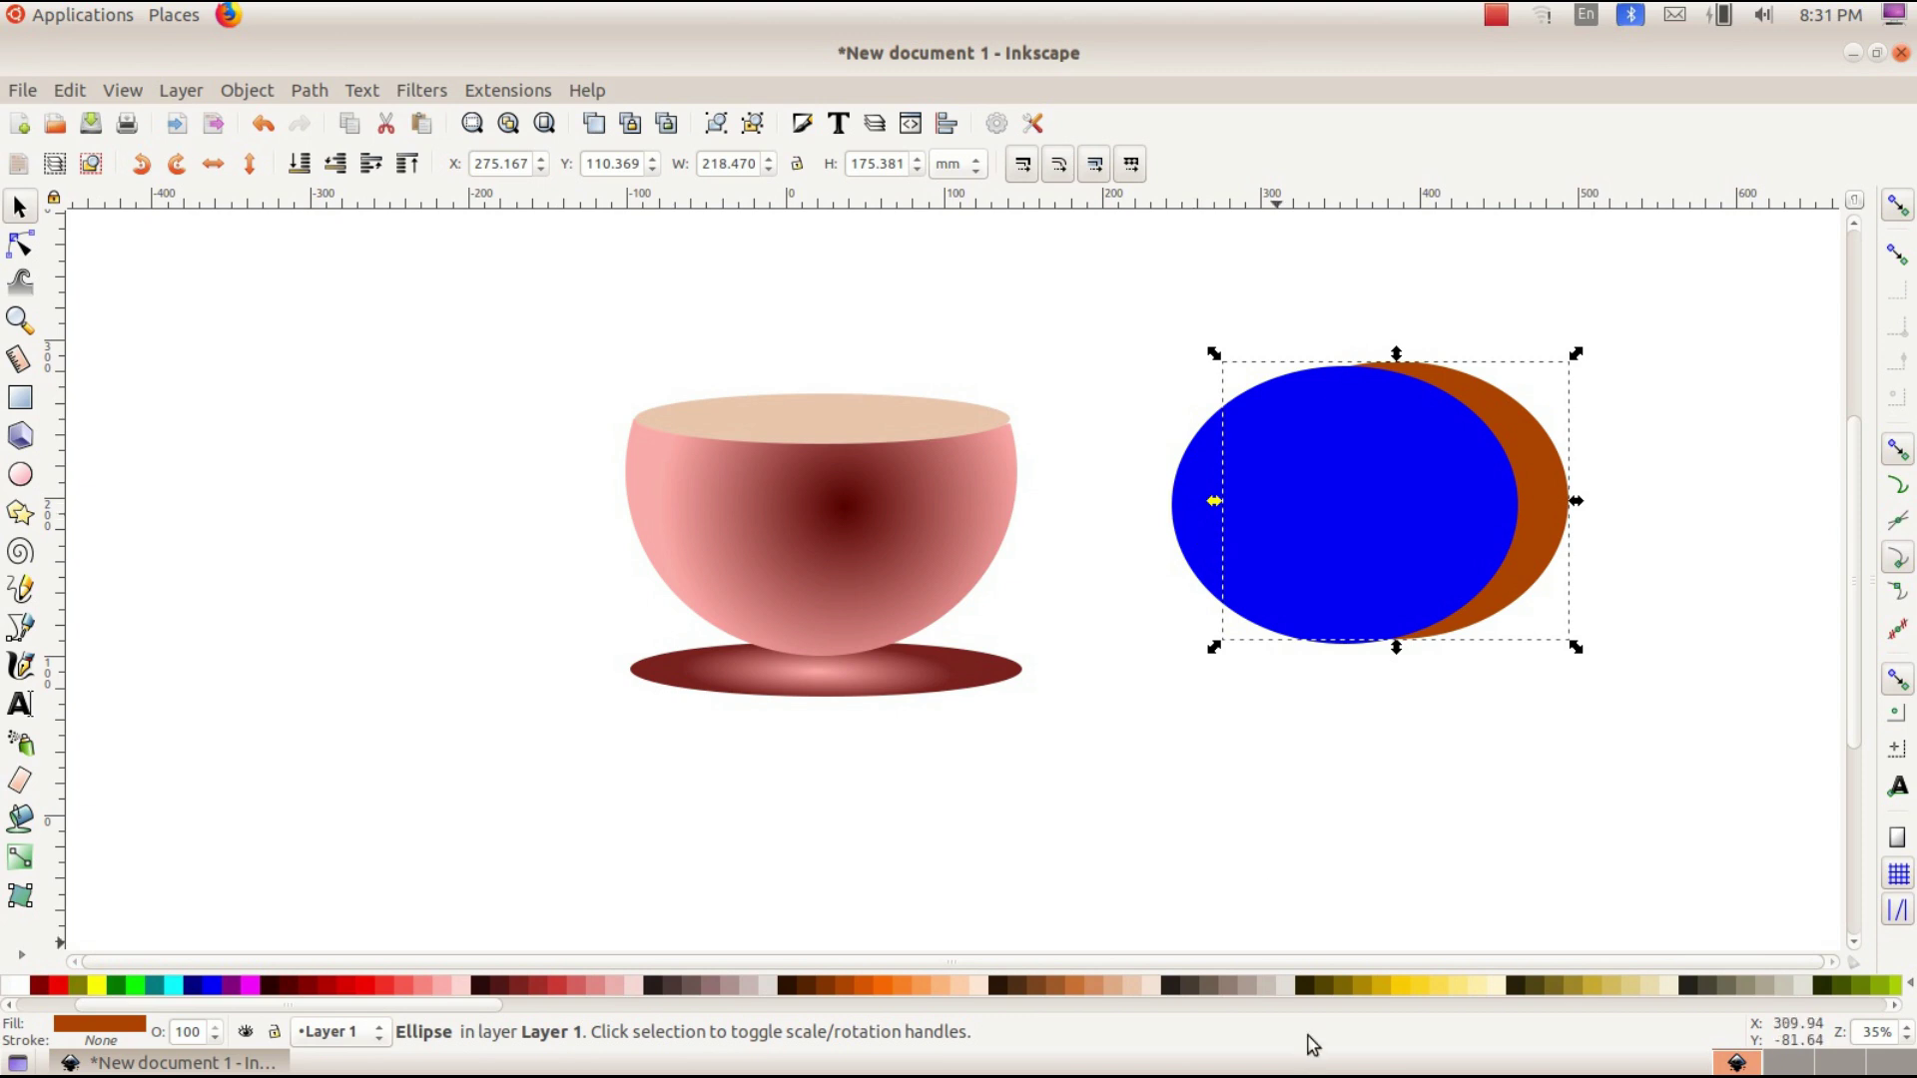
pyautogui.click(1303, 768)
pyautogui.moveTo(1076, 315); pyautogui.dragTo(1713, 776)
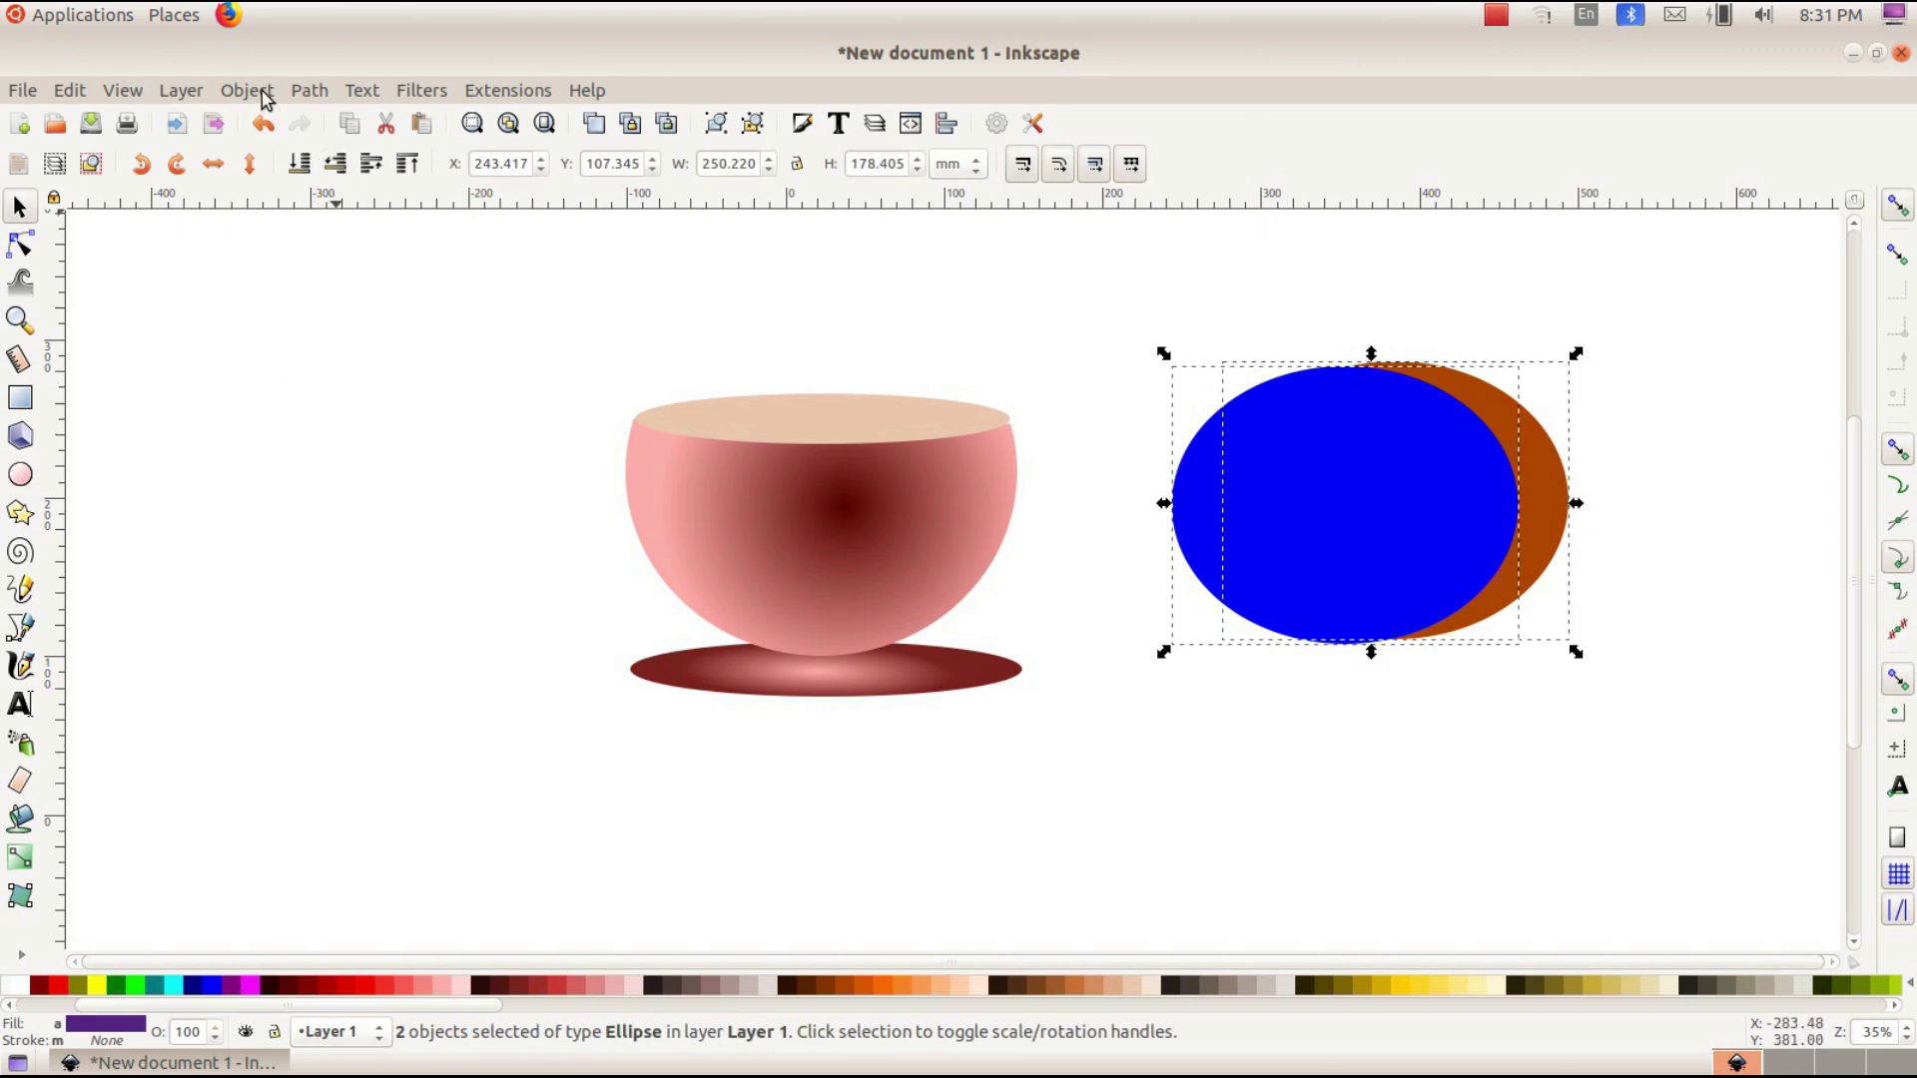
pyautogui.click(308, 90)
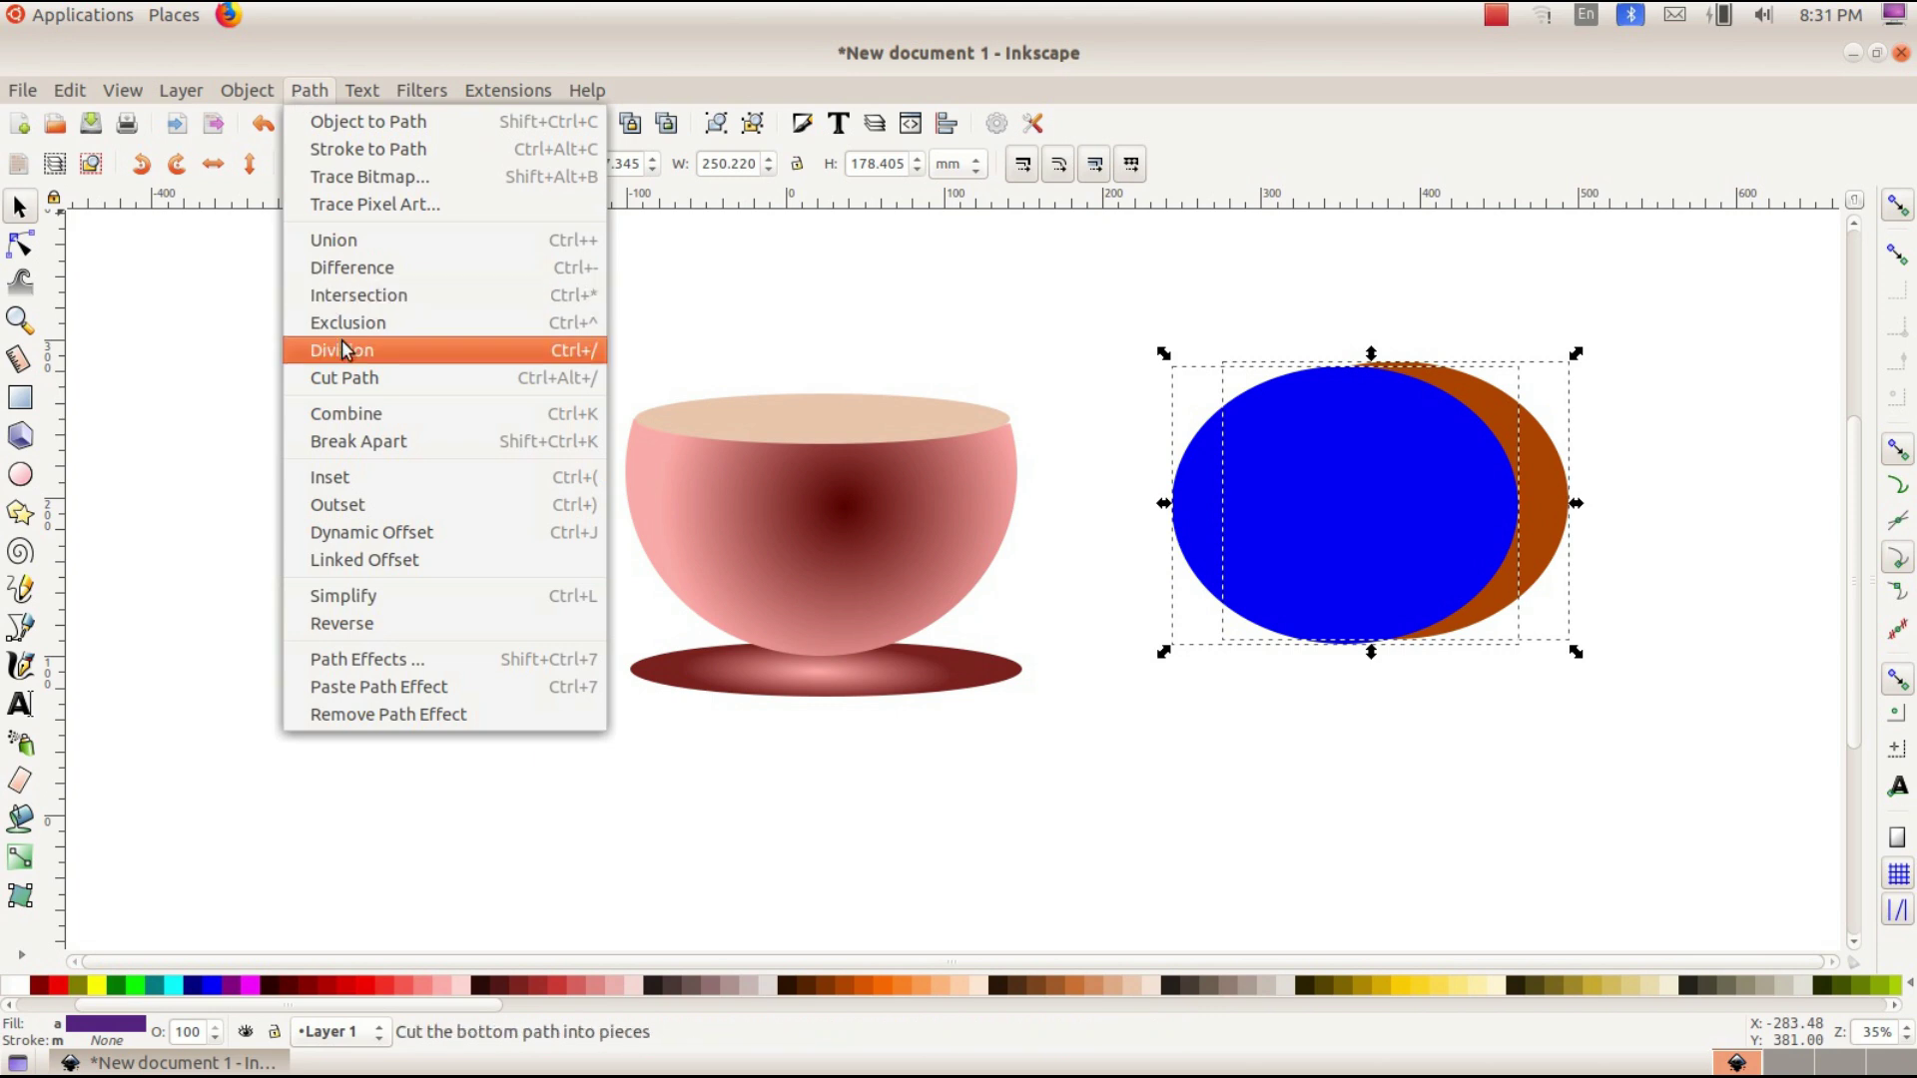
pyautogui.click(348, 265)
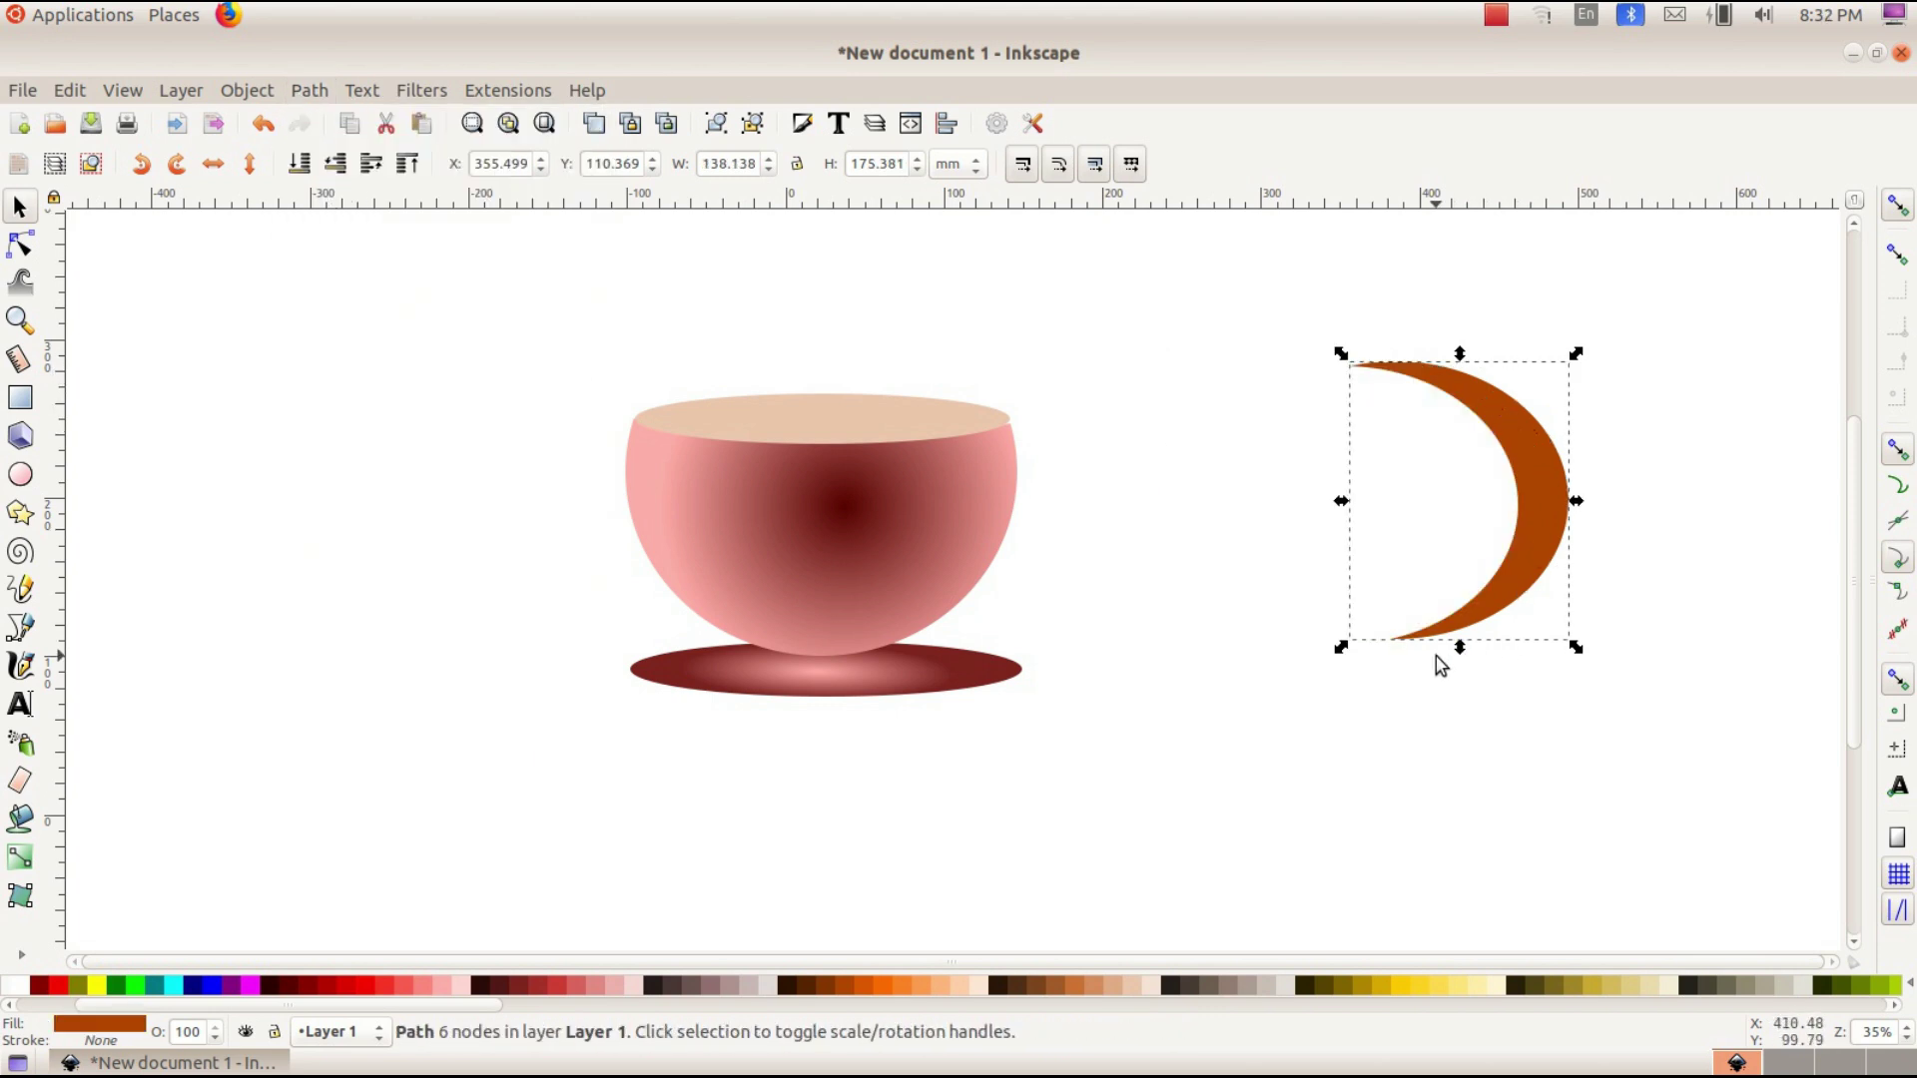
# - Reduce the crescent's height to about 104 mm and move it onto the cup's right side as a handle
pyautogui.moveTo(1464, 360); pyautogui.dragTo(1475, 469)
pyautogui.moveTo(1545, 537); pyautogui.dragTo(1125, 522)
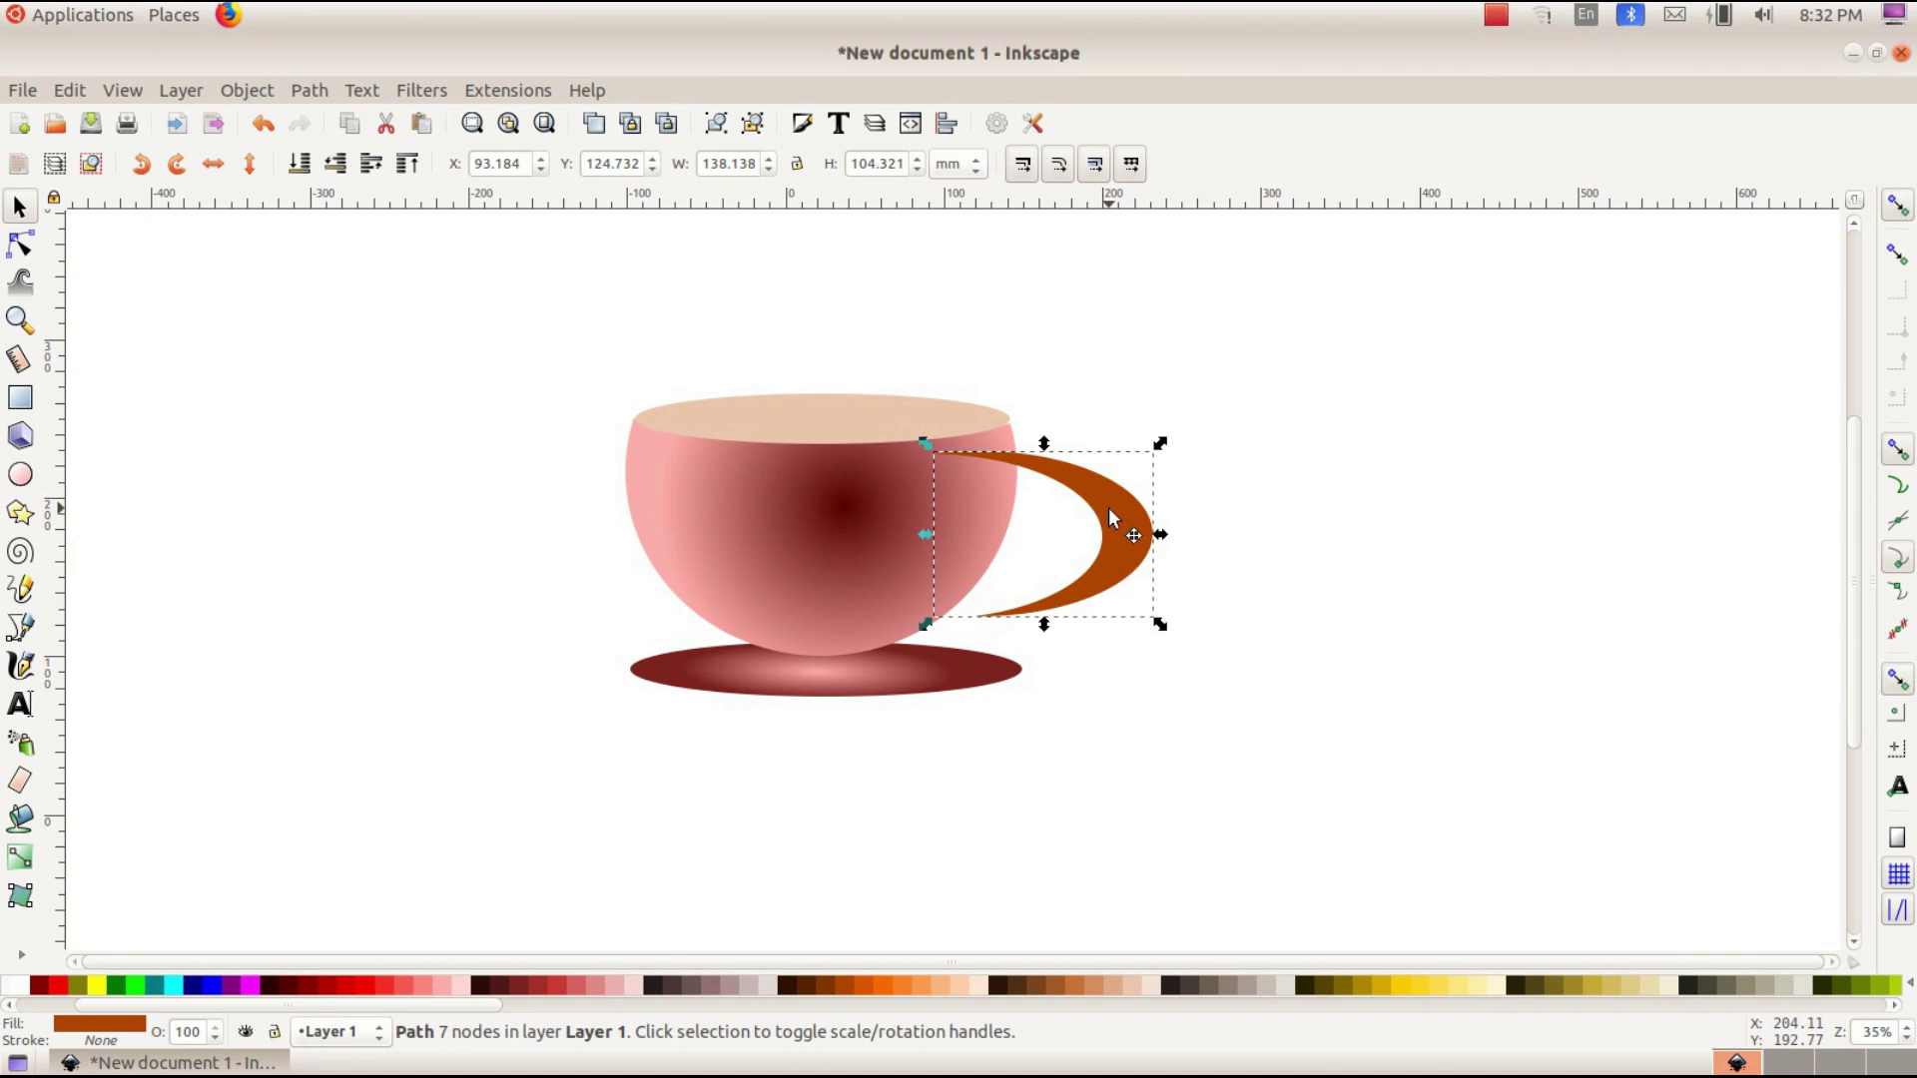
# - Rotate the crescent handle slightly clockwise and shift it about 22 mm to the left, so both tips overlap the cup
pyautogui.click(1108, 507)
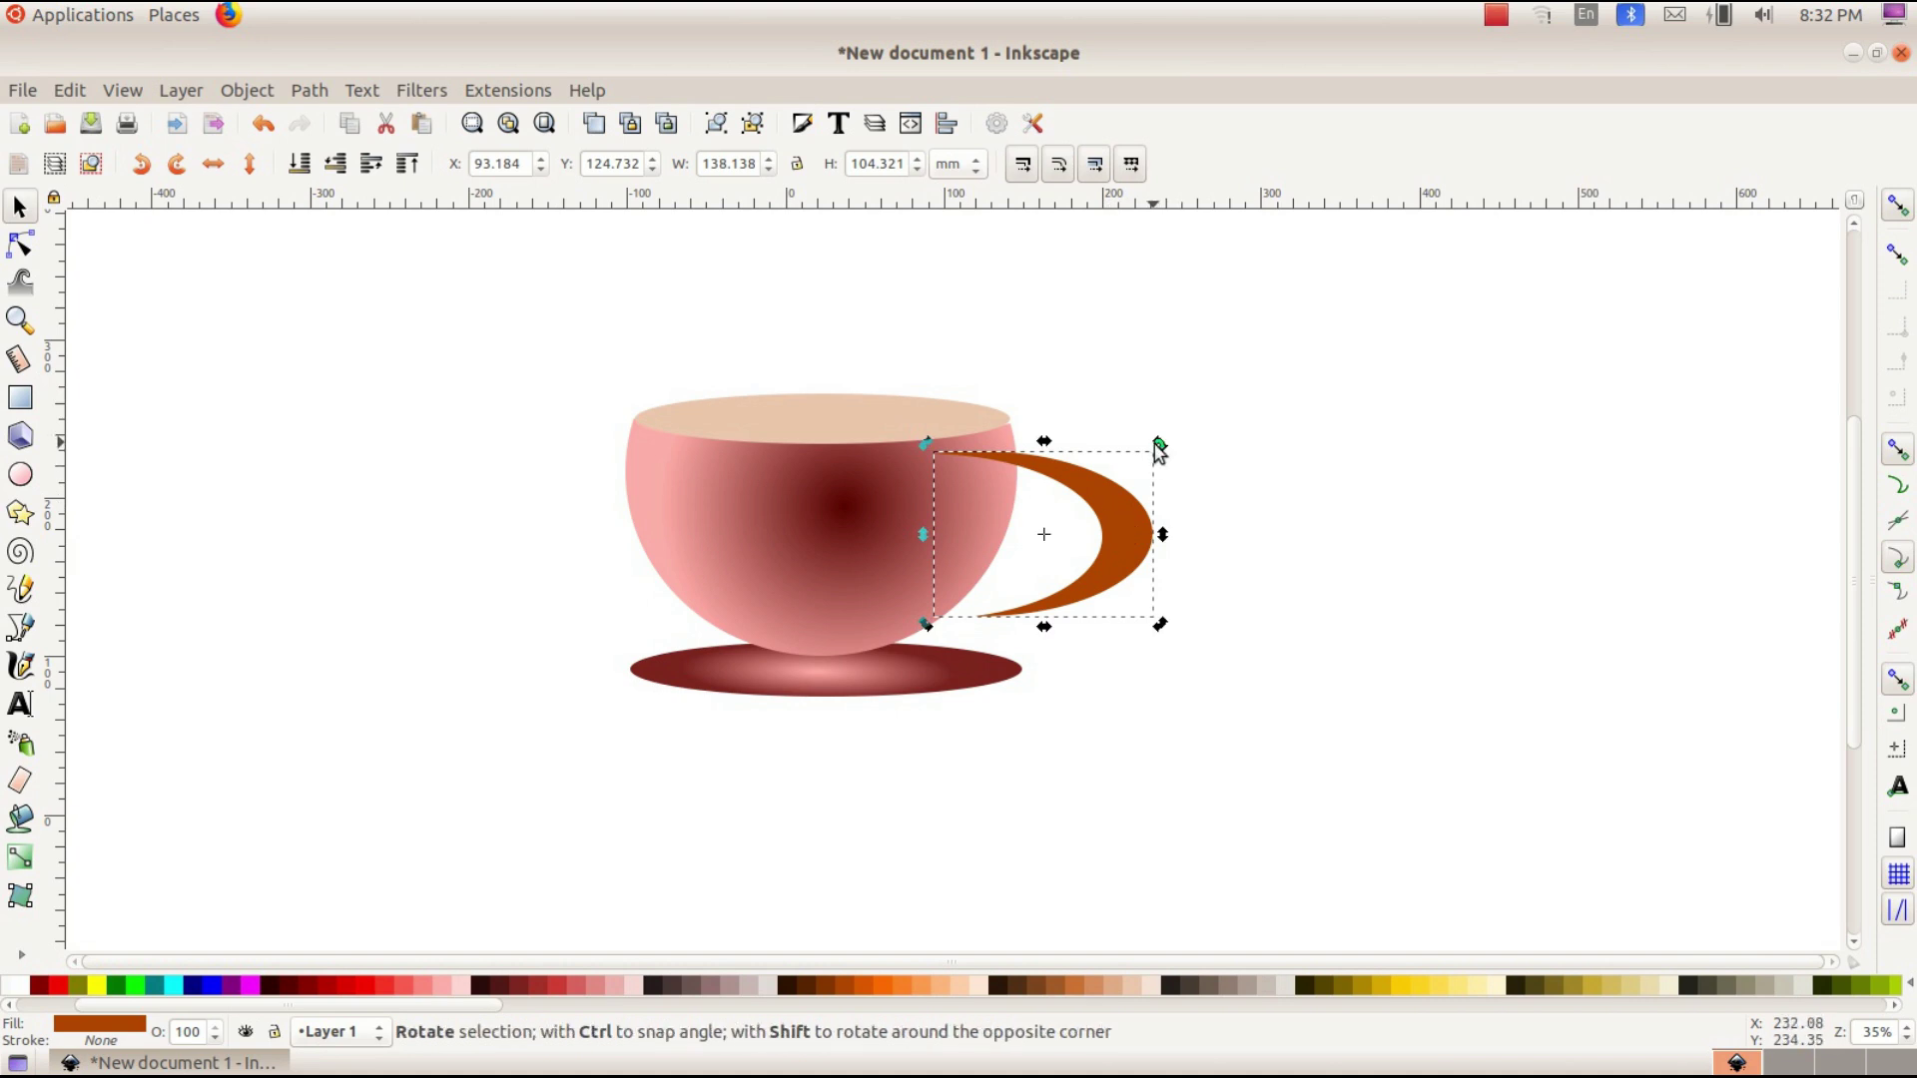
pyautogui.moveTo(1159, 449)
pyautogui.mouseDown()
pyautogui.moveTo(1164, 484)
pyautogui.moveTo(1161, 424)
pyautogui.mouseUp()
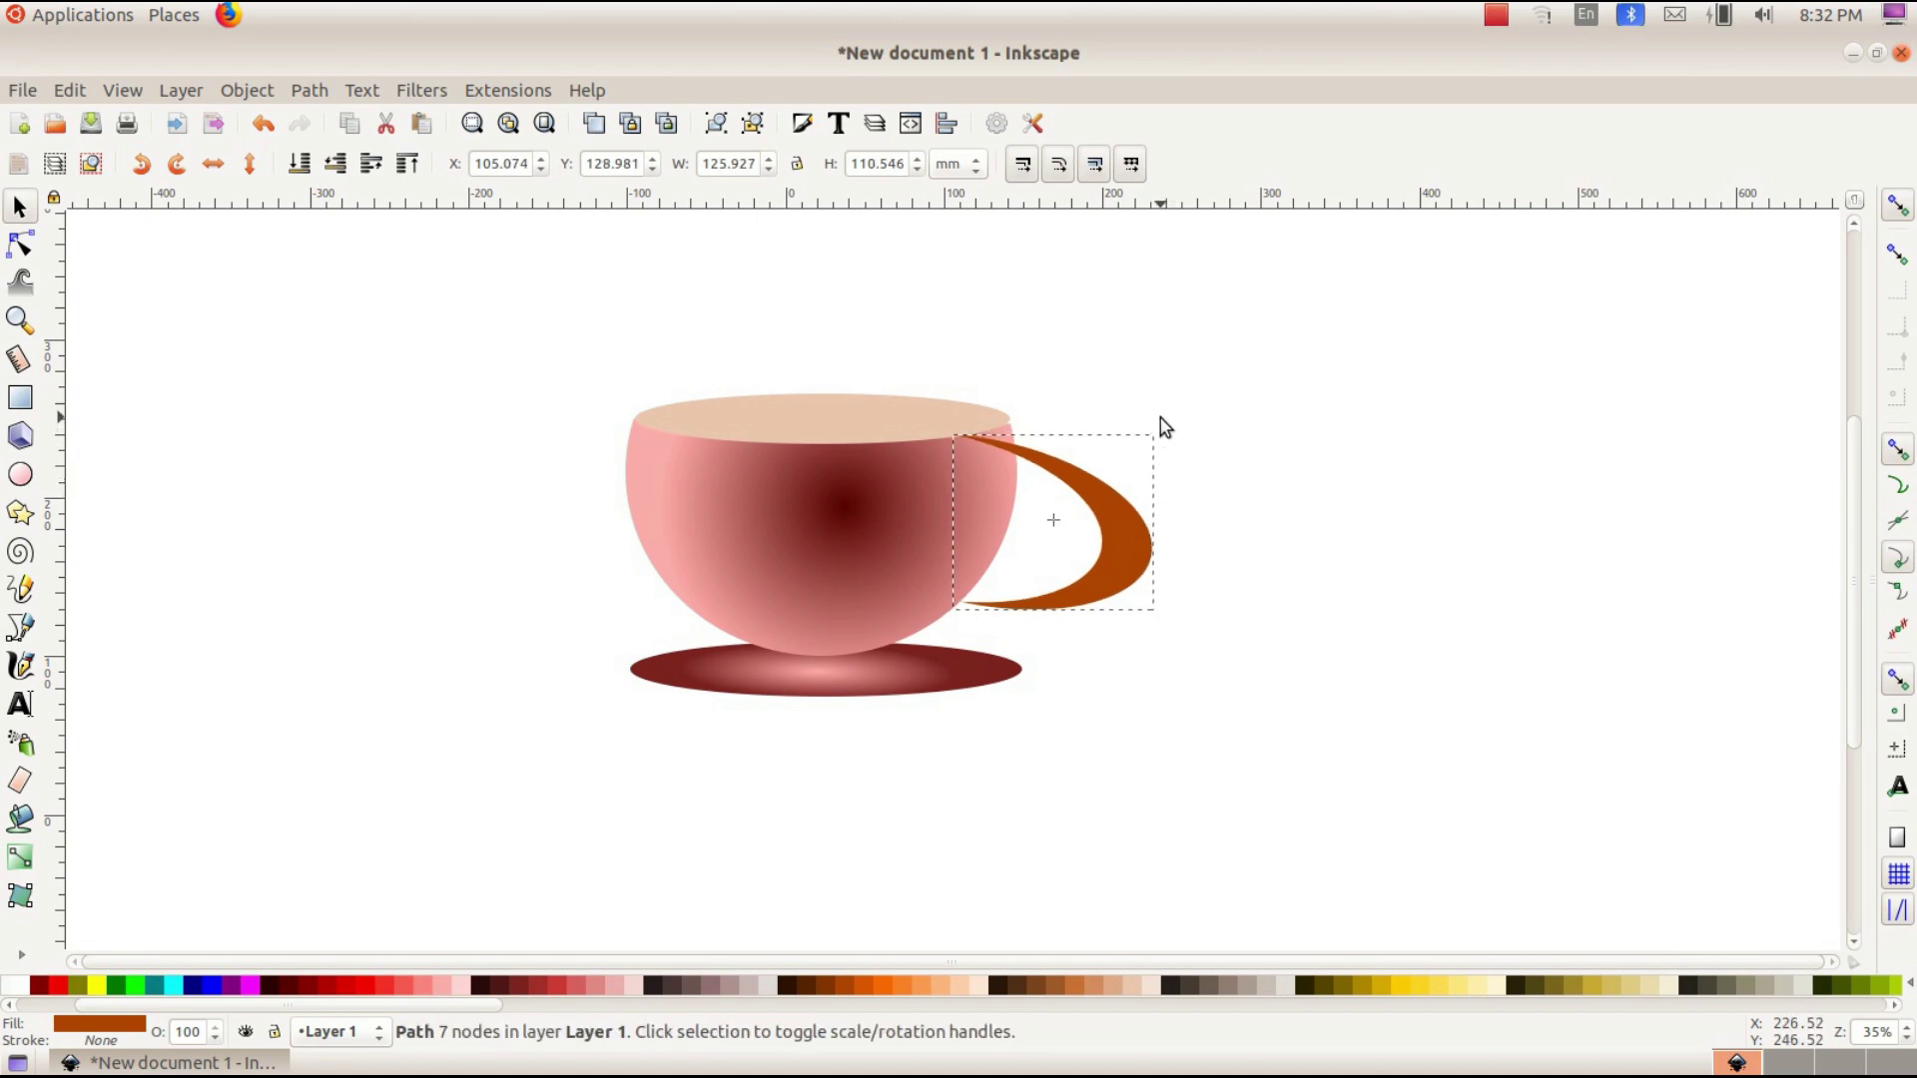
pyautogui.moveTo(1116, 537); pyautogui.dragTo(1076, 543)
pyautogui.click(1395, 613)
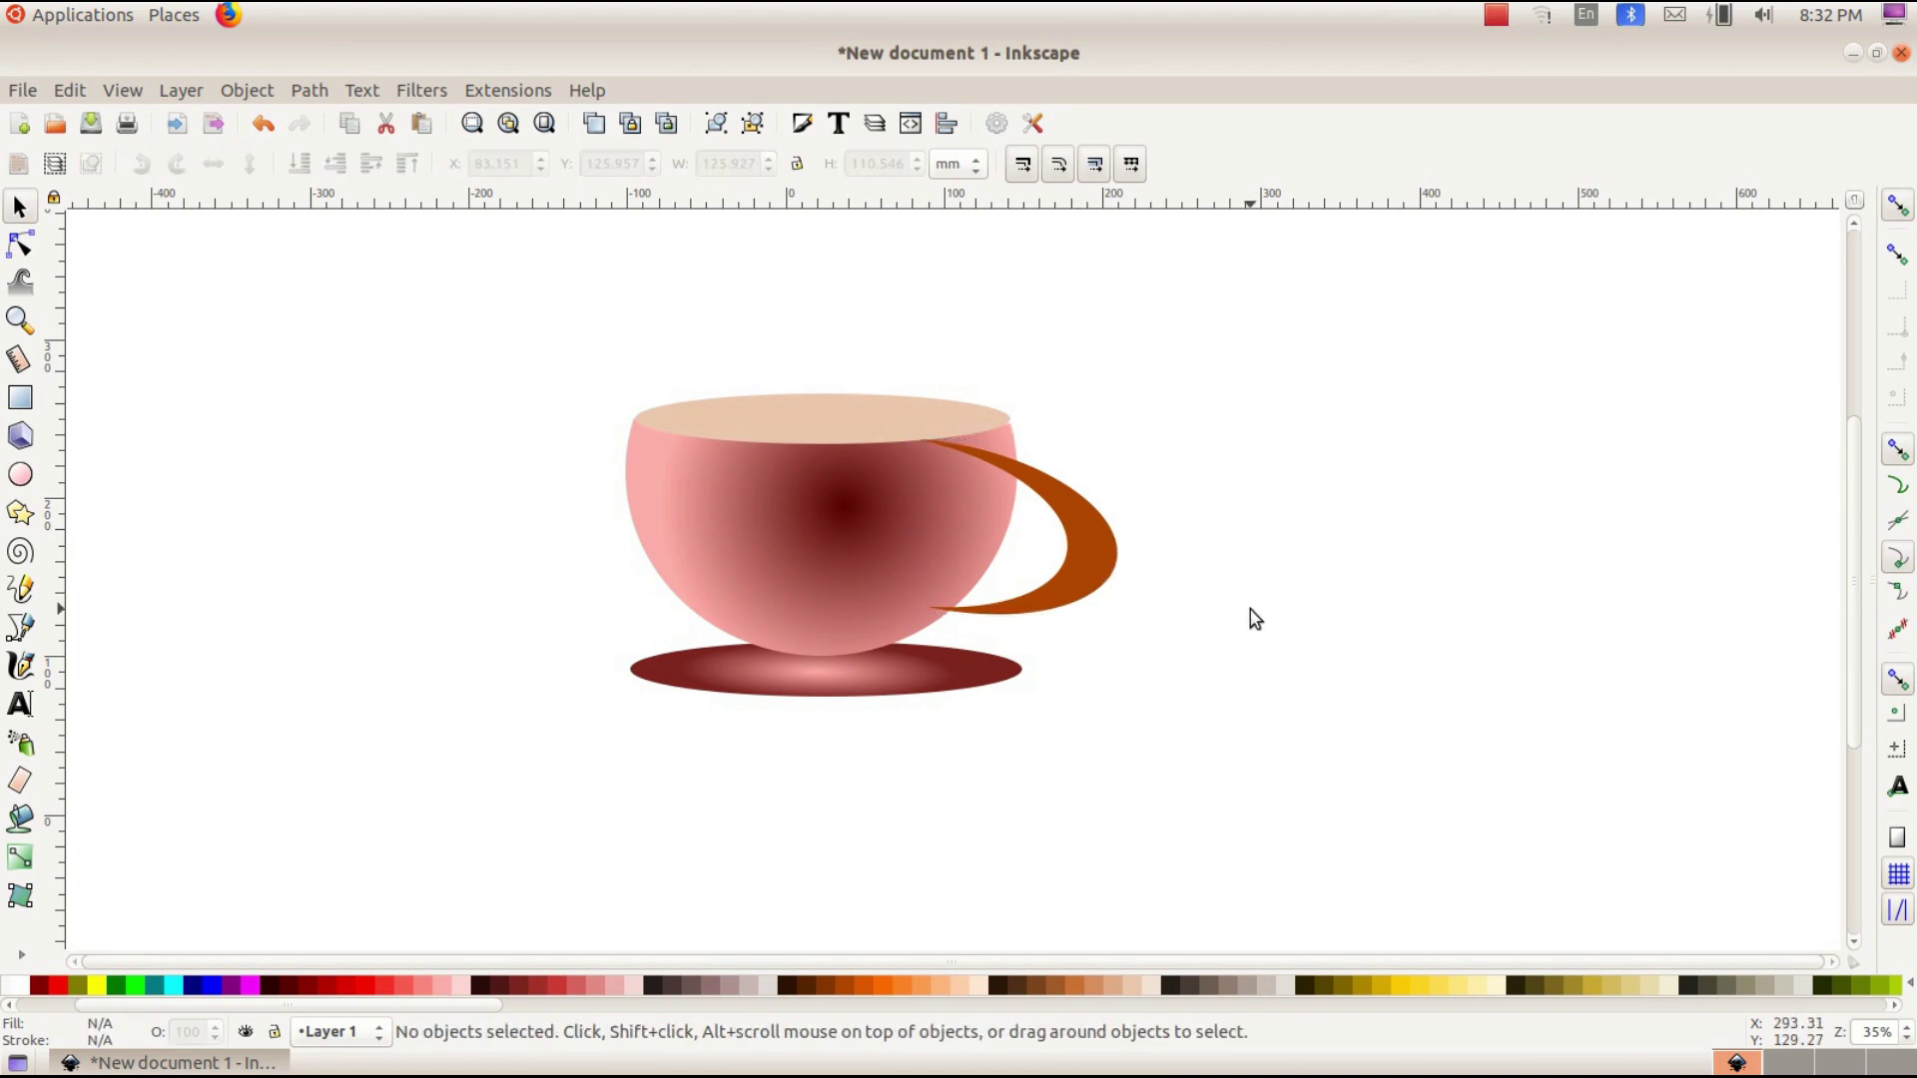
# - Lower the crescent handle two levels in the stacking order, placing it behind the cup body
pyautogui.click(1070, 515)
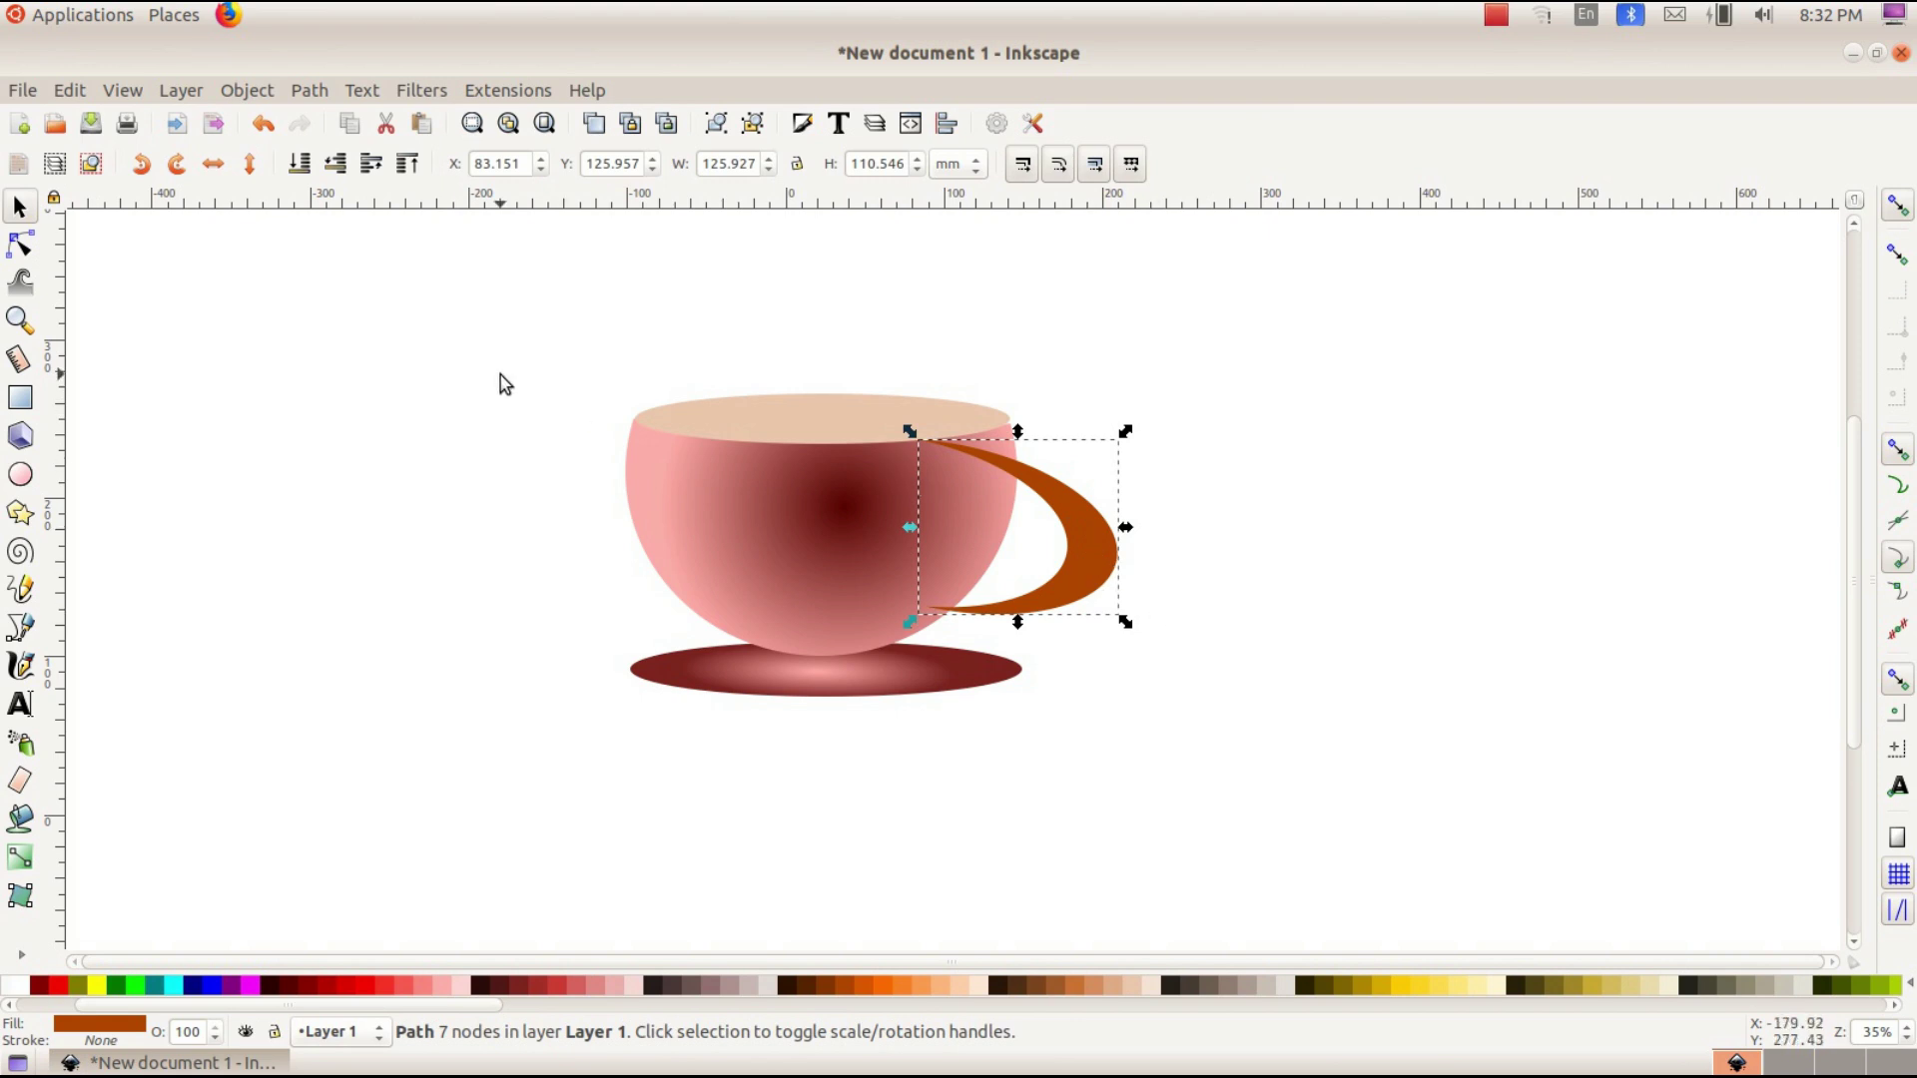
pyautogui.click(265, 89)
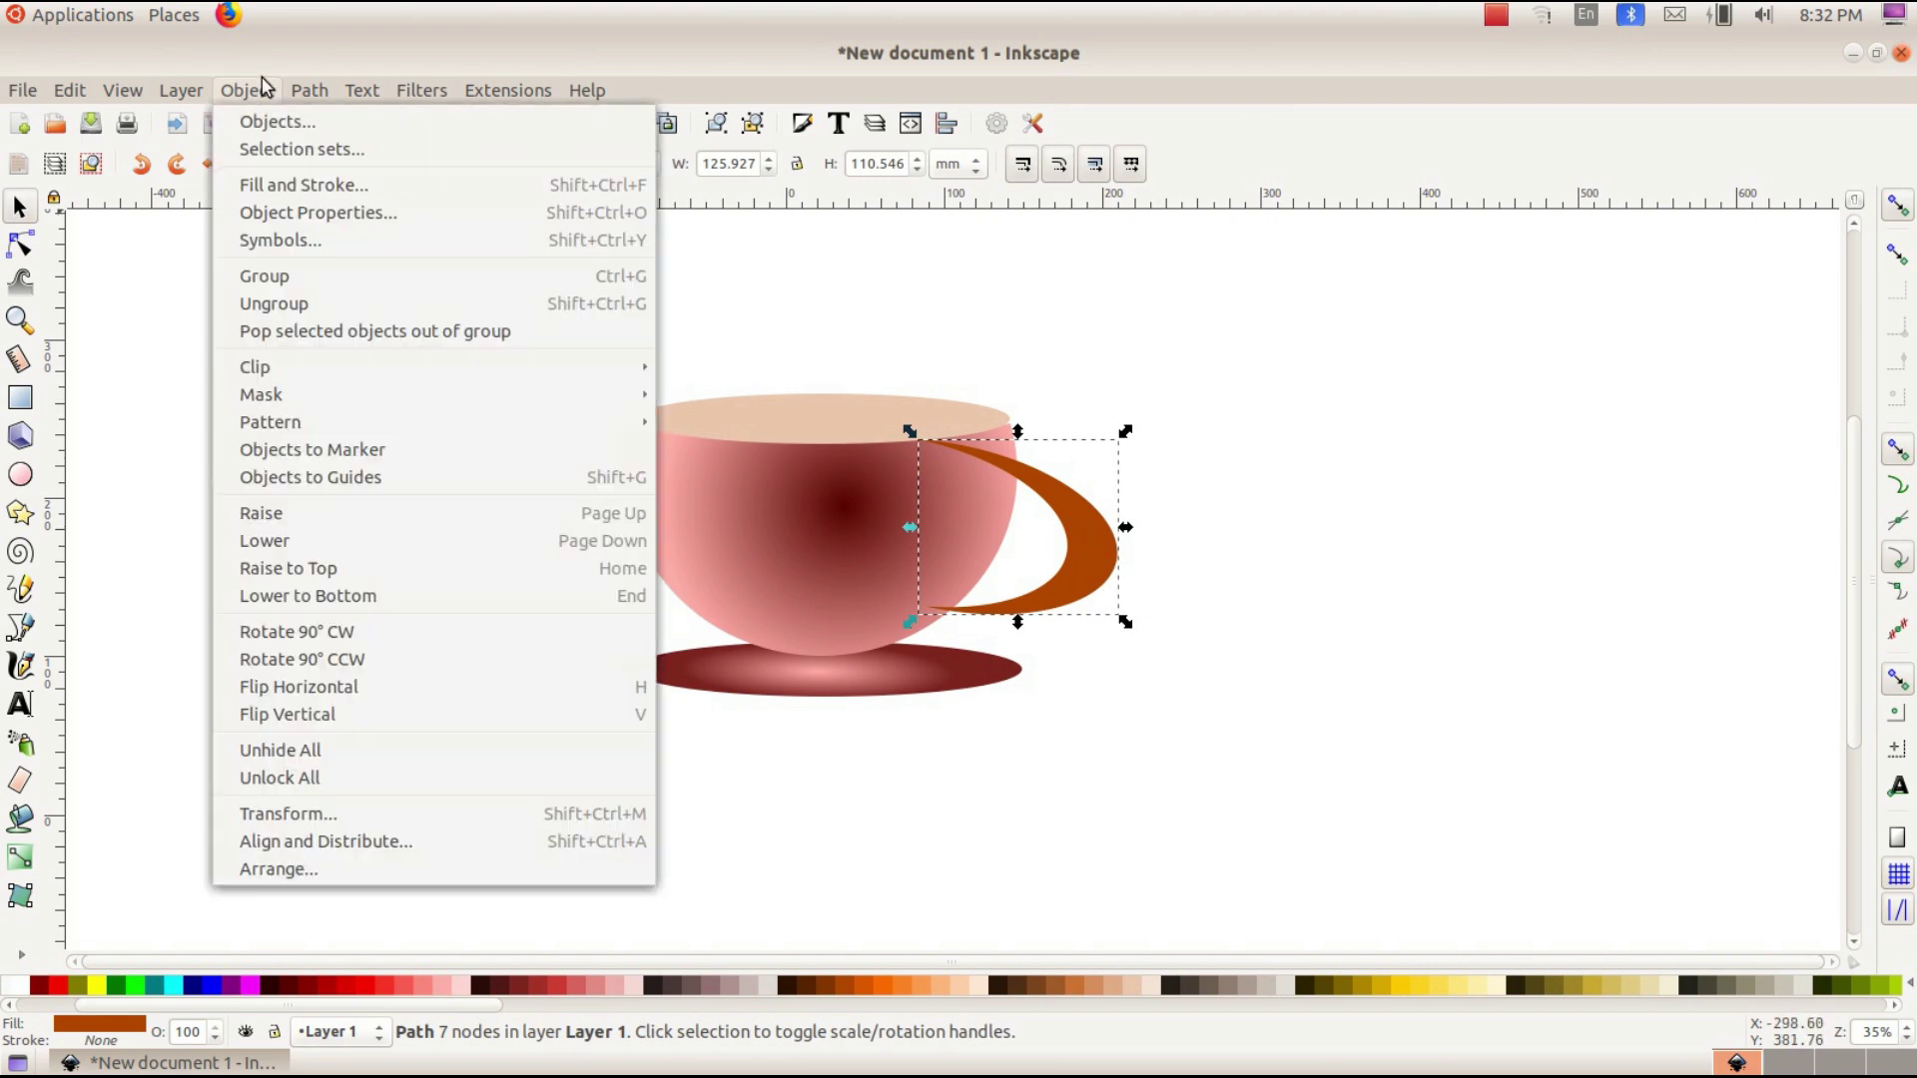
pyautogui.click(359, 537)
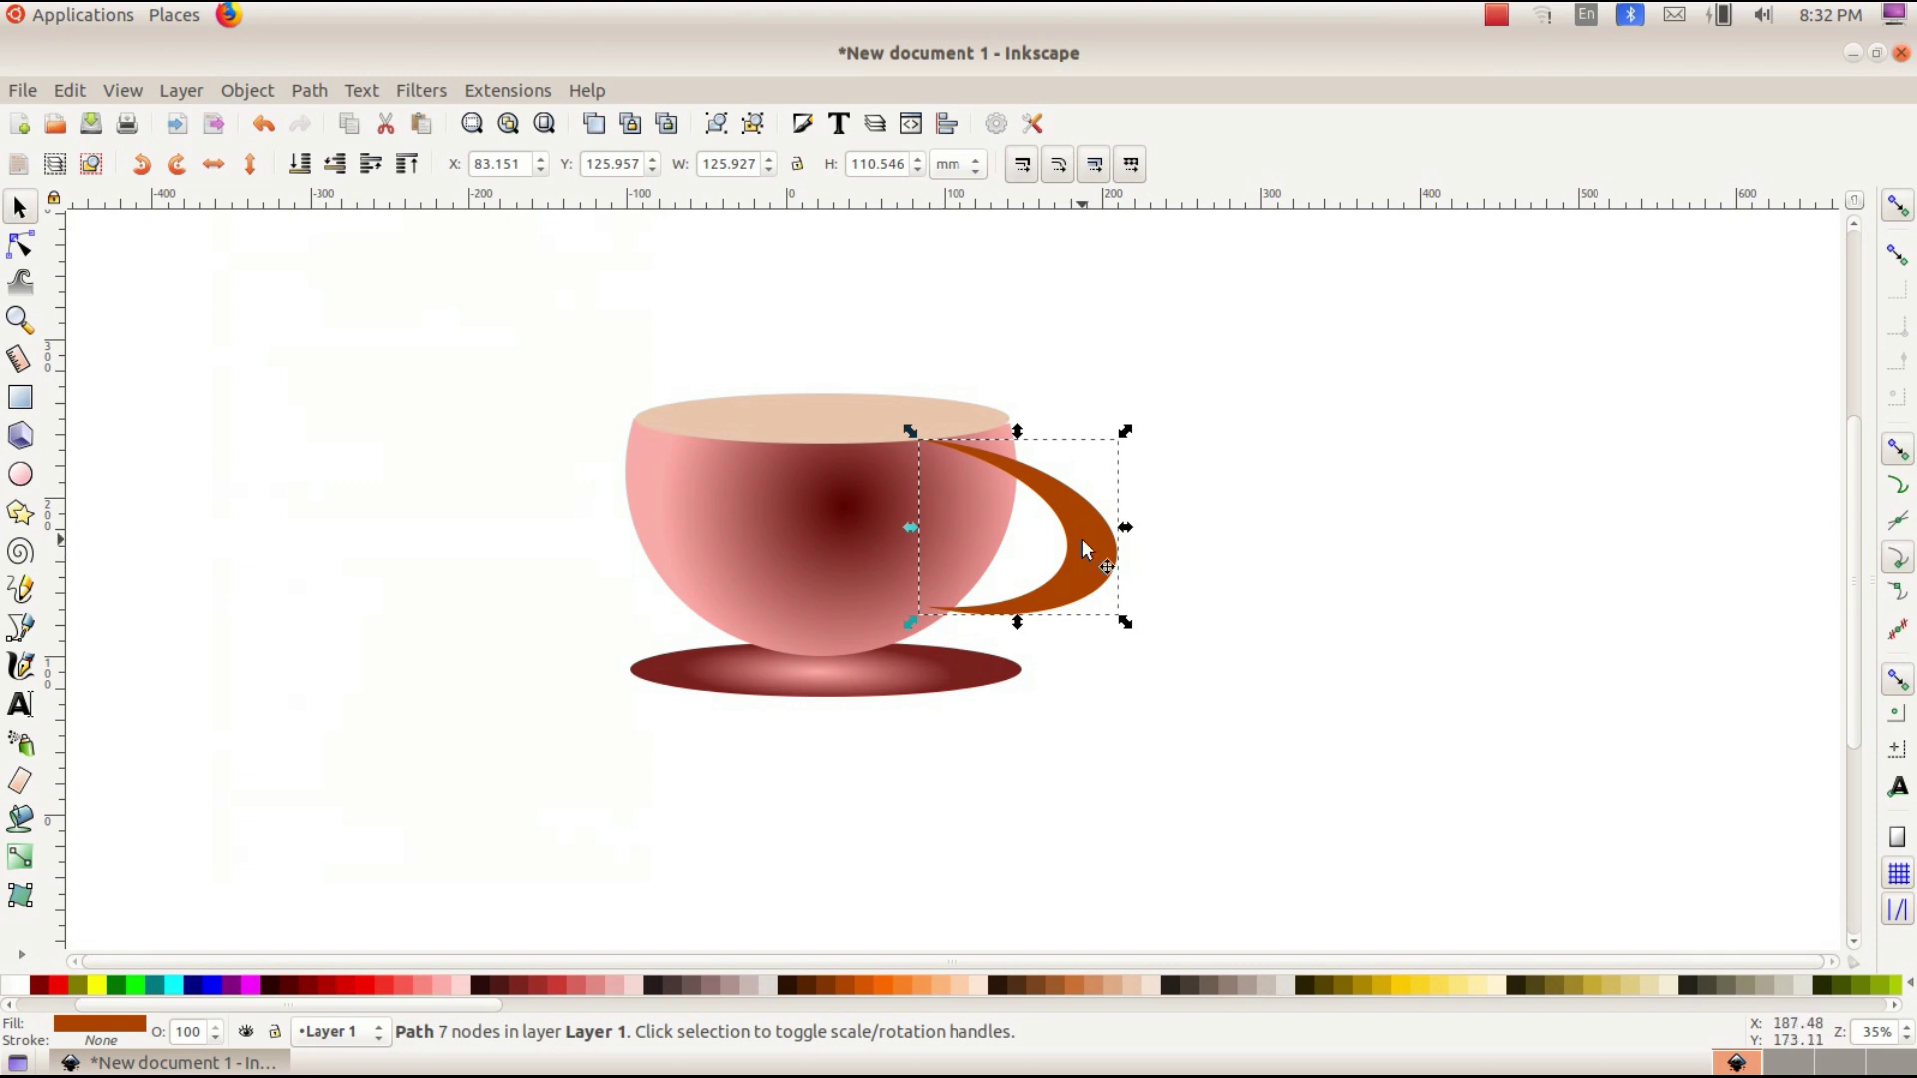
pyautogui.click(247, 91)
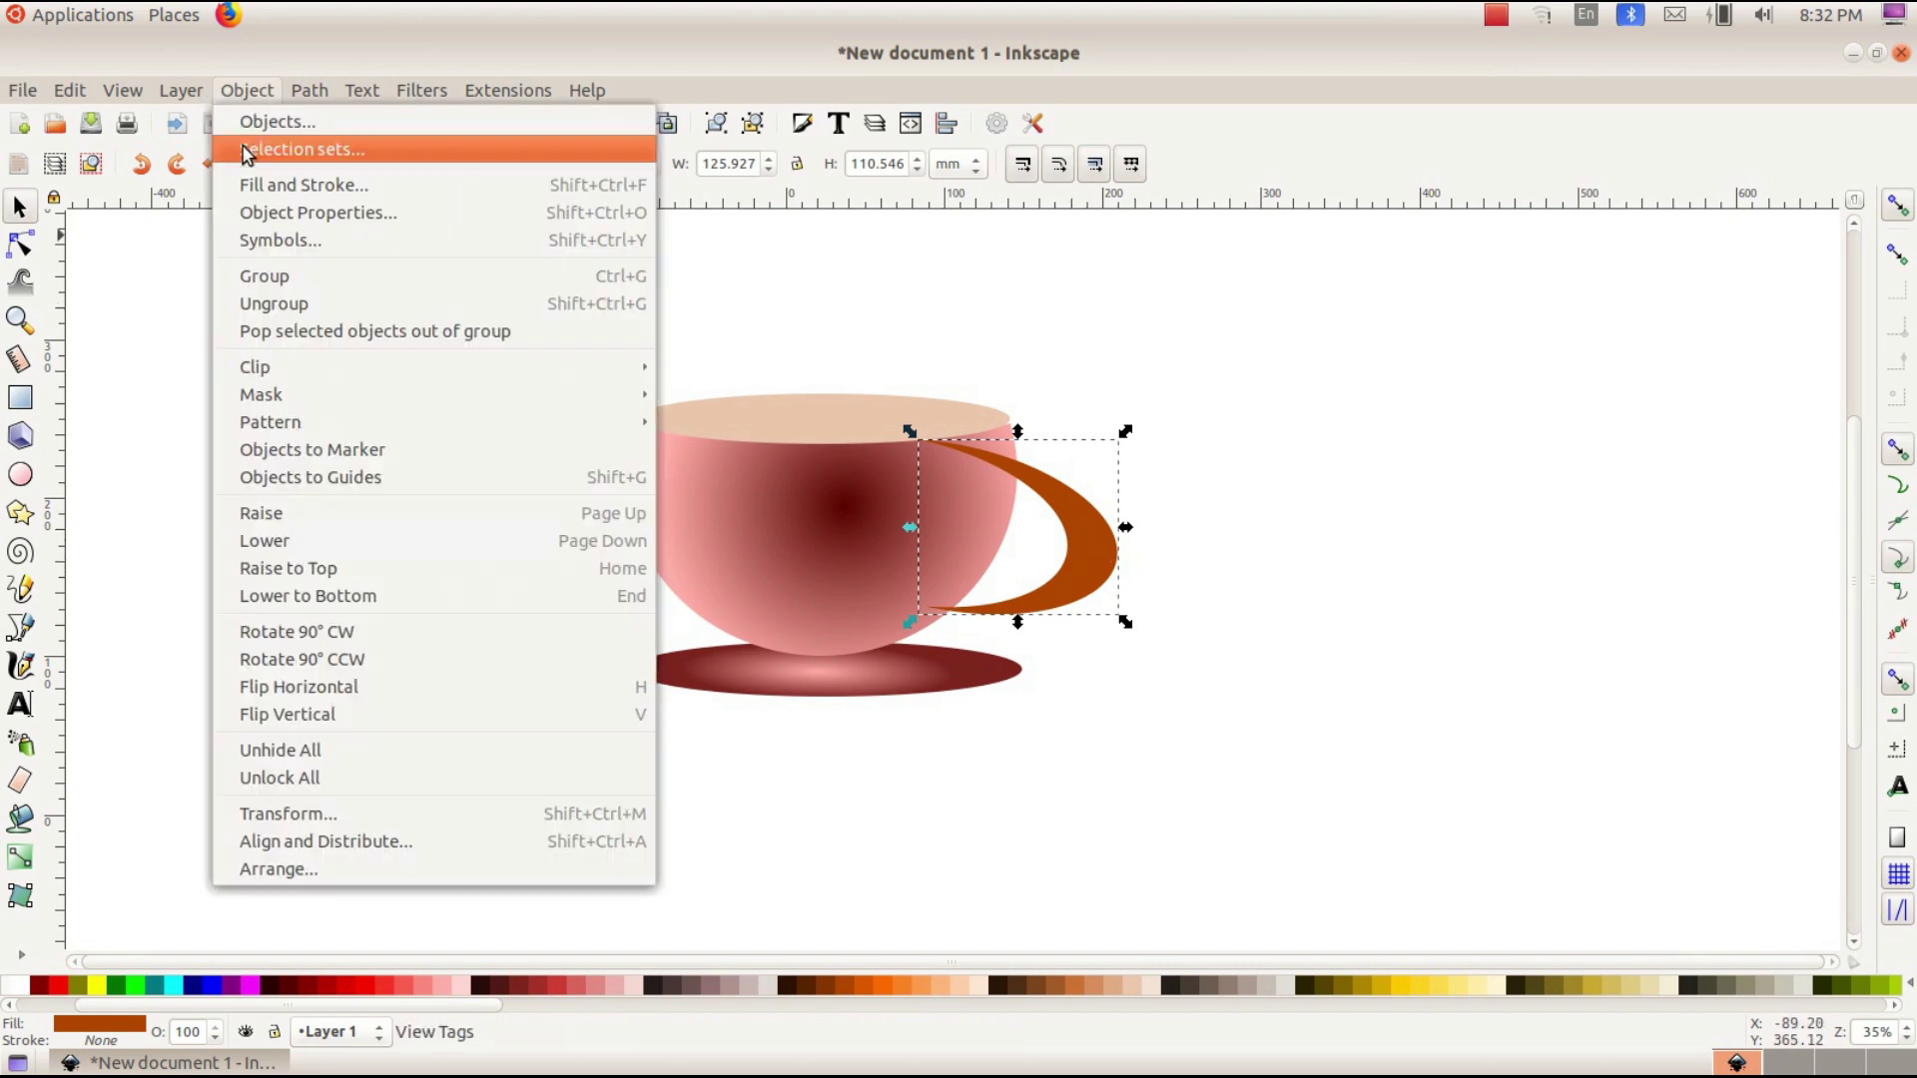
pyautogui.click(343, 569)
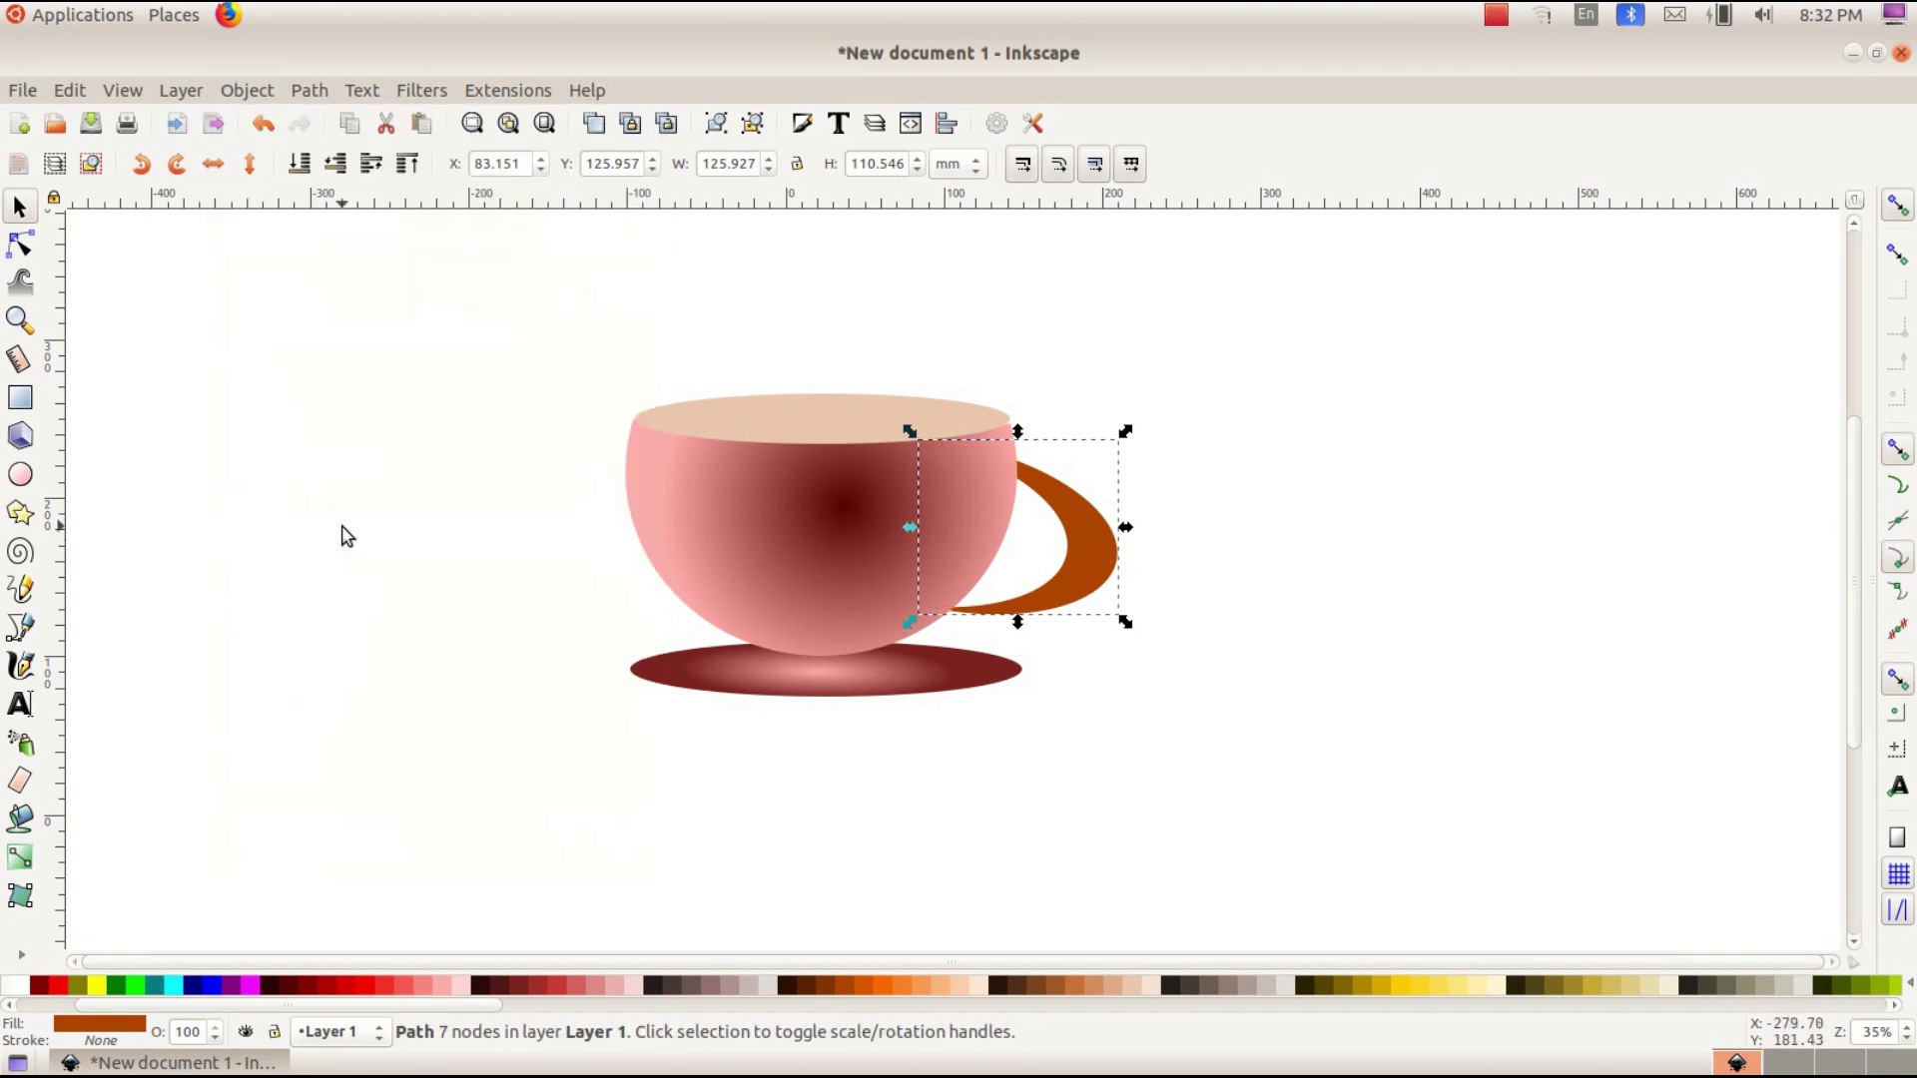
pyautogui.click(1493, 544)
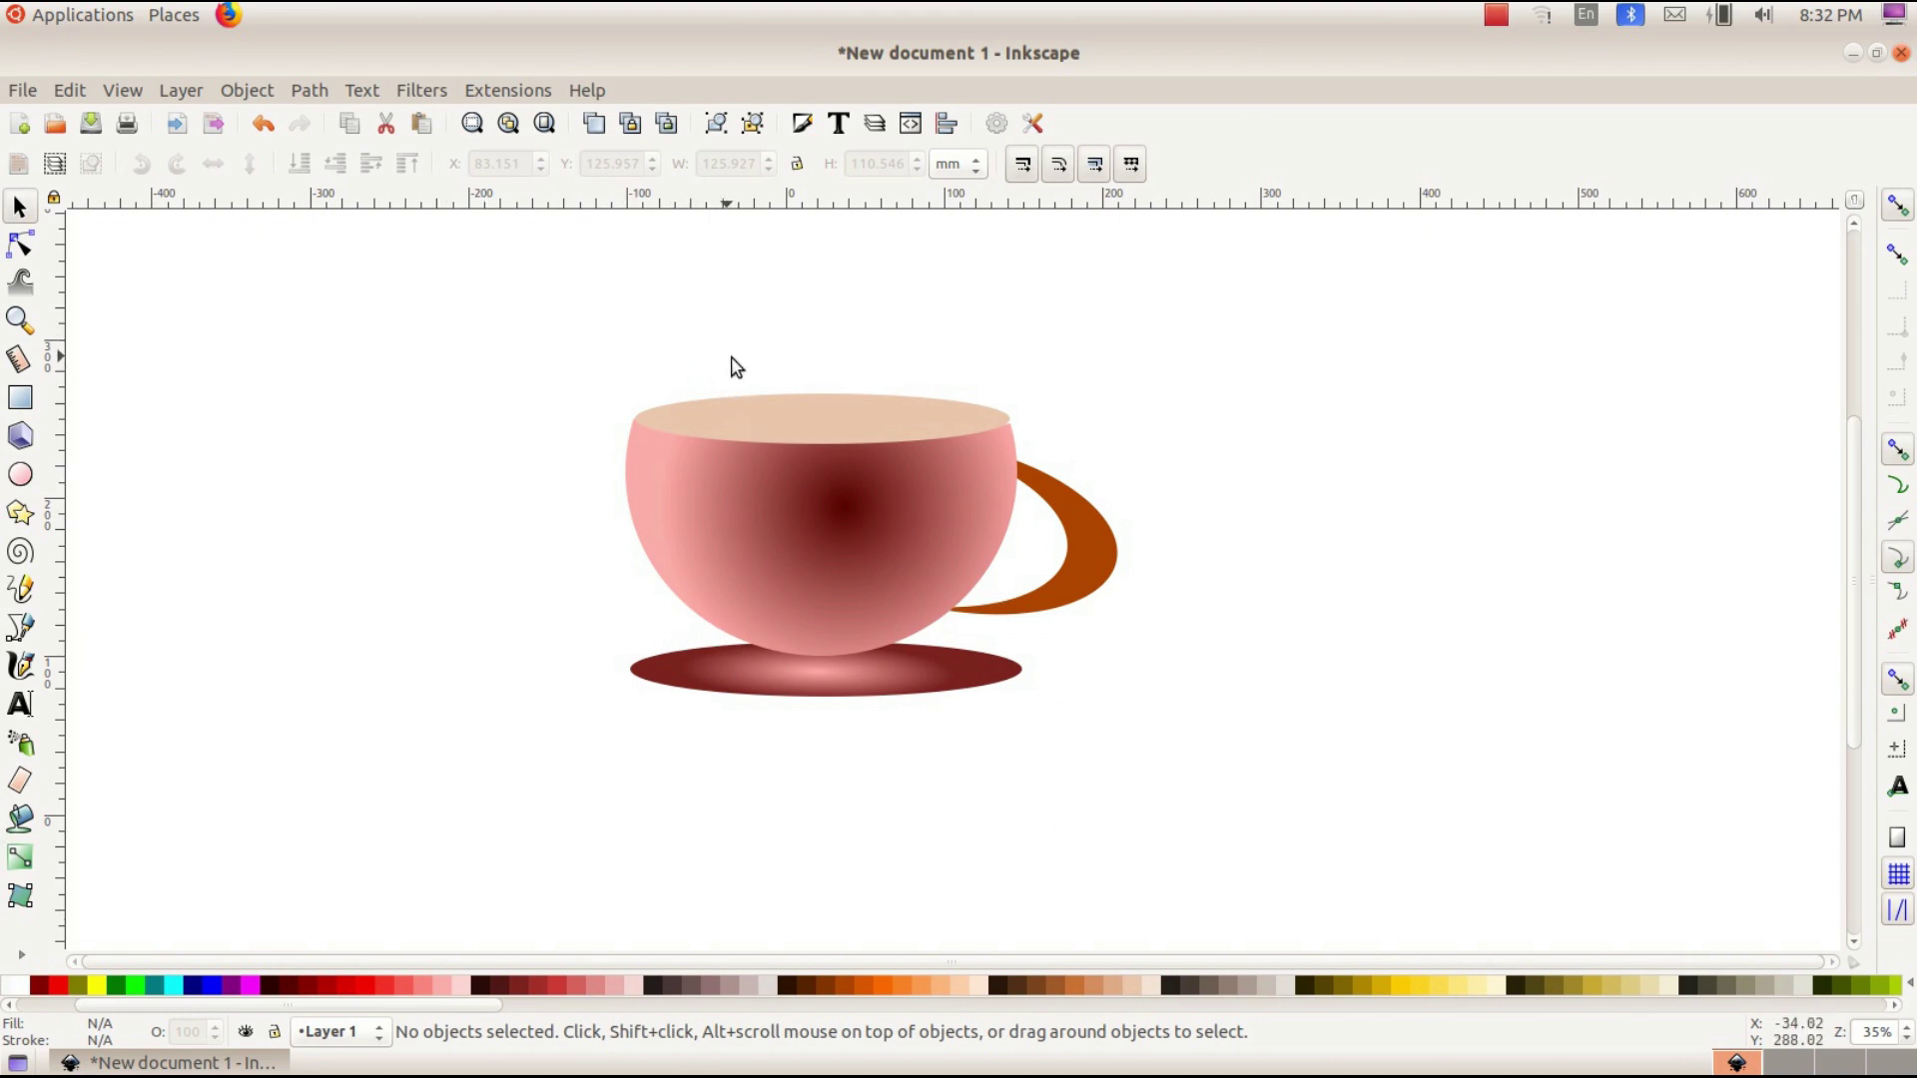
# - Draw a short slanted calligraphic stroke, about 35 mm by 78 mm, rising from the cup's rim, and fill it with pink
pyautogui.click(16, 668)
pyautogui.moveTo(705, 327)
pyautogui.mouseDown()
pyautogui.moveTo(735, 358)
pyautogui.moveTo(747, 441)
pyautogui.mouseUp()
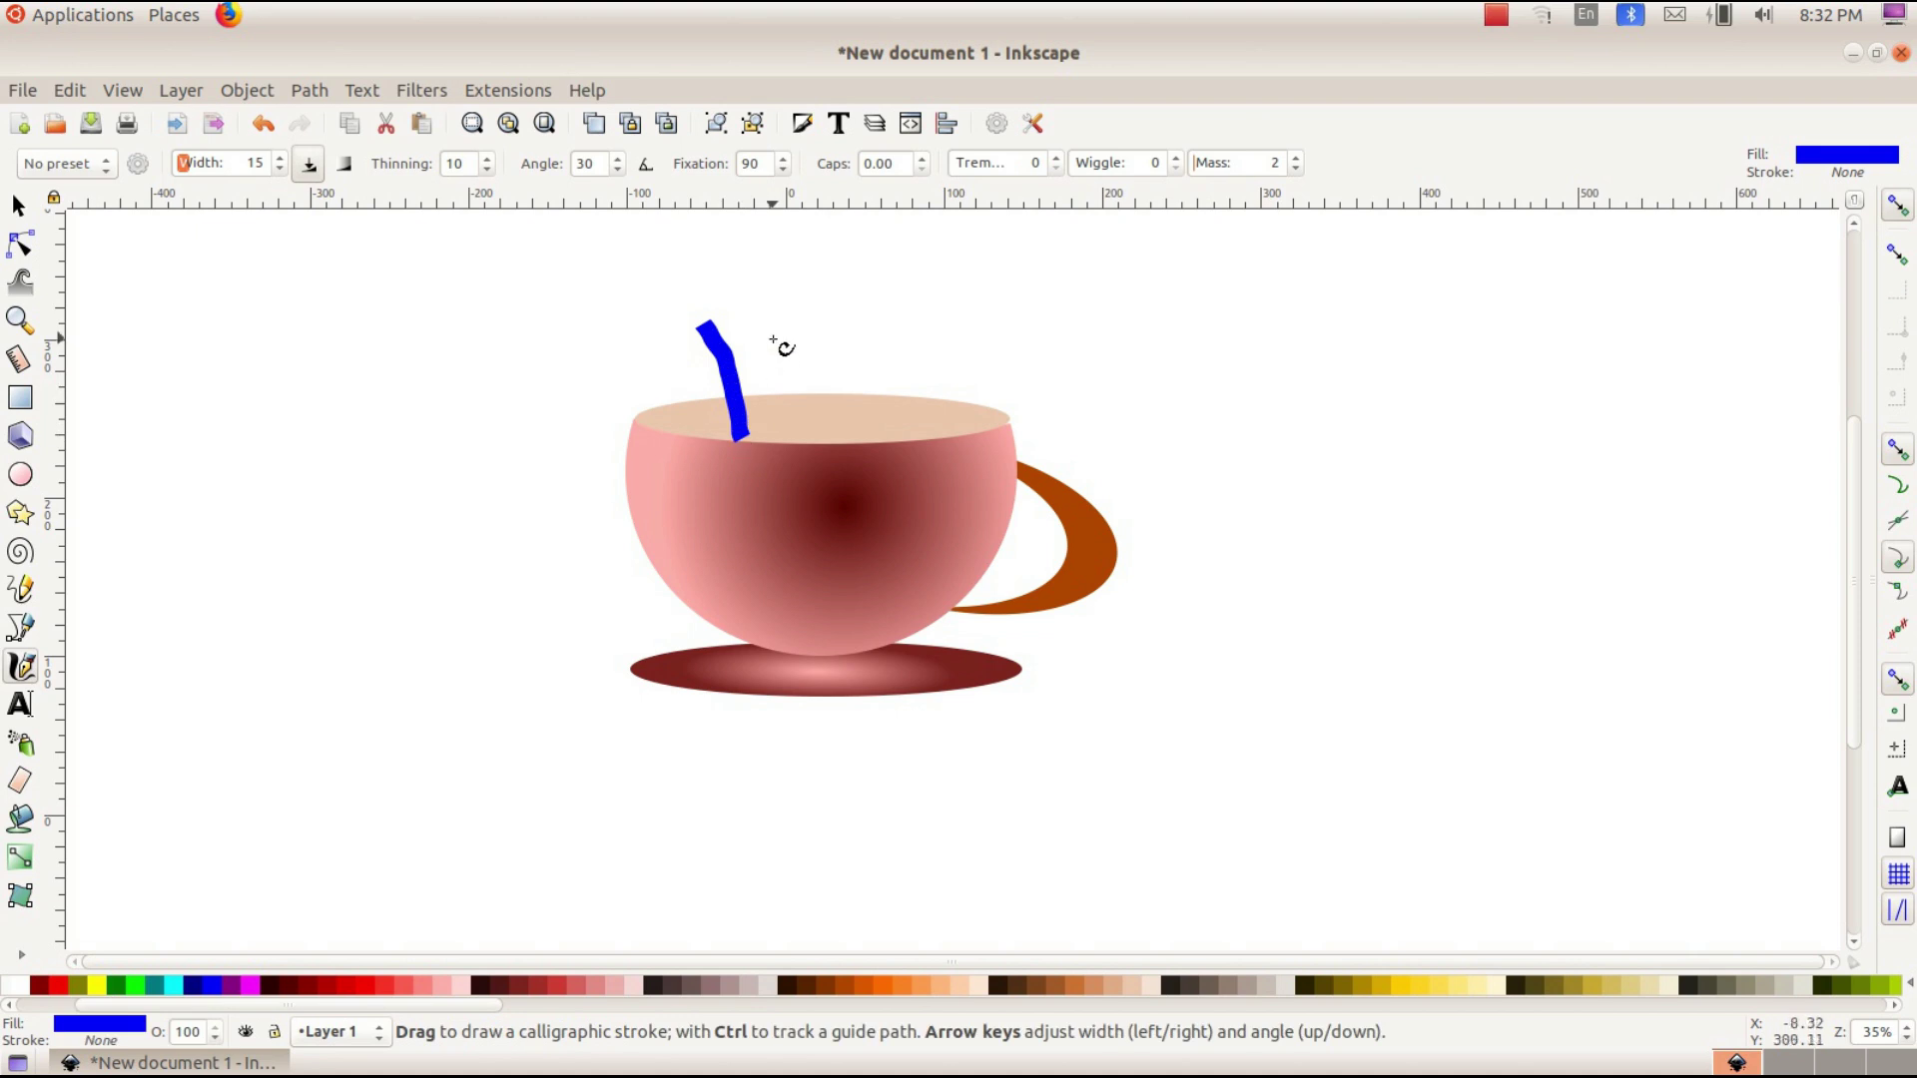
pyautogui.click(447, 983)
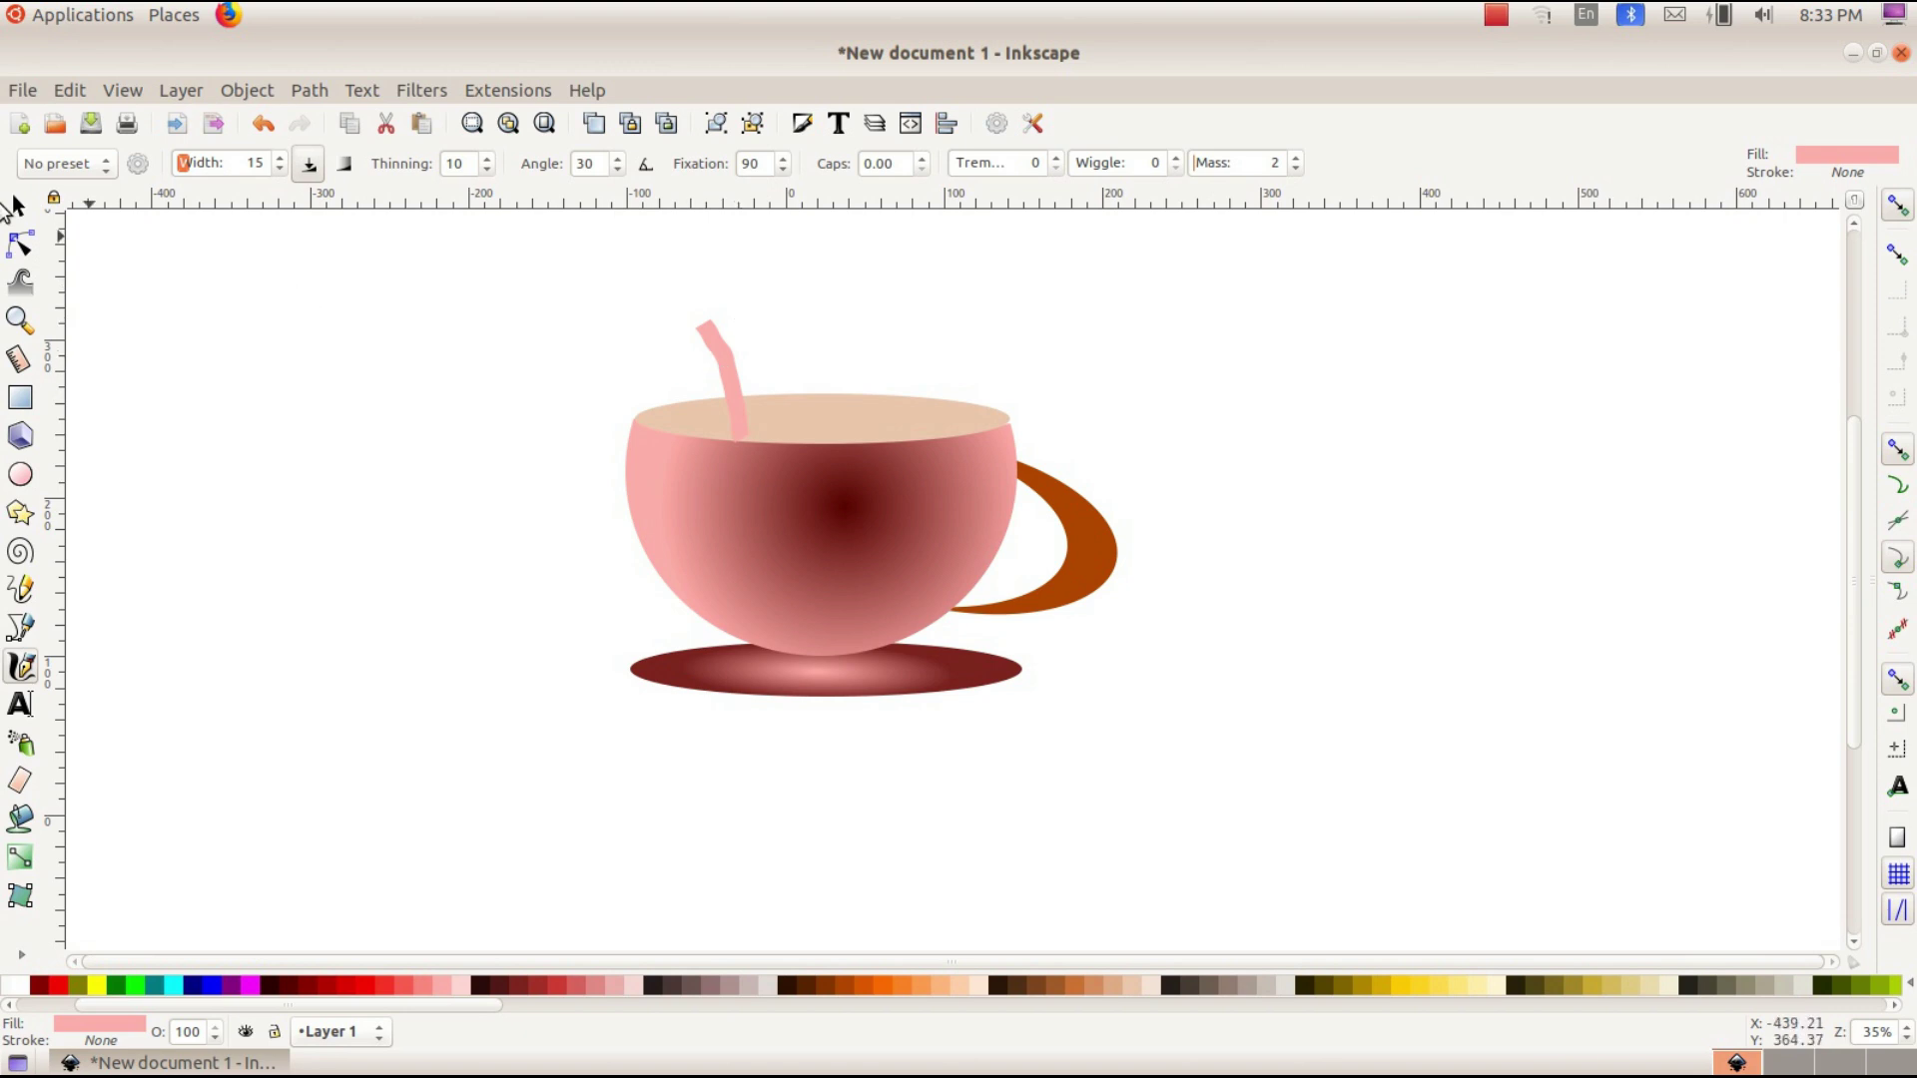
# - Move the calligraphic stroke slightly up and to the right, and fill it with pale pink #FFD5D5
pyautogui.press('s')
pyautogui.moveTo(736, 386); pyautogui.dragTo(753, 358)
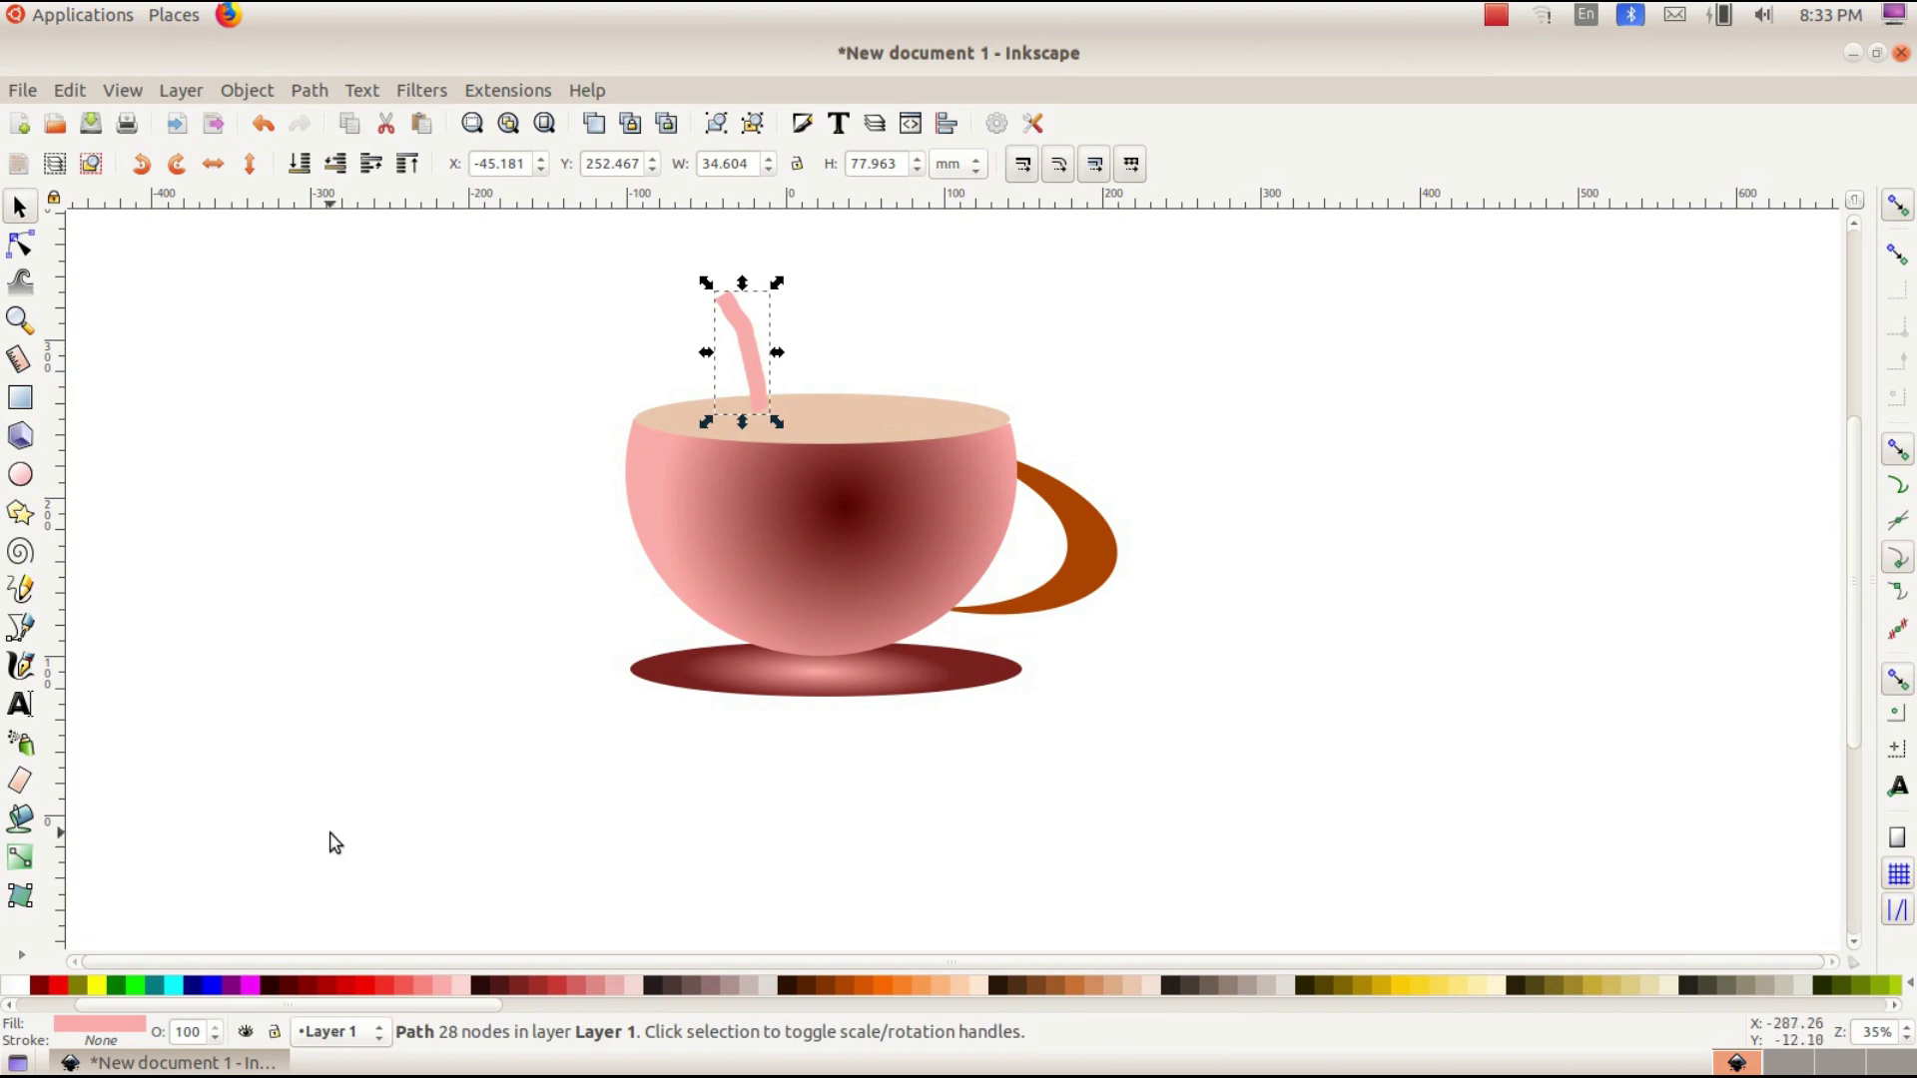
pyautogui.moveTo(470, 1004); pyautogui.dragTo(394, 1005)
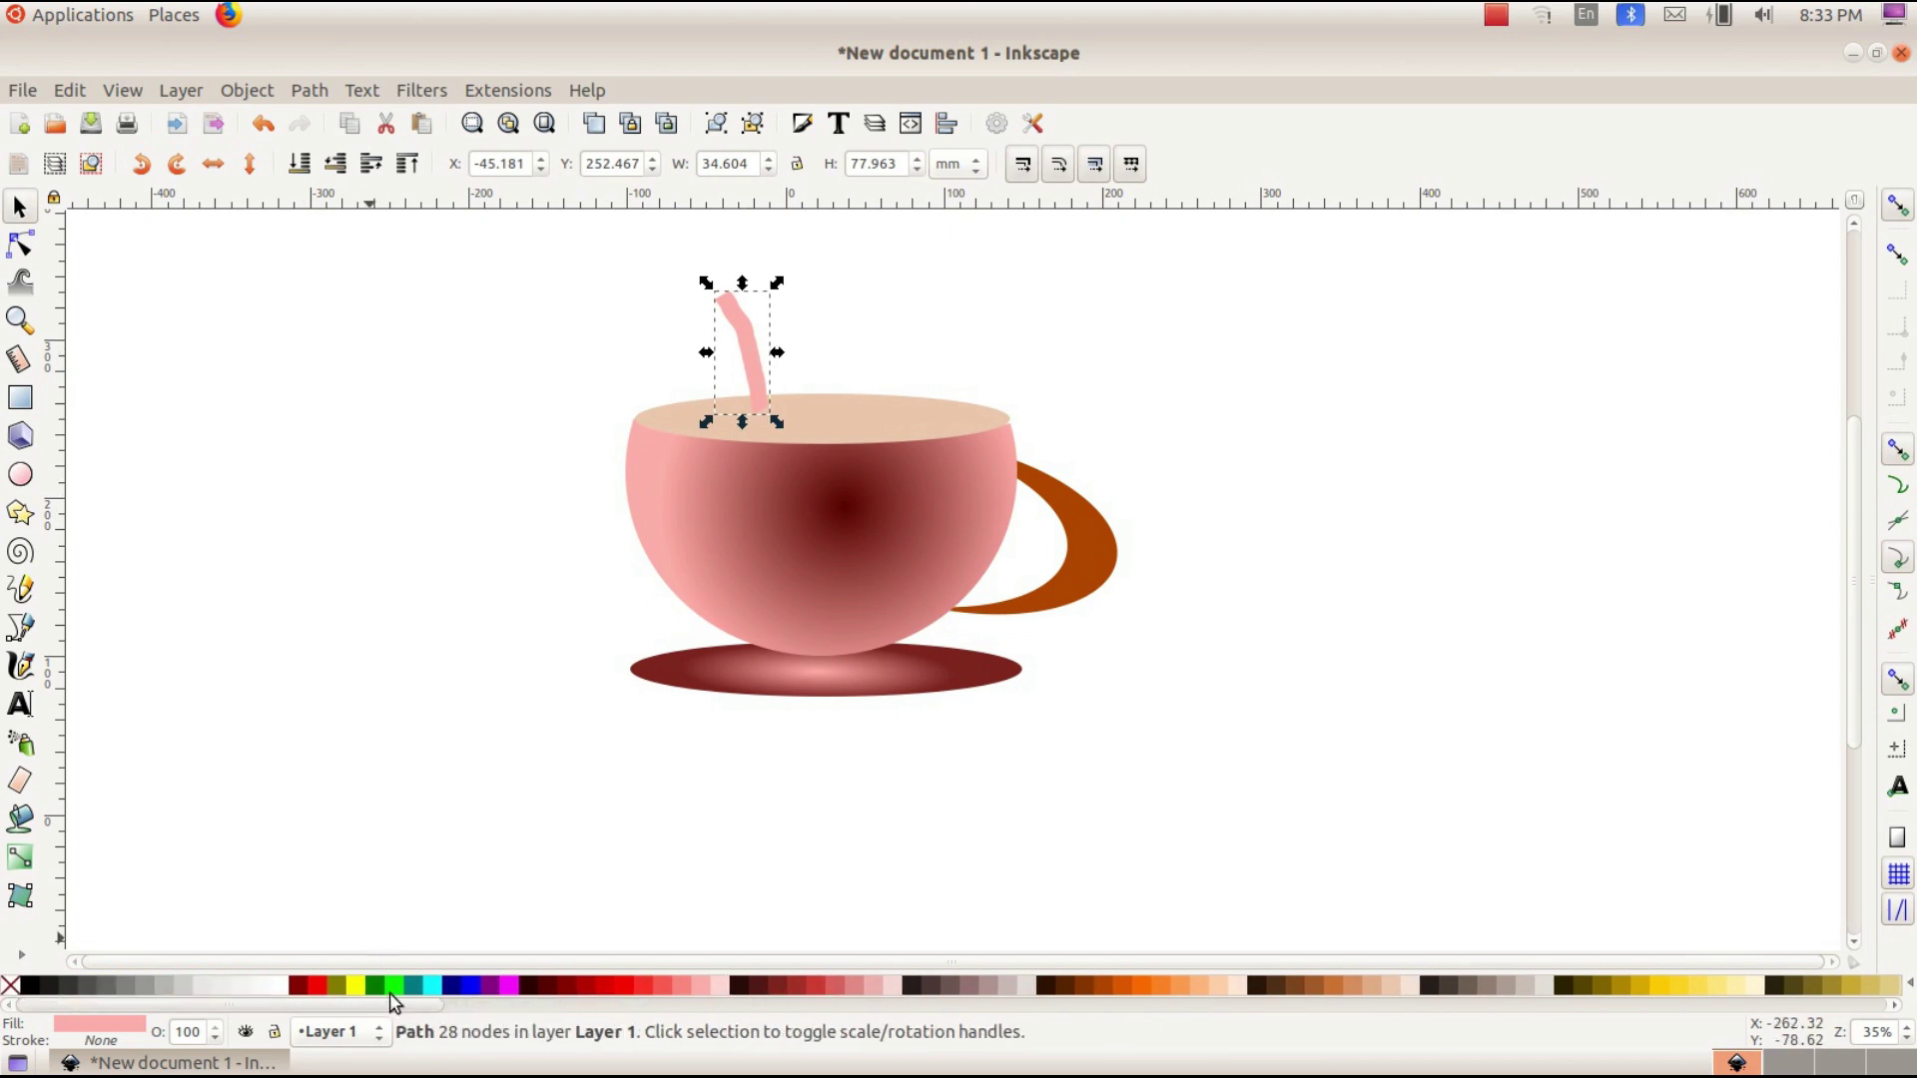
pyautogui.click(723, 987)
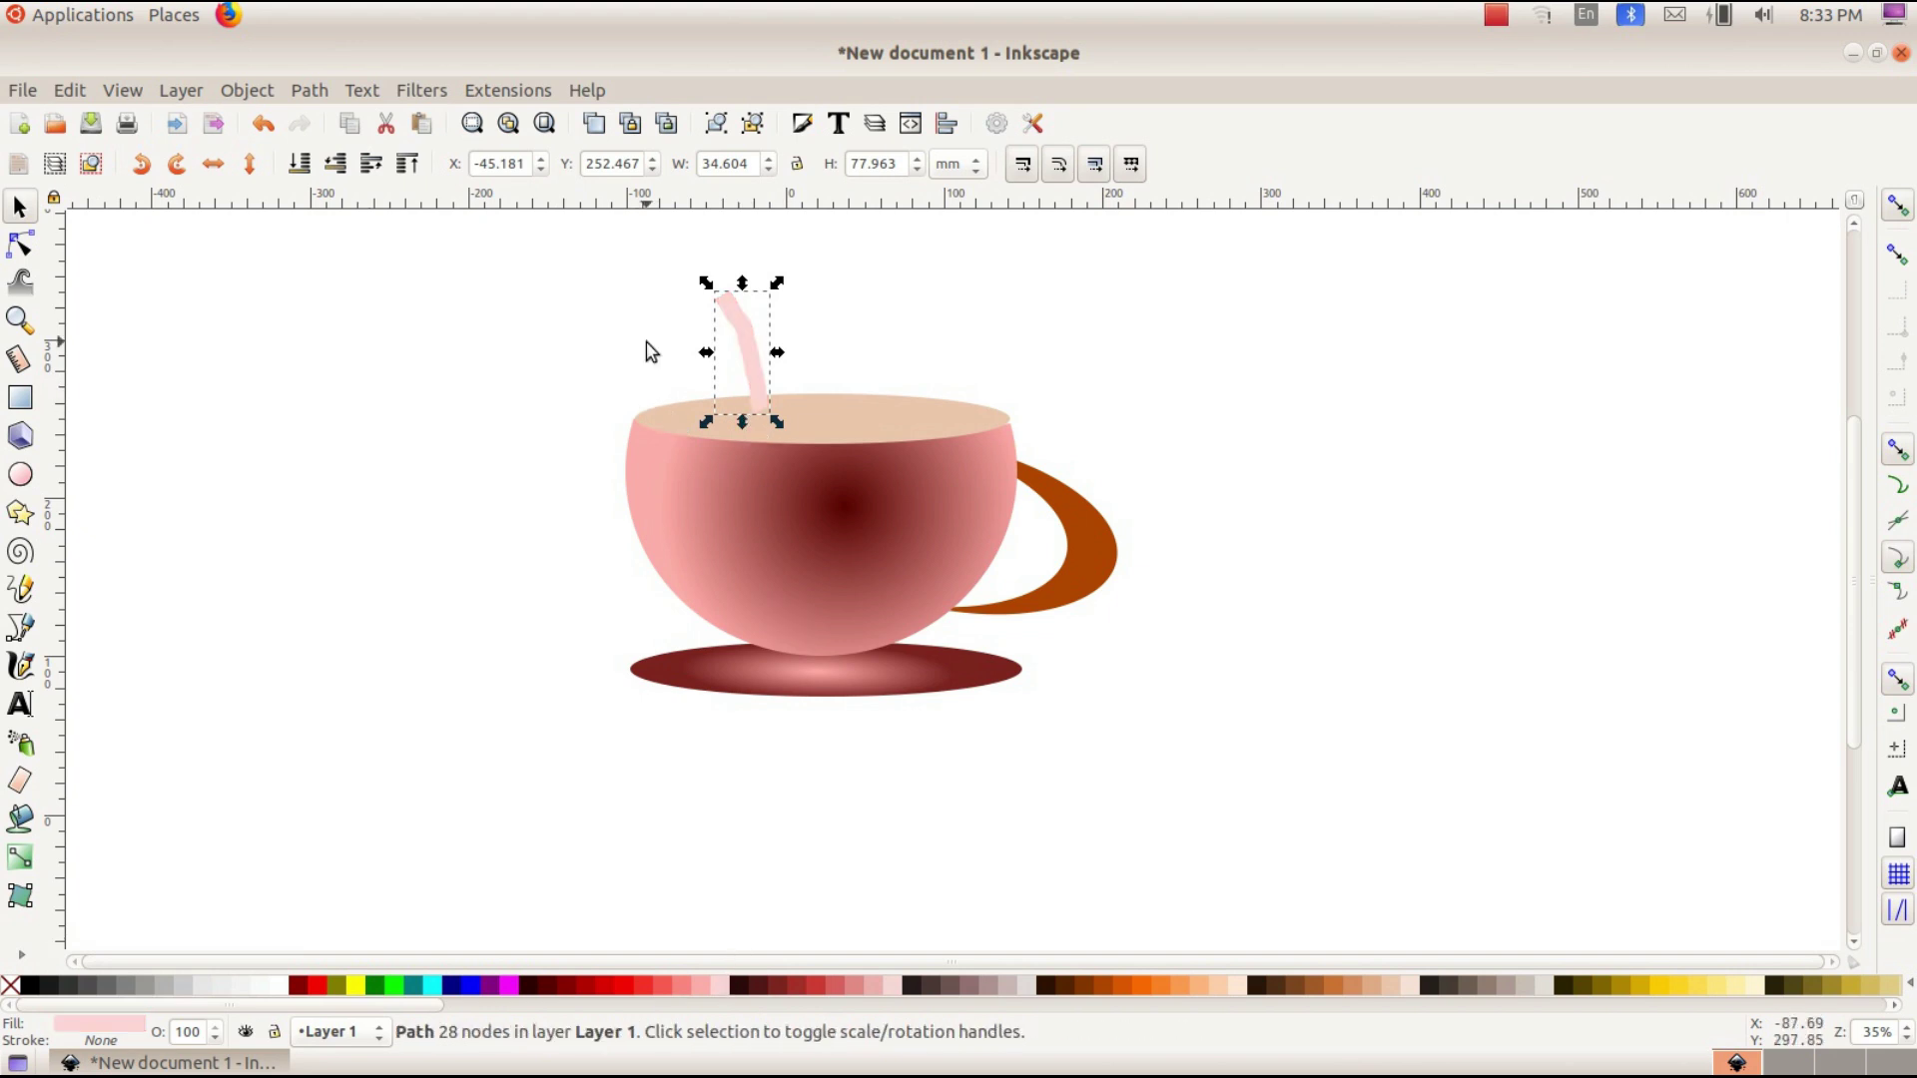
# - Duplicate the pale pink stroke twice, placing each copy about 37 mm right of the previous one and slightly higher
pyautogui.click(69, 90)
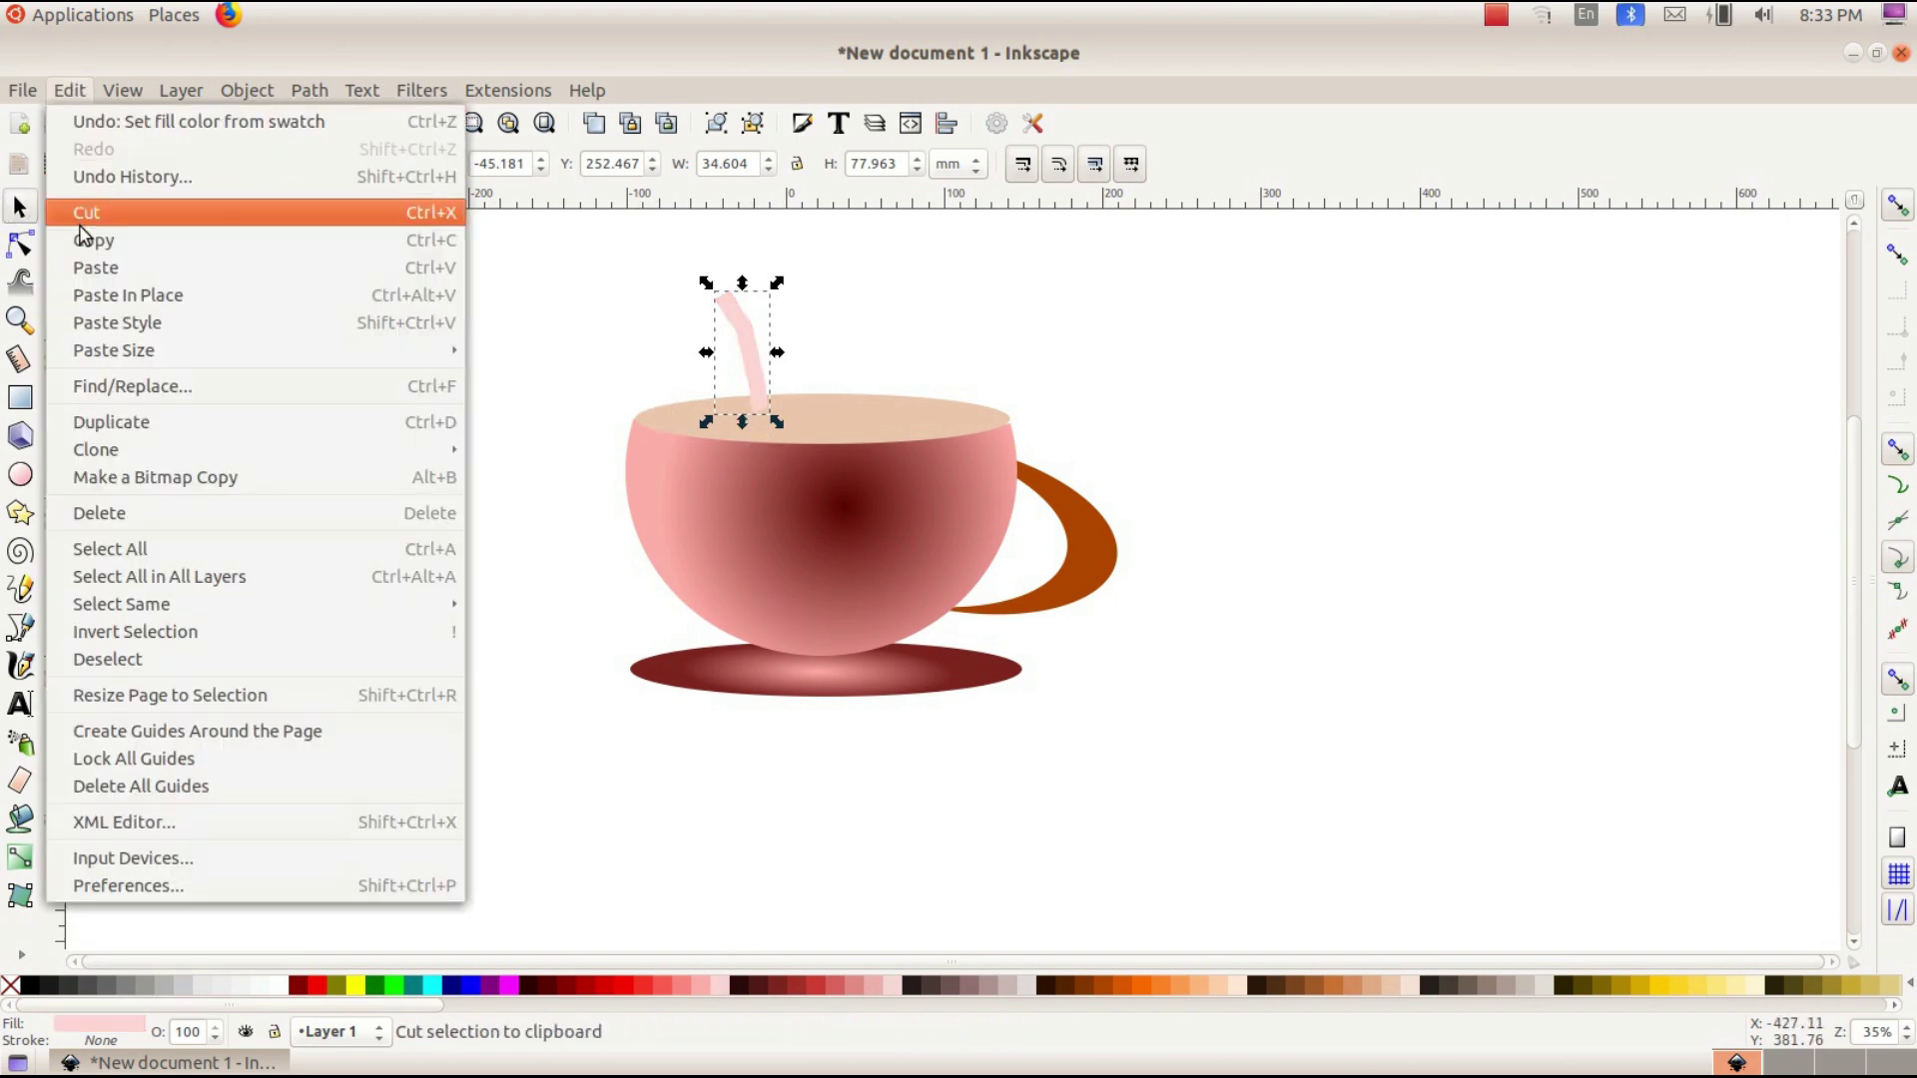
pyautogui.click(193, 419)
pyautogui.moveTo(756, 344); pyautogui.dragTo(815, 339)
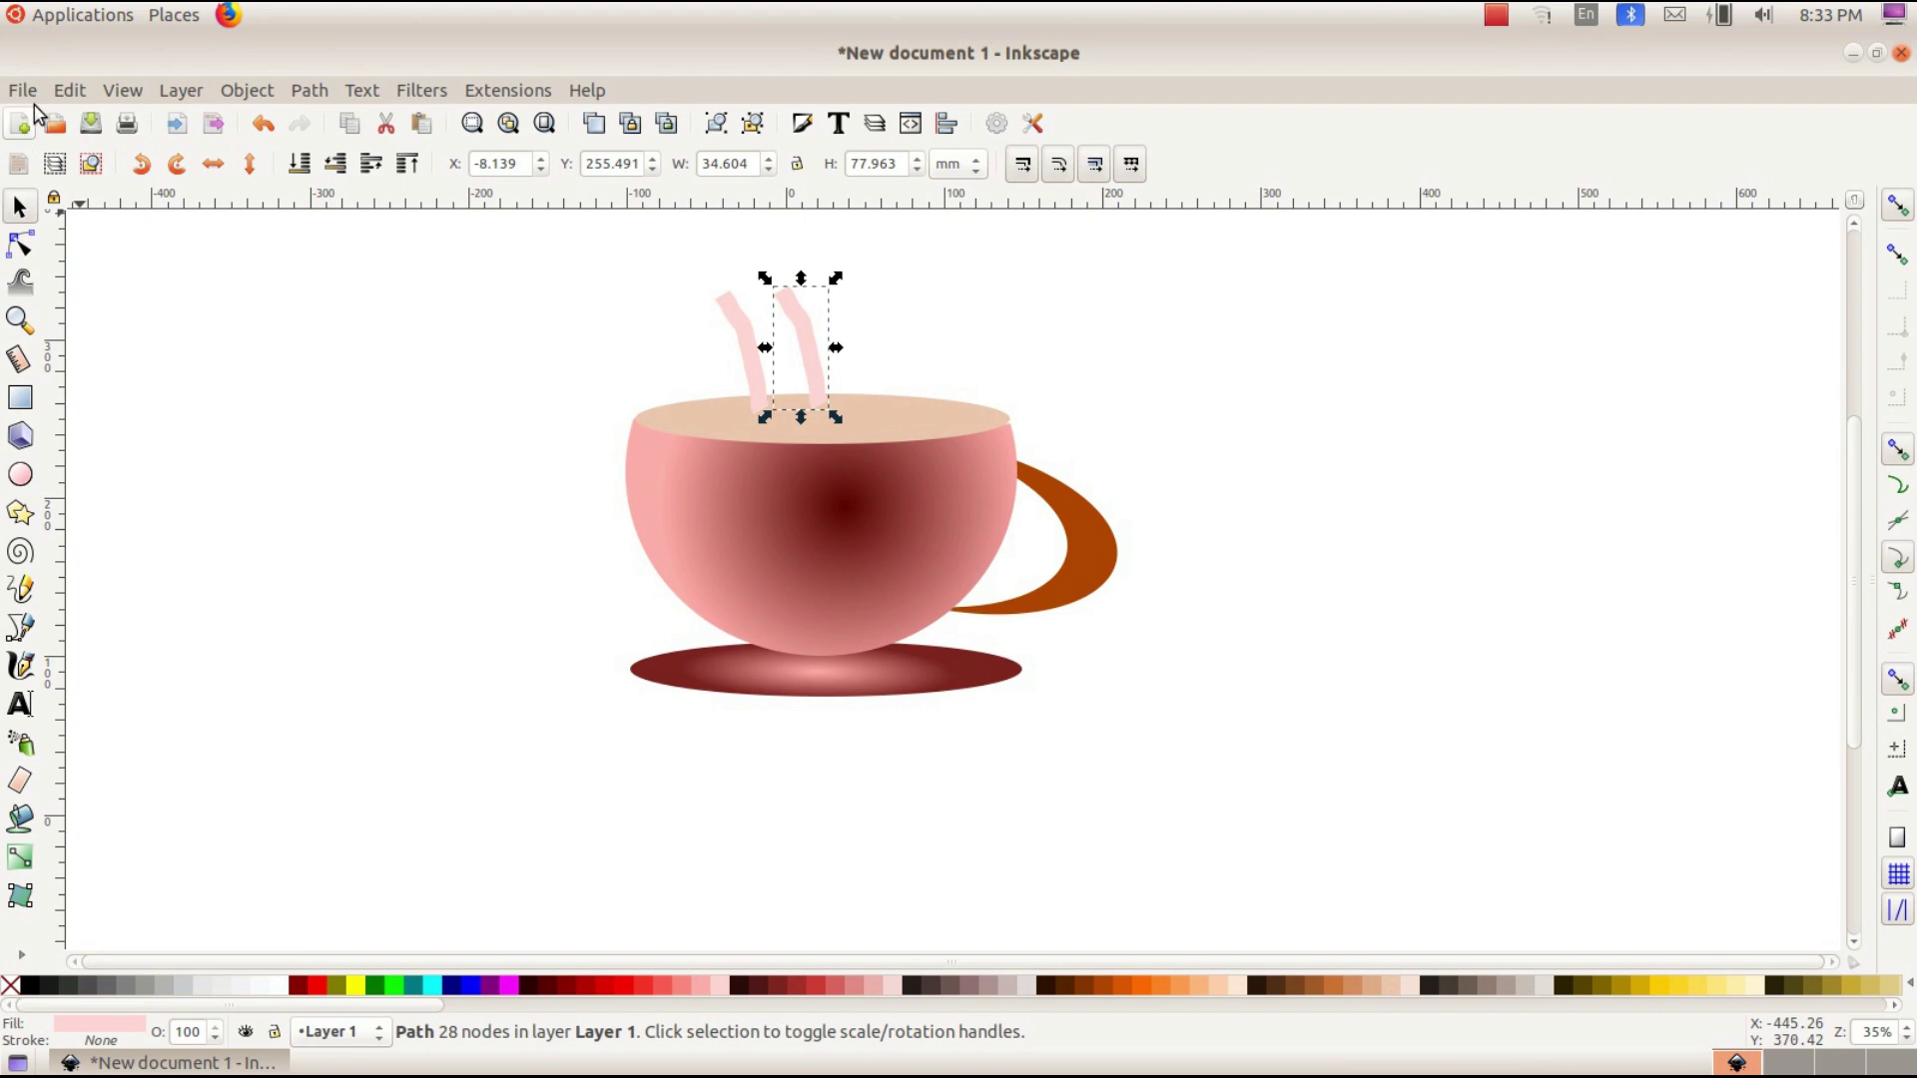
pyautogui.click(70, 90)
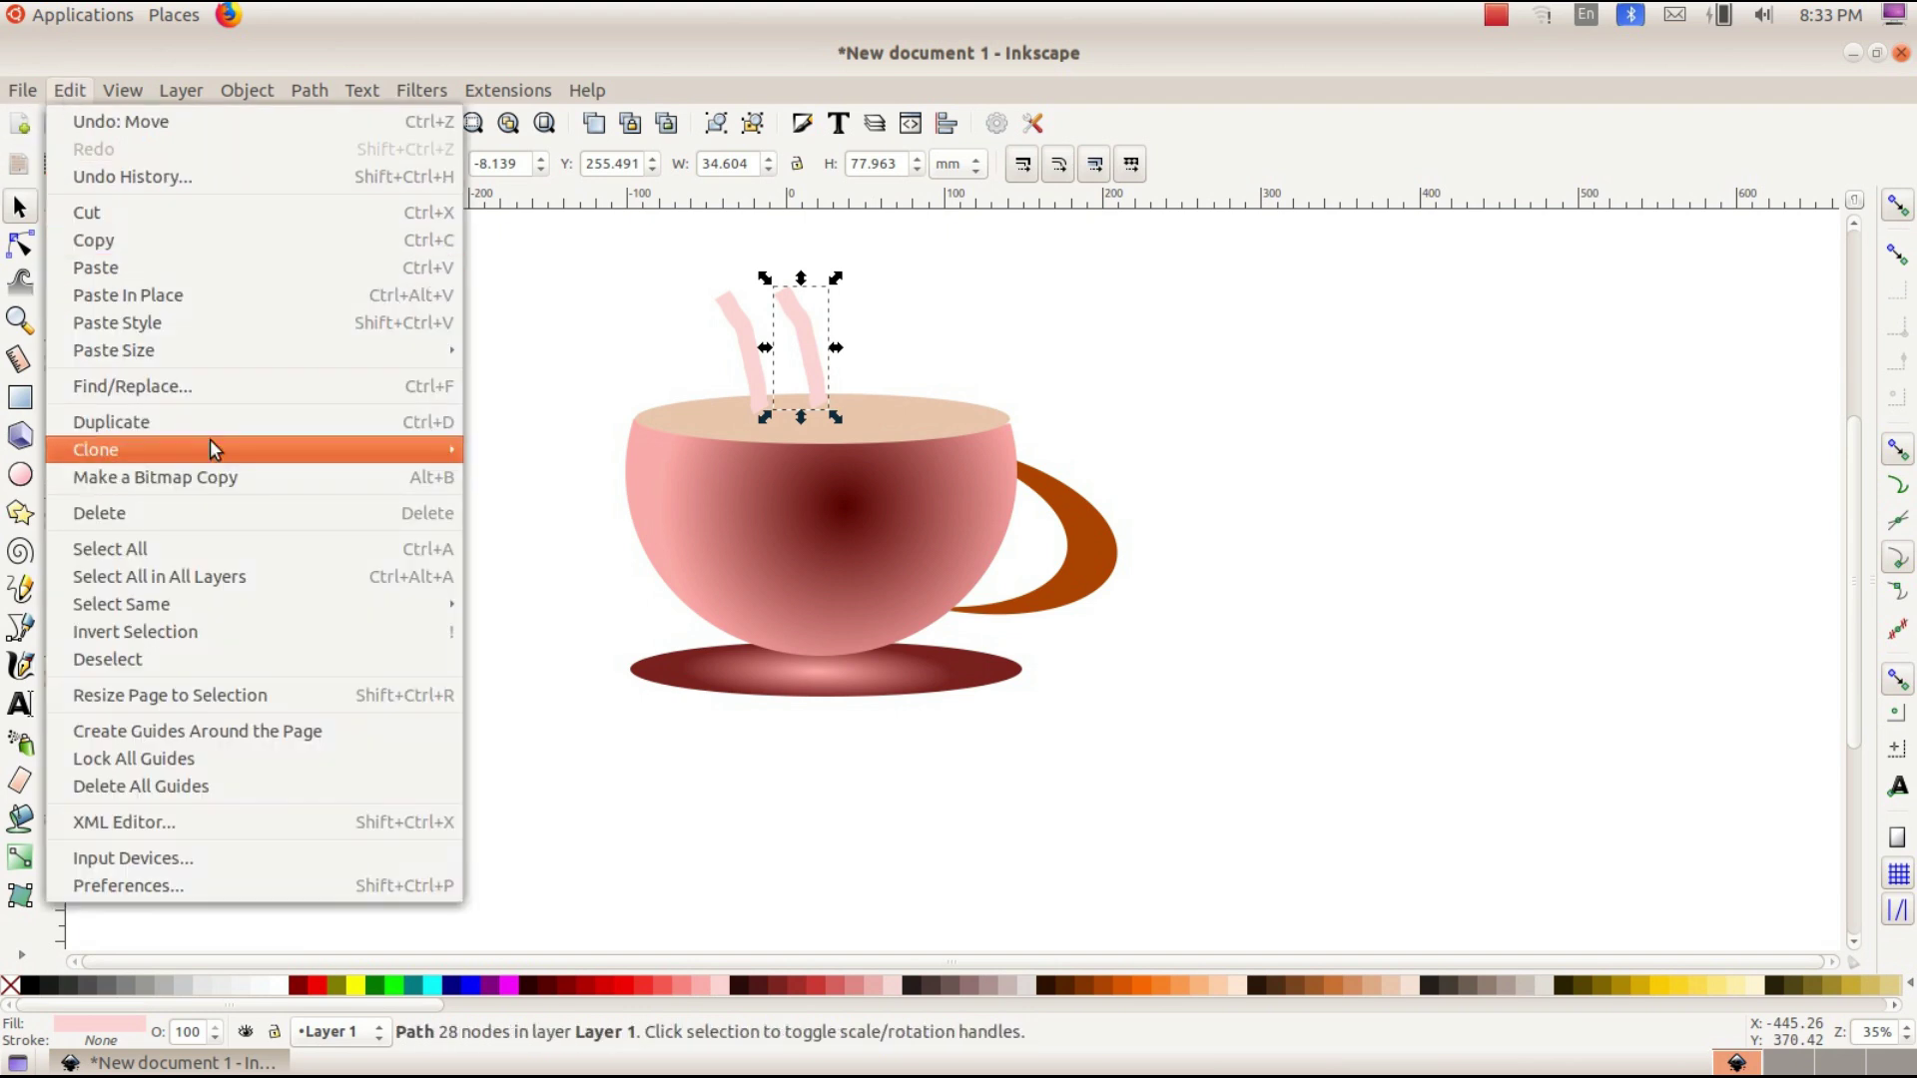
pyautogui.click(226, 419)
pyautogui.moveTo(815, 347); pyautogui.dragTo(879, 348)
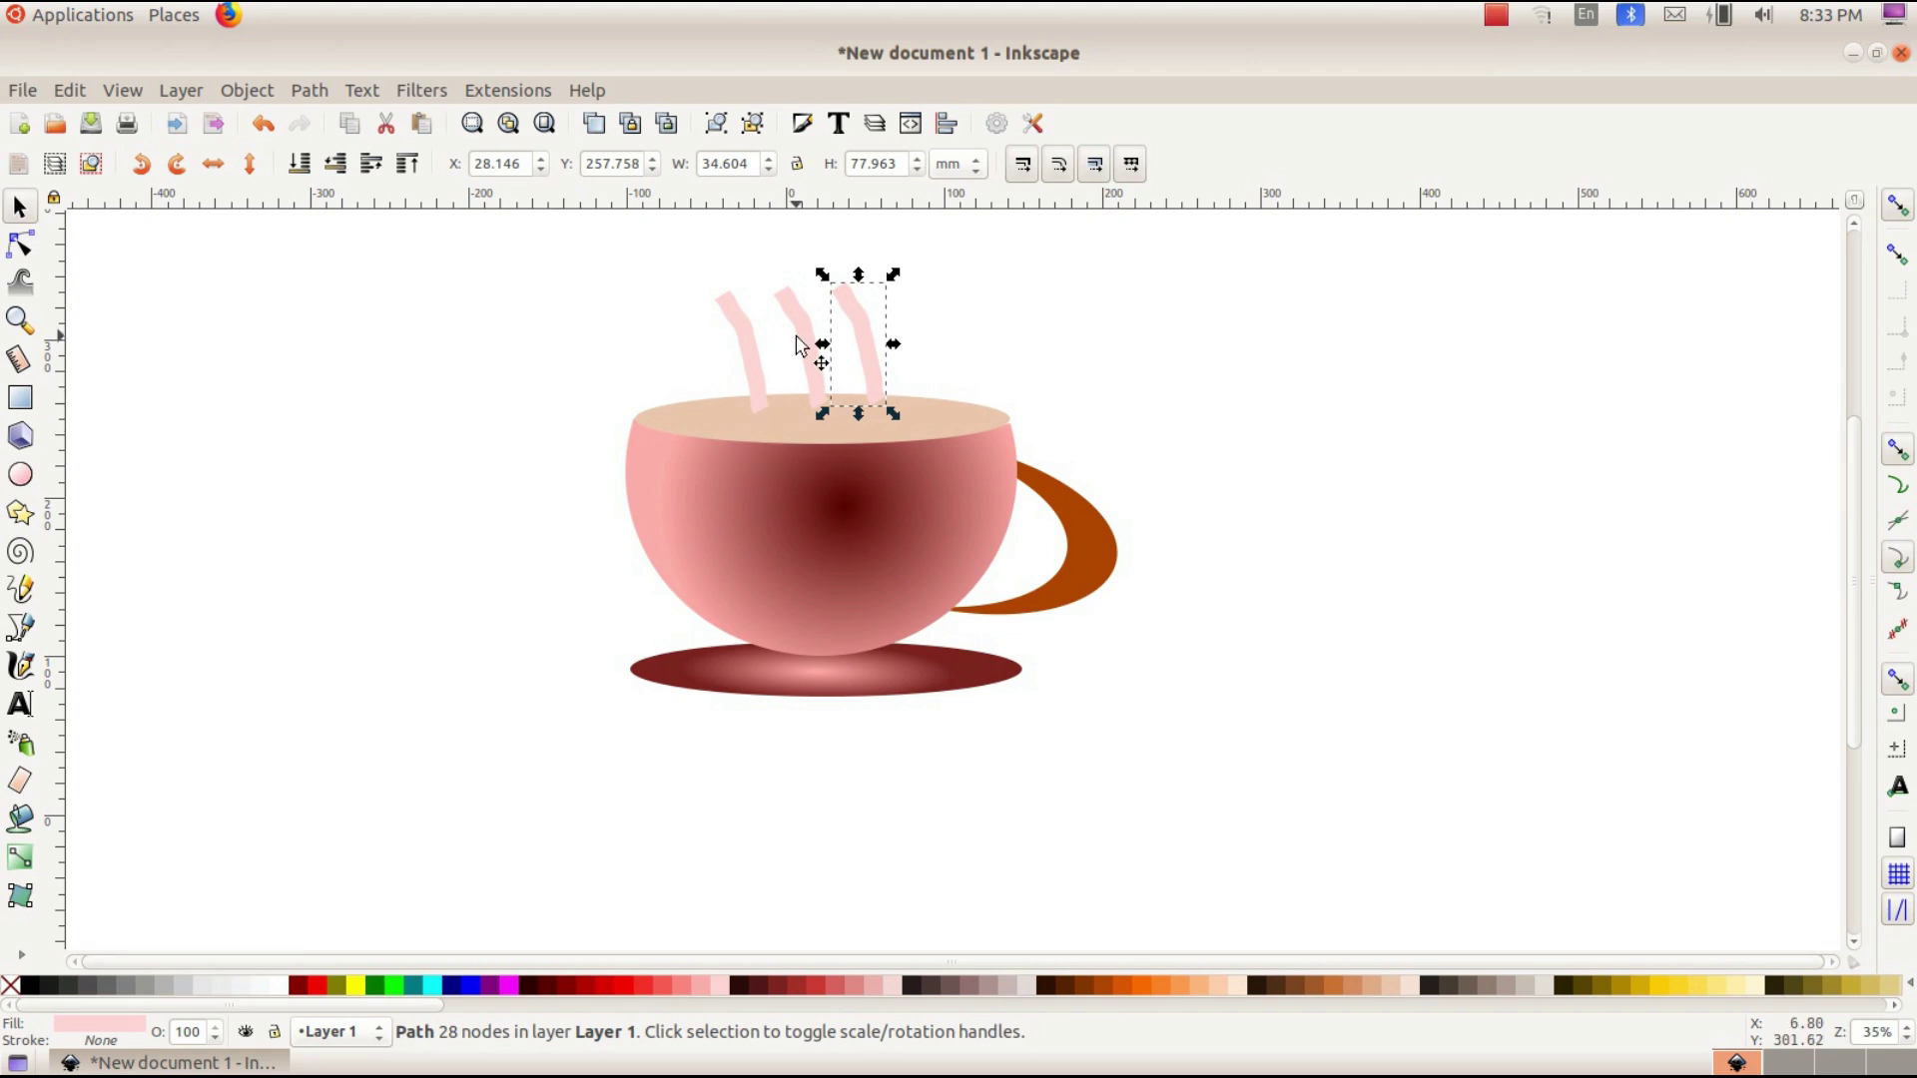
# - Apply a 12% blur to all three strokes above the cup to turn them into steam
pyautogui.moveTo(676, 268); pyautogui.dragTo(968, 395)
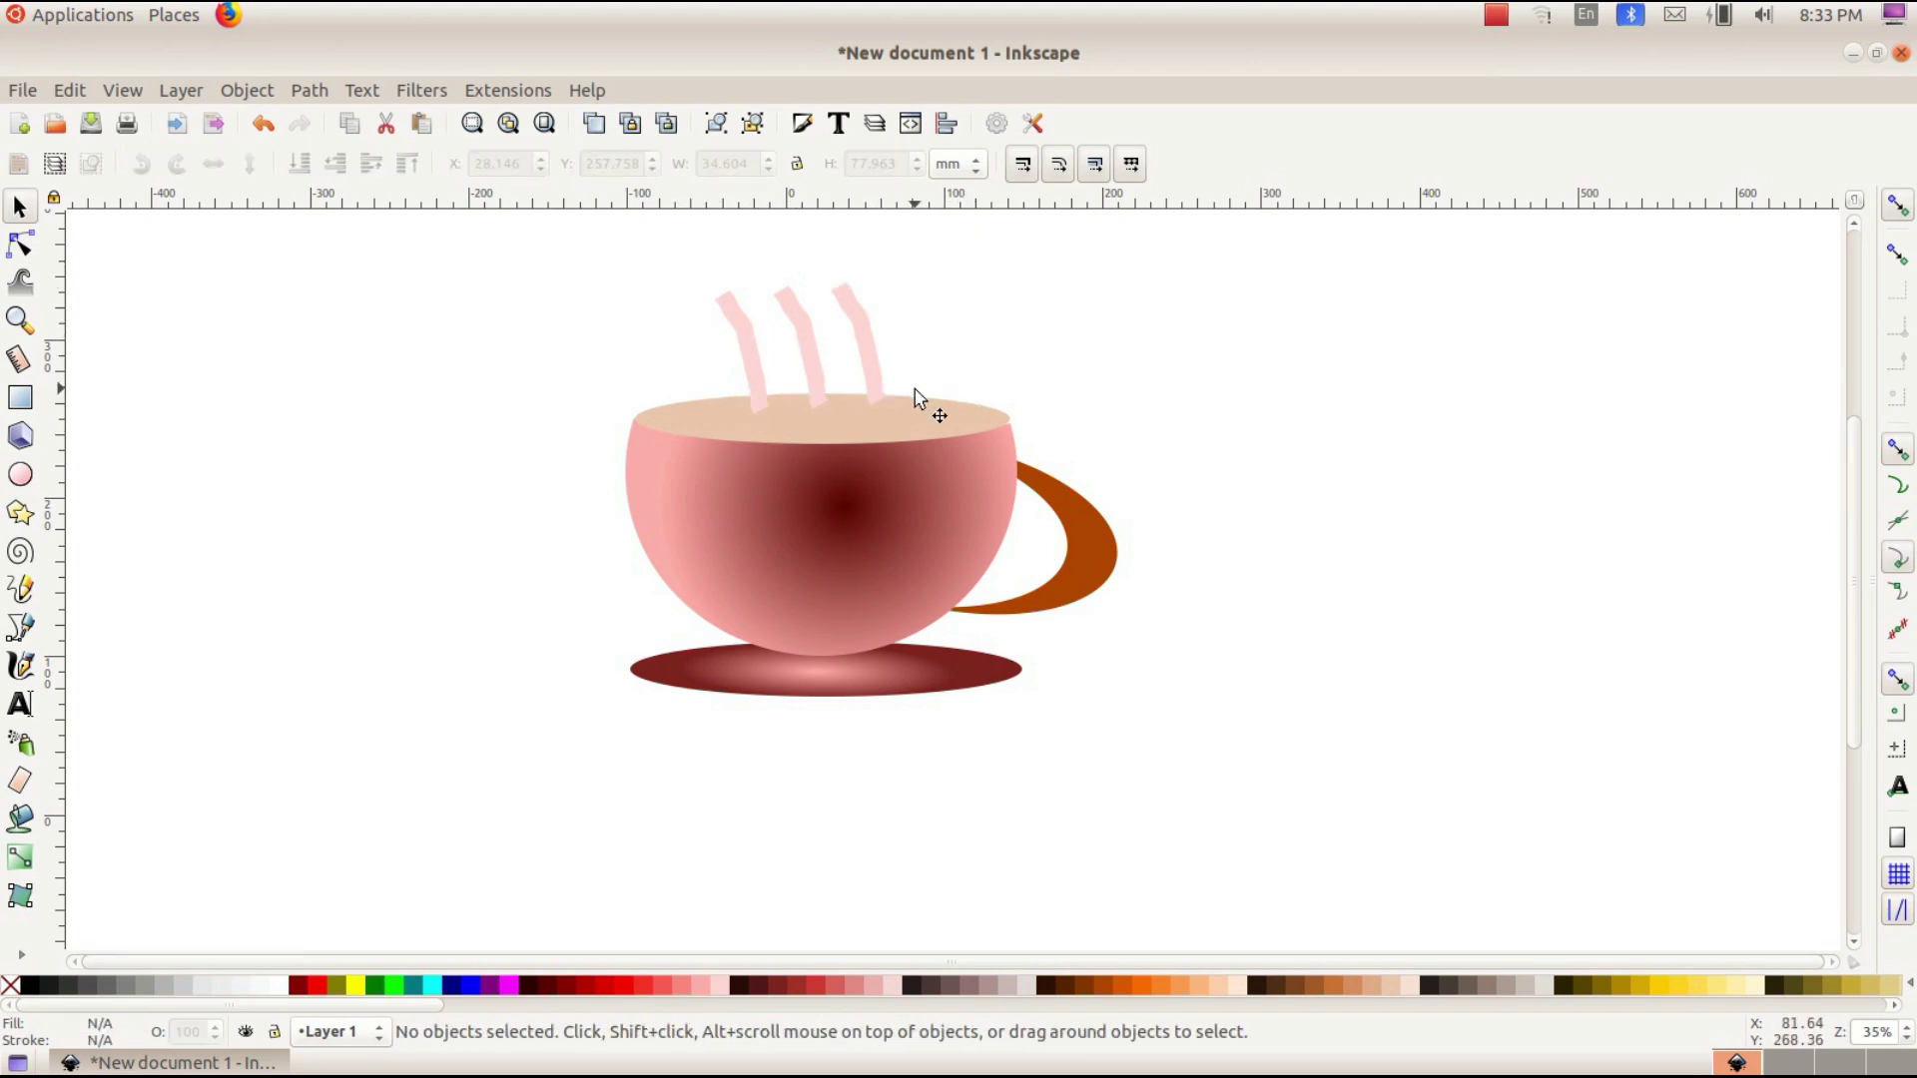
pyautogui.moveTo(612, 258); pyautogui.dragTo(953, 422)
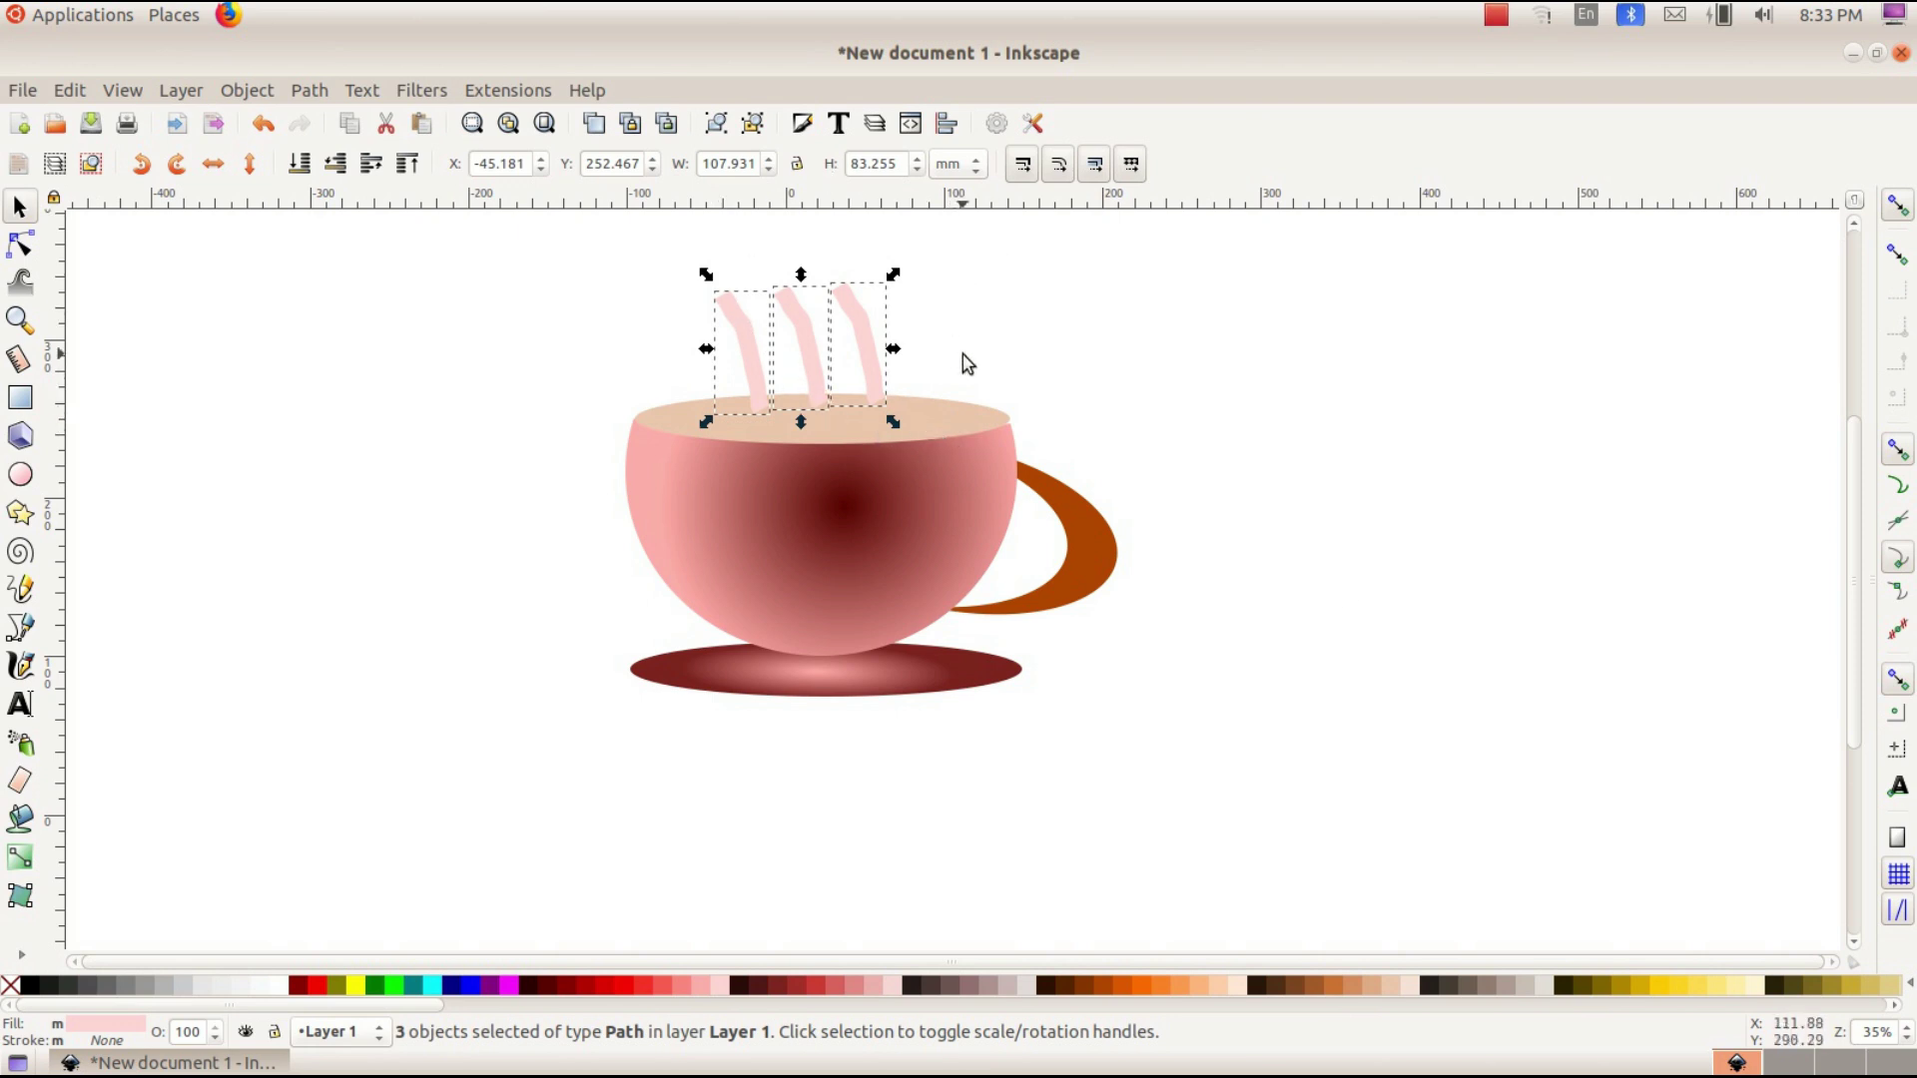
pyautogui.click(234, 91)
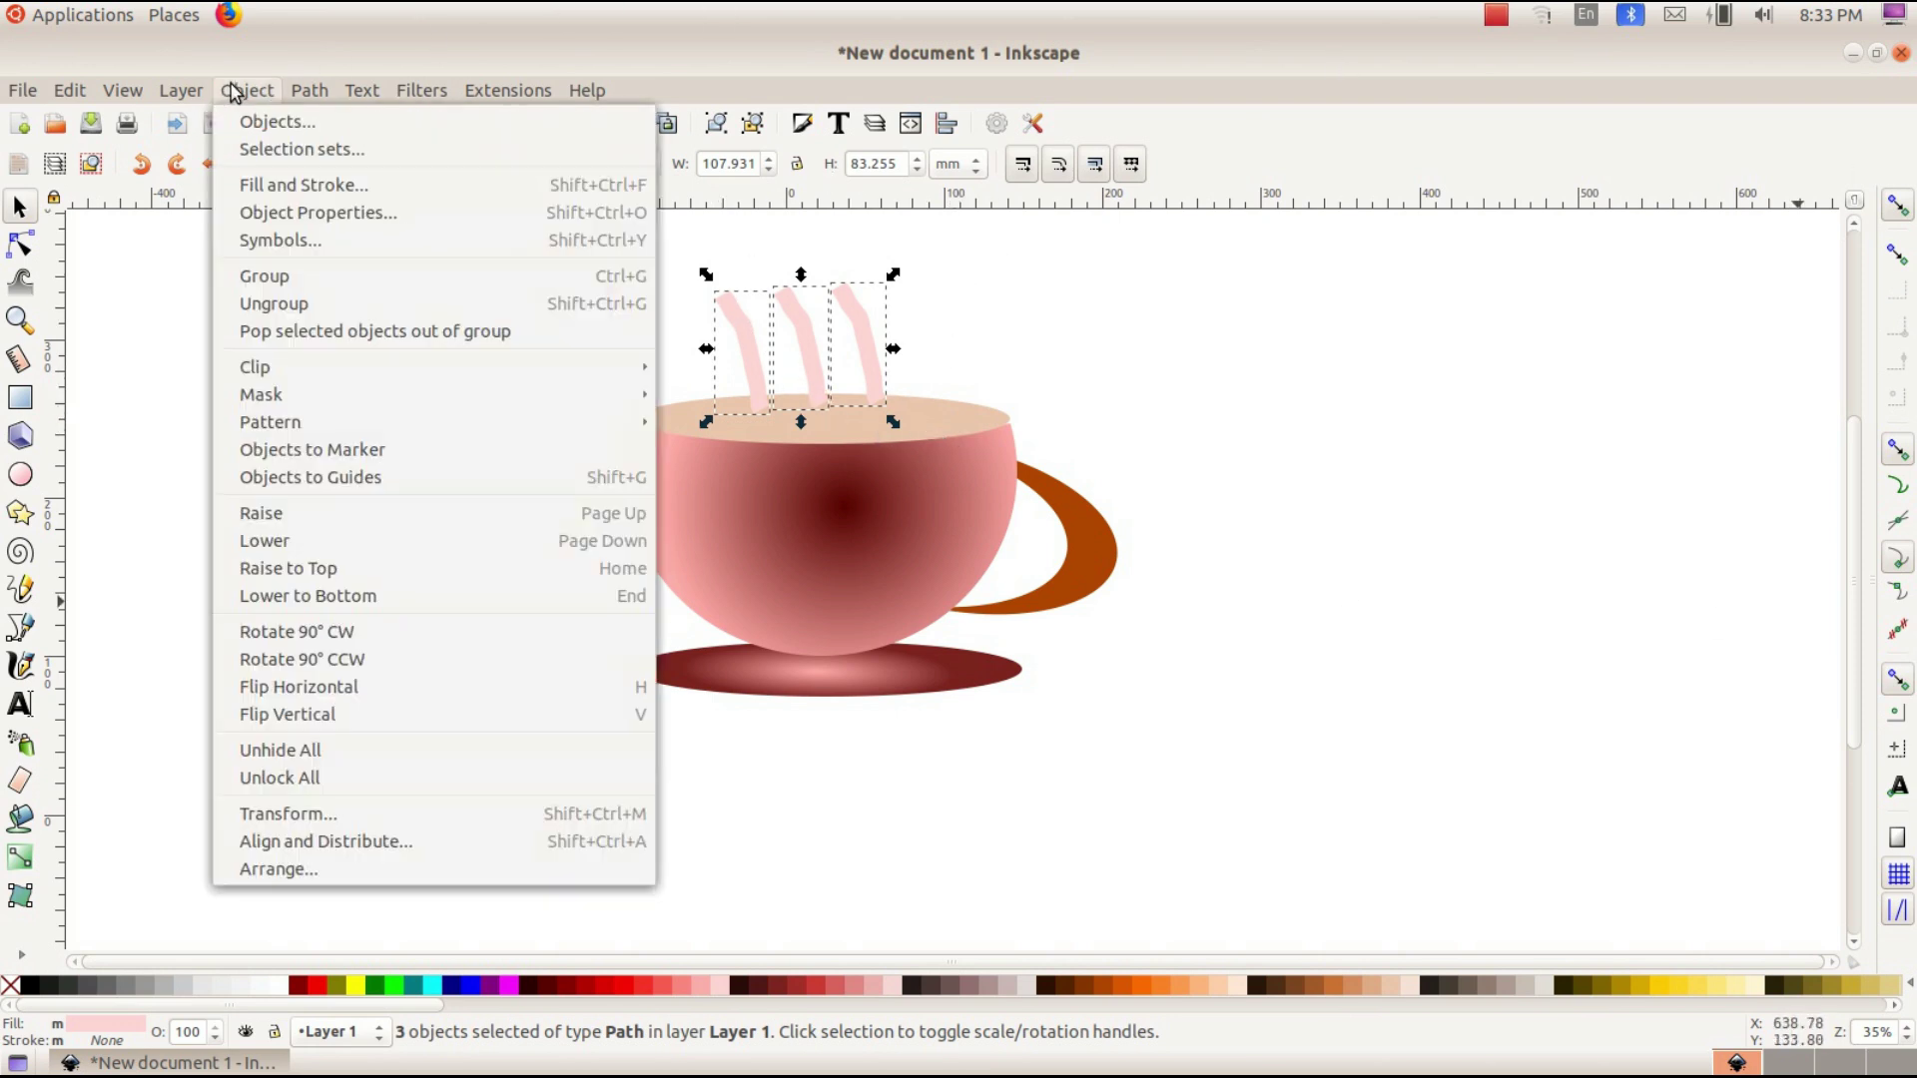
pyautogui.click(240, 184)
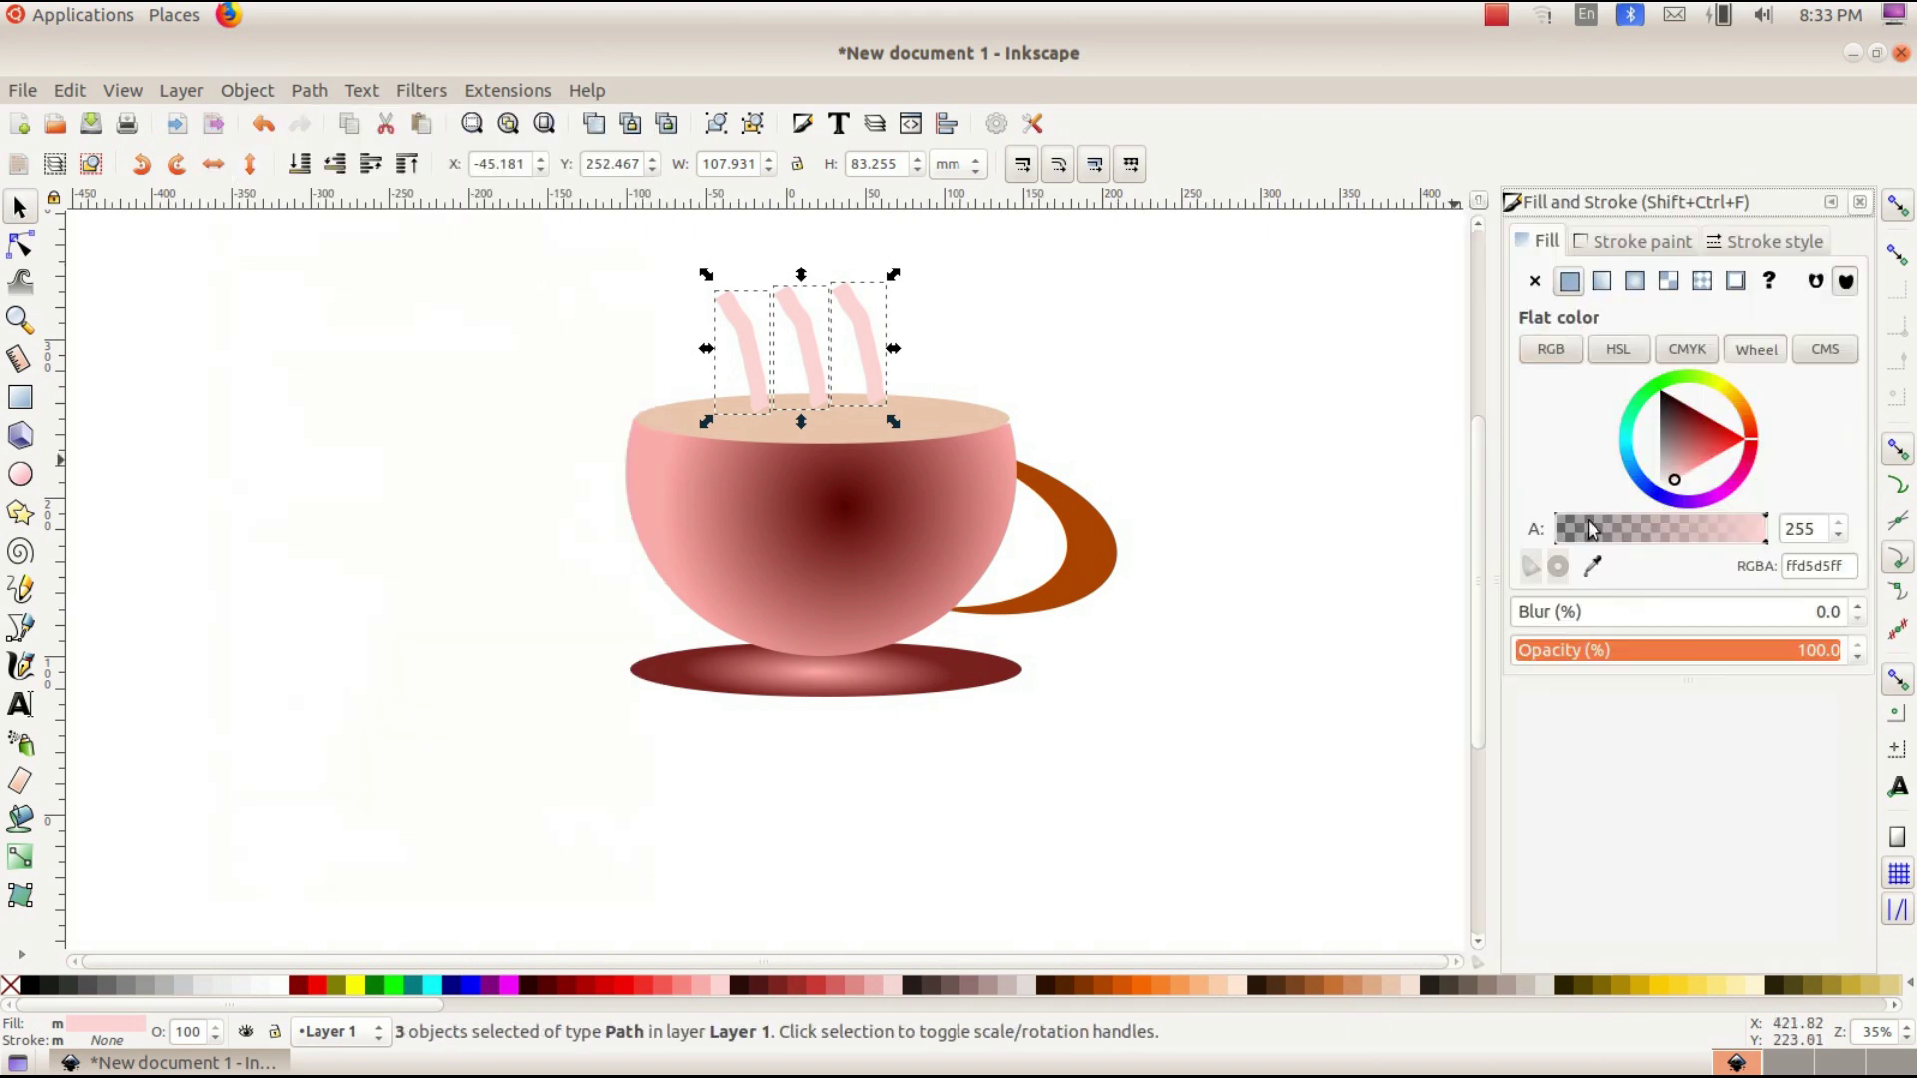
pyautogui.click(1859, 606)
pyautogui.scroll(15, 1861, 616)
pyautogui.scroll(-7, 1857, 623)
pyautogui.scroll(-2, 1859, 625)
pyautogui.scroll(5, 1859, 613)
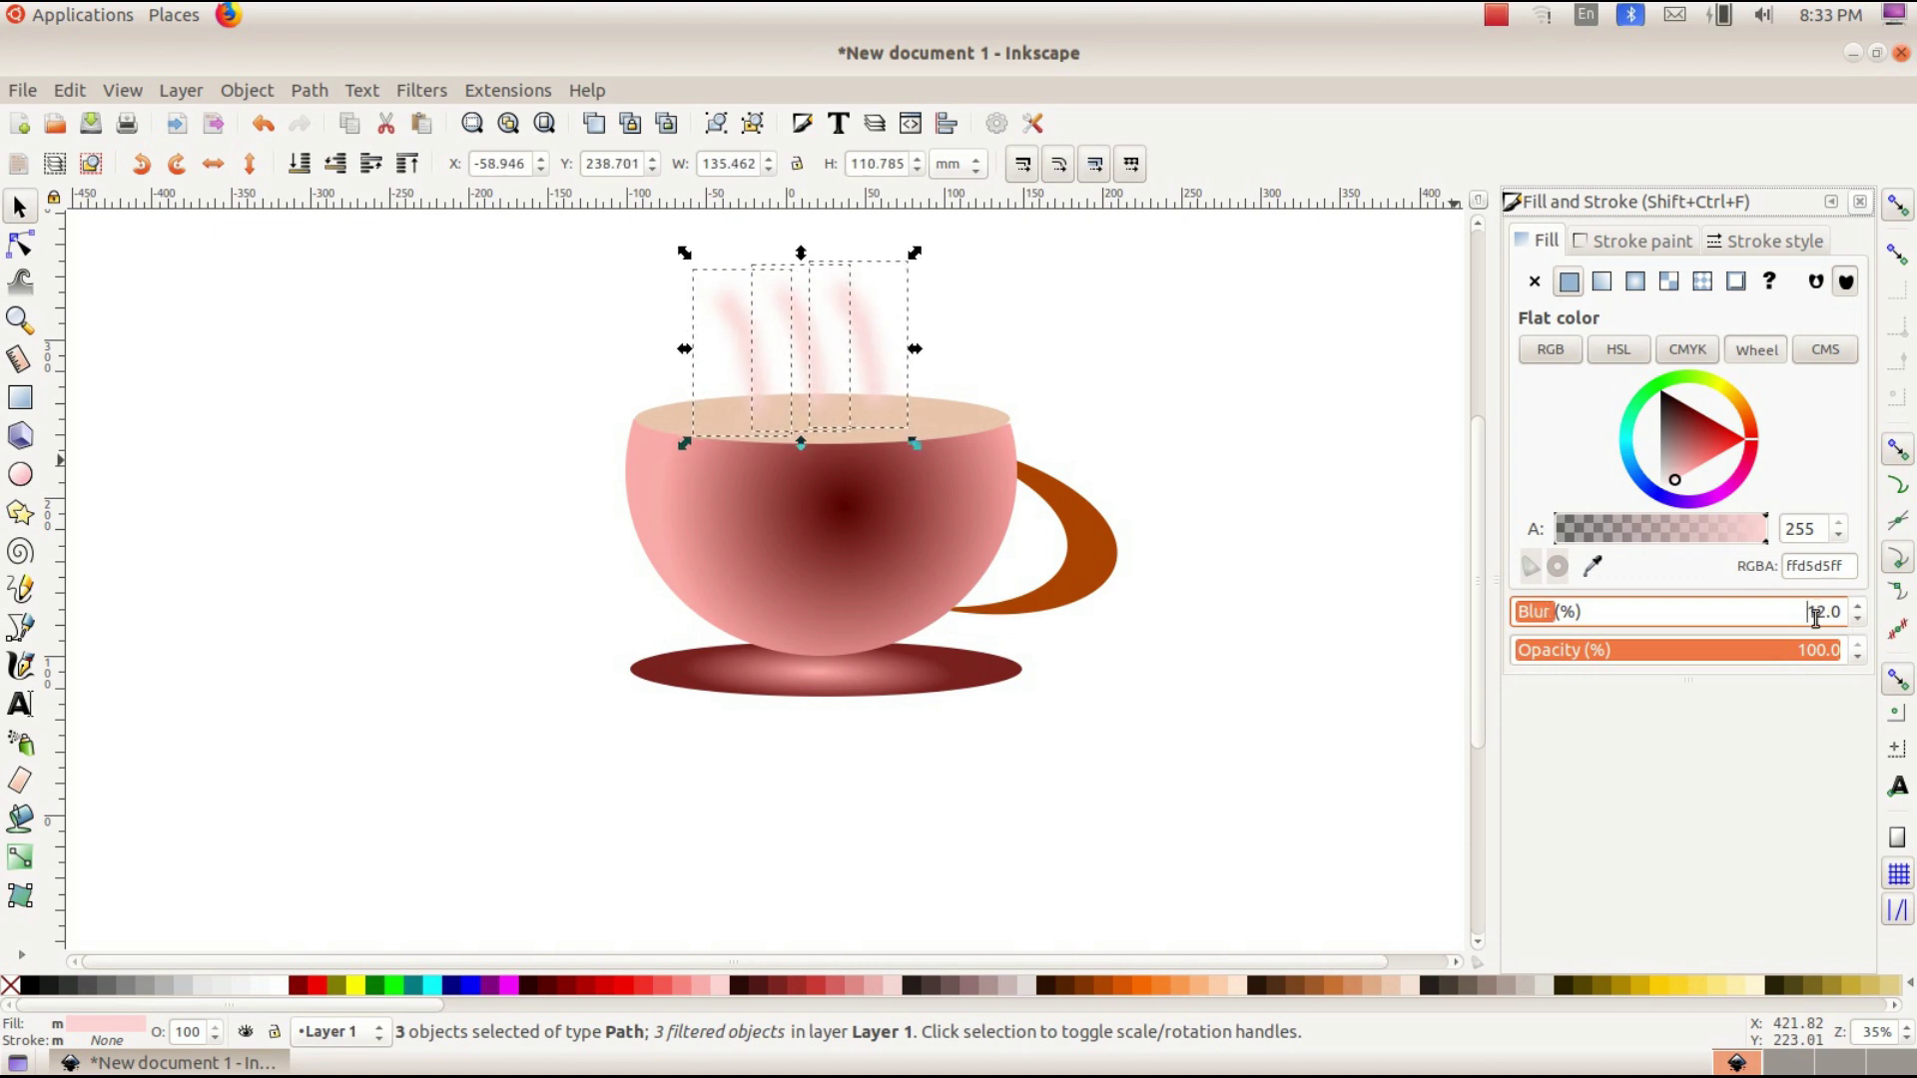
pyautogui.click(1361, 663)
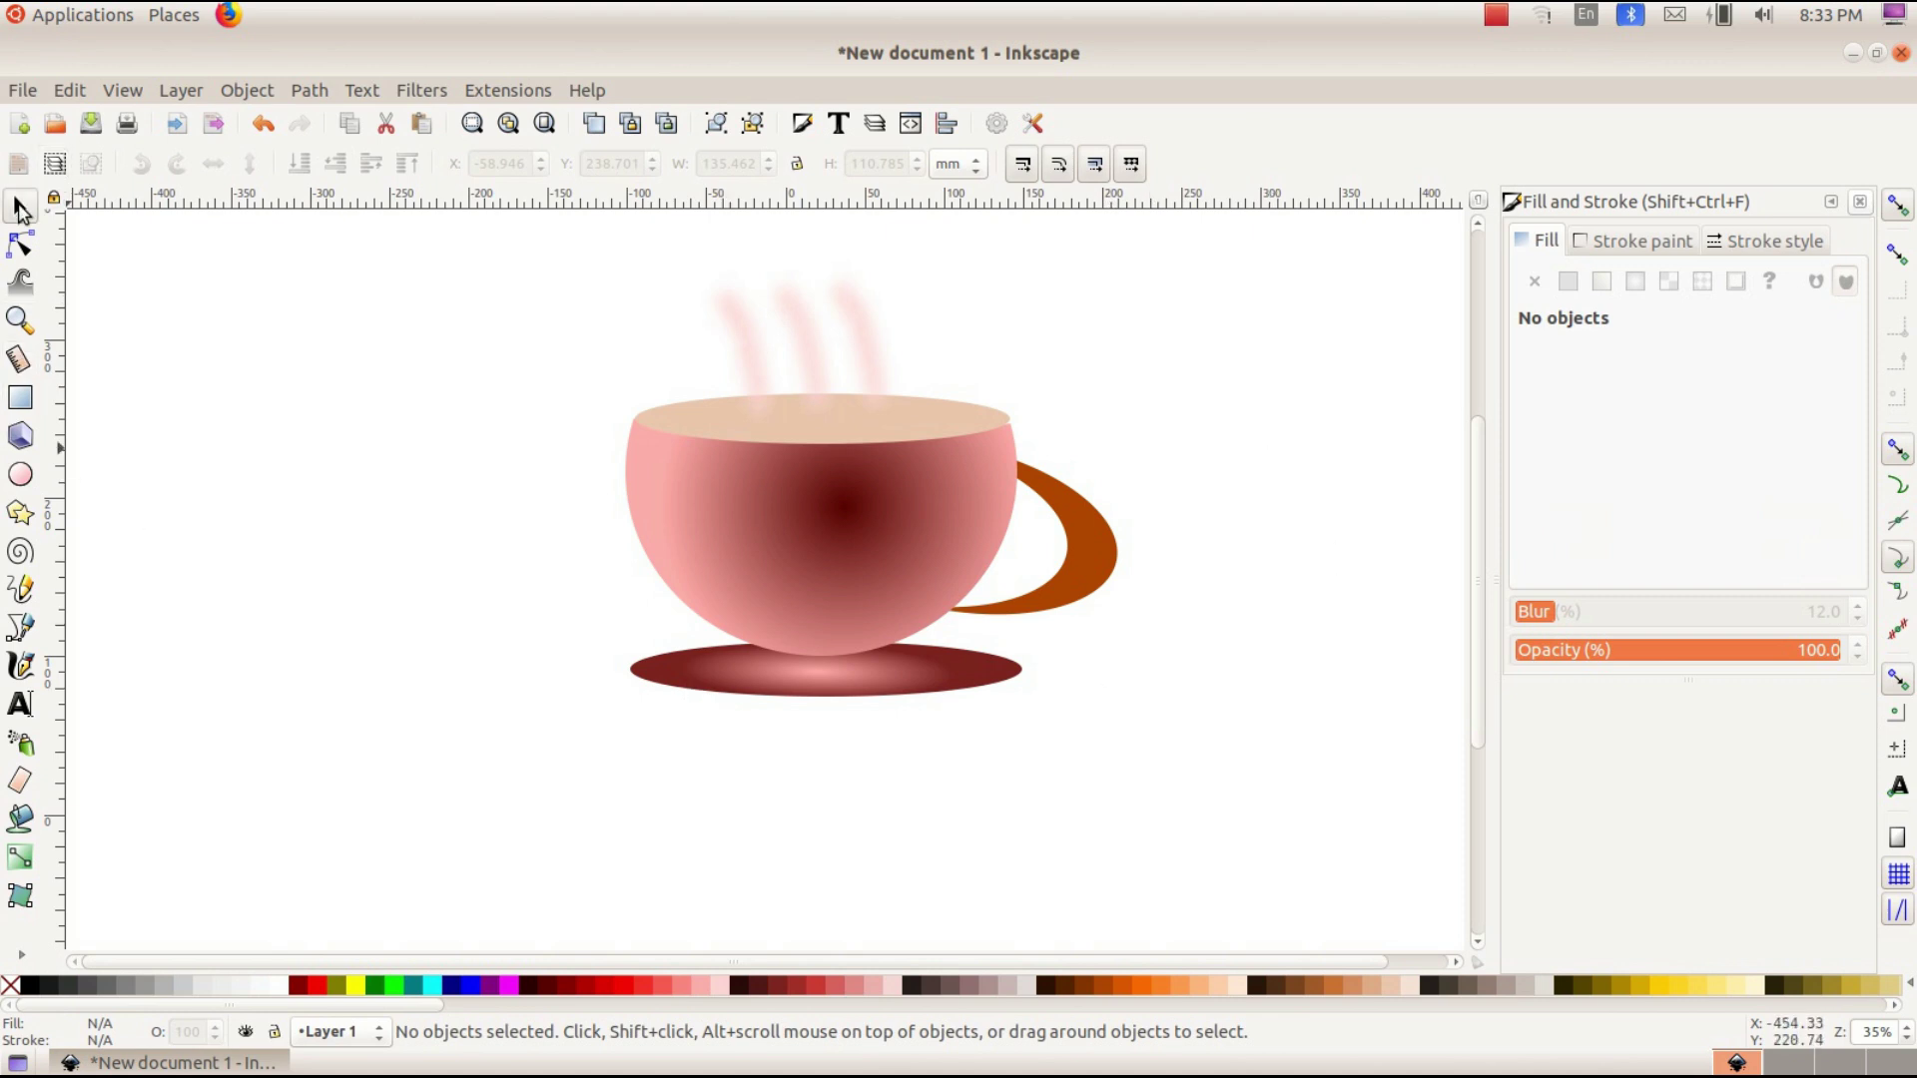
# - Group all parts of the cup, saucer, handle and steam, and move the group about 192 mm left and 71 mm down
pyautogui.moveTo(476, 245); pyautogui.dragTo(1261, 842)
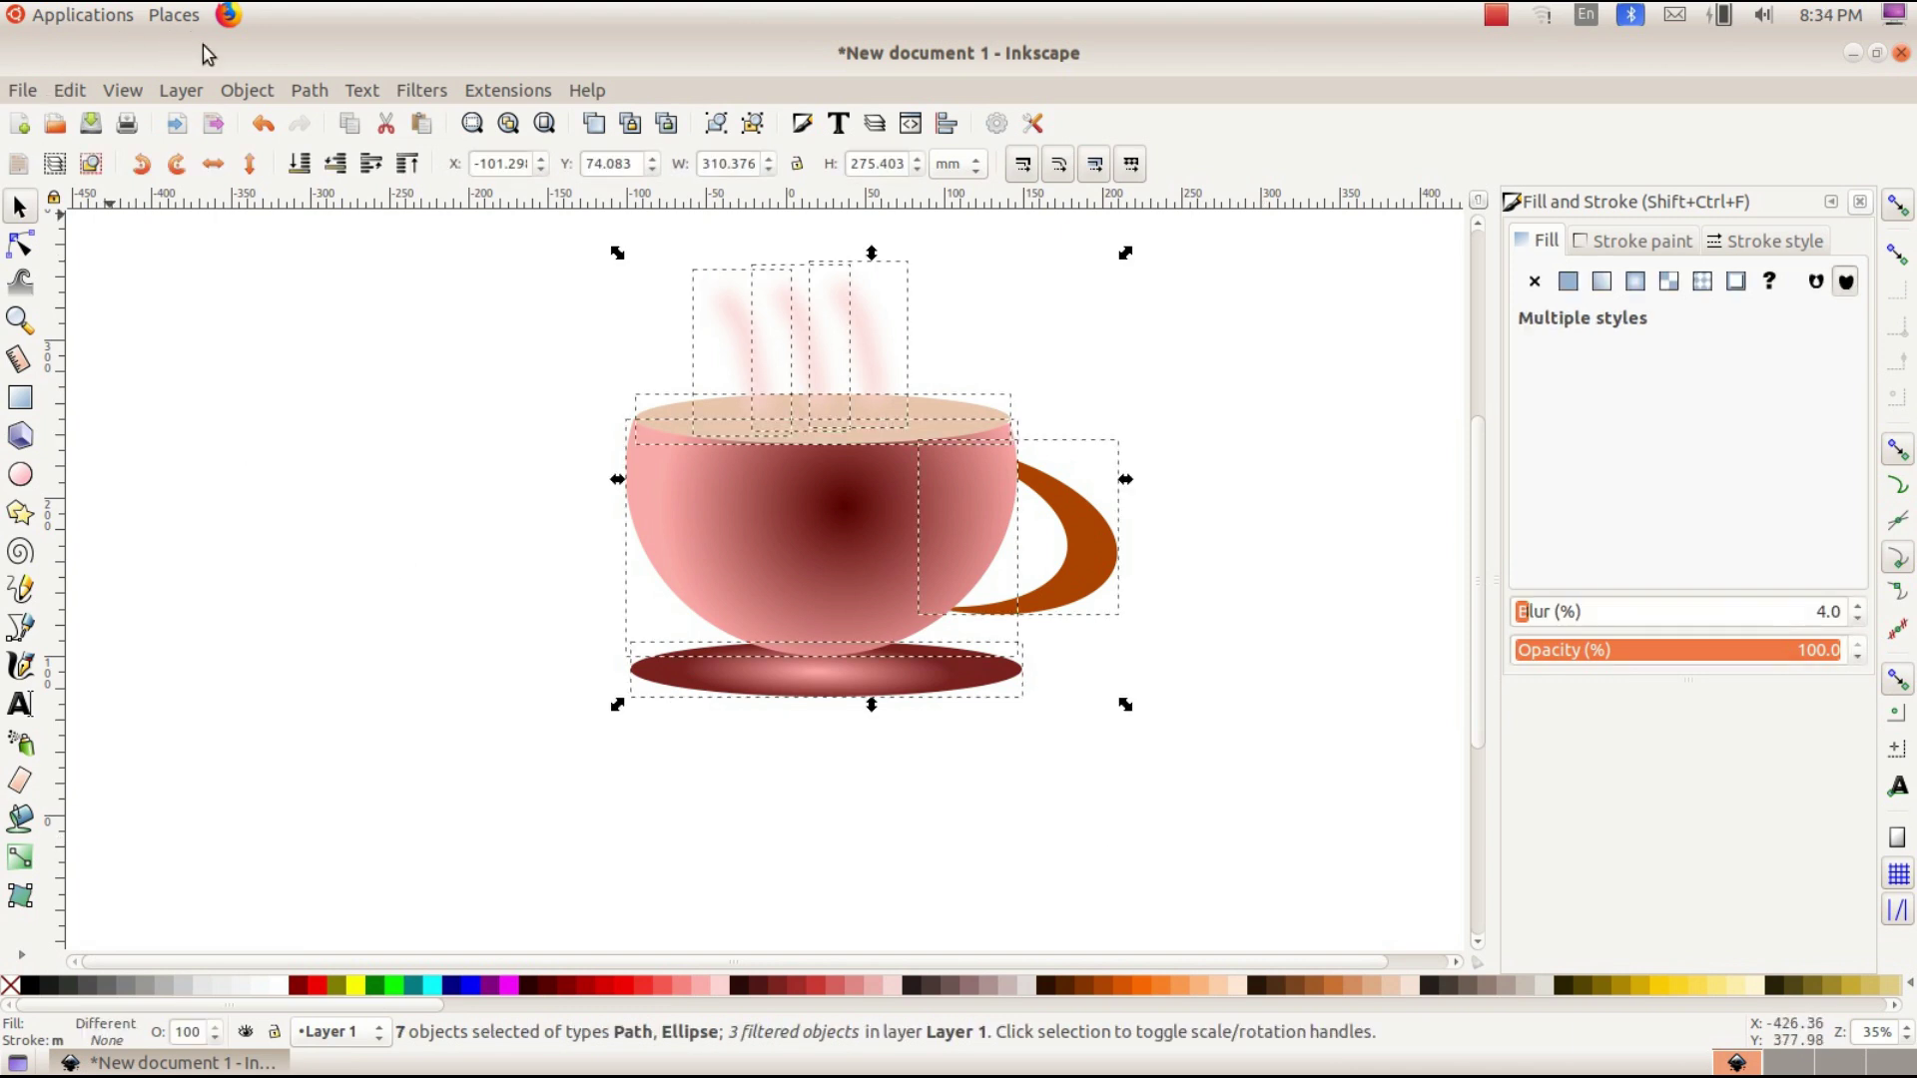
pyautogui.click(262, 91)
pyautogui.click(275, 282)
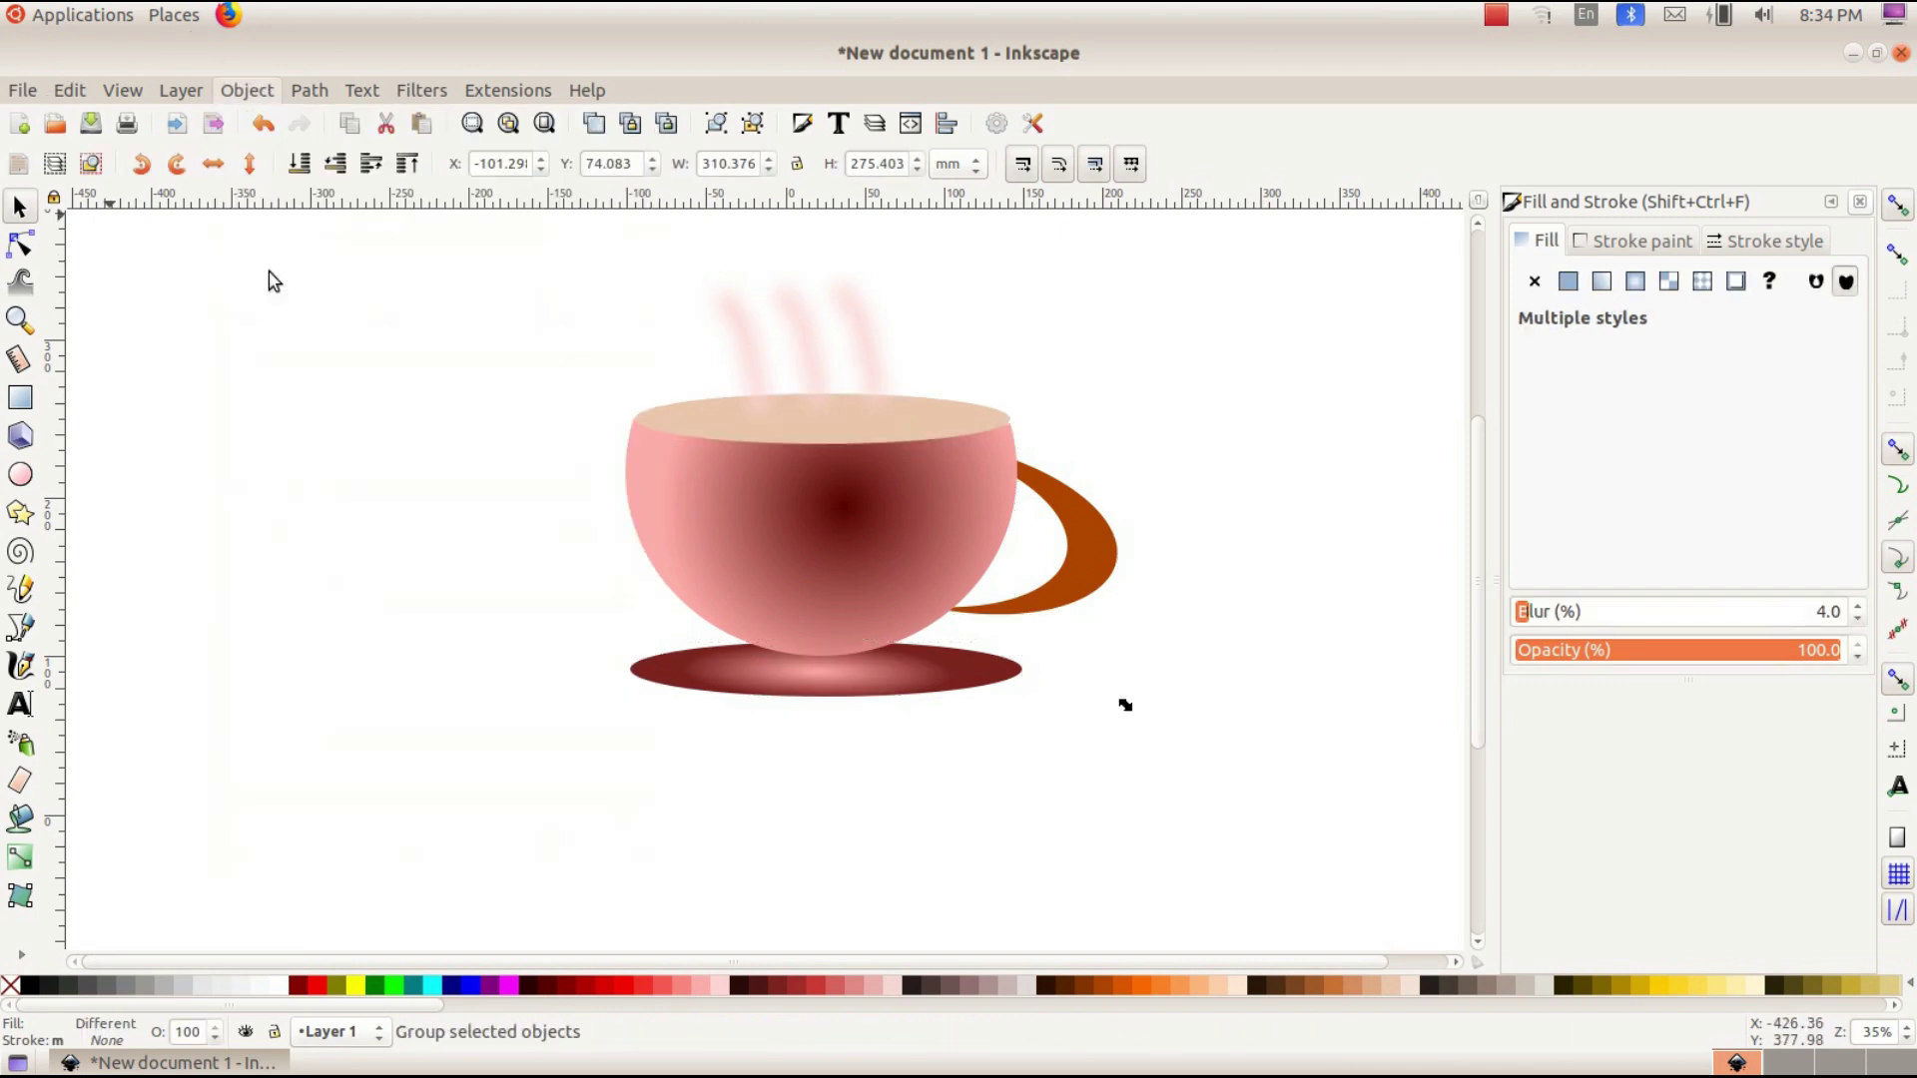
pyautogui.moveTo(723, 495); pyautogui.dragTo(421, 620)
pyautogui.click(287, 536)
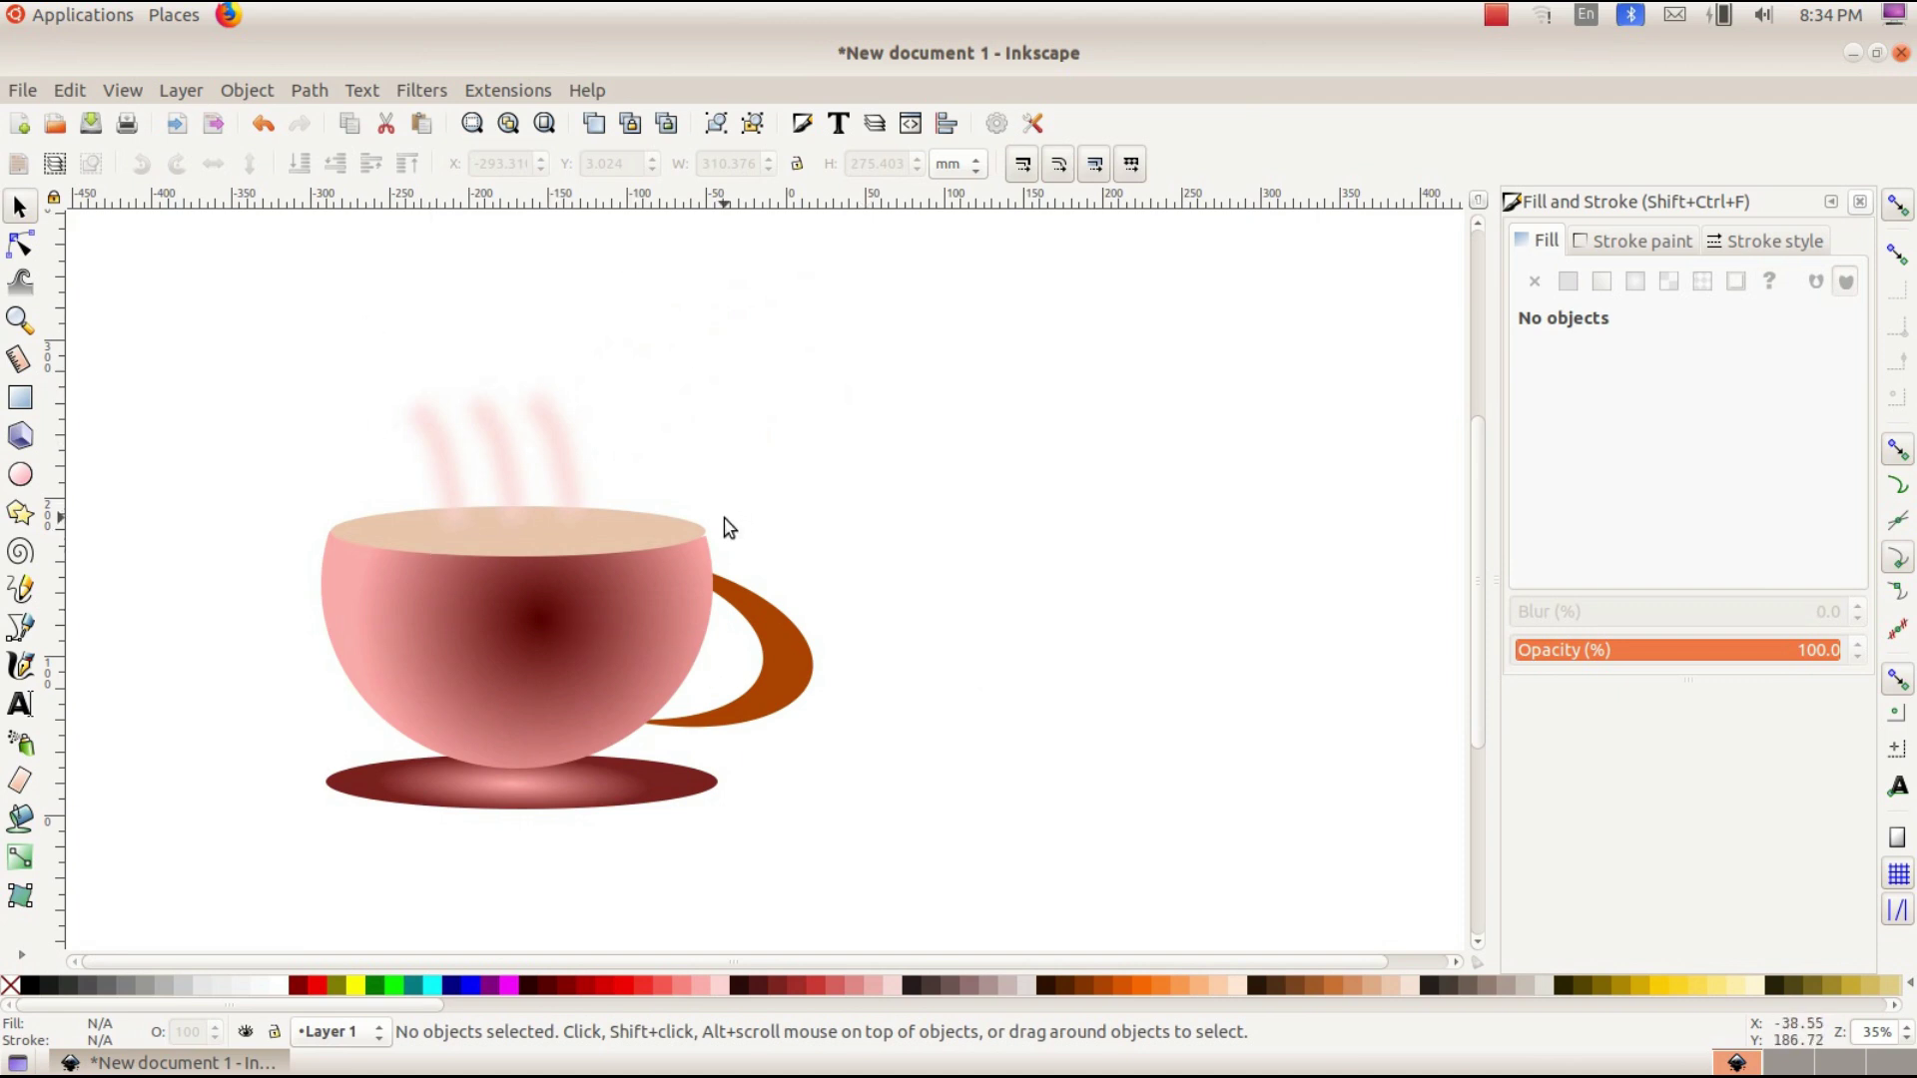
# - Add the text "A KUDUMBASREE INITIATIVE" in the empty area to the right of the cup
pyautogui.click(26, 715)
pyautogui.click(847, 517)
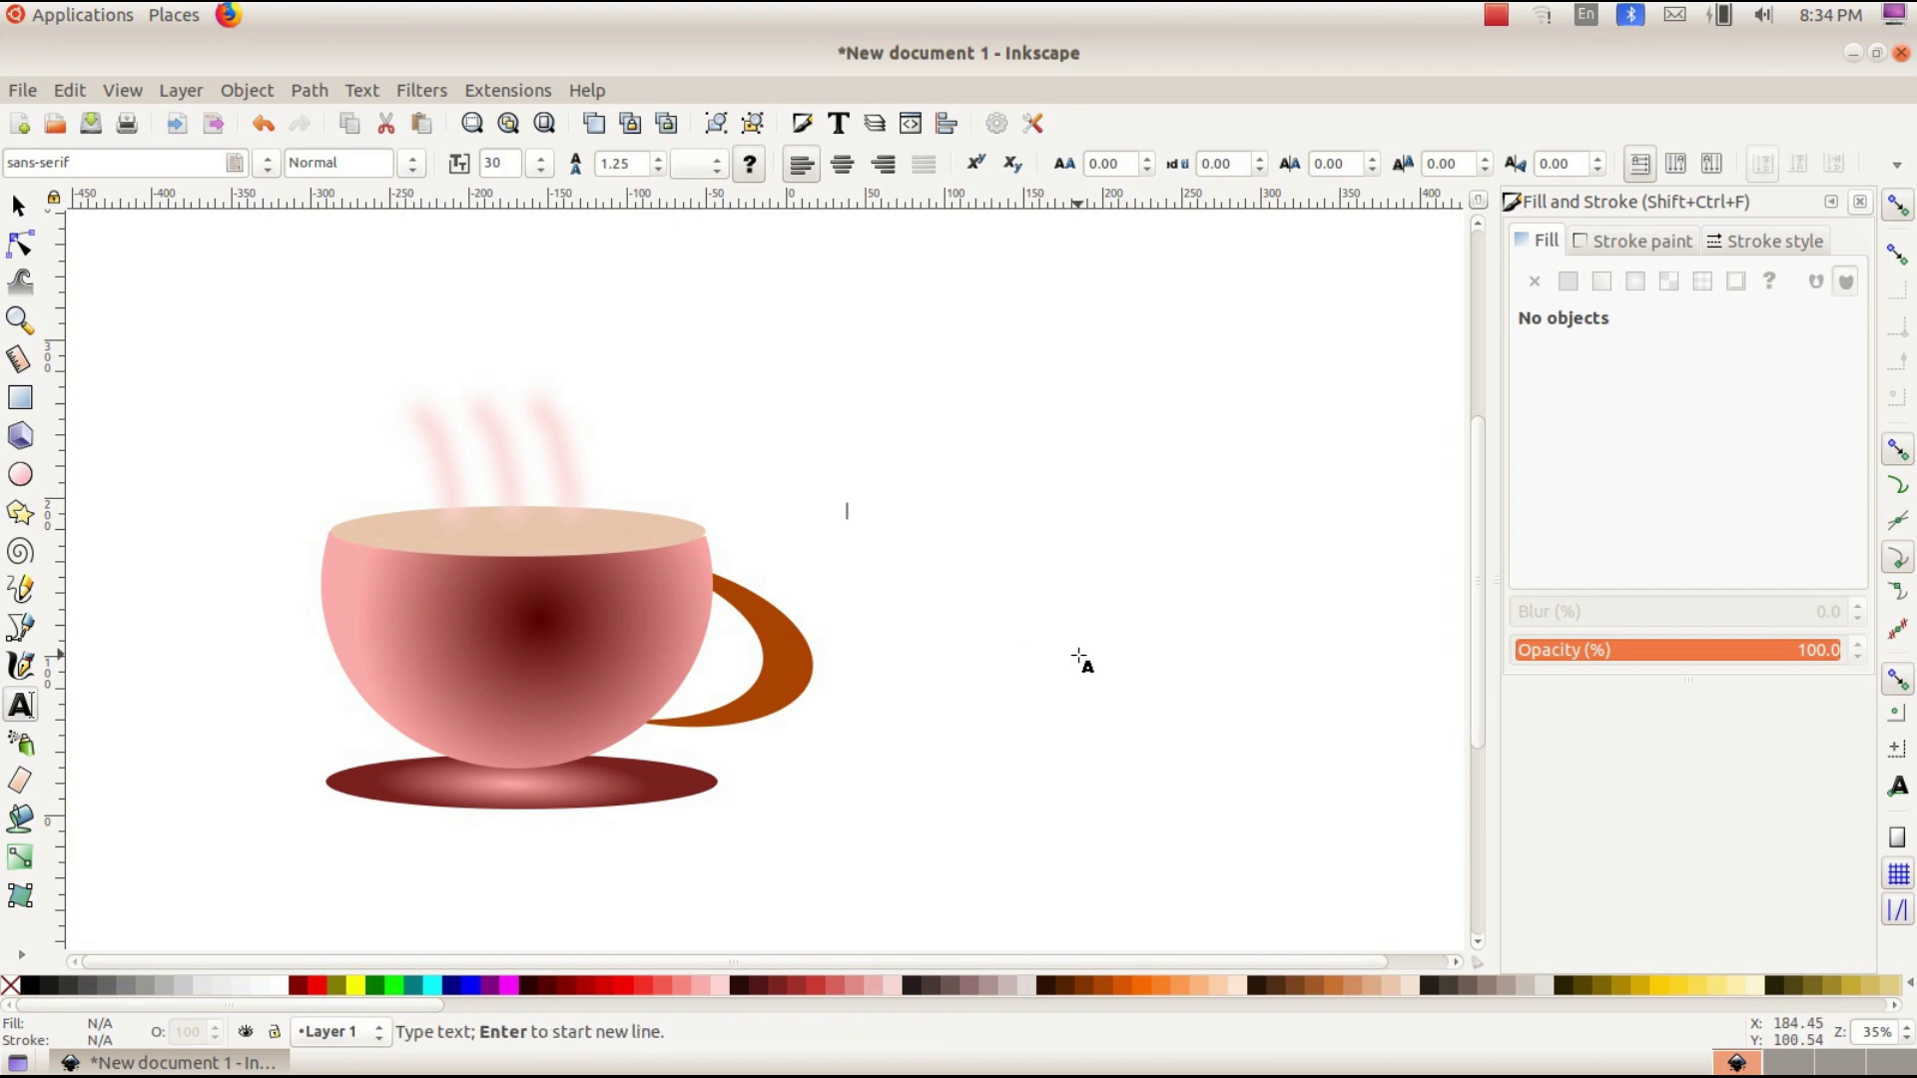
pyautogui.write('A KUDUMBASREE INITIATIVE')
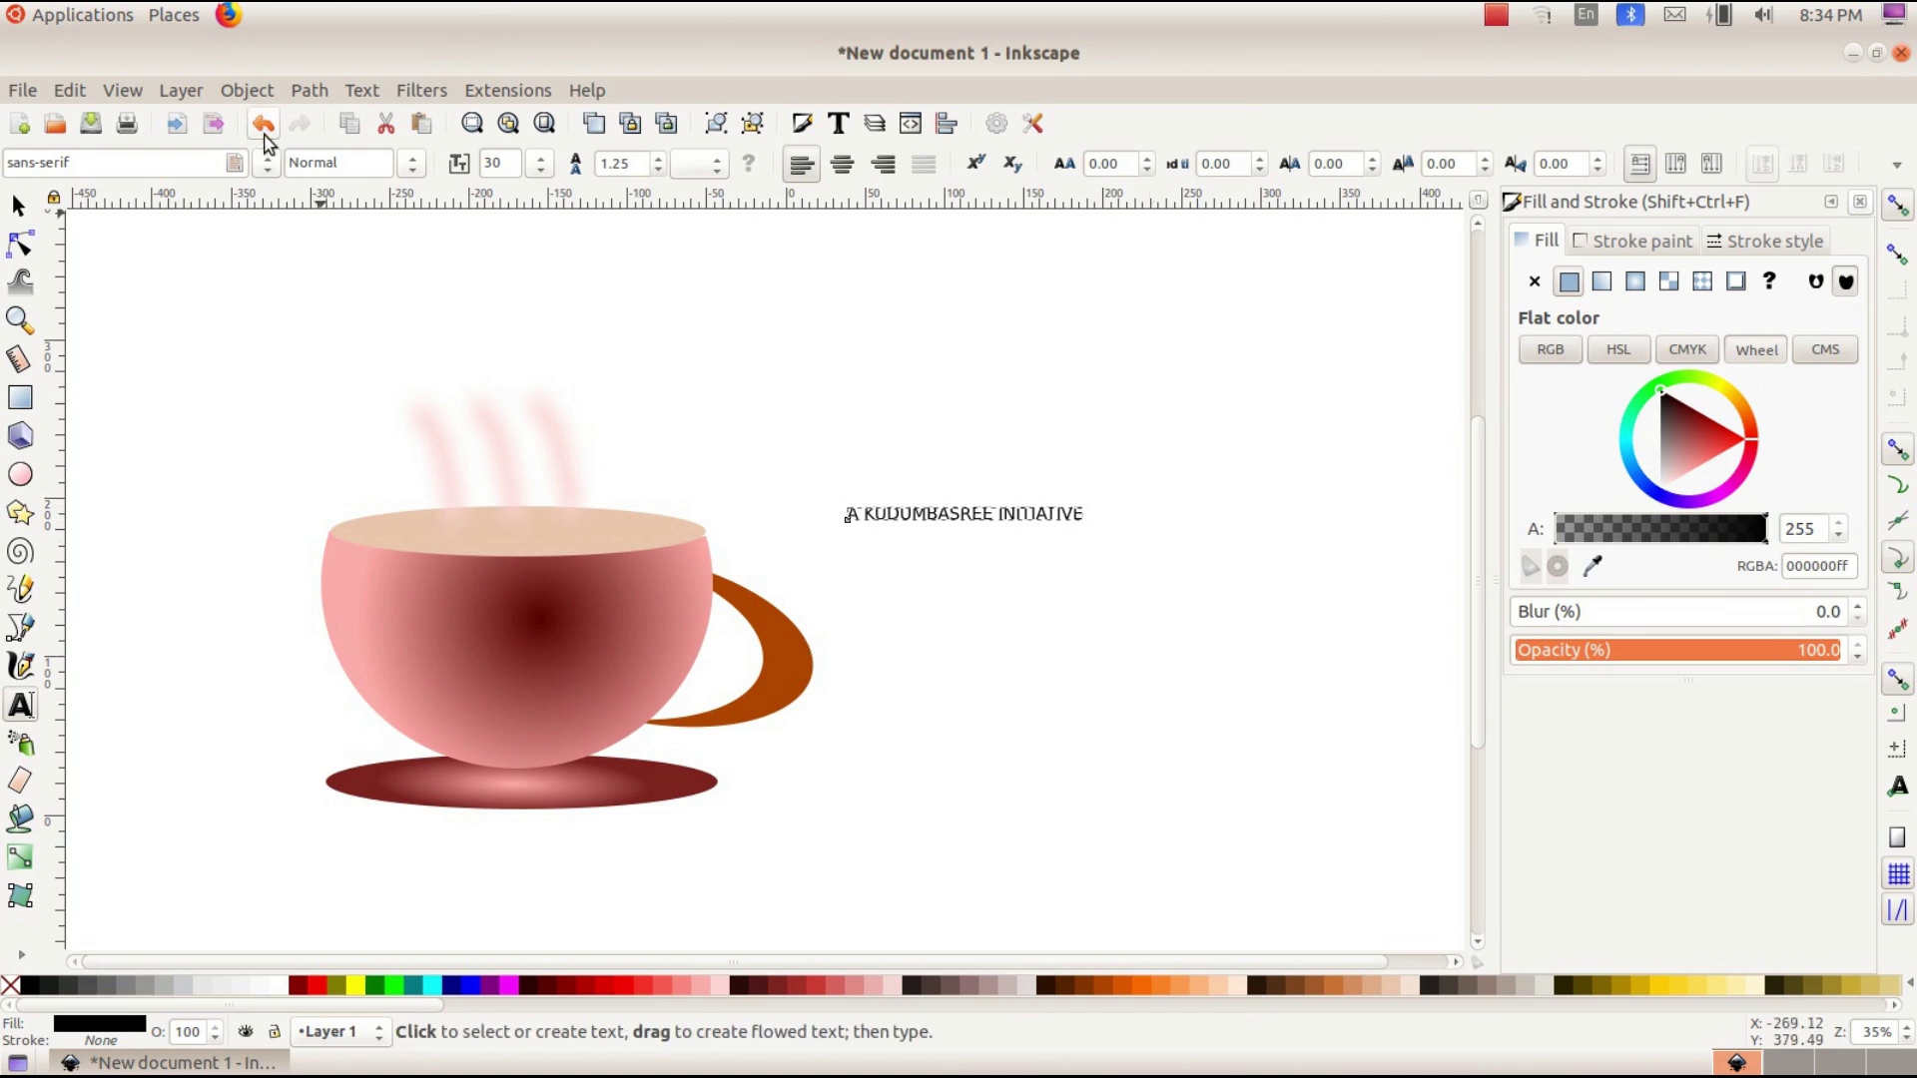
# - Make the caption "A KUDUMBASREE INITIATIVE" bold and fill it with red ff2a2a
pyautogui.click(417, 167)
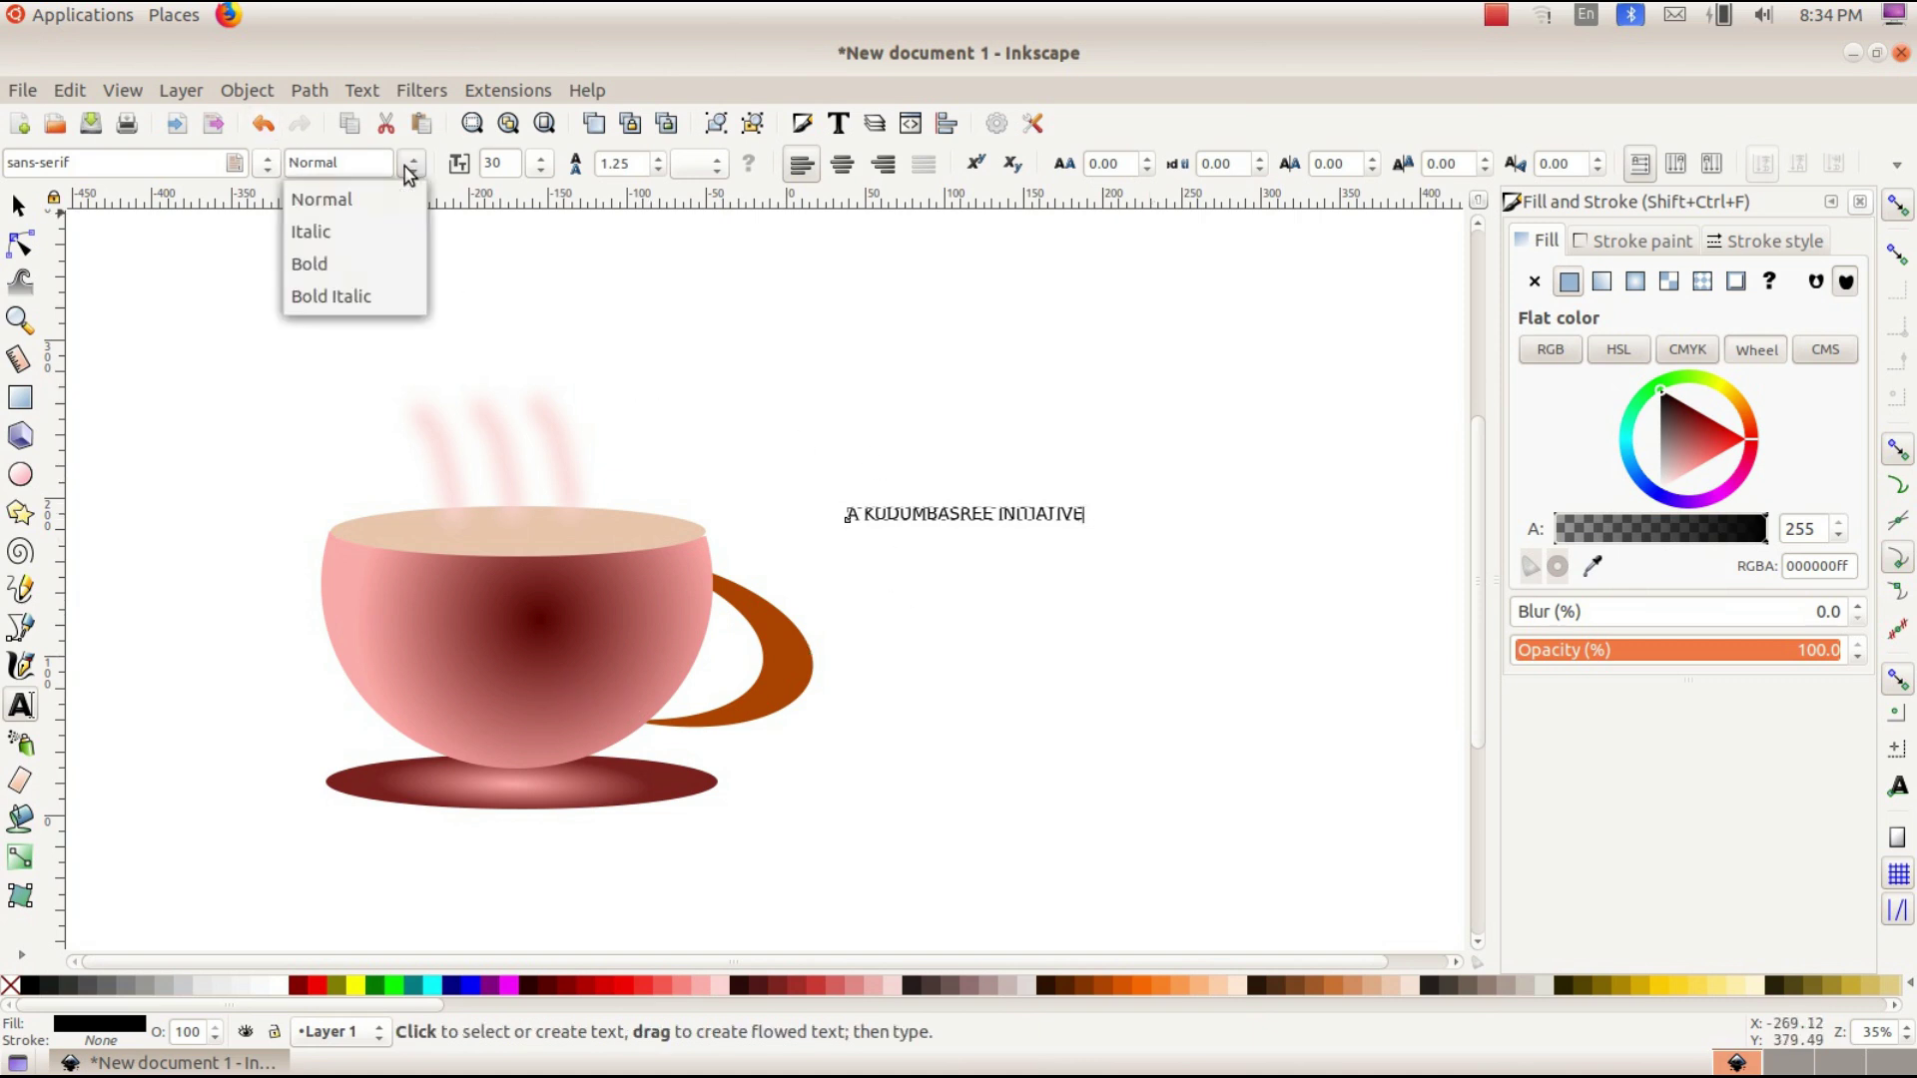
pyautogui.click(368, 261)
pyautogui.press('Escape')
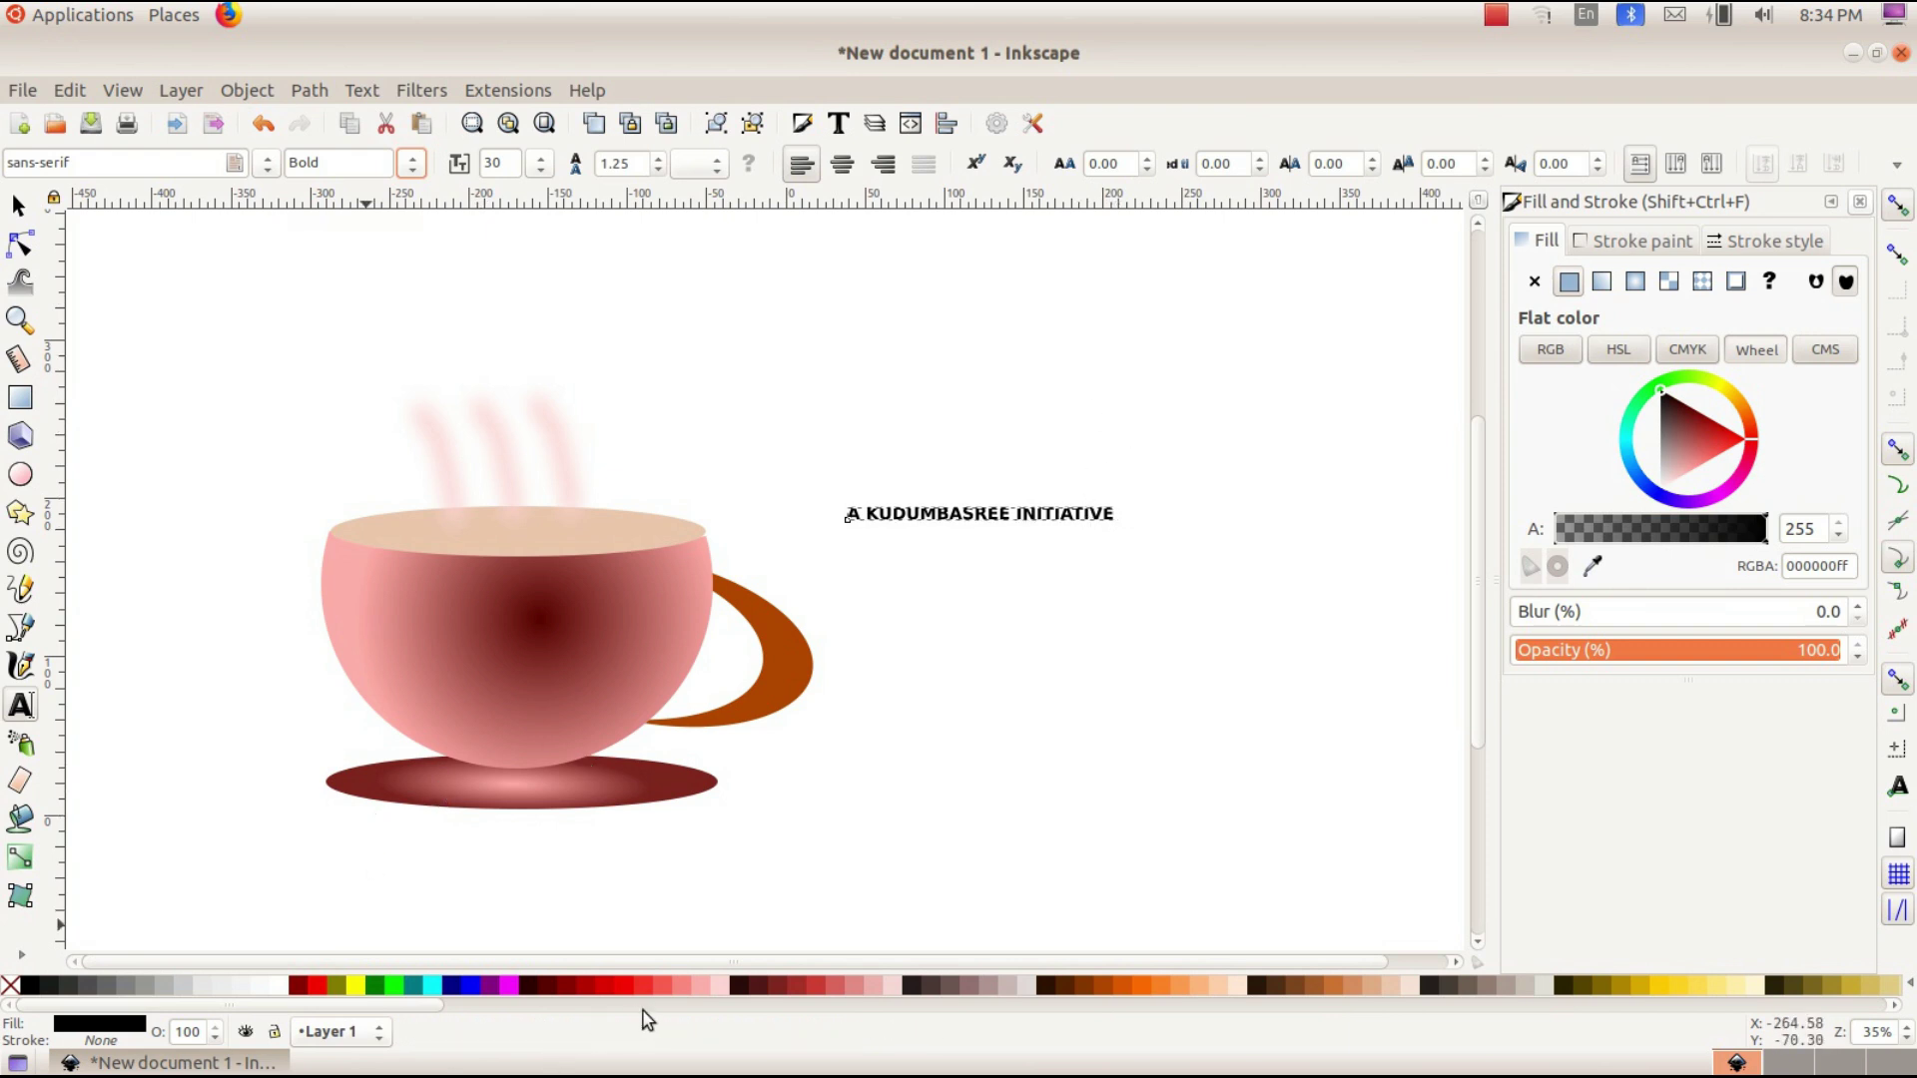
pyautogui.click(644, 987)
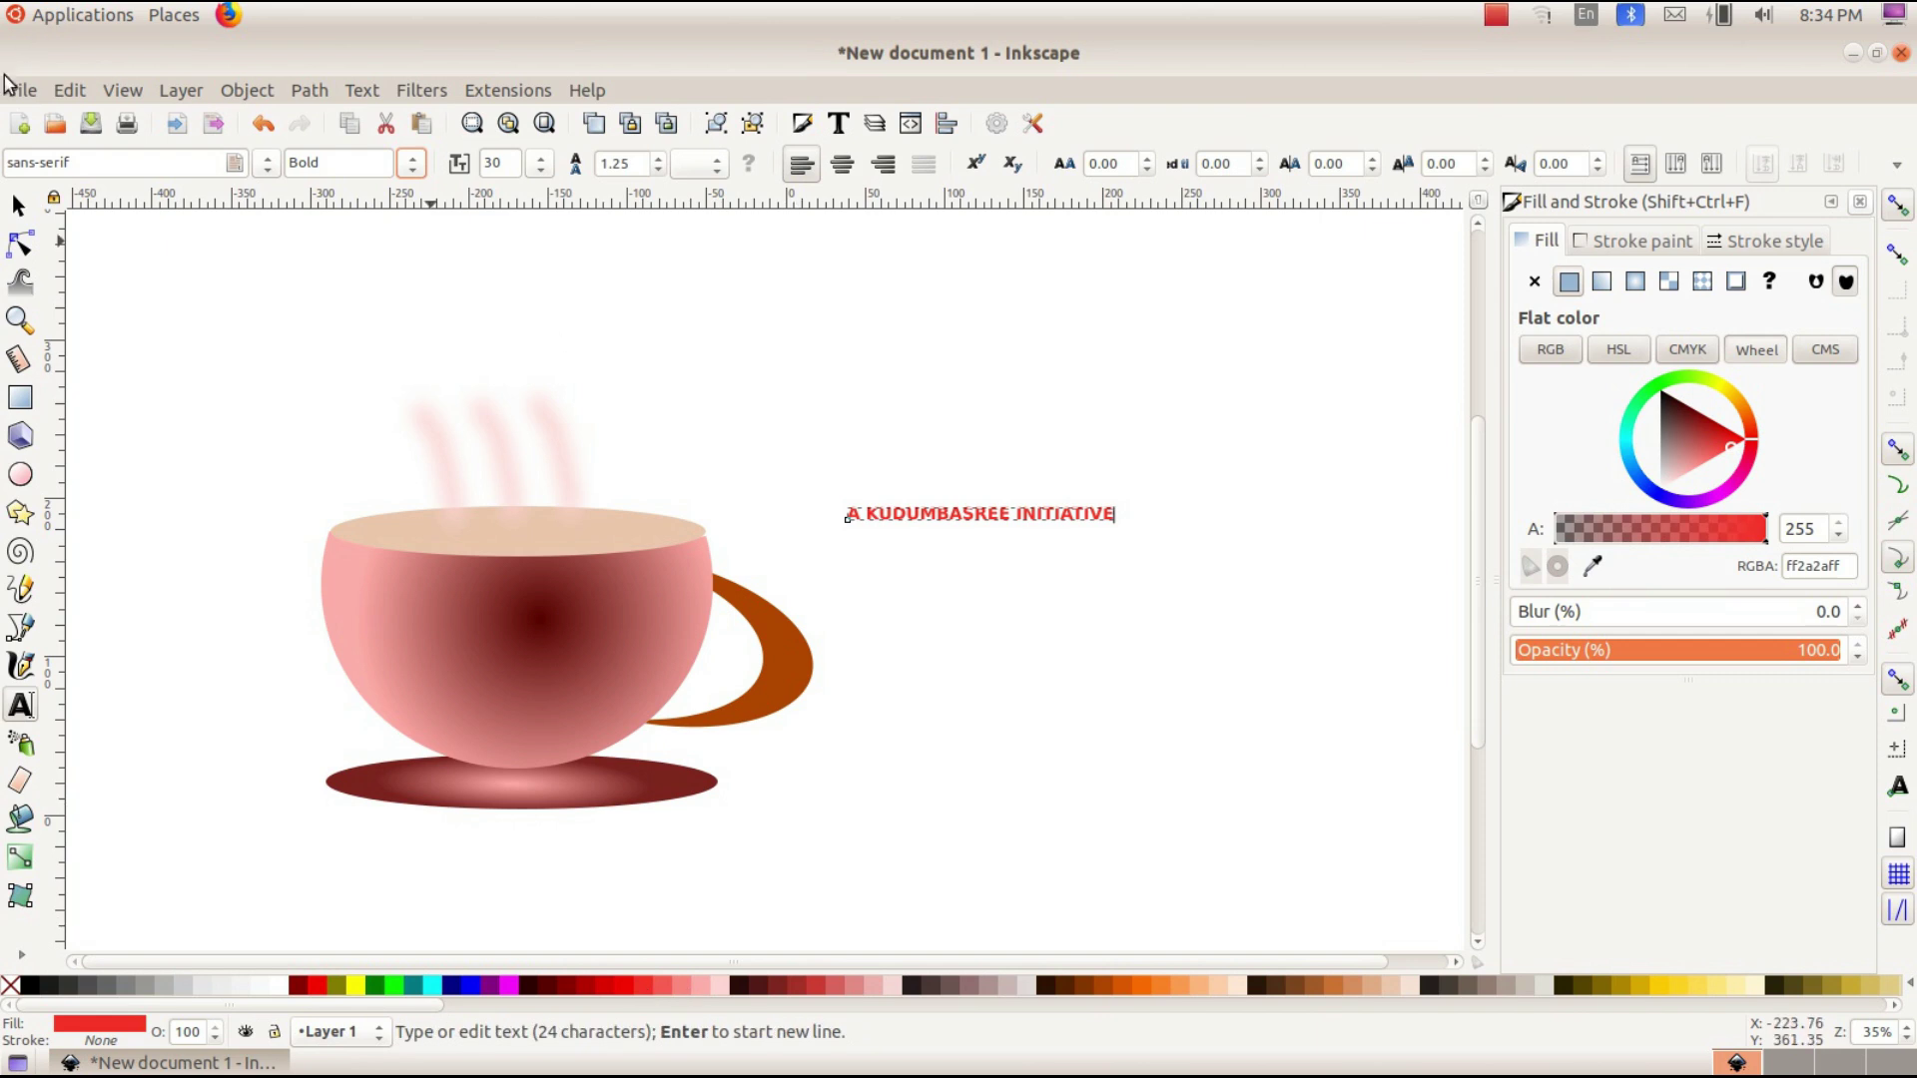
# - Enlarge the red caption to about 228 × 24 mm and move it about 148 mm up and 23 mm left
pyautogui.click(18, 206)
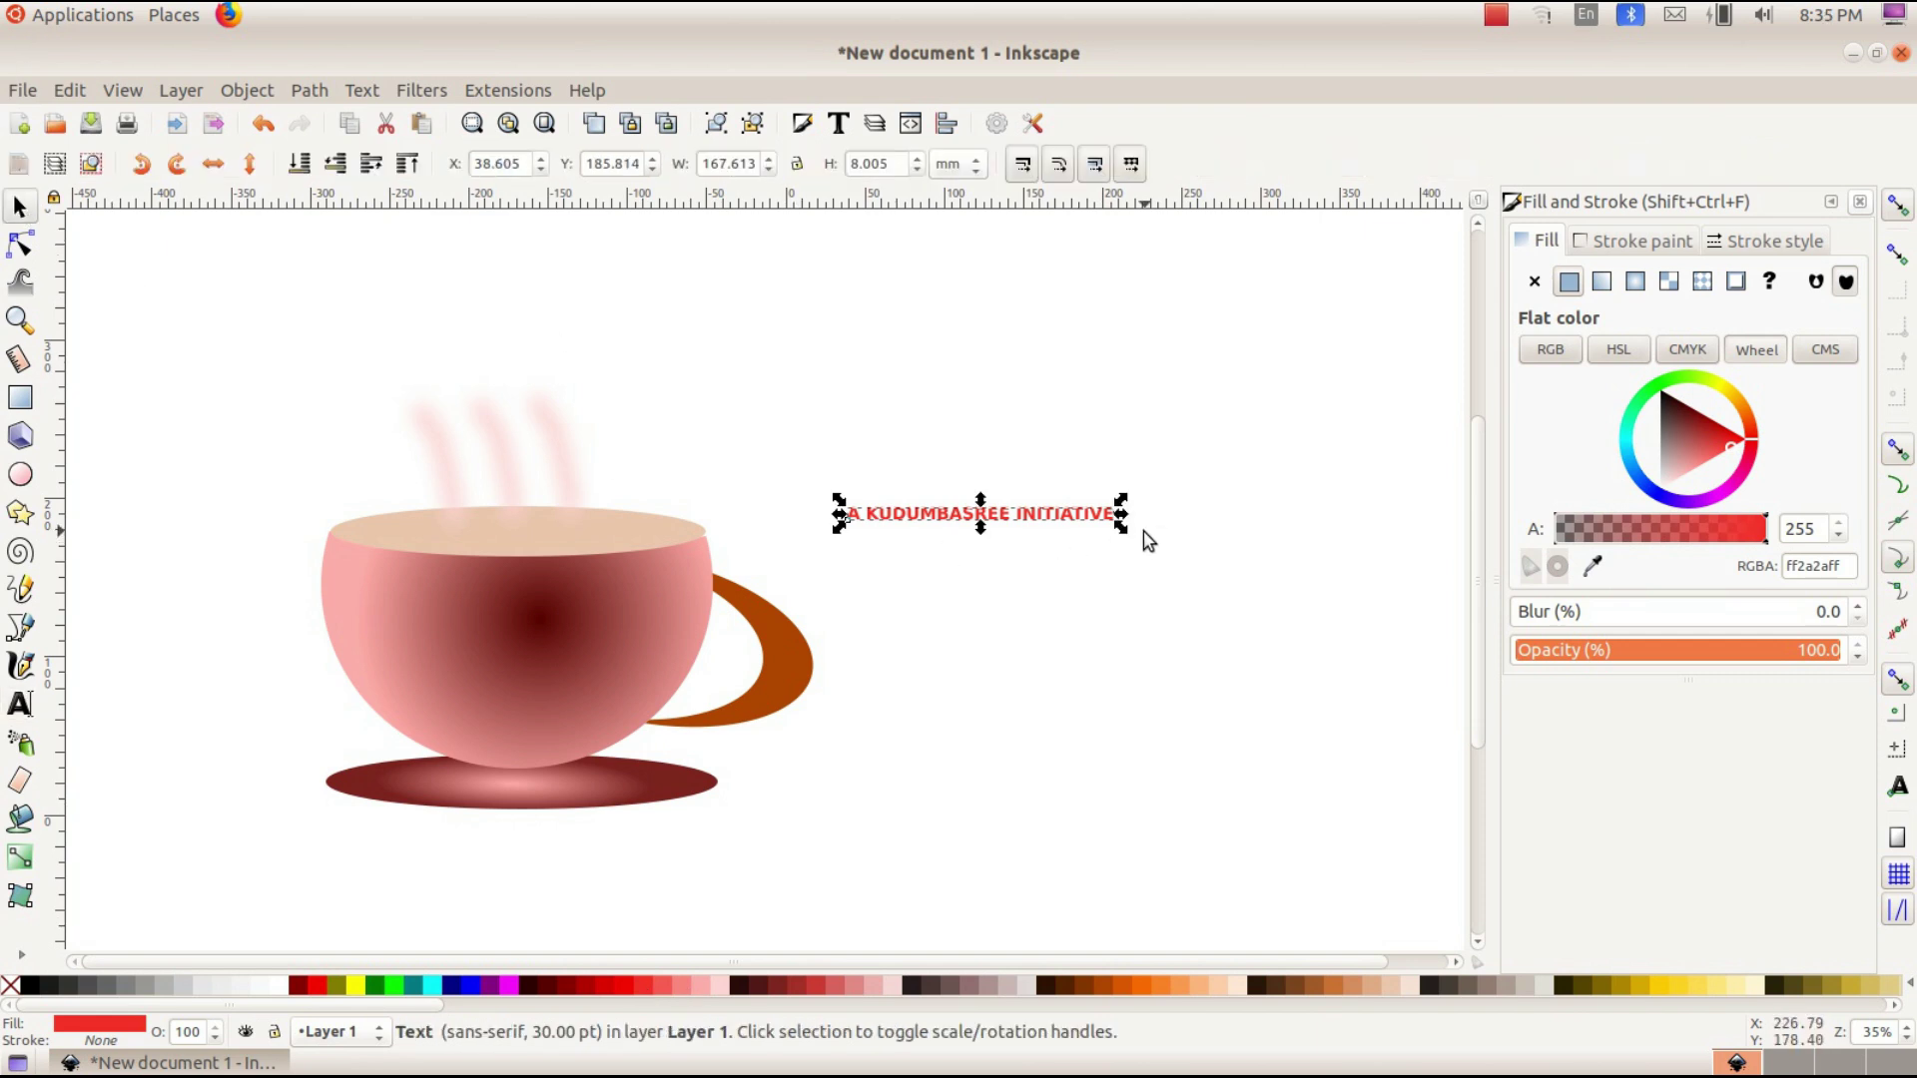
pyautogui.moveTo(1121, 529); pyautogui.dragTo(1219, 557)
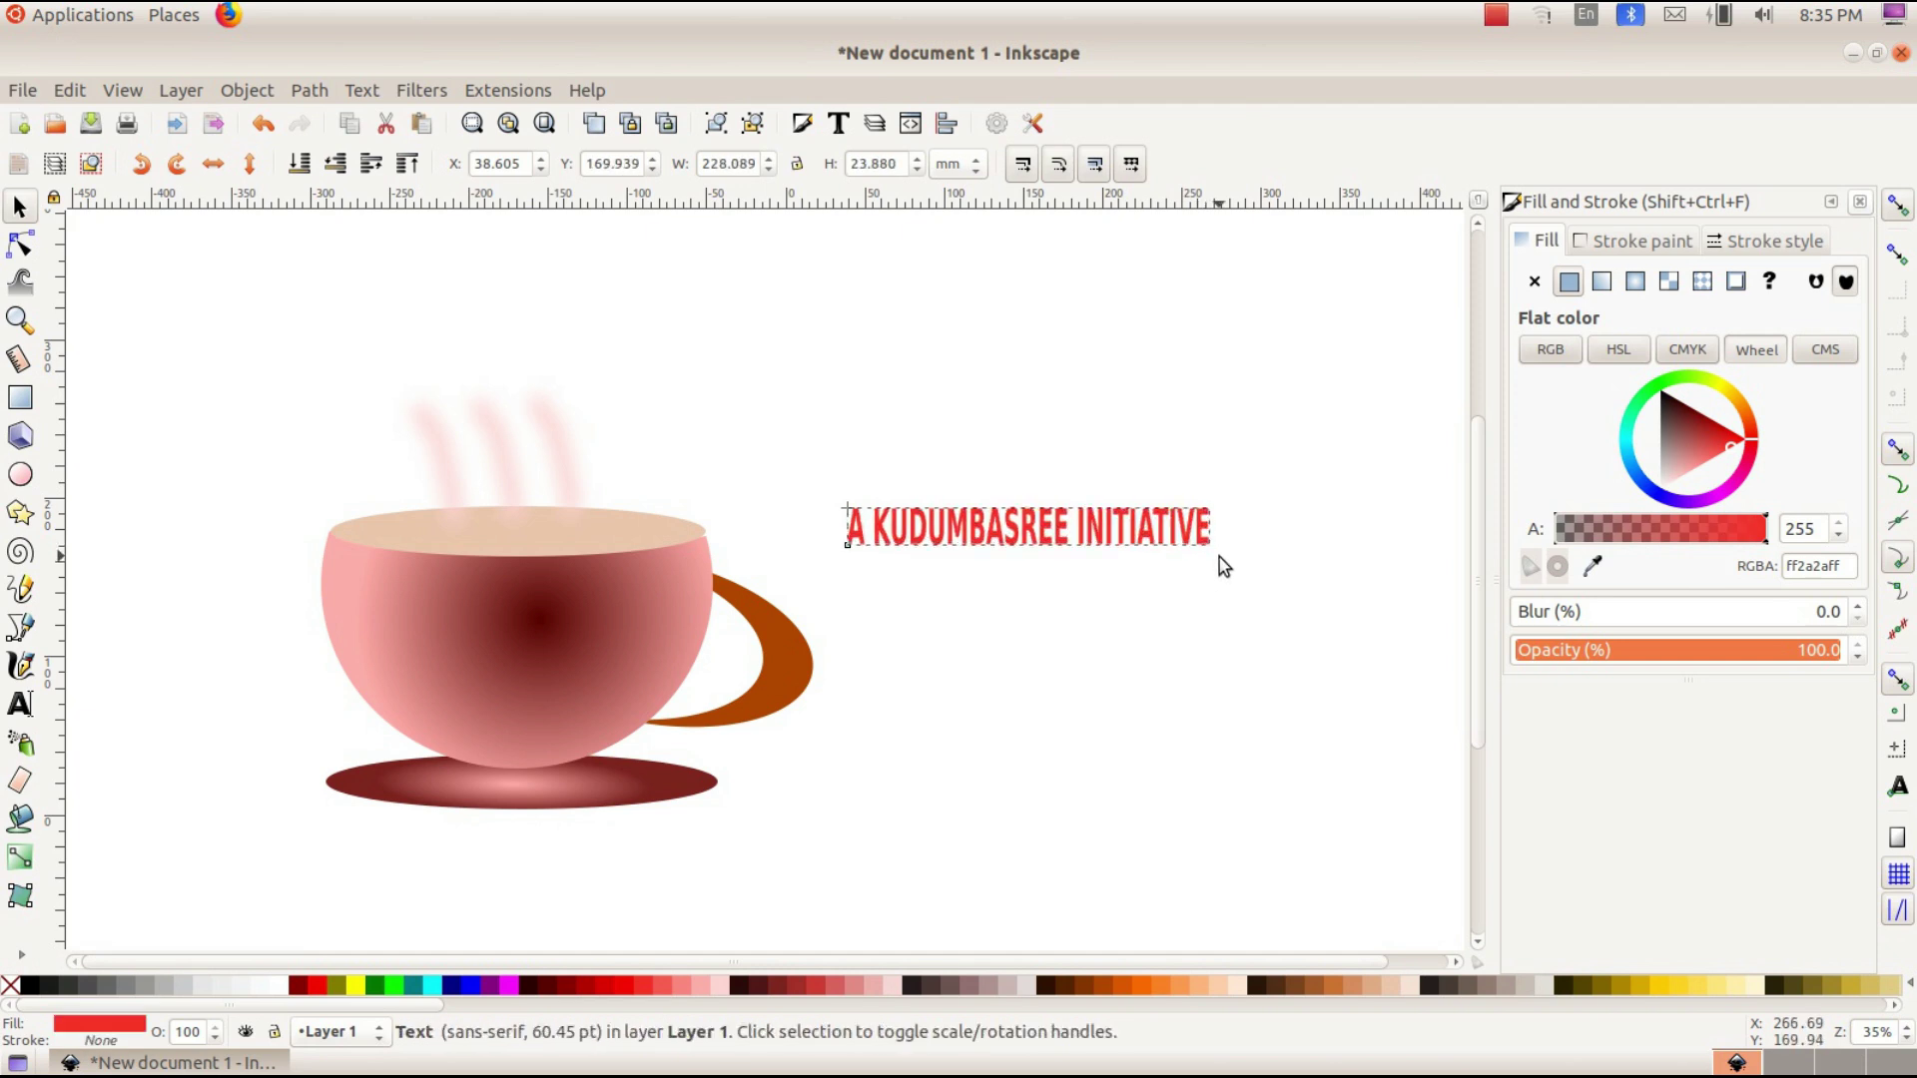
pyautogui.moveTo(1035, 539); pyautogui.dragTo(997, 306)
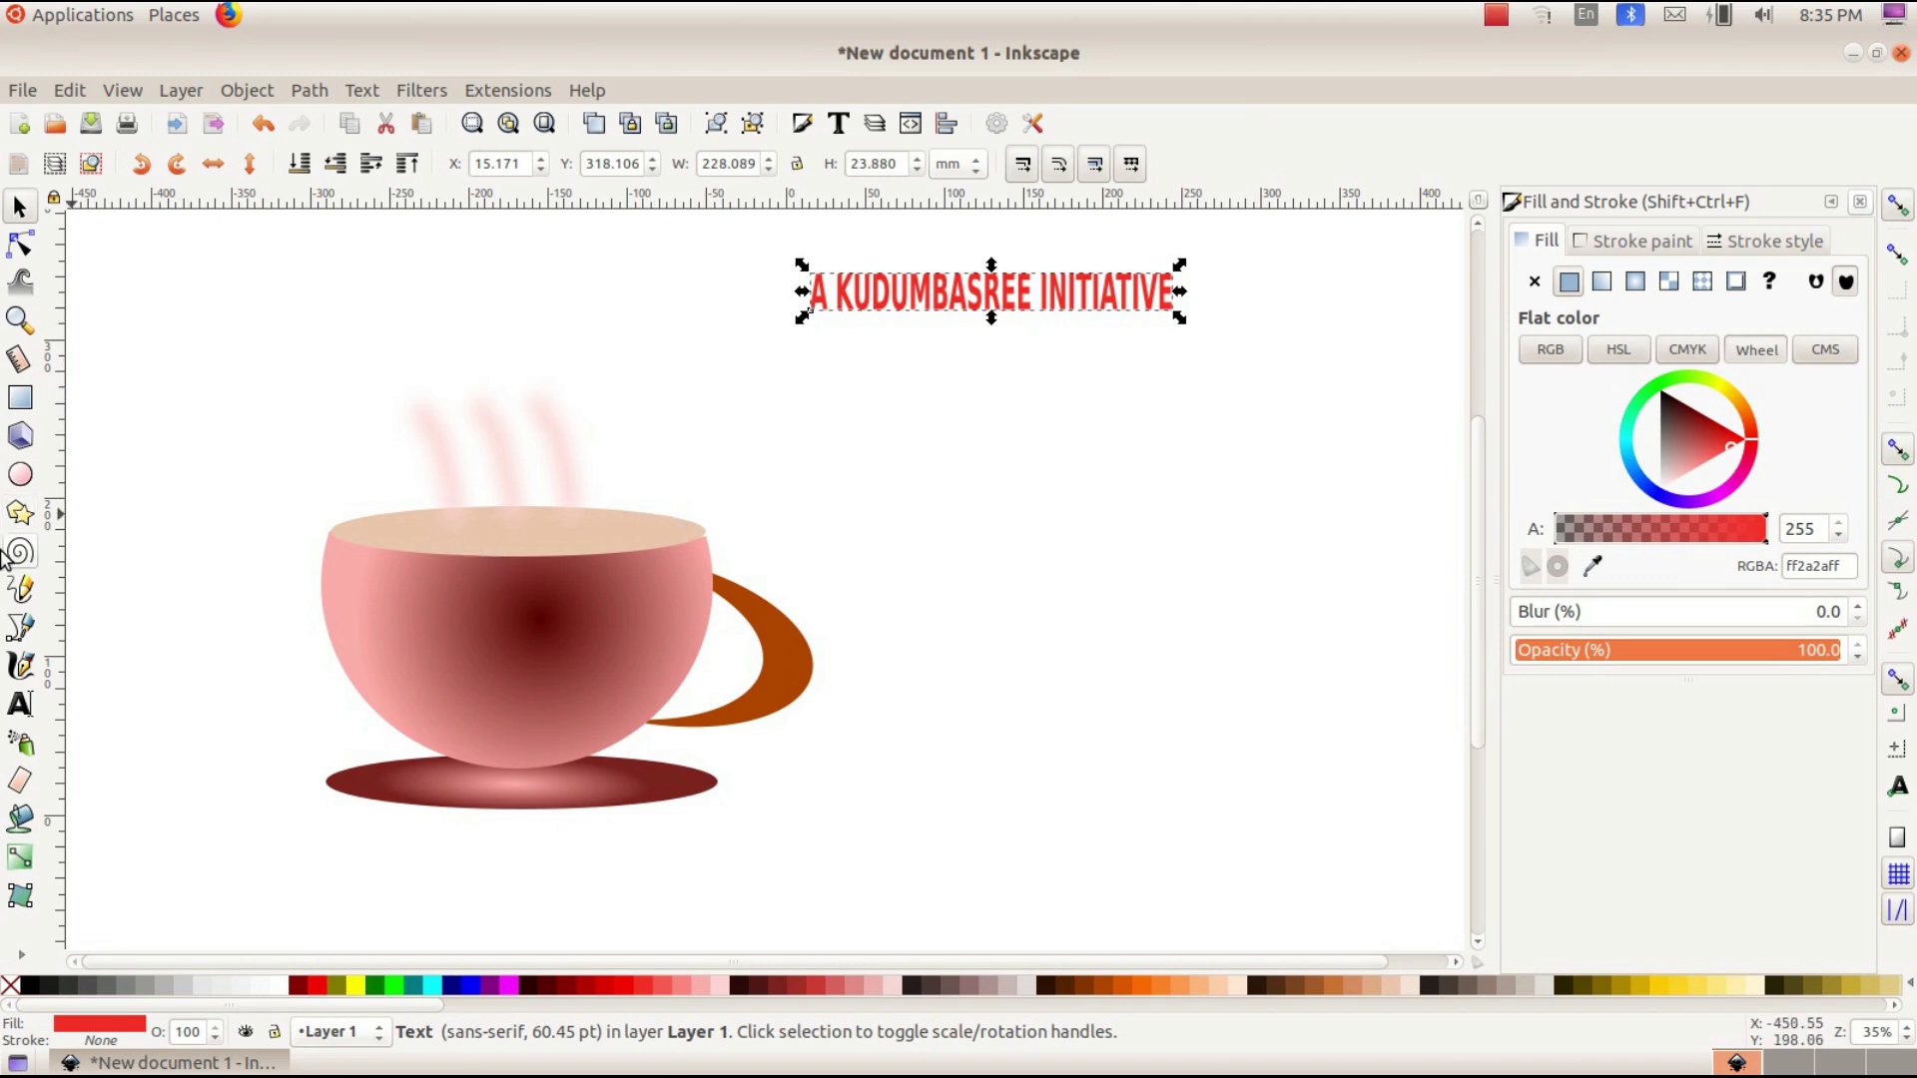
# - Draw an ellipse below the caption with radii of about 108 × 82 mm and make it a half-ellipse with start angle 180 and end angle 0
pyautogui.click(21, 476)
pyautogui.moveTo(931, 453); pyautogui.dragTo(1264, 688)
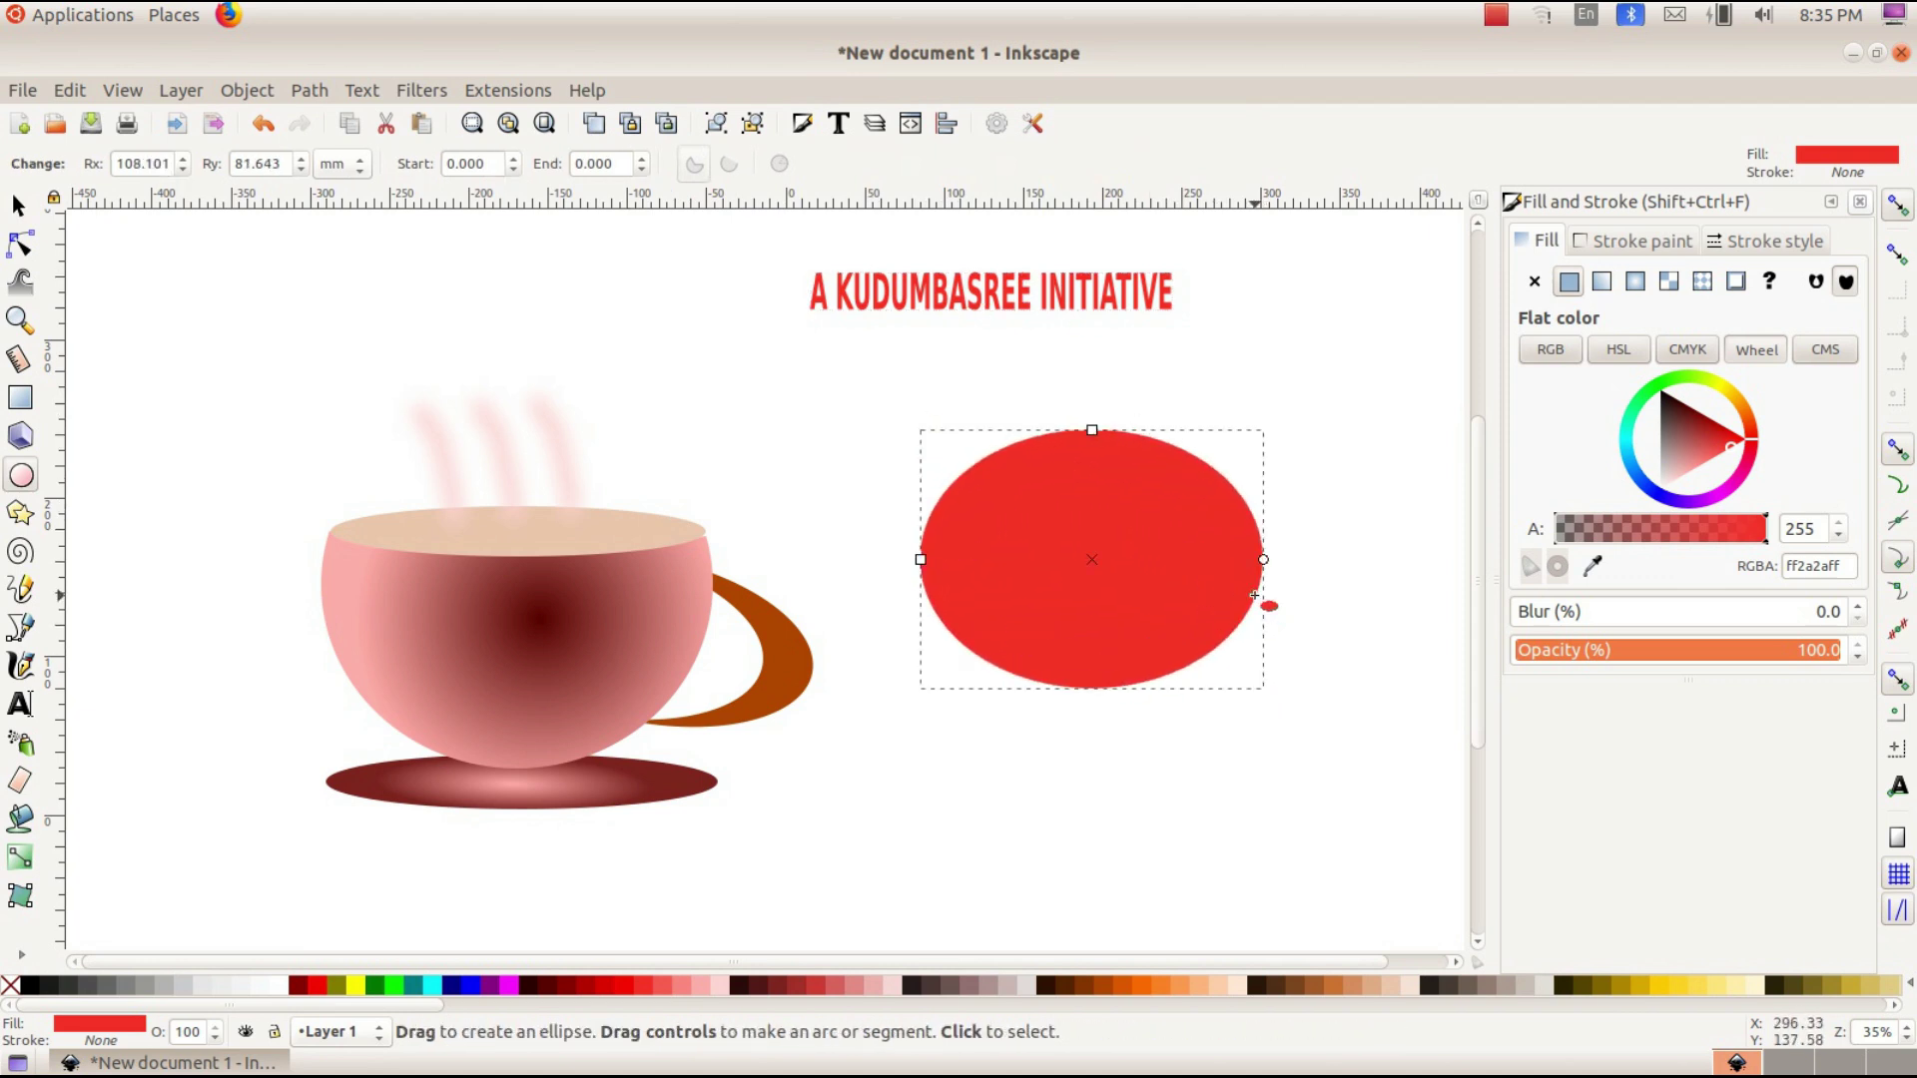
pyautogui.click(498, 160)
pyautogui.click(608, 159)
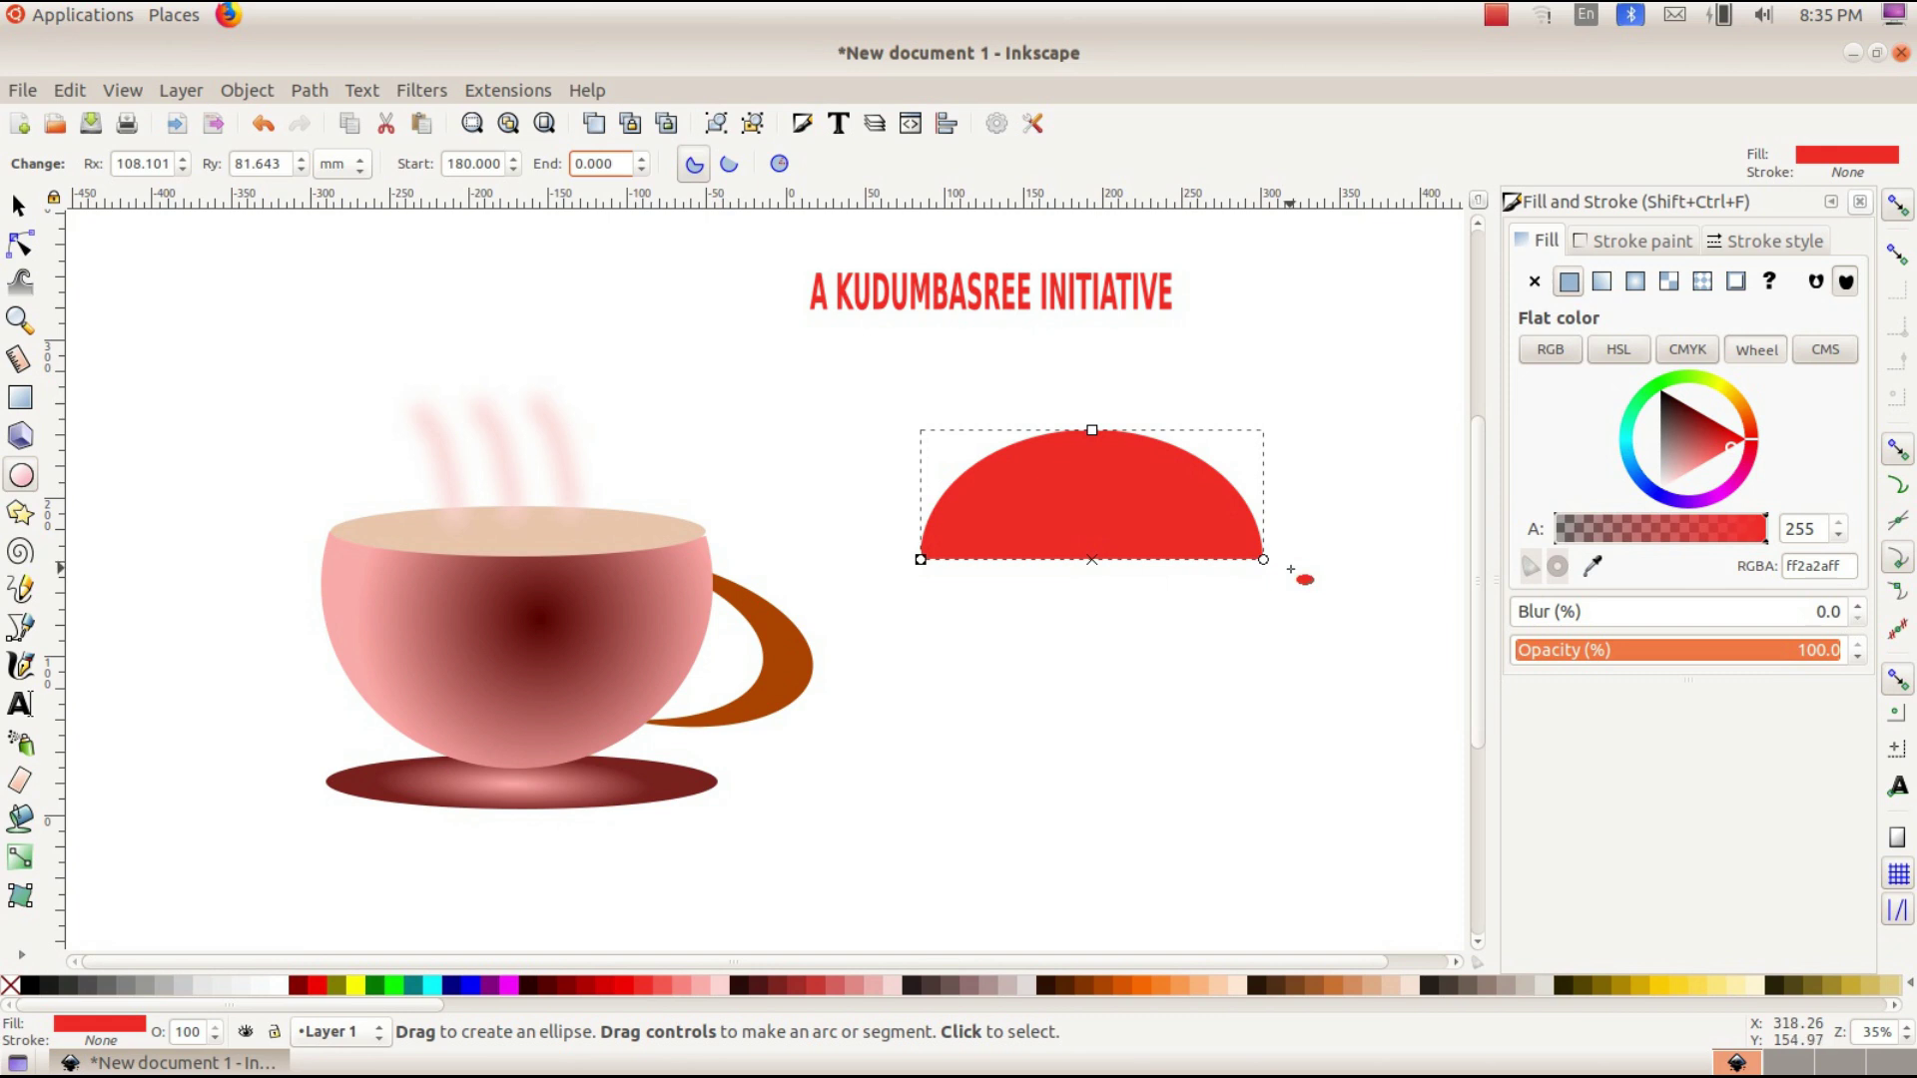
# - Put the red caption on the path of the half-ellipse
pyautogui.click(18, 206)
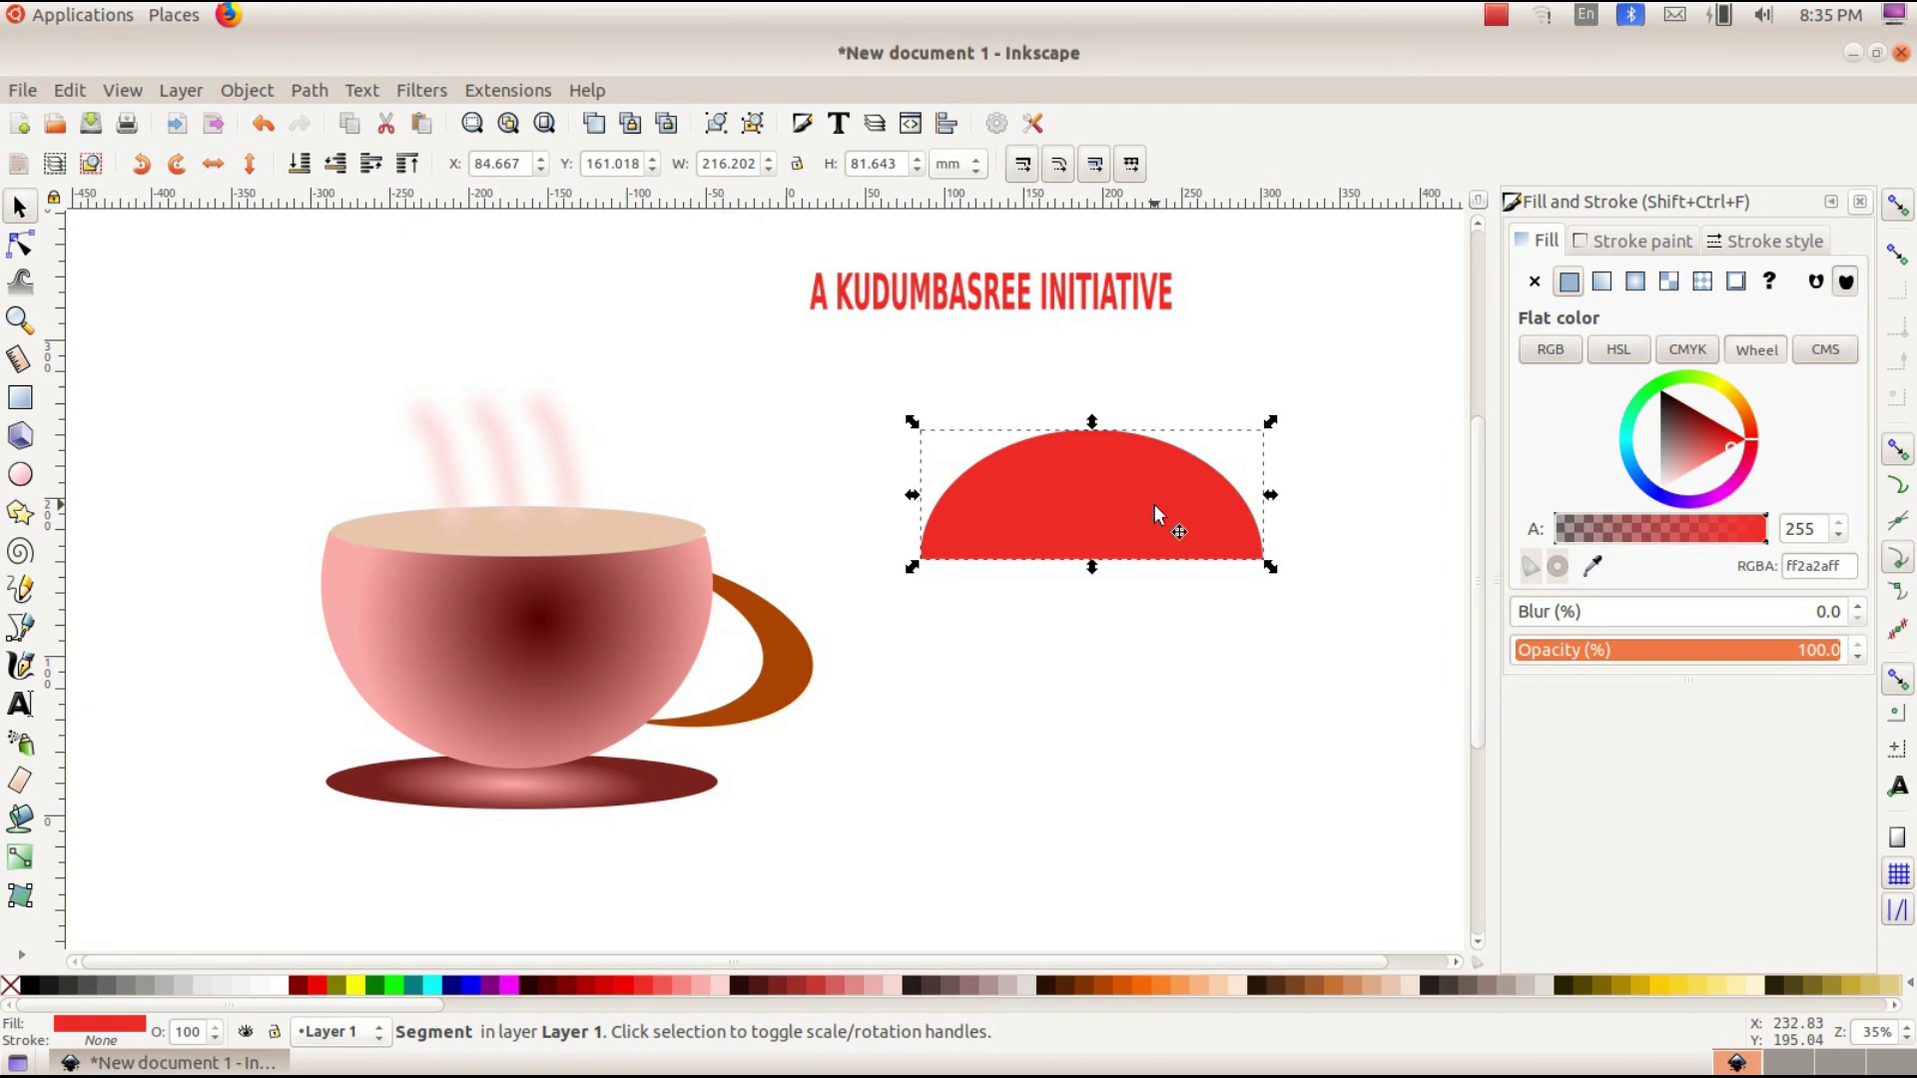
pyautogui.keyDown('shift'); pyautogui.click(1106, 301); pyautogui.keyUp('shift')
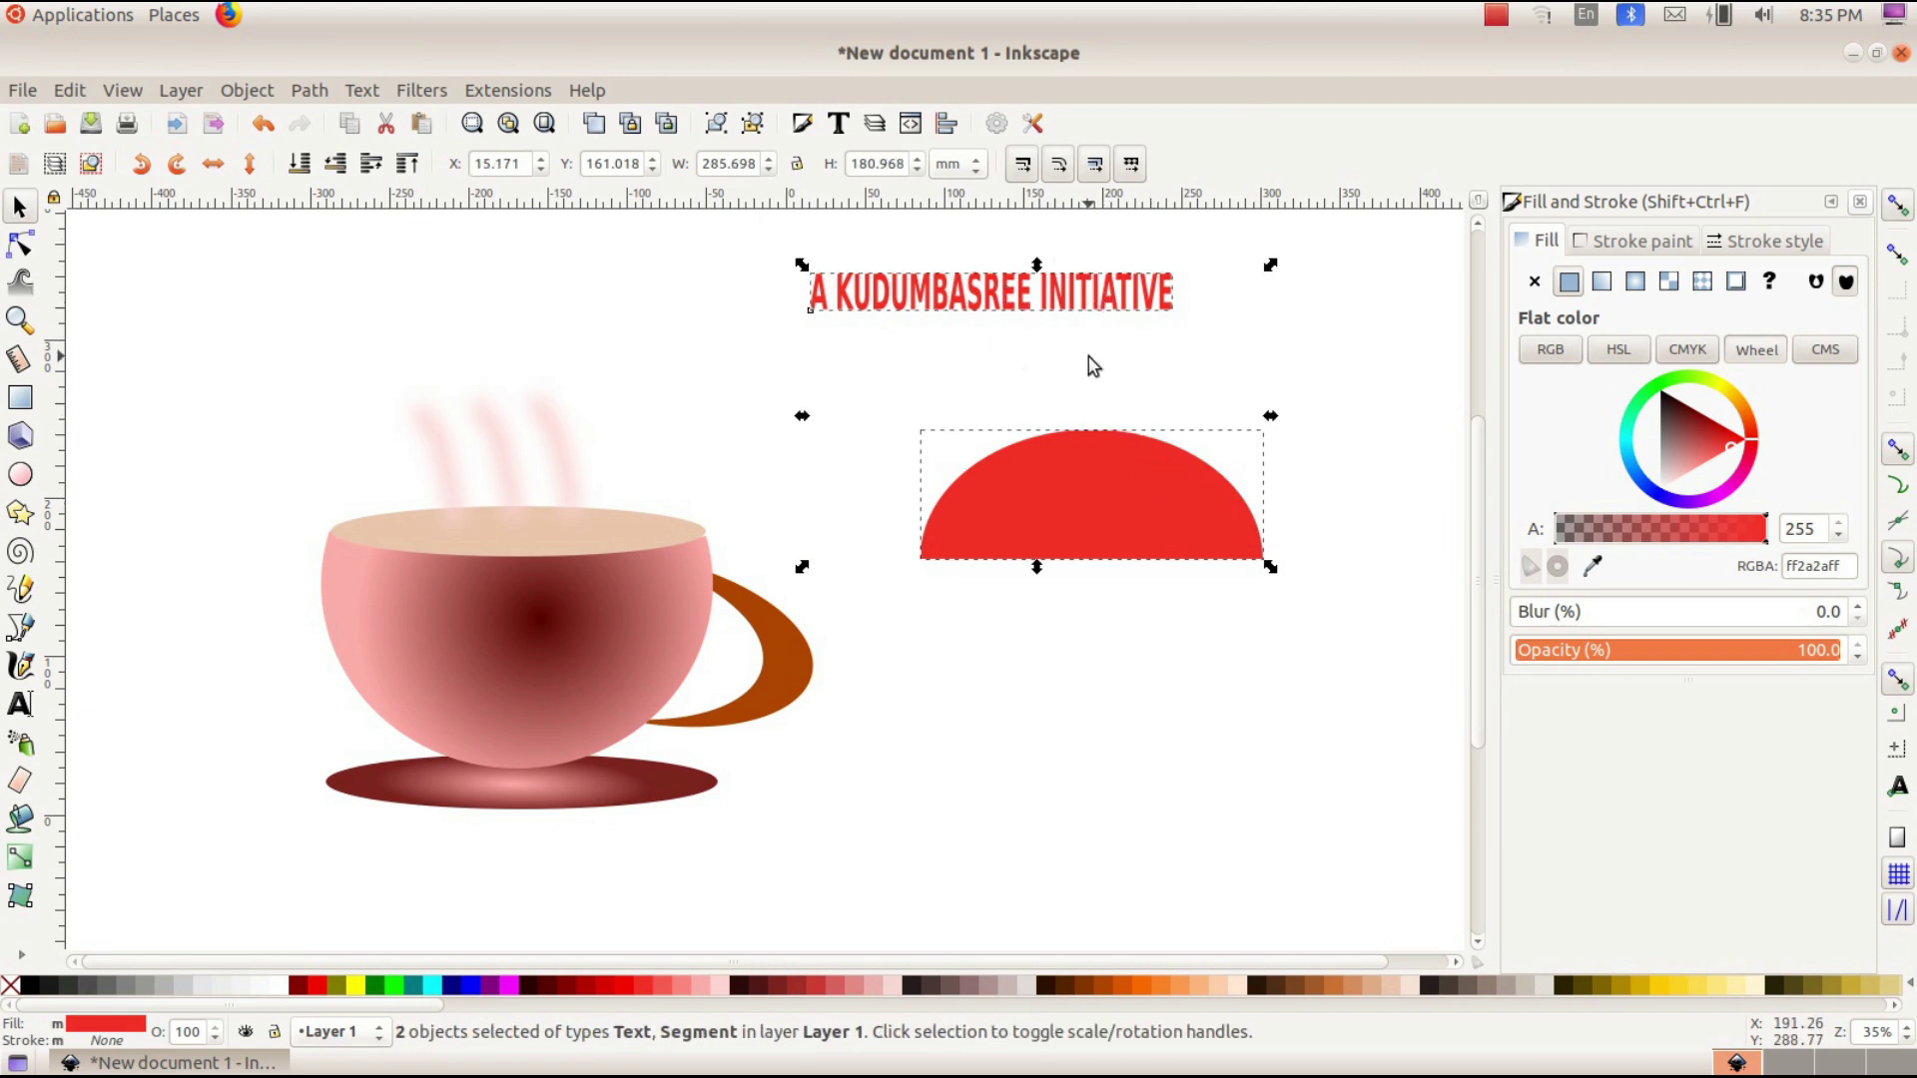
pyautogui.click(352, 92)
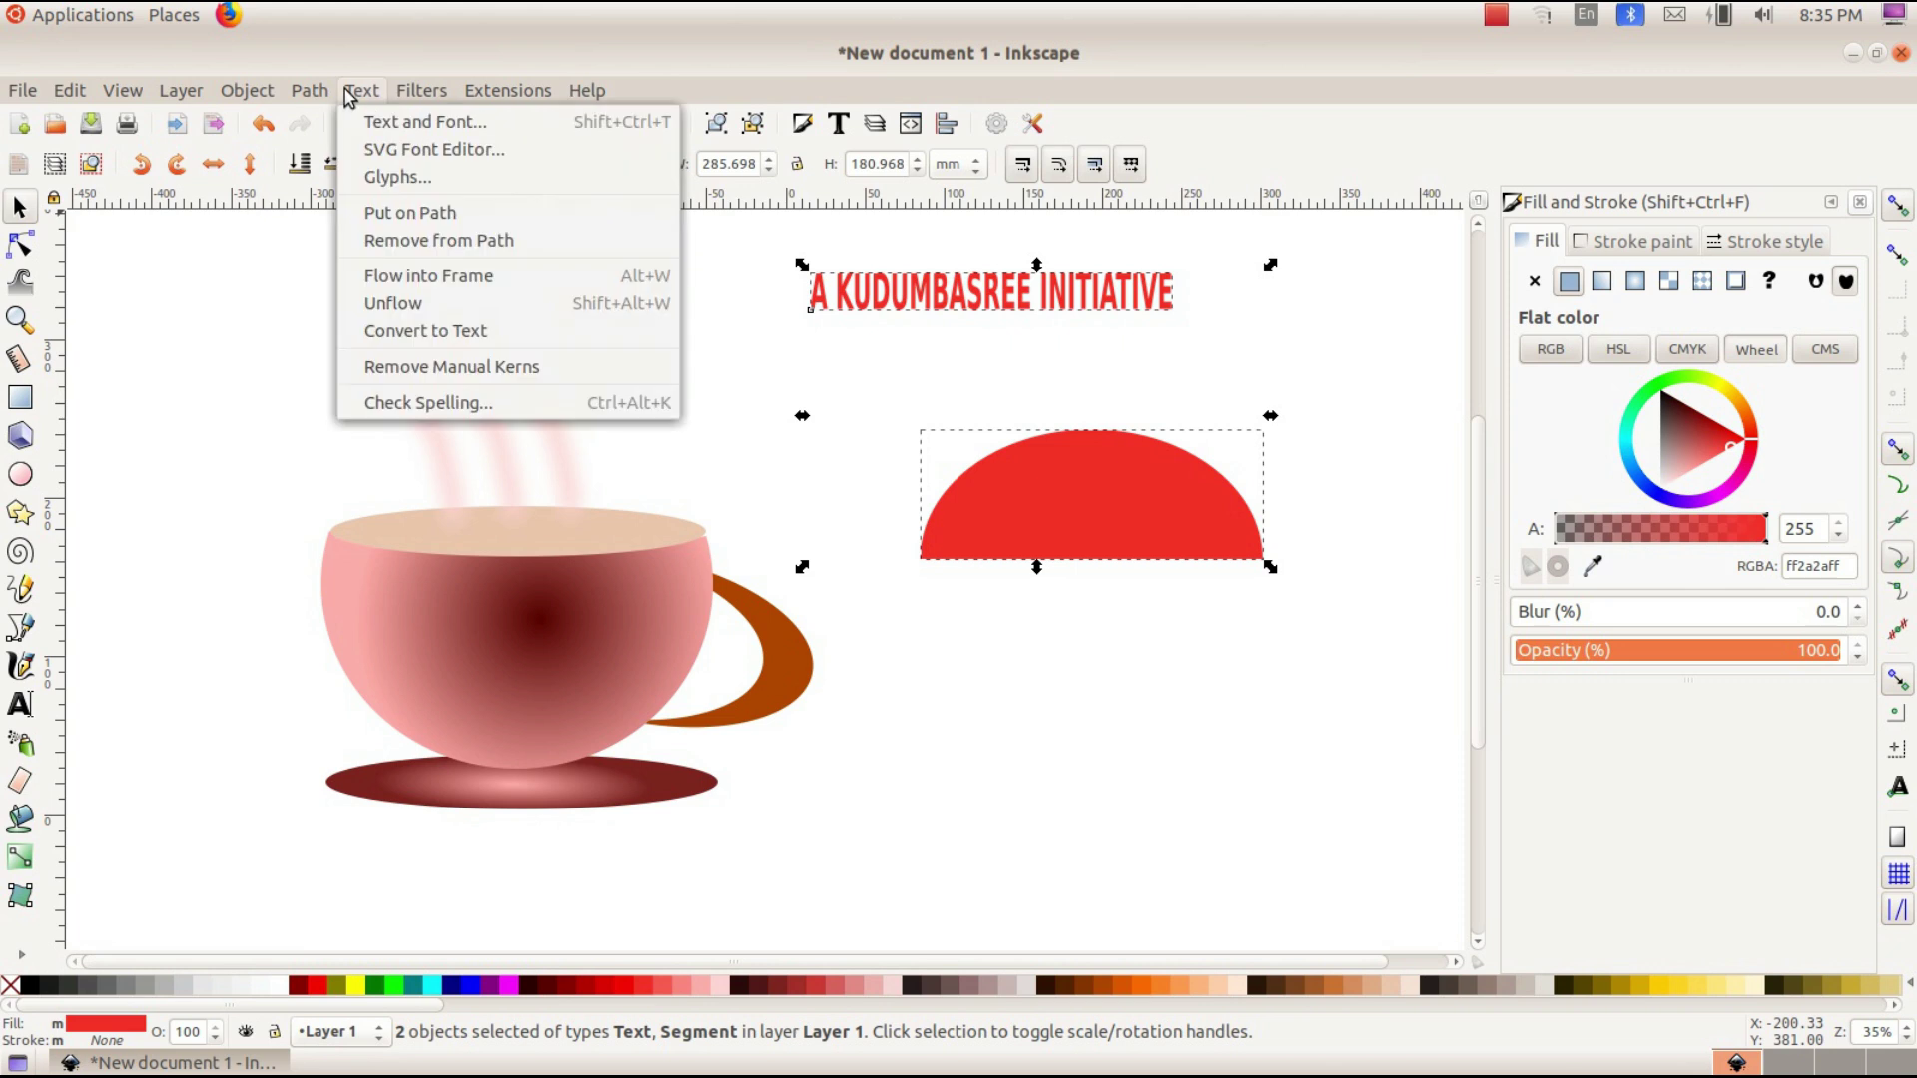
pyautogui.click(381, 212)
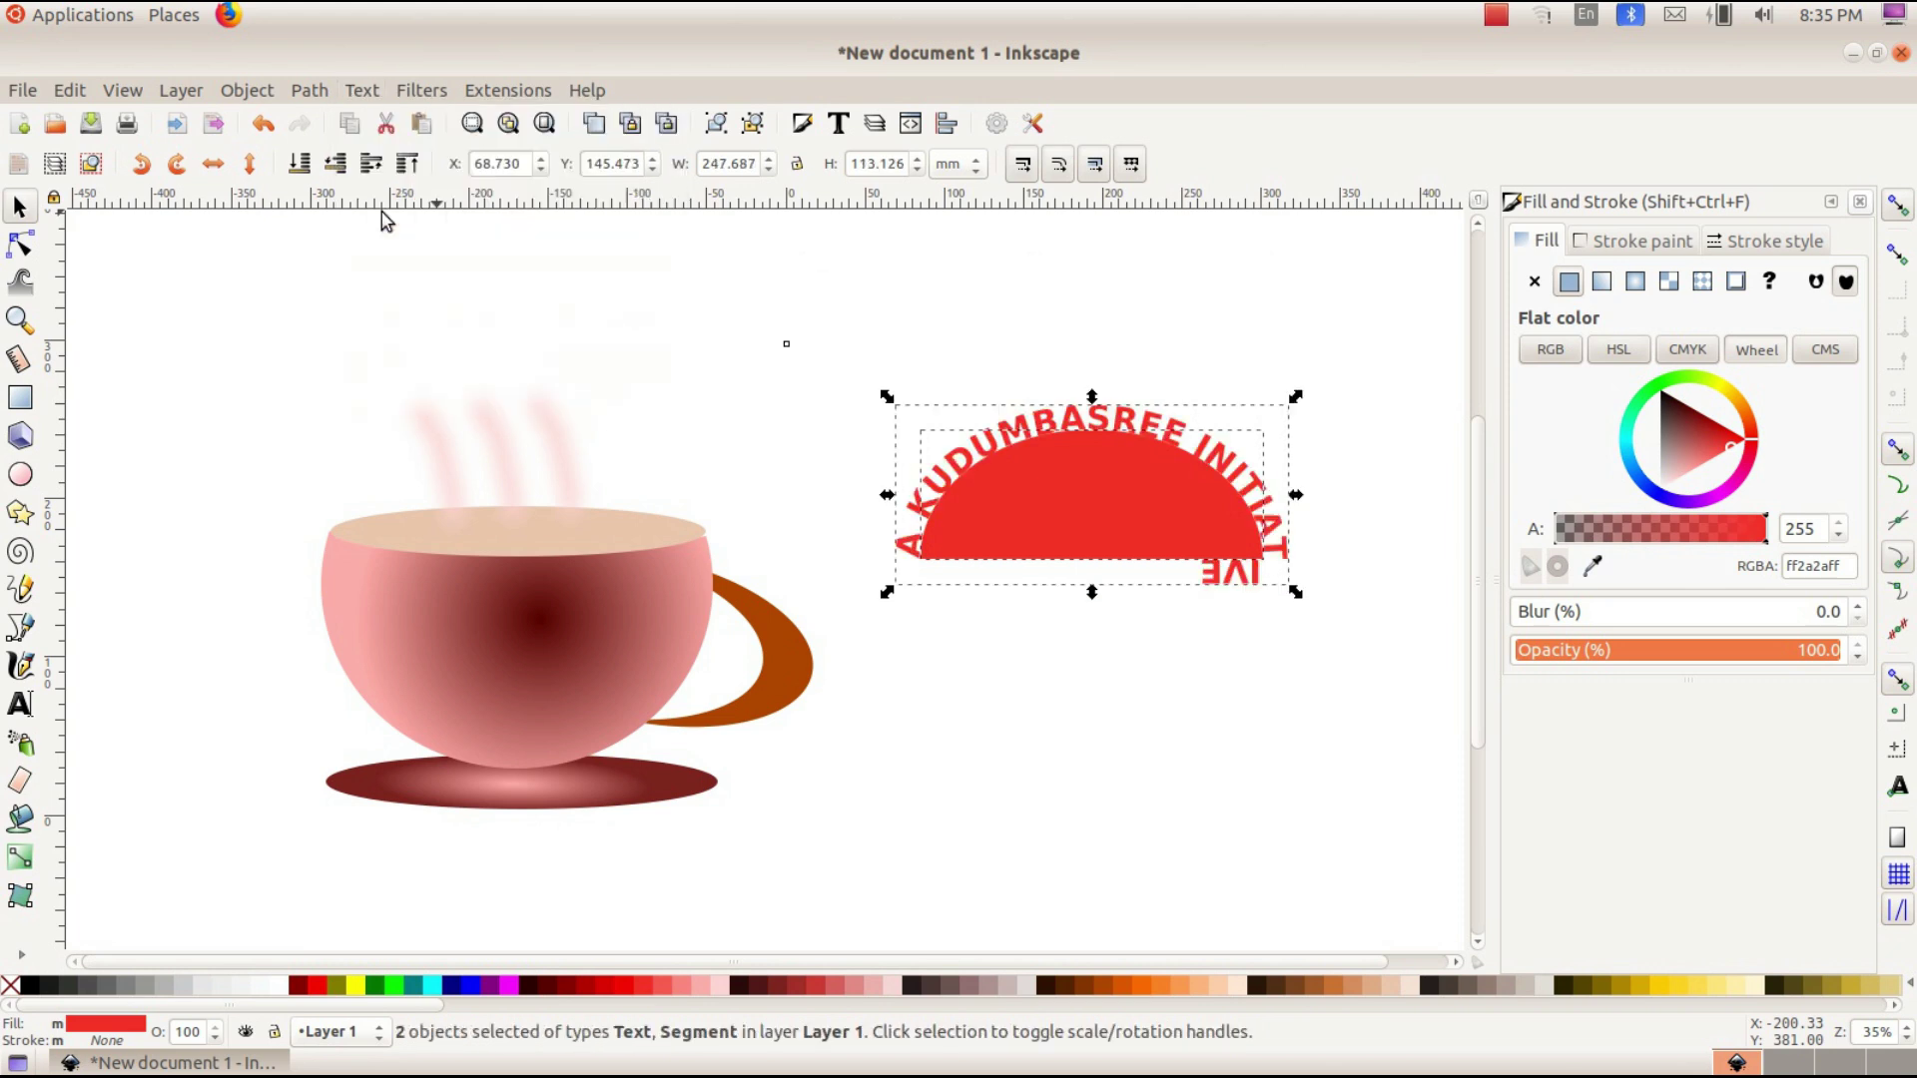
pyautogui.click(1089, 640)
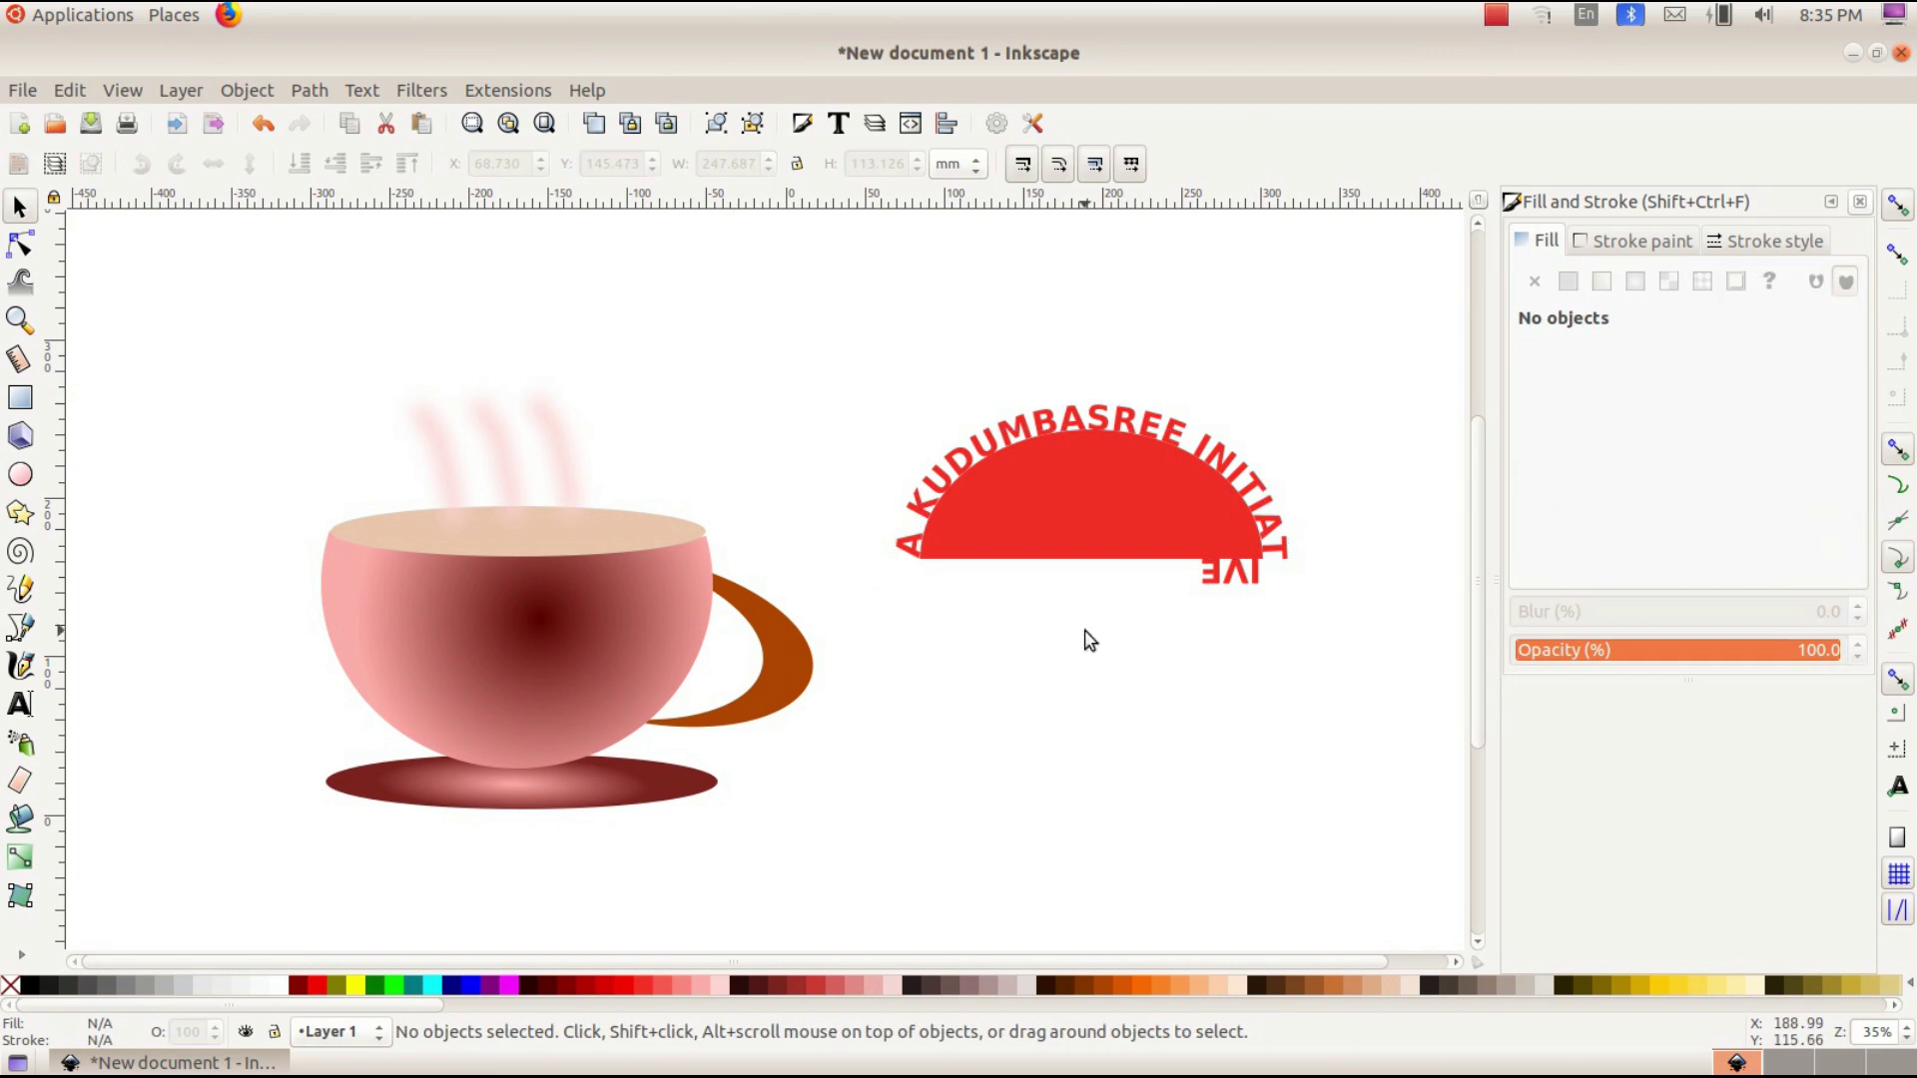
# - Enlarge the half-ellipse to about 246 × 95 mm so the whole caption follows its arc, and remove its fill
pyautogui.click(1246, 548)
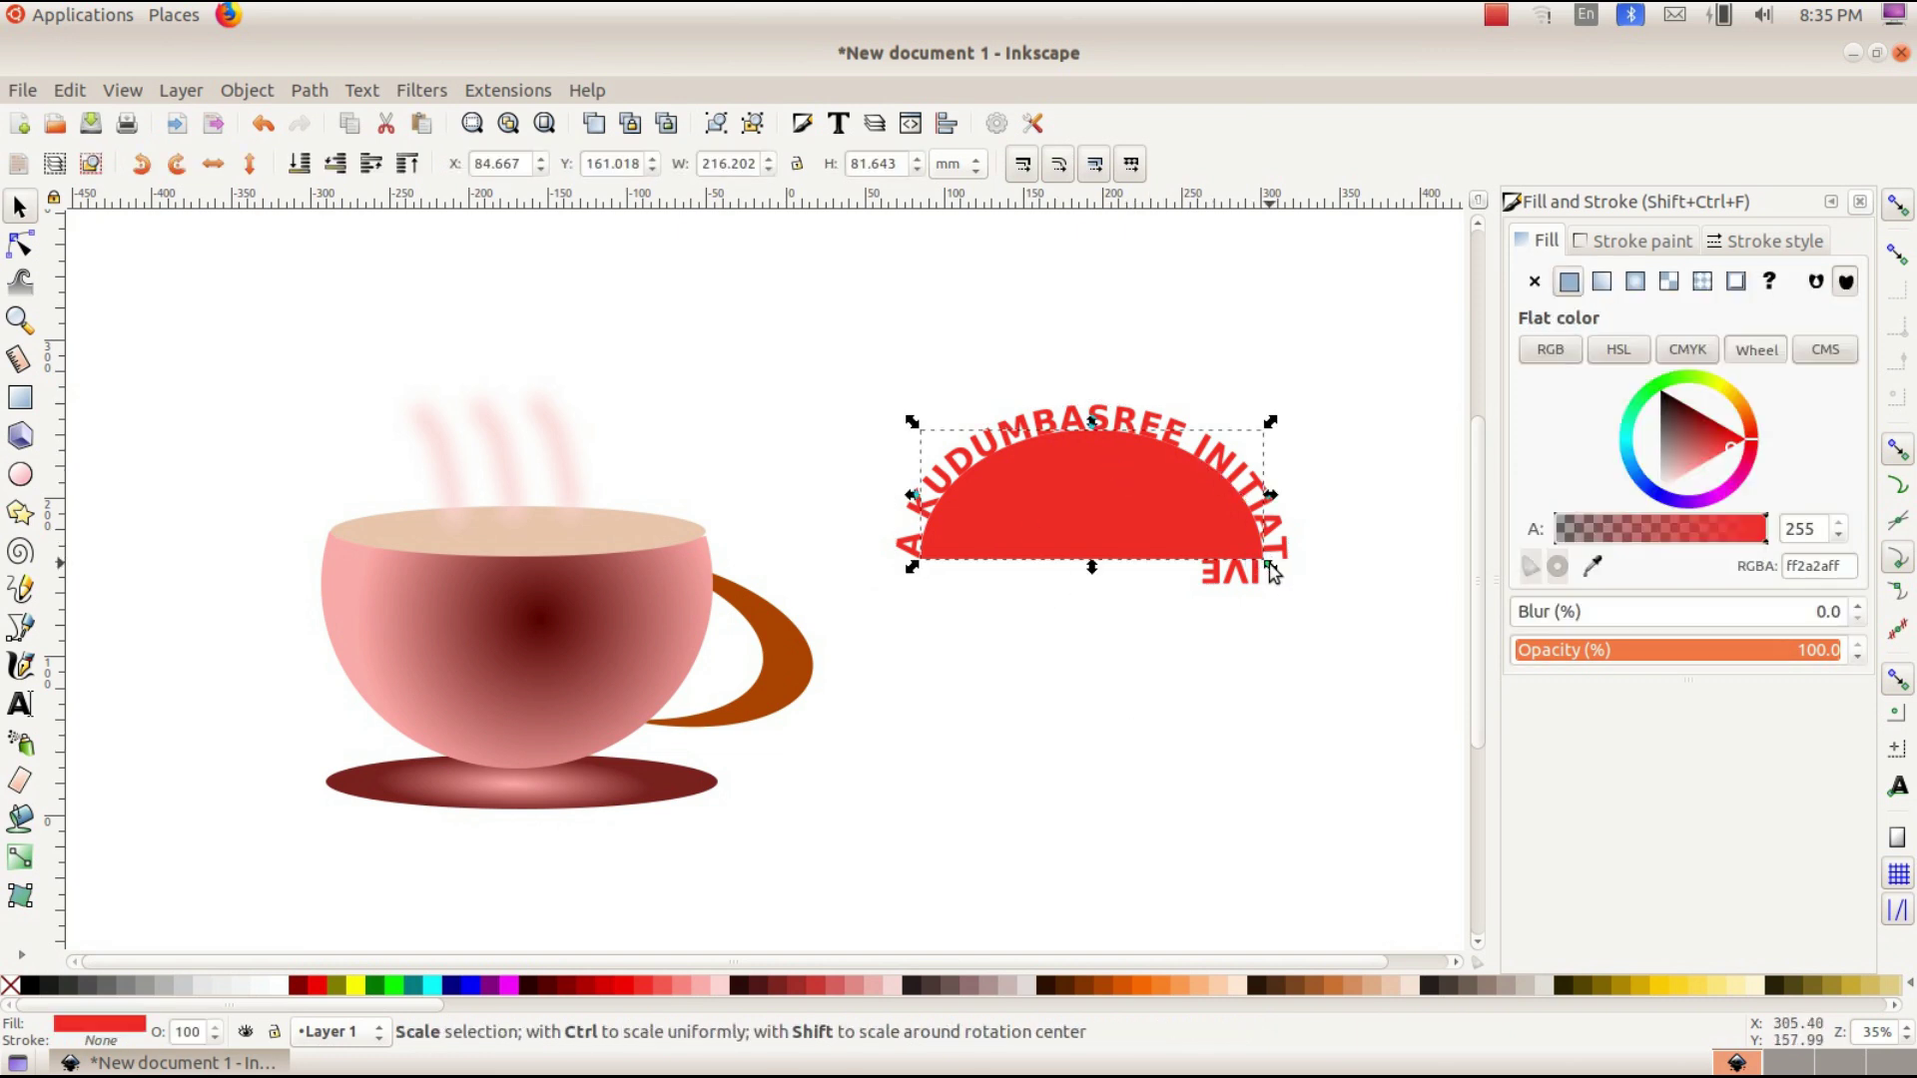
pyautogui.moveTo(1271, 567); pyautogui.dragTo(1317, 588)
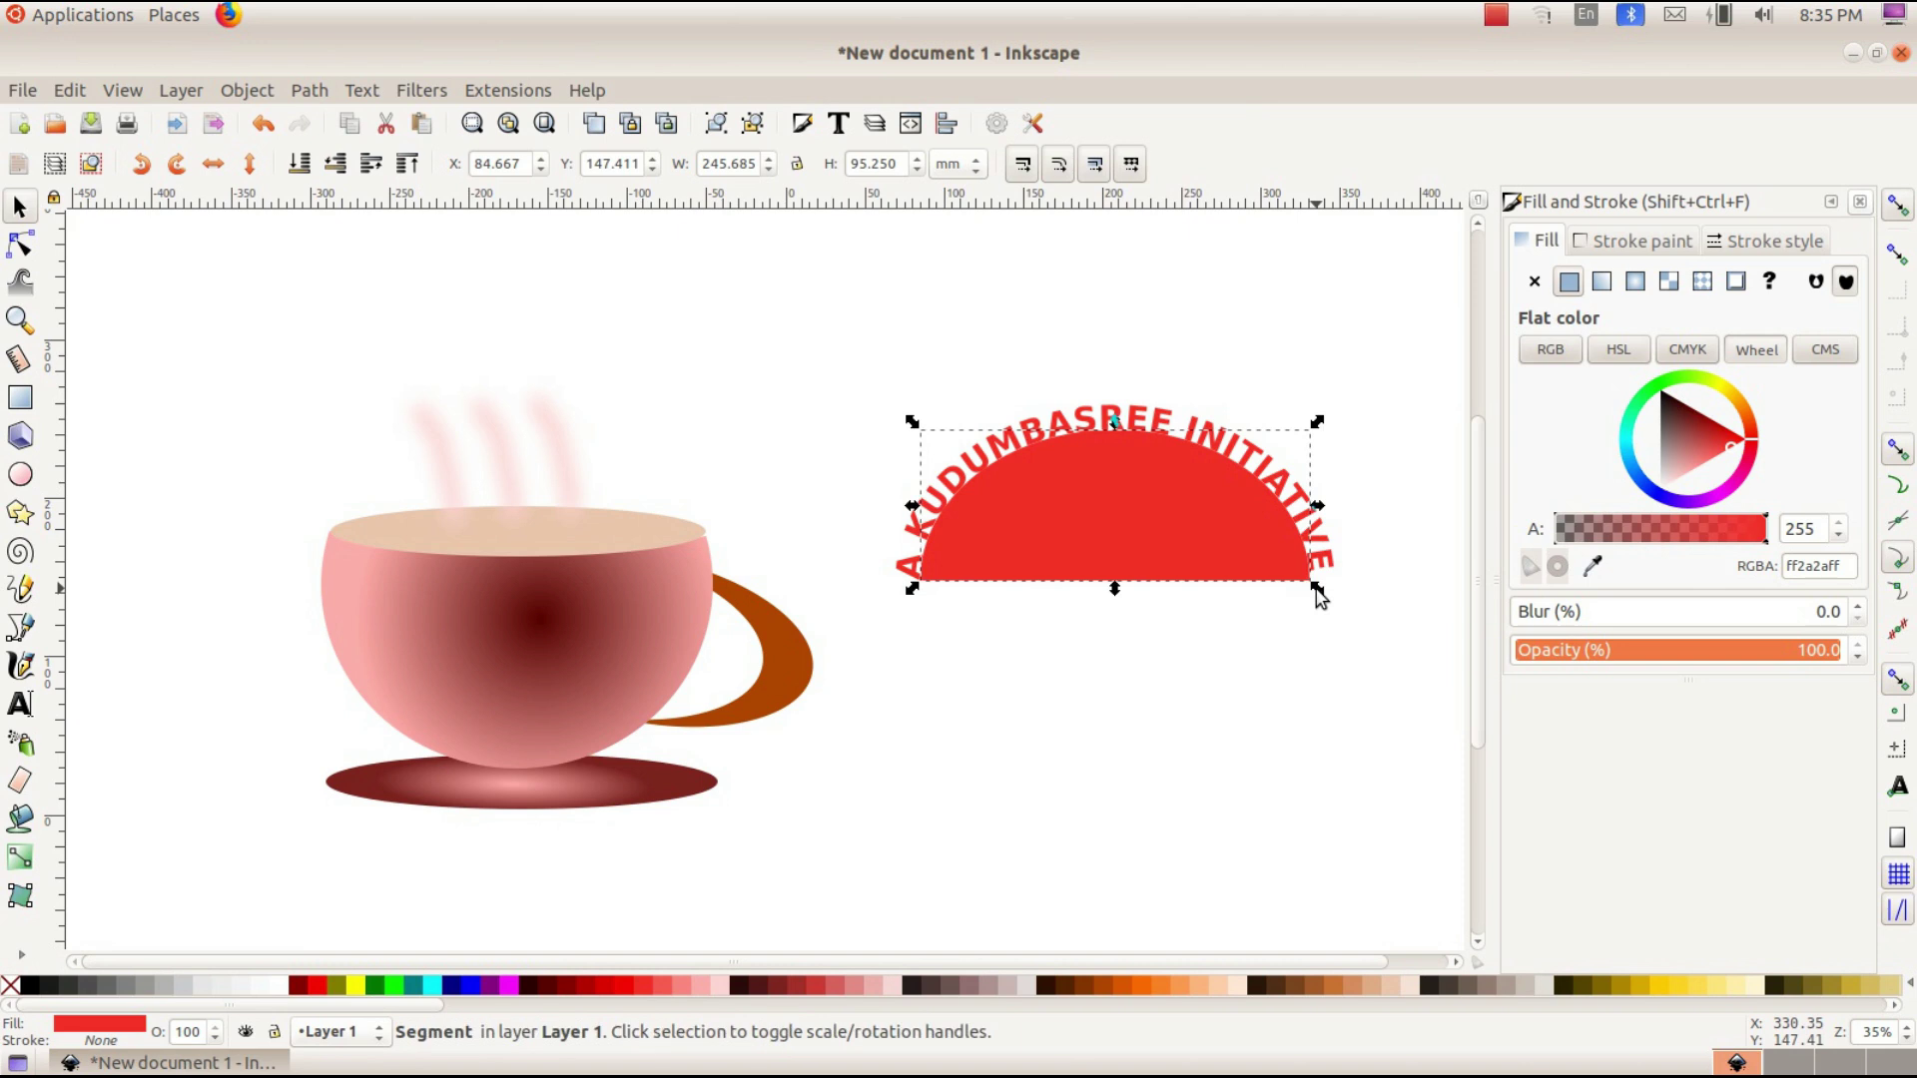
pyautogui.click(1285, 649)
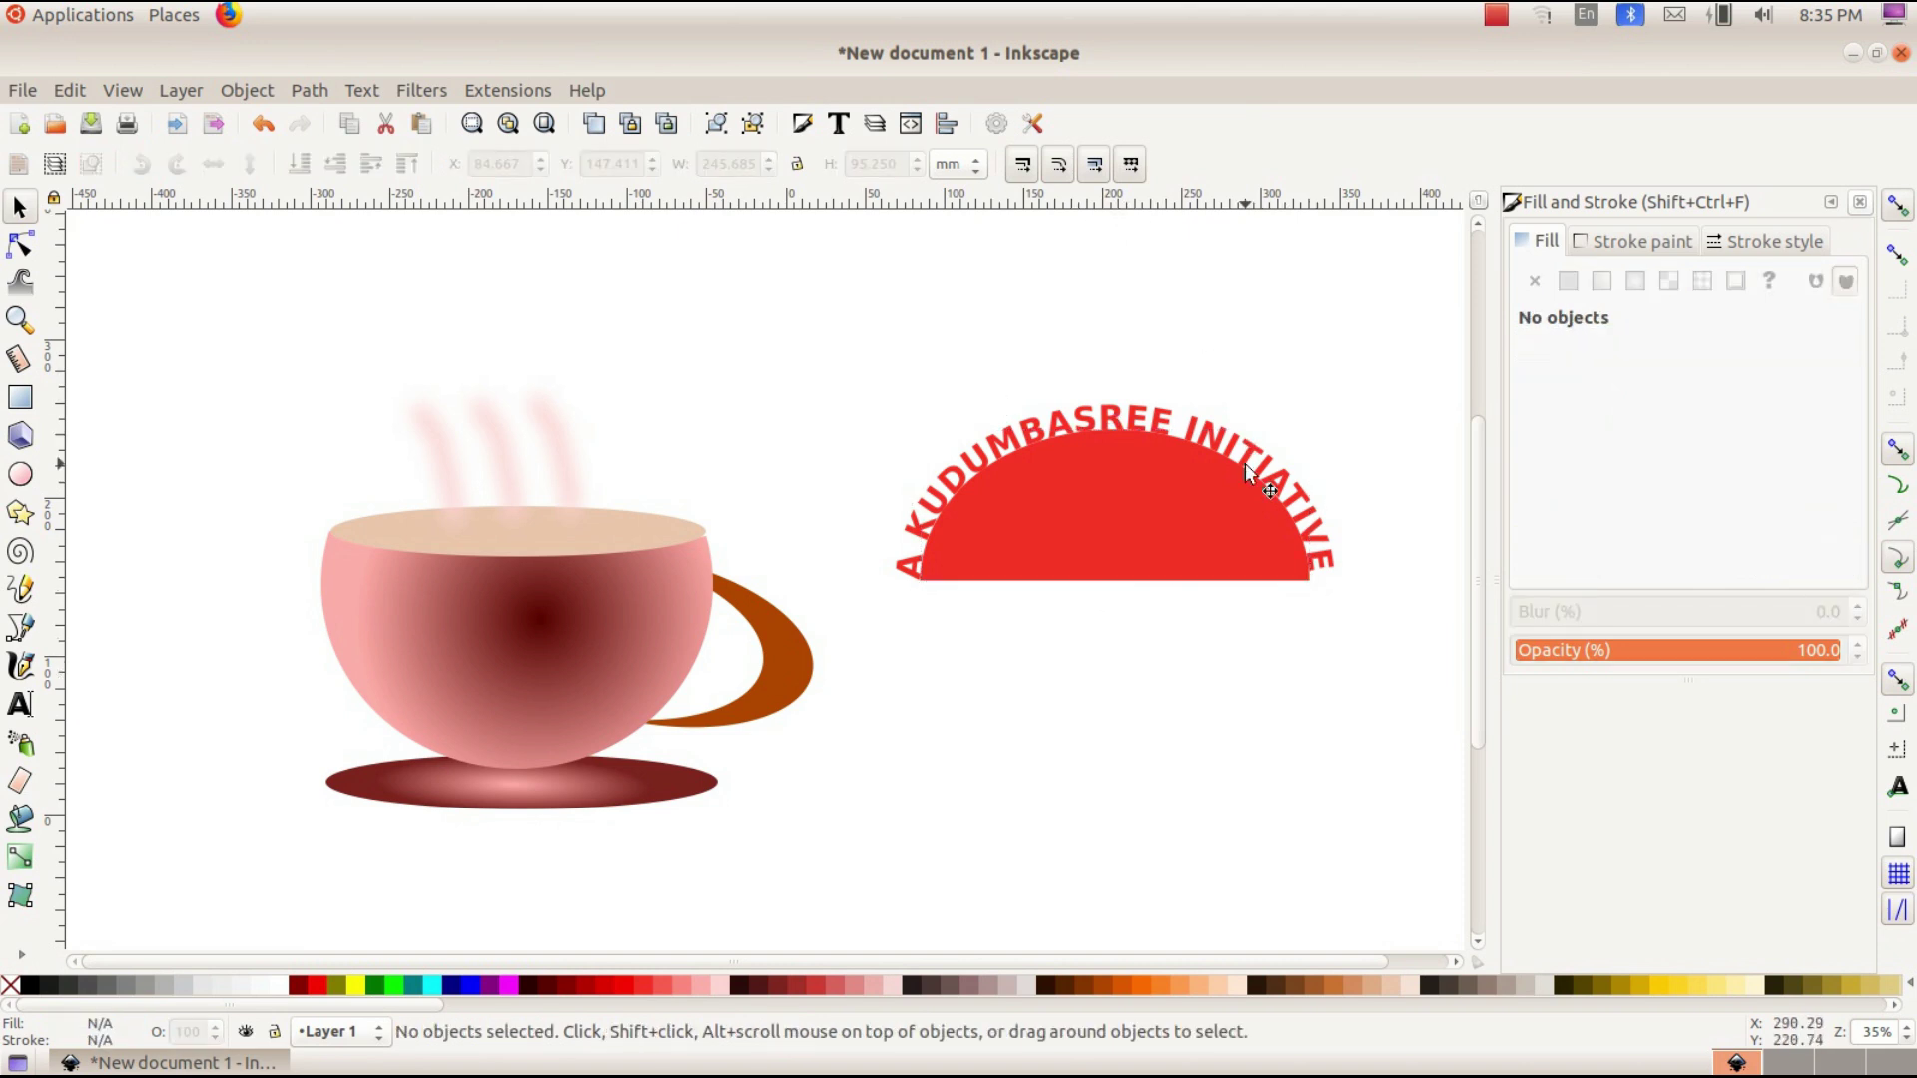
pyautogui.click(1256, 529)
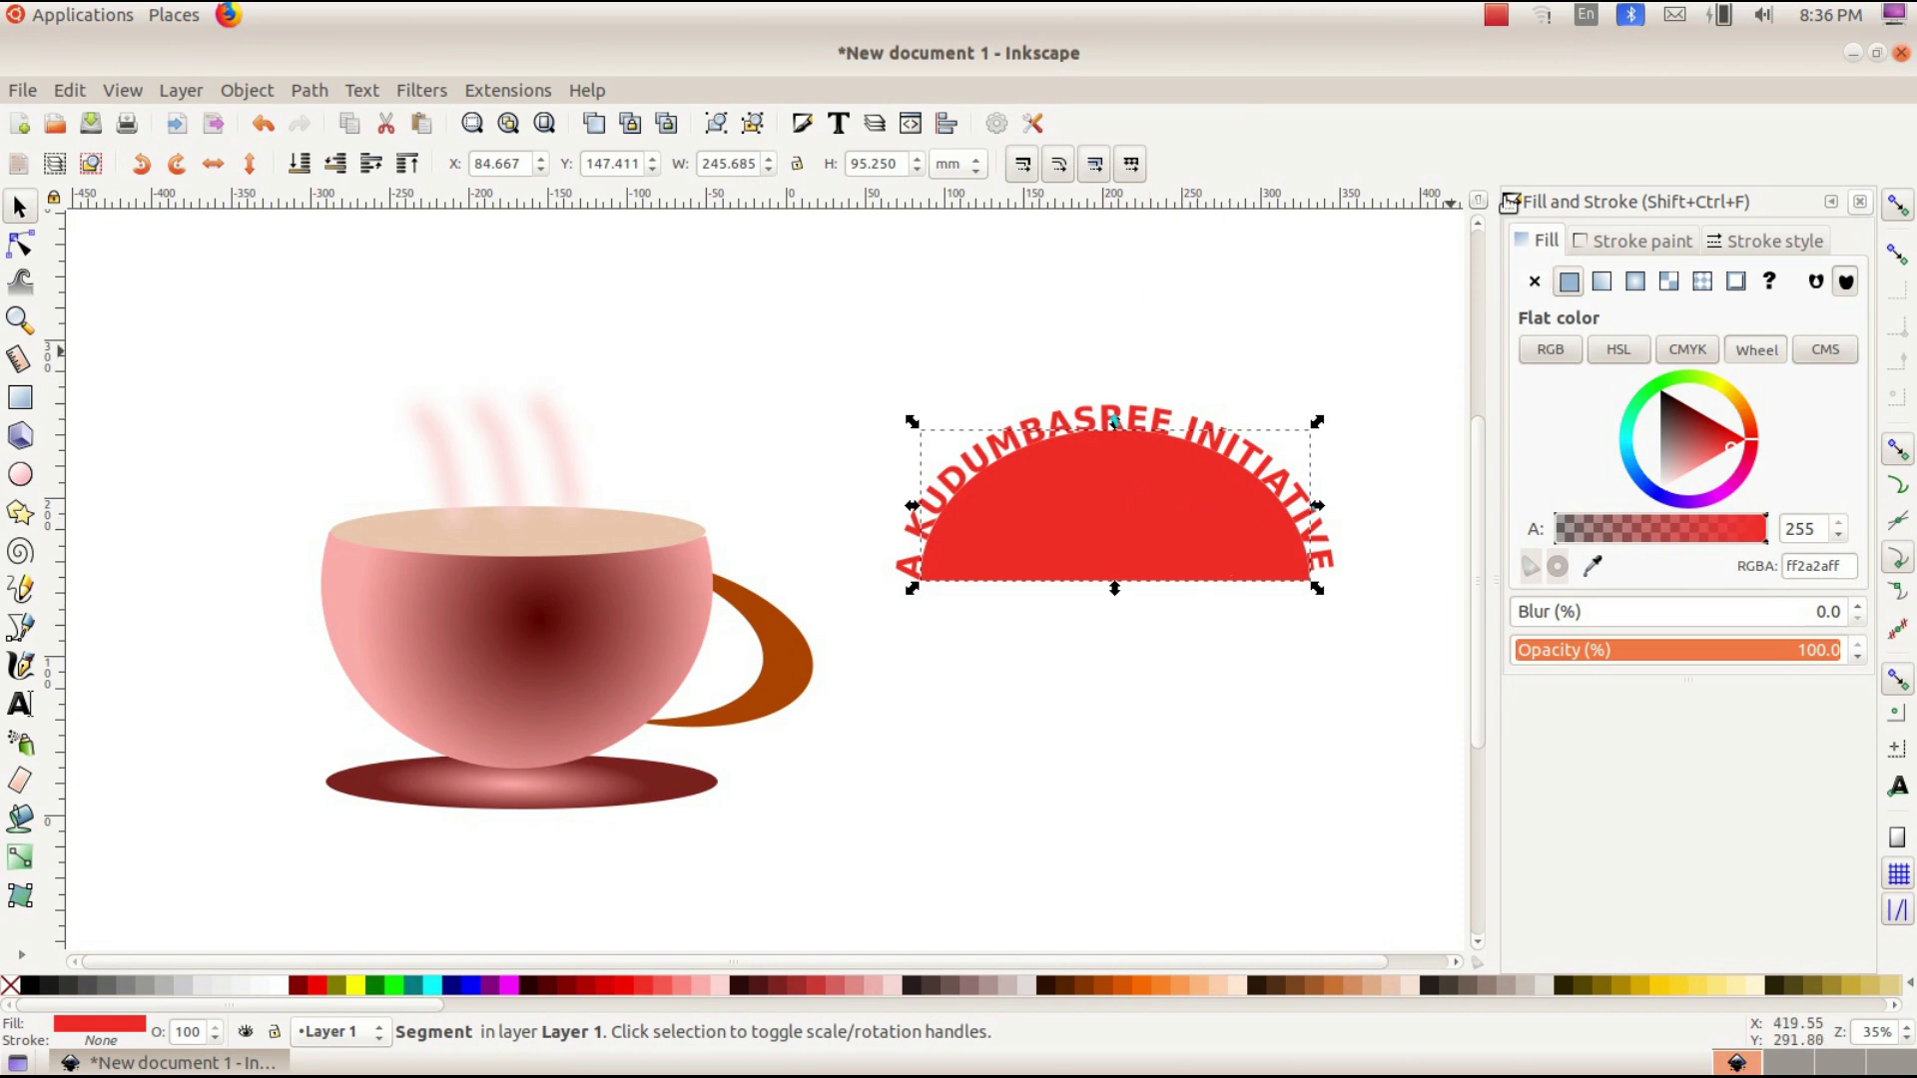
pyautogui.click(1534, 285)
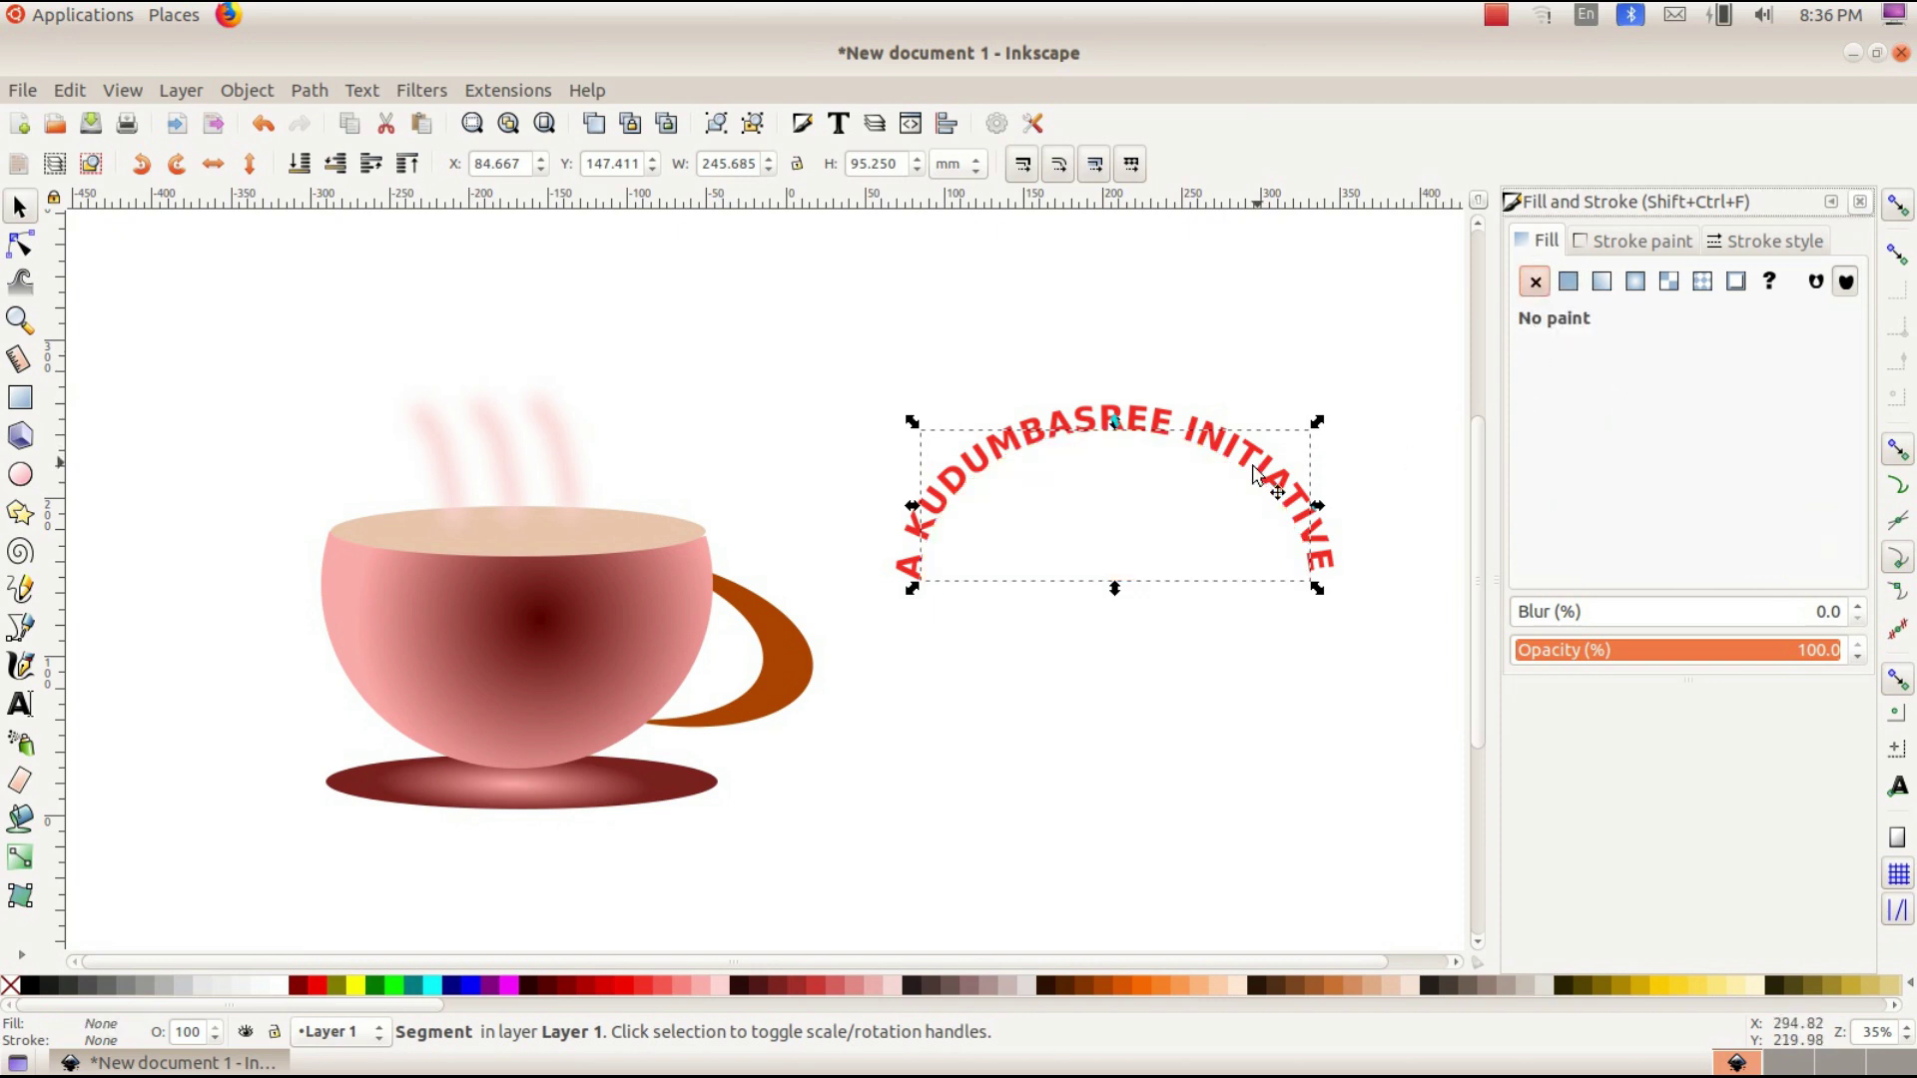
pyautogui.click(1188, 405)
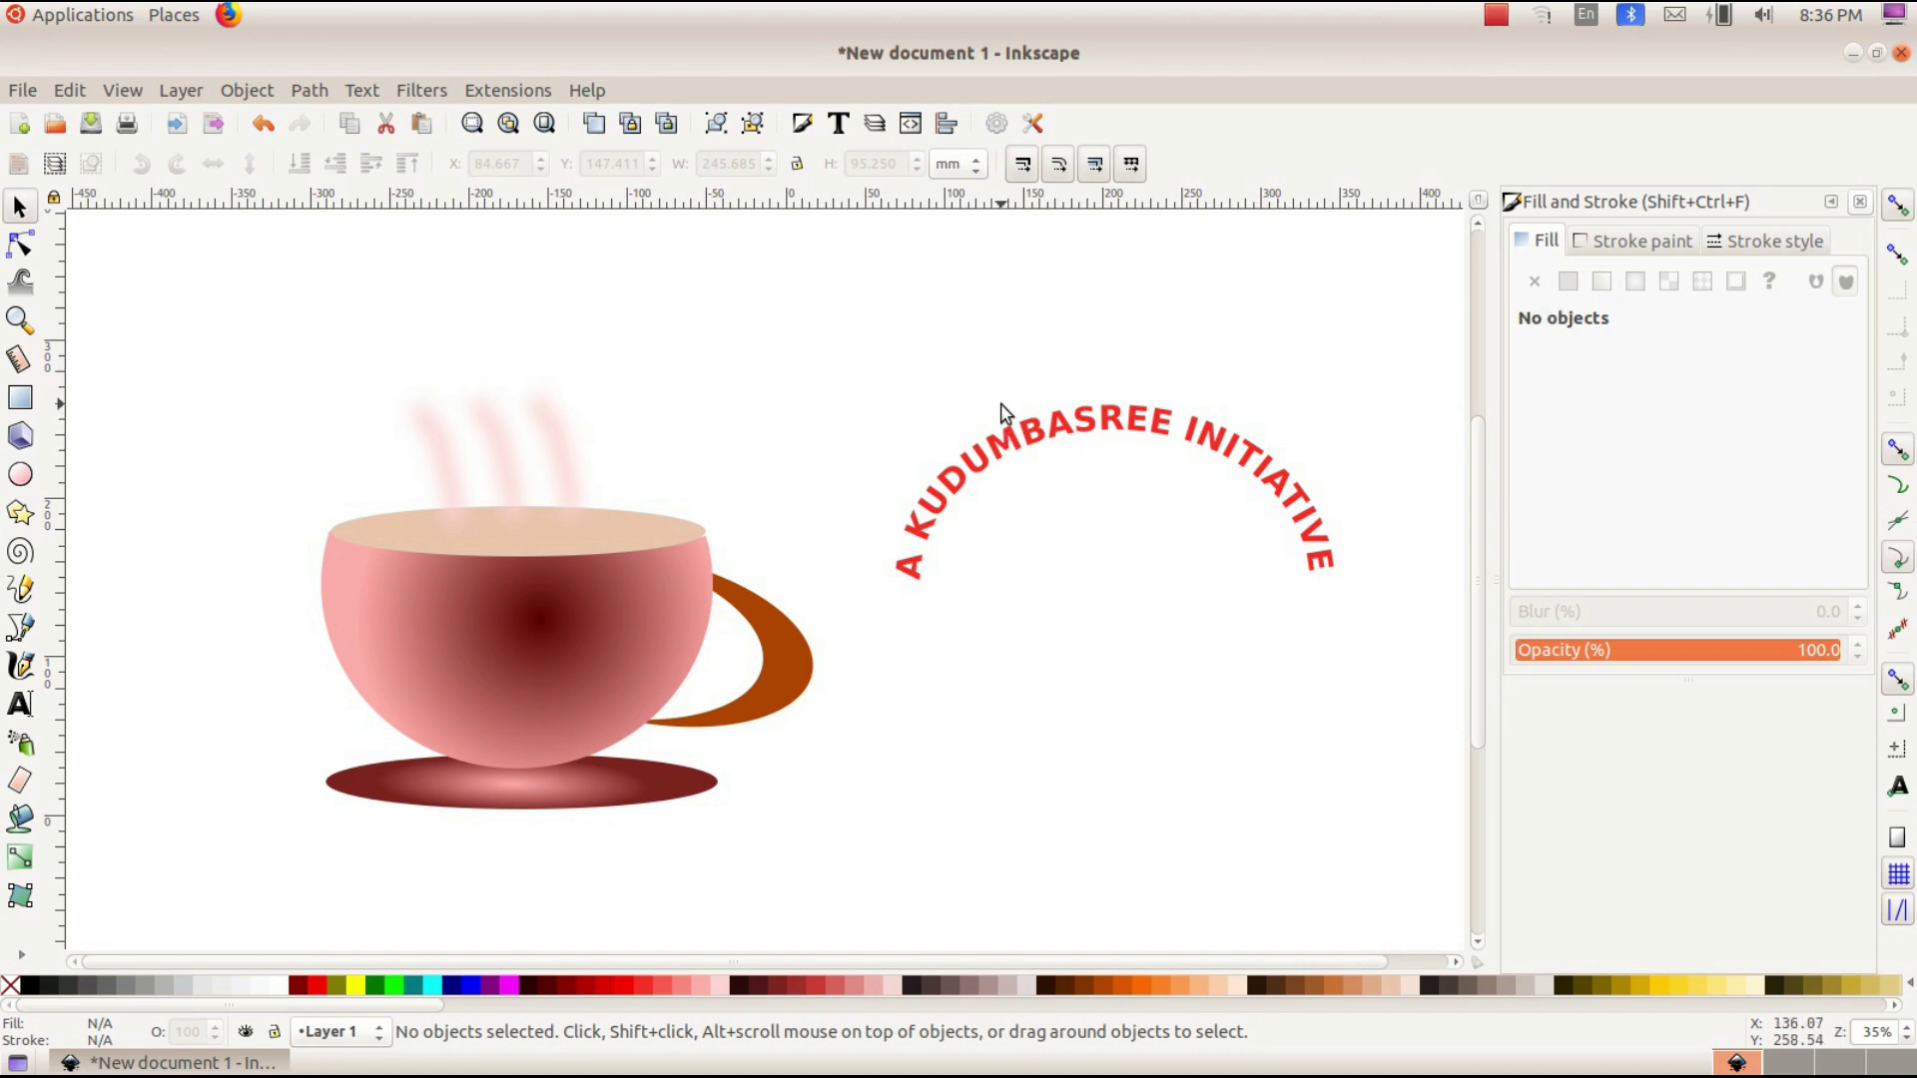
# - Move the curved caption above the steam, shrink it to about 229 × 88 mm and center it over the cup
pyautogui.moveTo(1091, 424); pyautogui.dragTo(496, 303)
pyautogui.press('Escape')
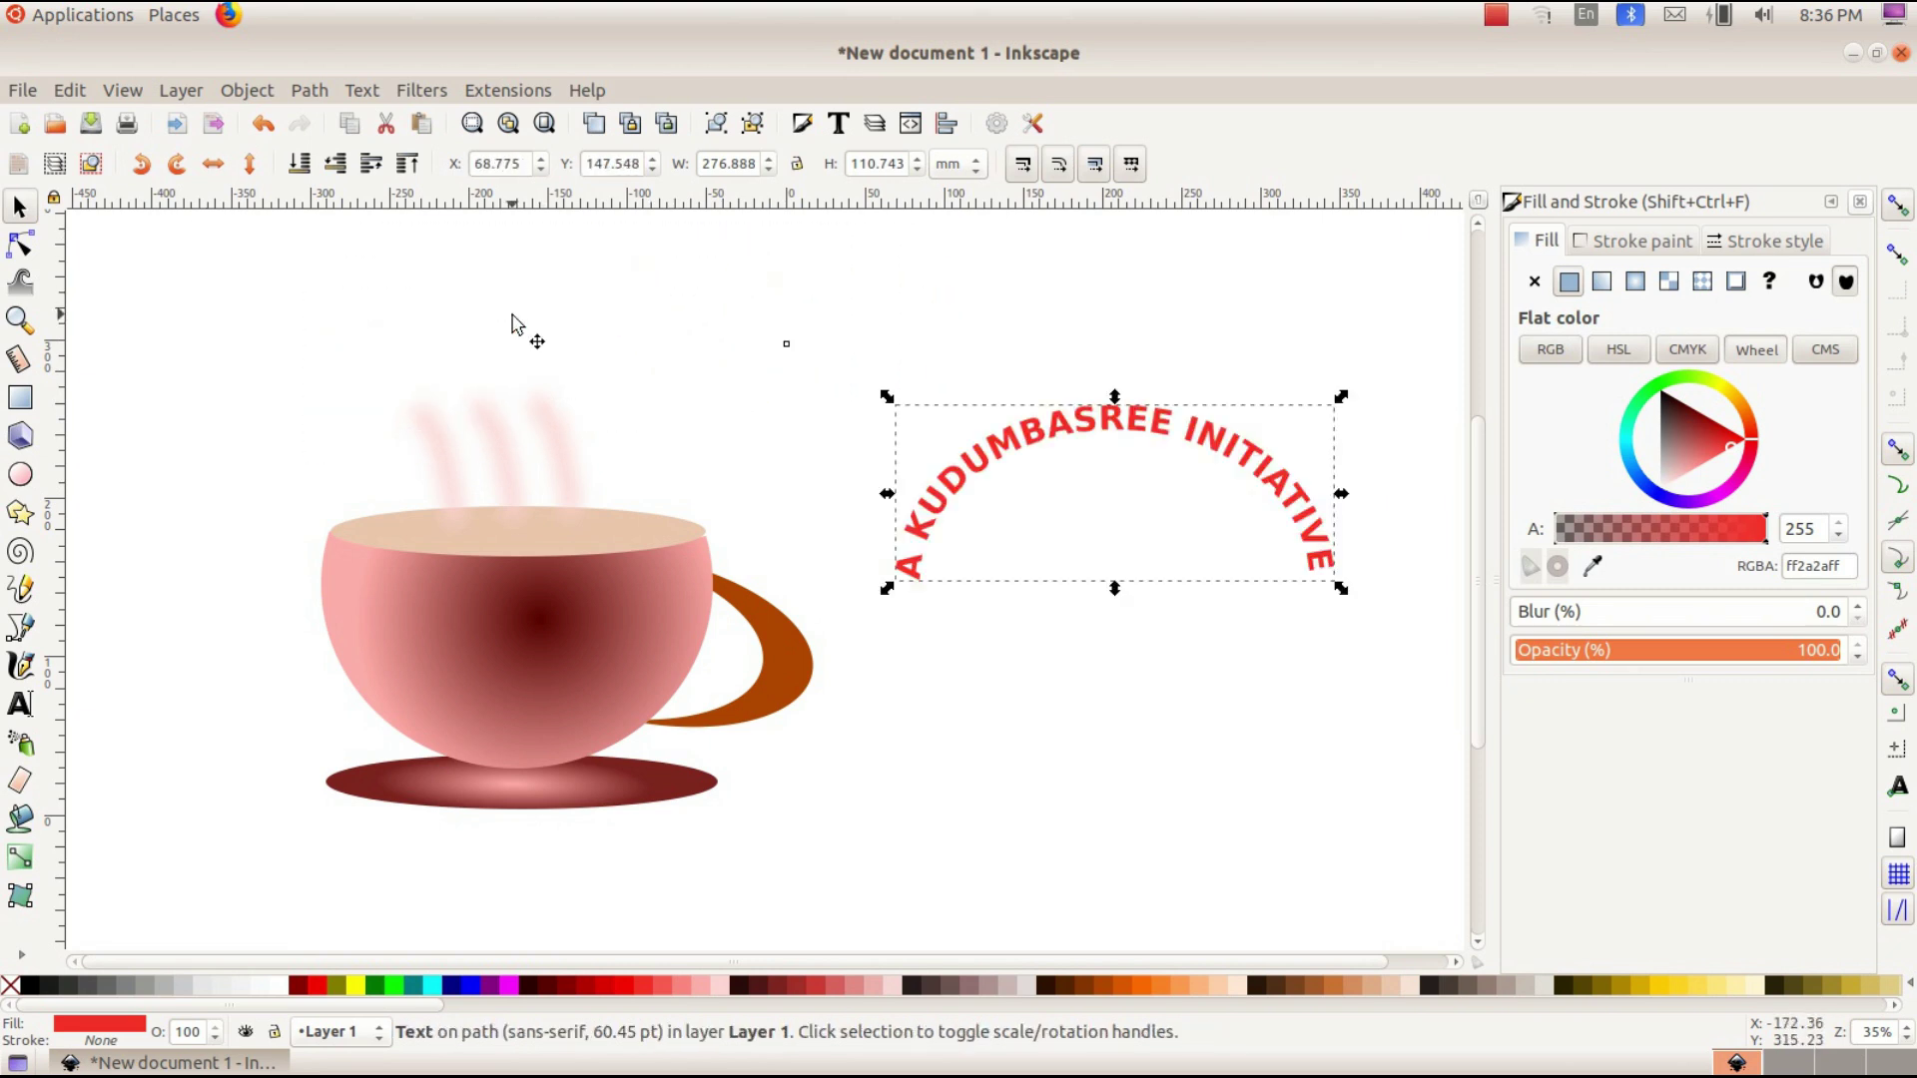
pyautogui.moveTo(1238, 461); pyautogui.dragTo(599, 333)
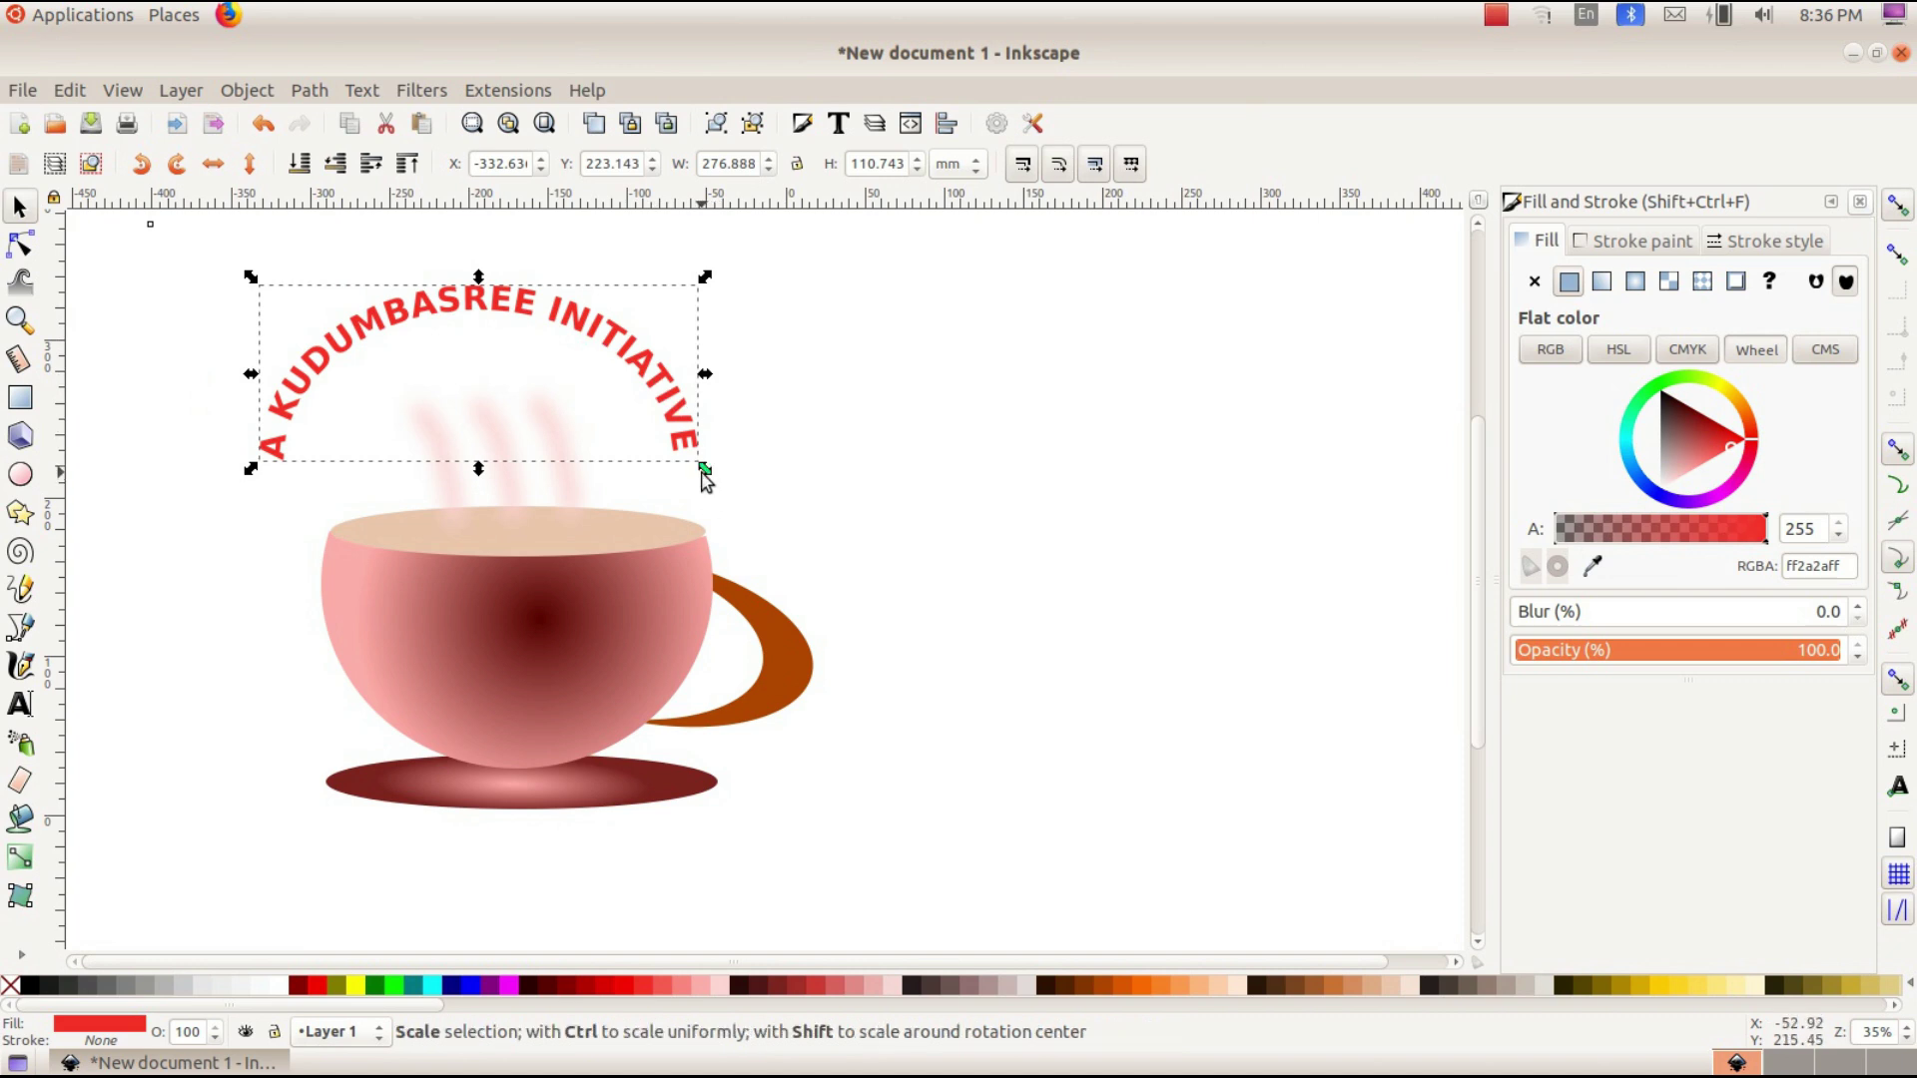
pyautogui.moveTo(704, 471); pyautogui.dragTo(626, 438)
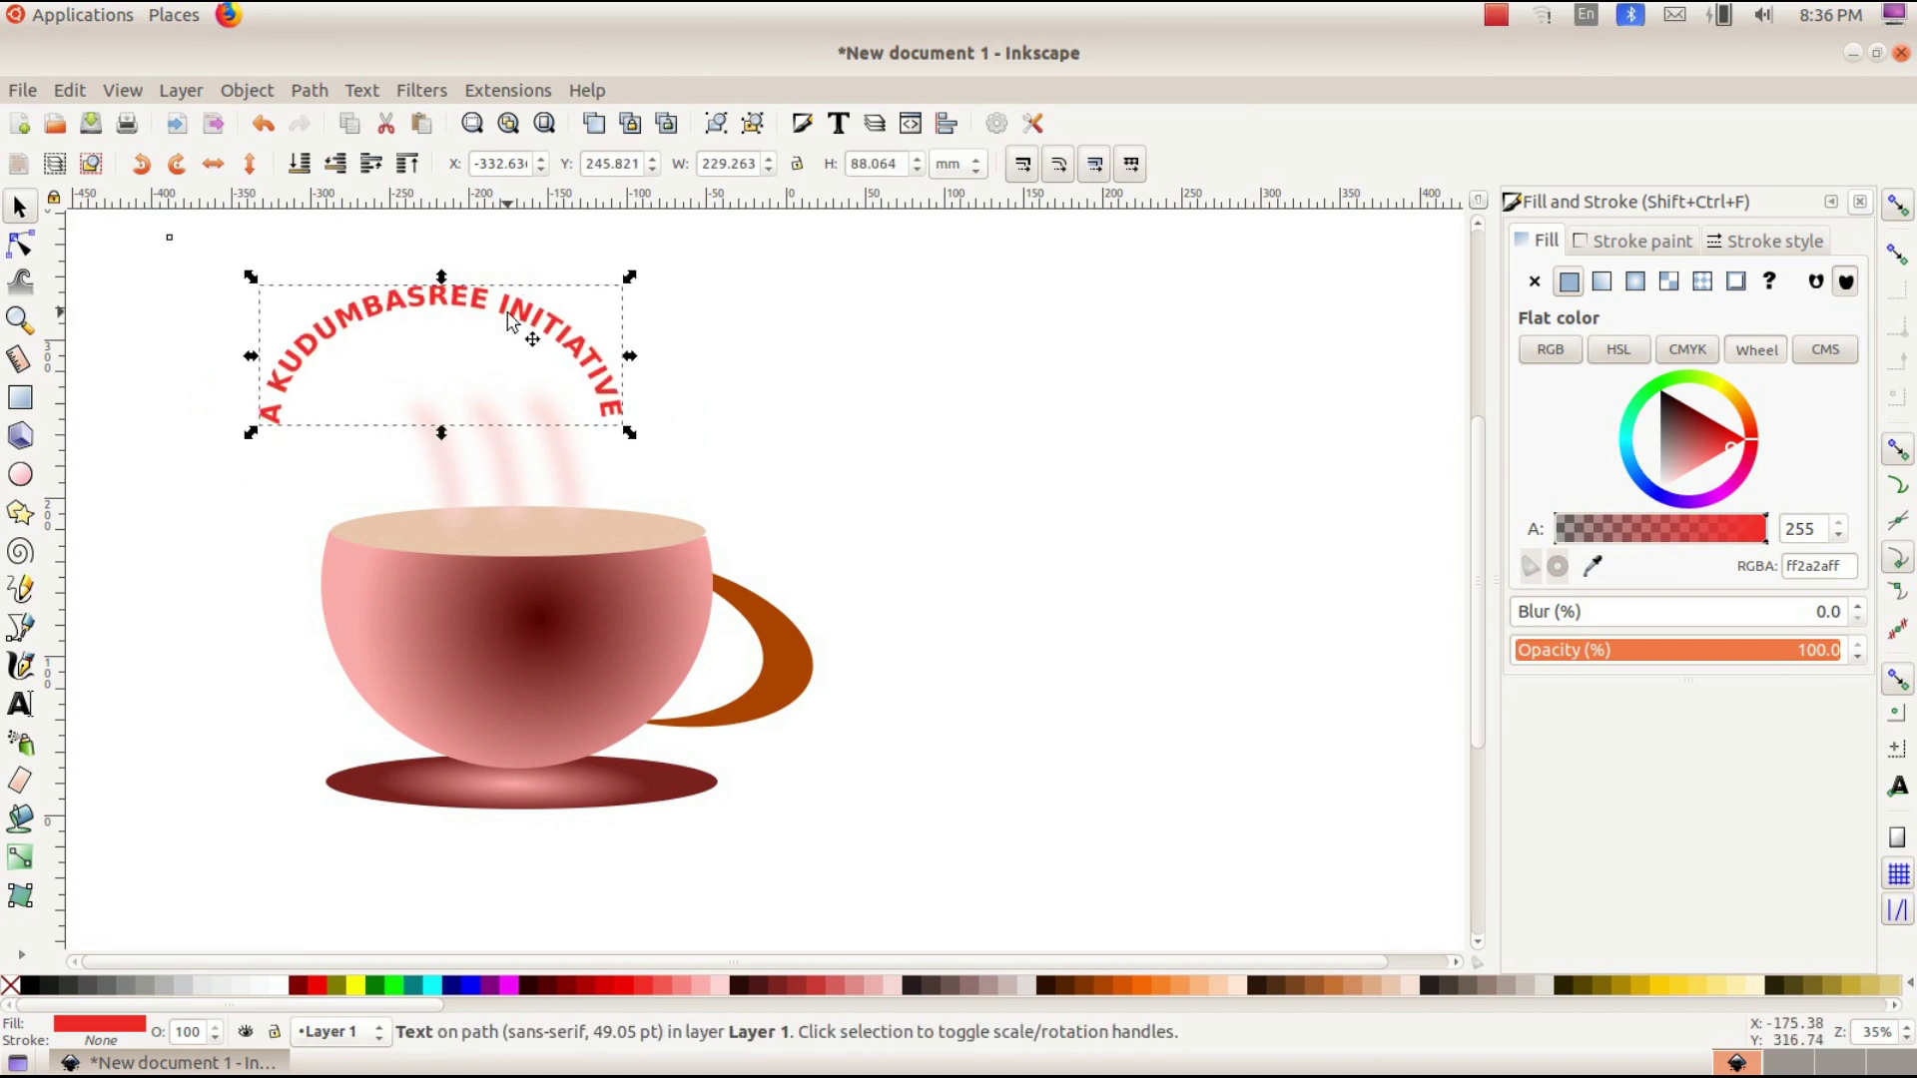
pyautogui.click(486, 290)
pyautogui.moveTo(491, 299); pyautogui.dragTo(560, 321)
pyautogui.click(1398, 654)
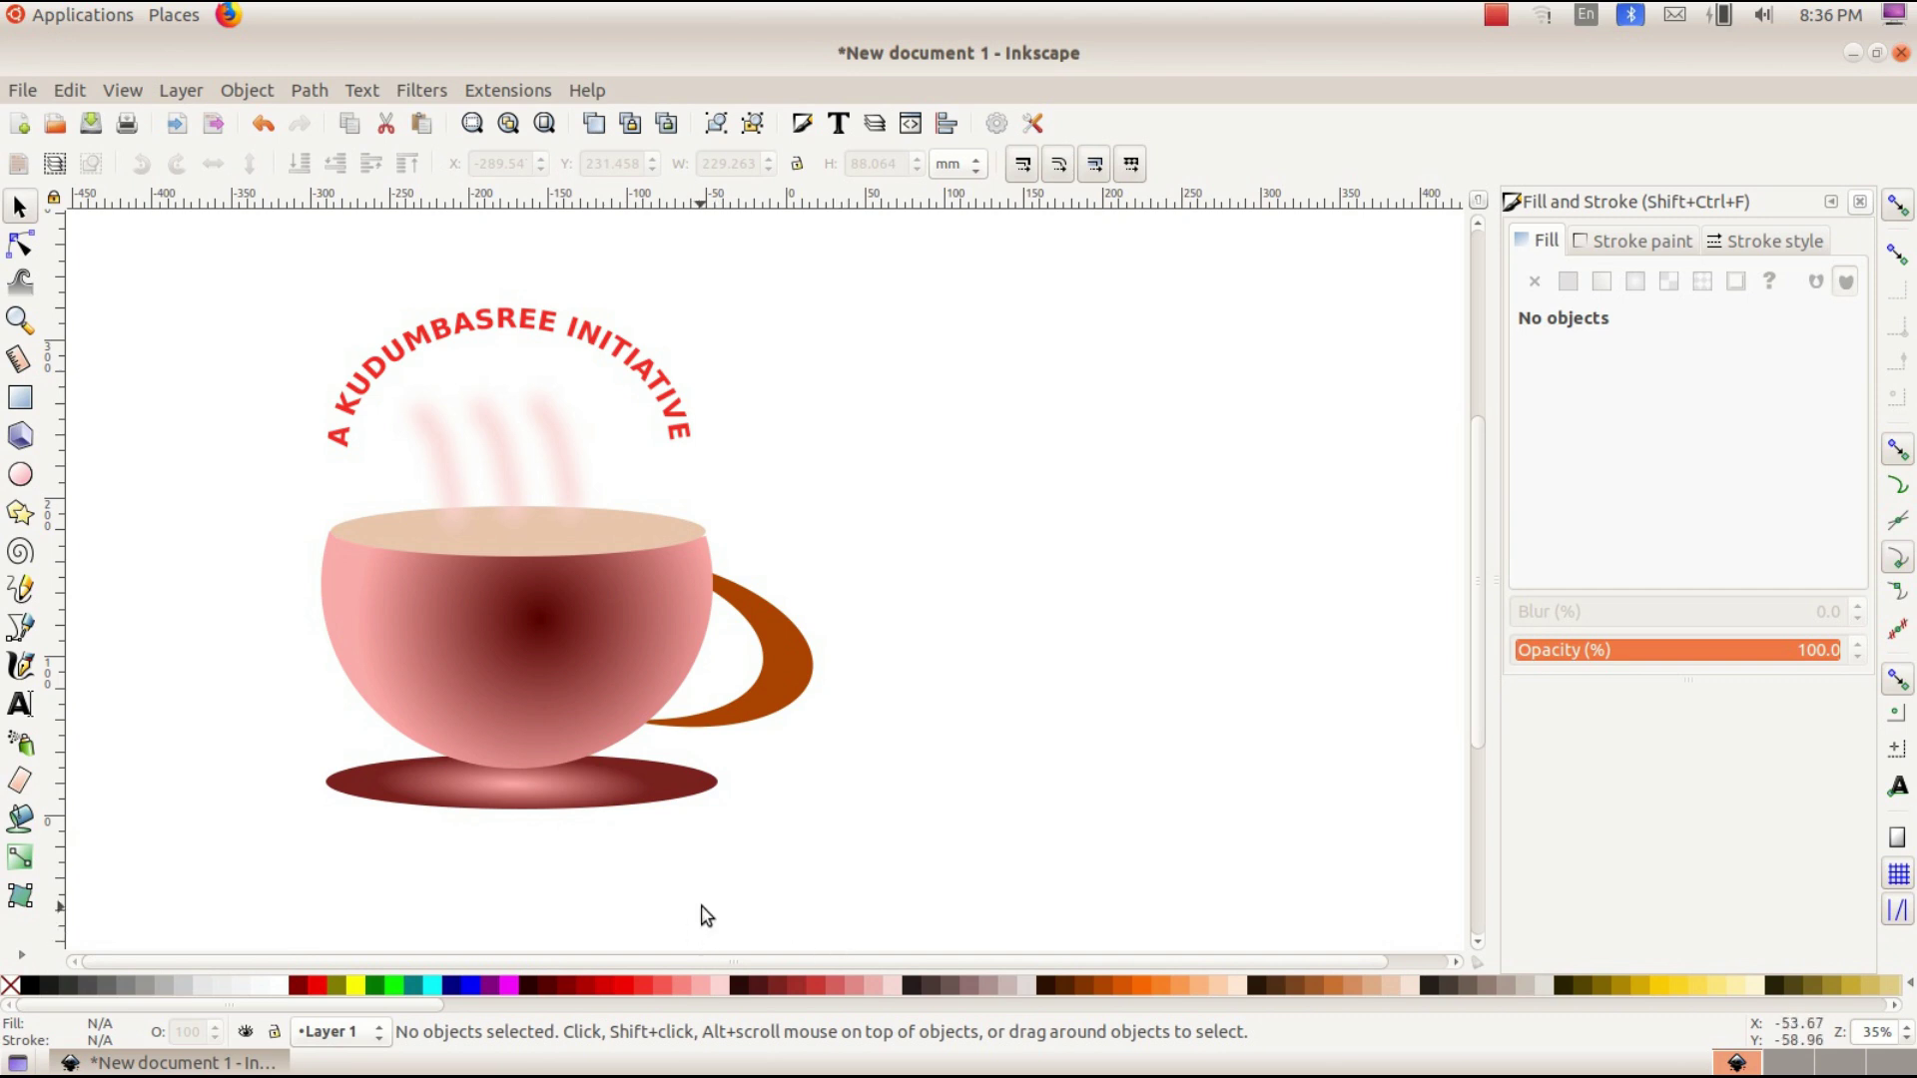
# - Draw a teal (008080) rectangle about 317 mm wide and 38 mm high just below the saucer
pyautogui.click(290, 834)
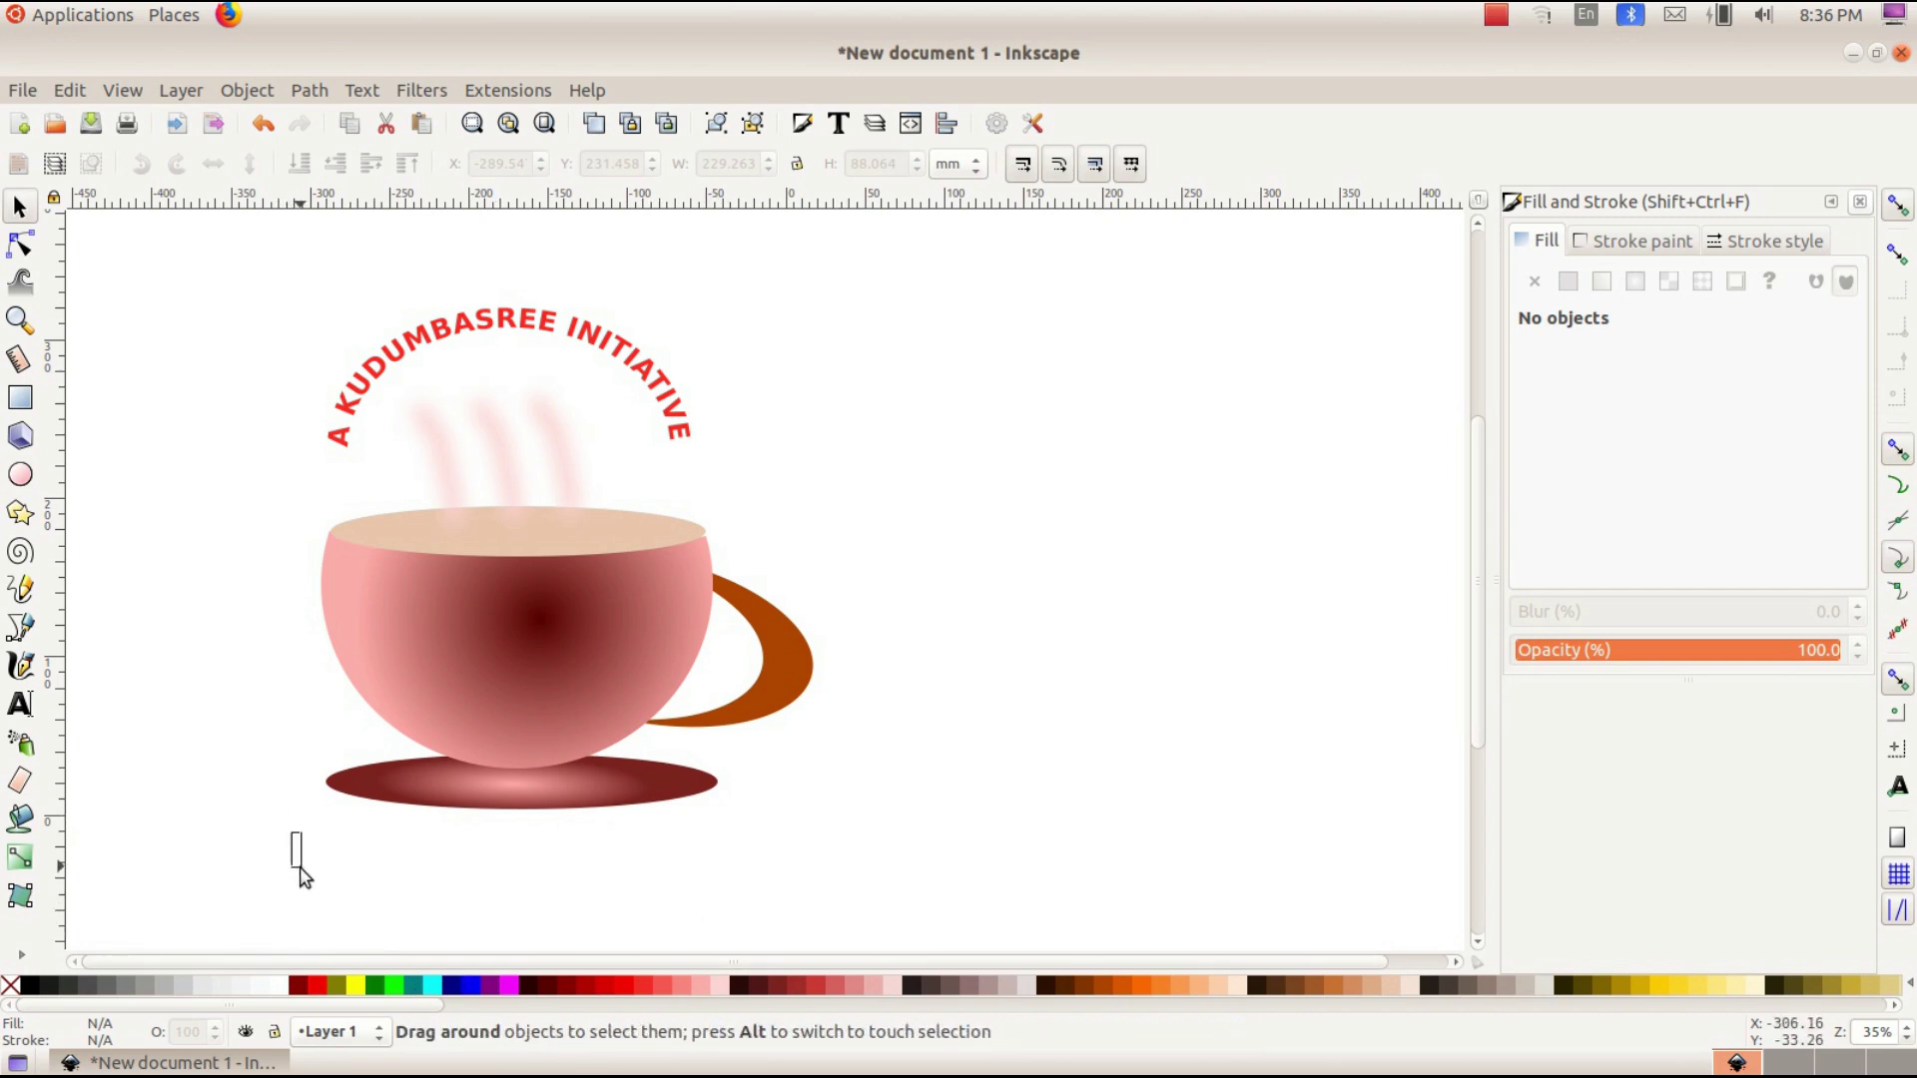
pyautogui.click(21, 400)
pyautogui.moveTo(295, 819); pyautogui.dragTo(797, 879)
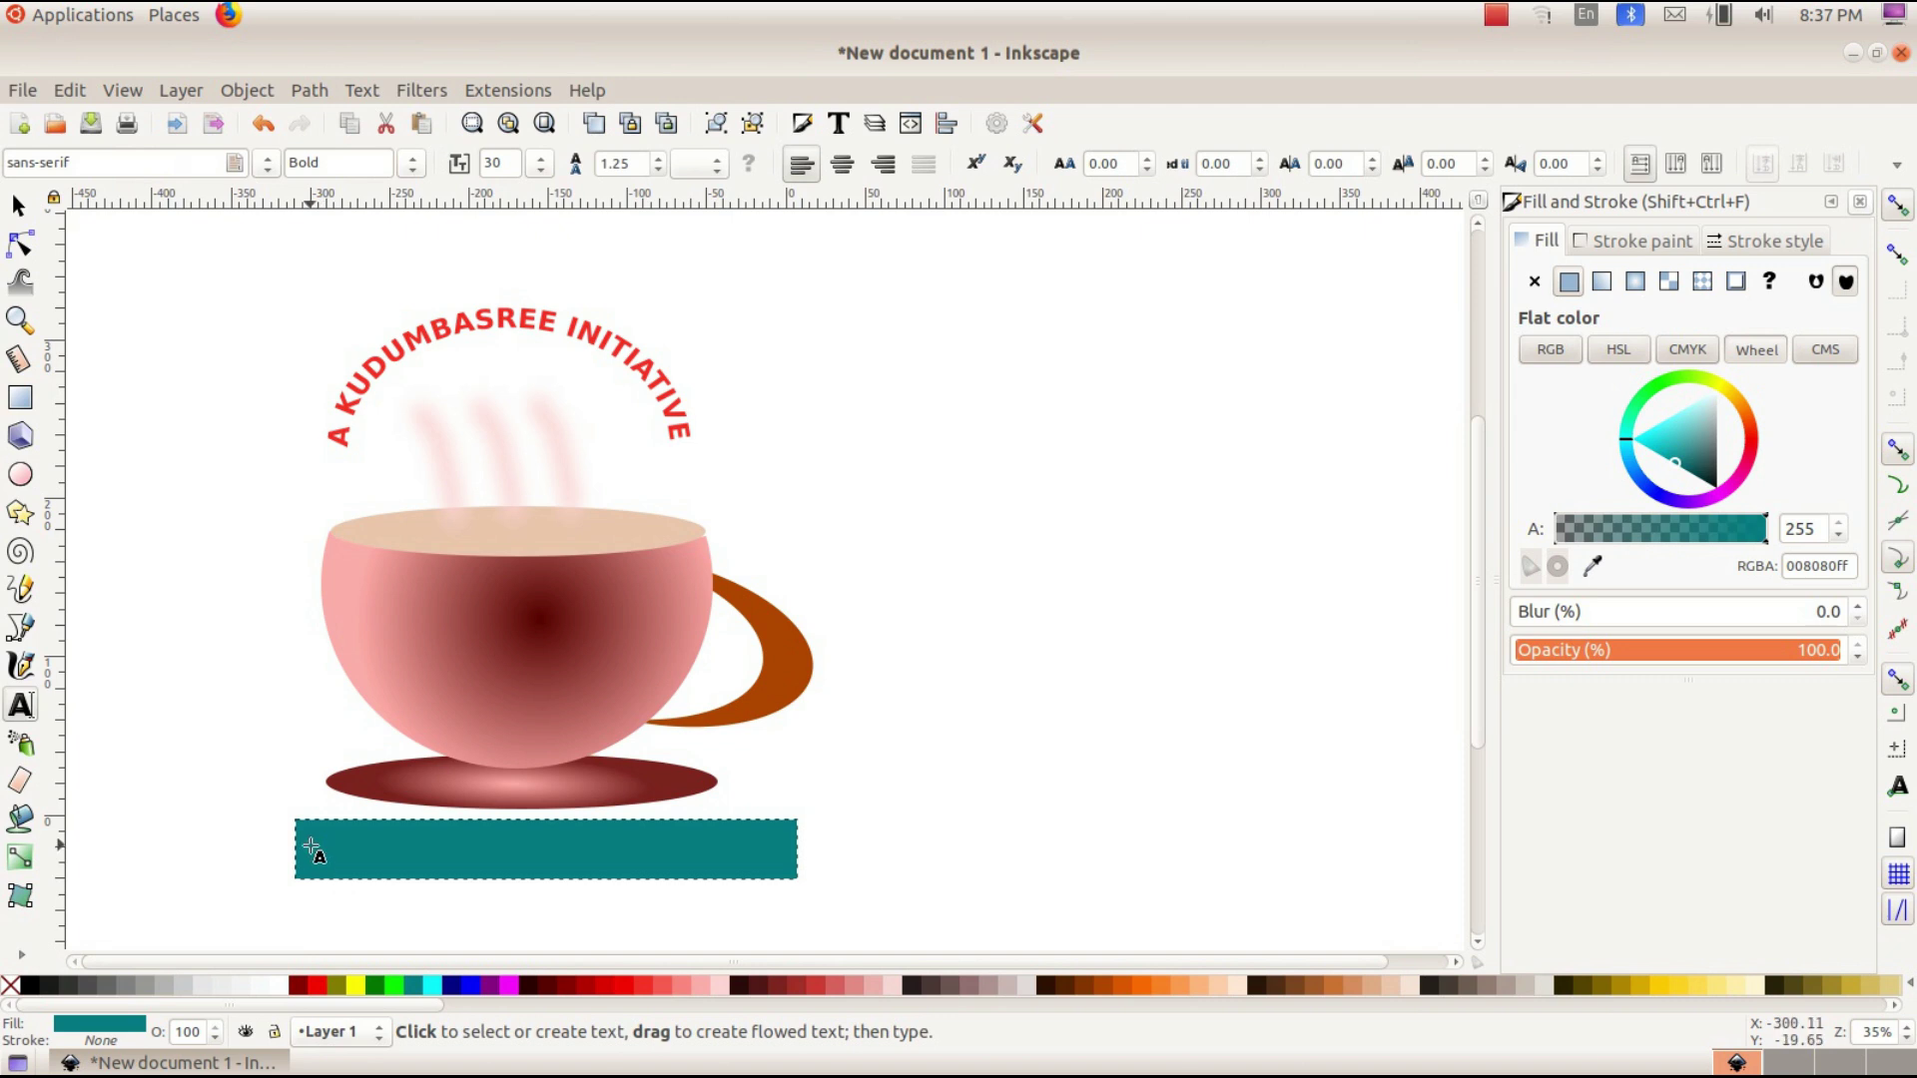
# - Add the bold text "Taste the Real Taste of Nature" on the teal rectangle
pyautogui.click(311, 846)
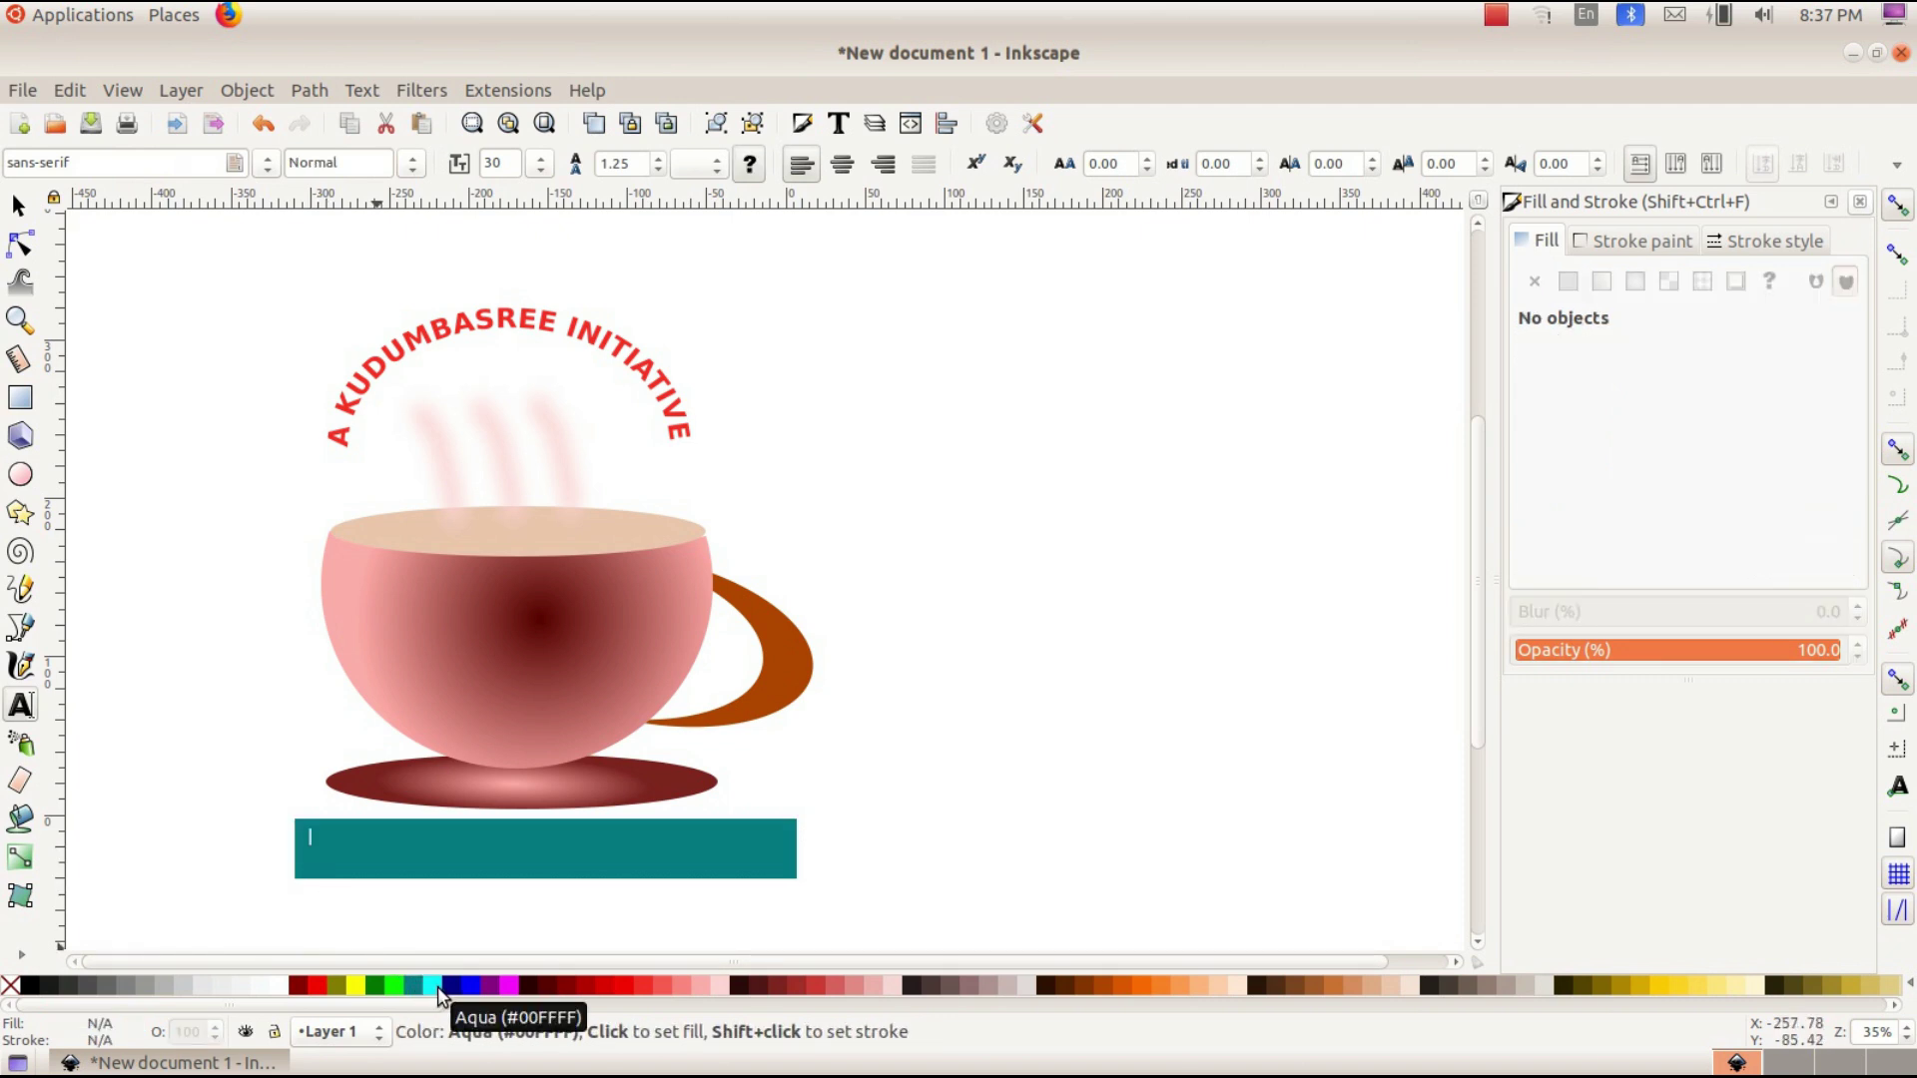
pyautogui.write('K')
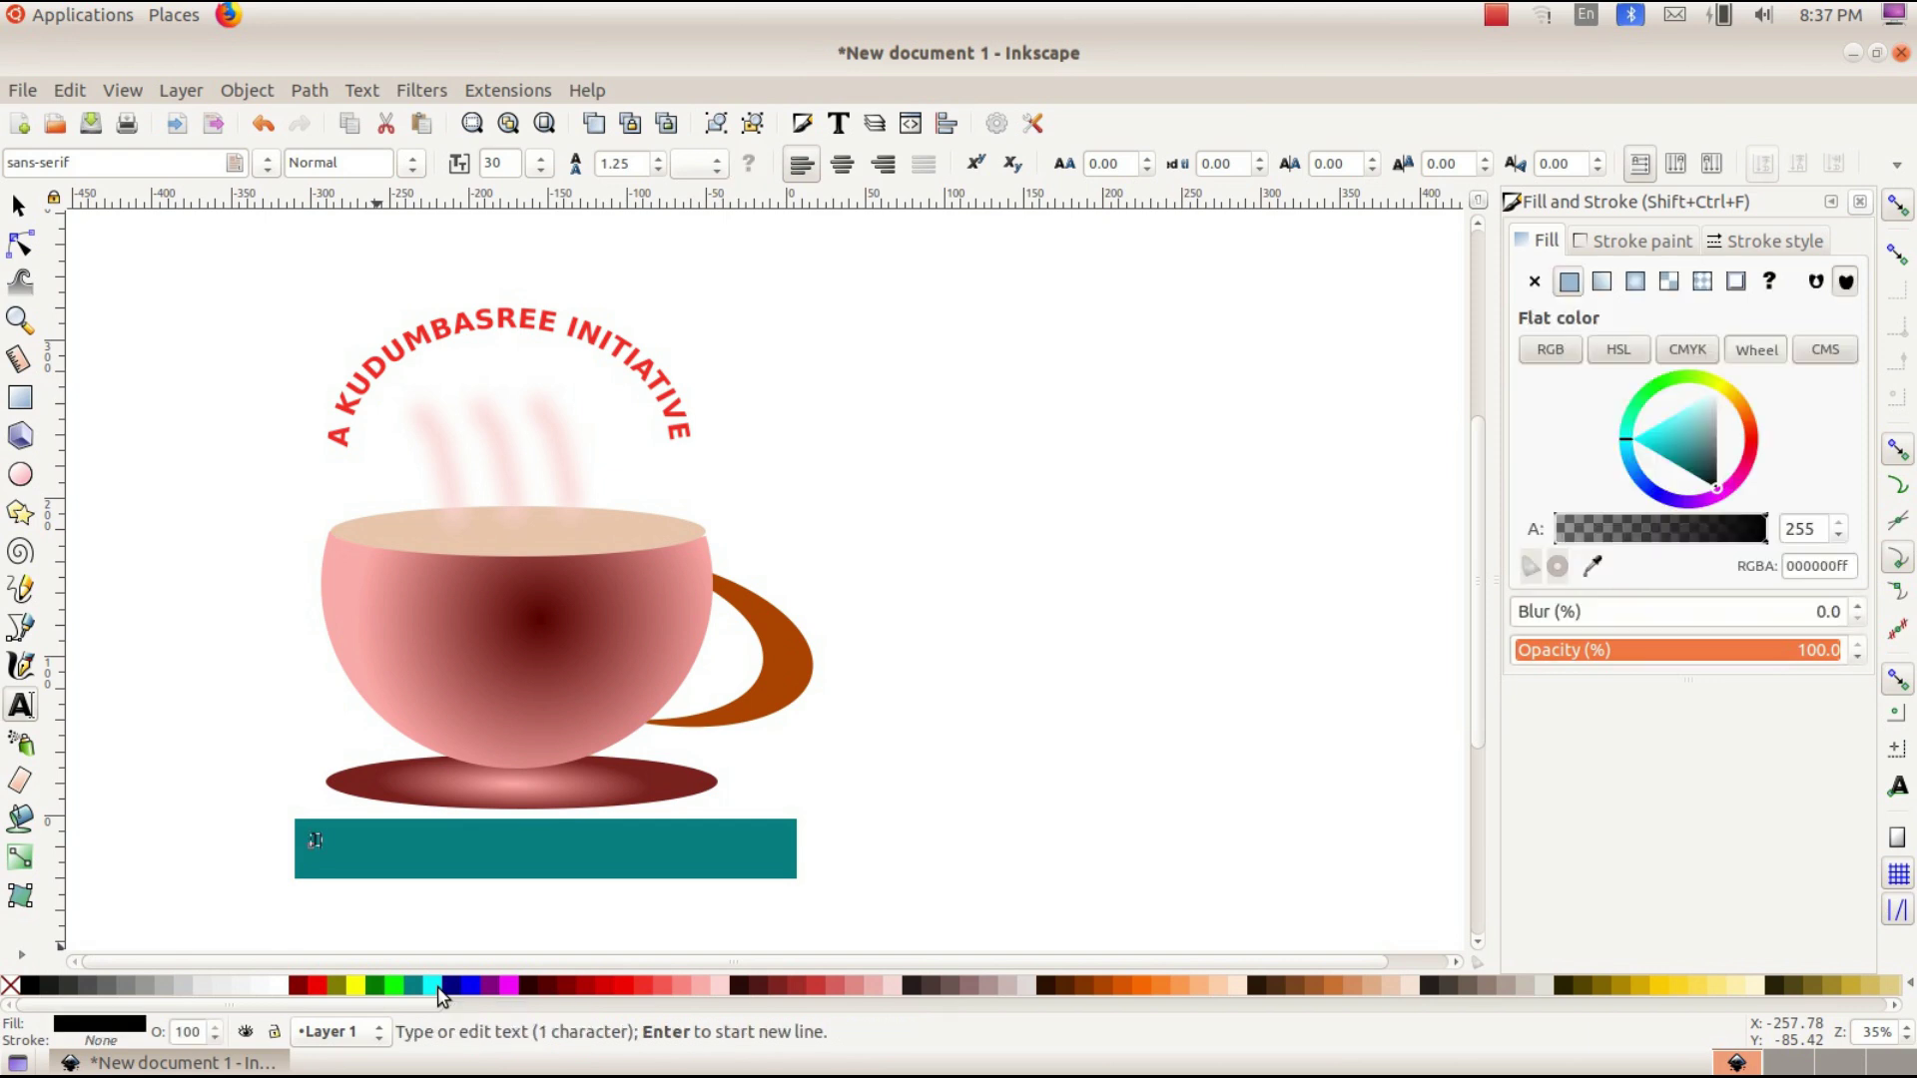
pyautogui.write('Taste the Real Taste of Nature')
pyautogui.hotkey('ctrl', 'a')
pyautogui.click(418, 162)
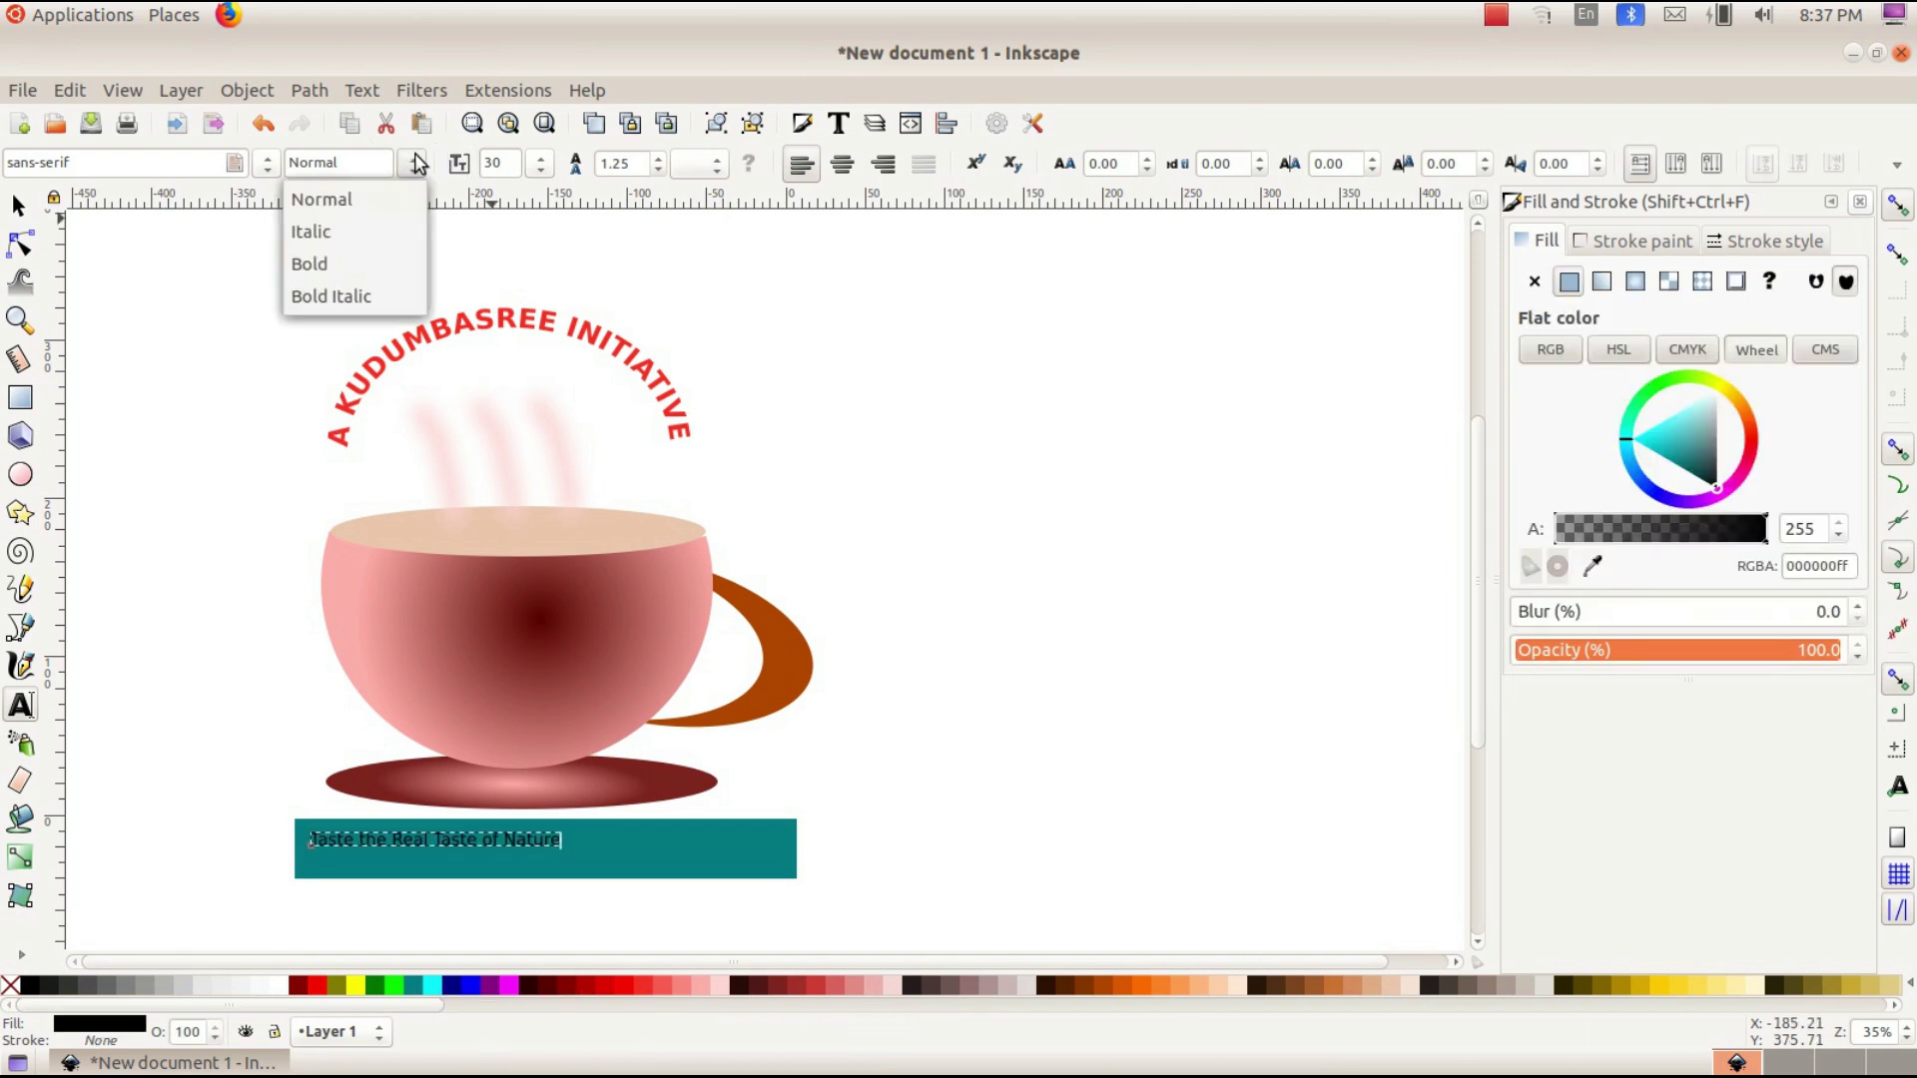
pyautogui.click(385, 263)
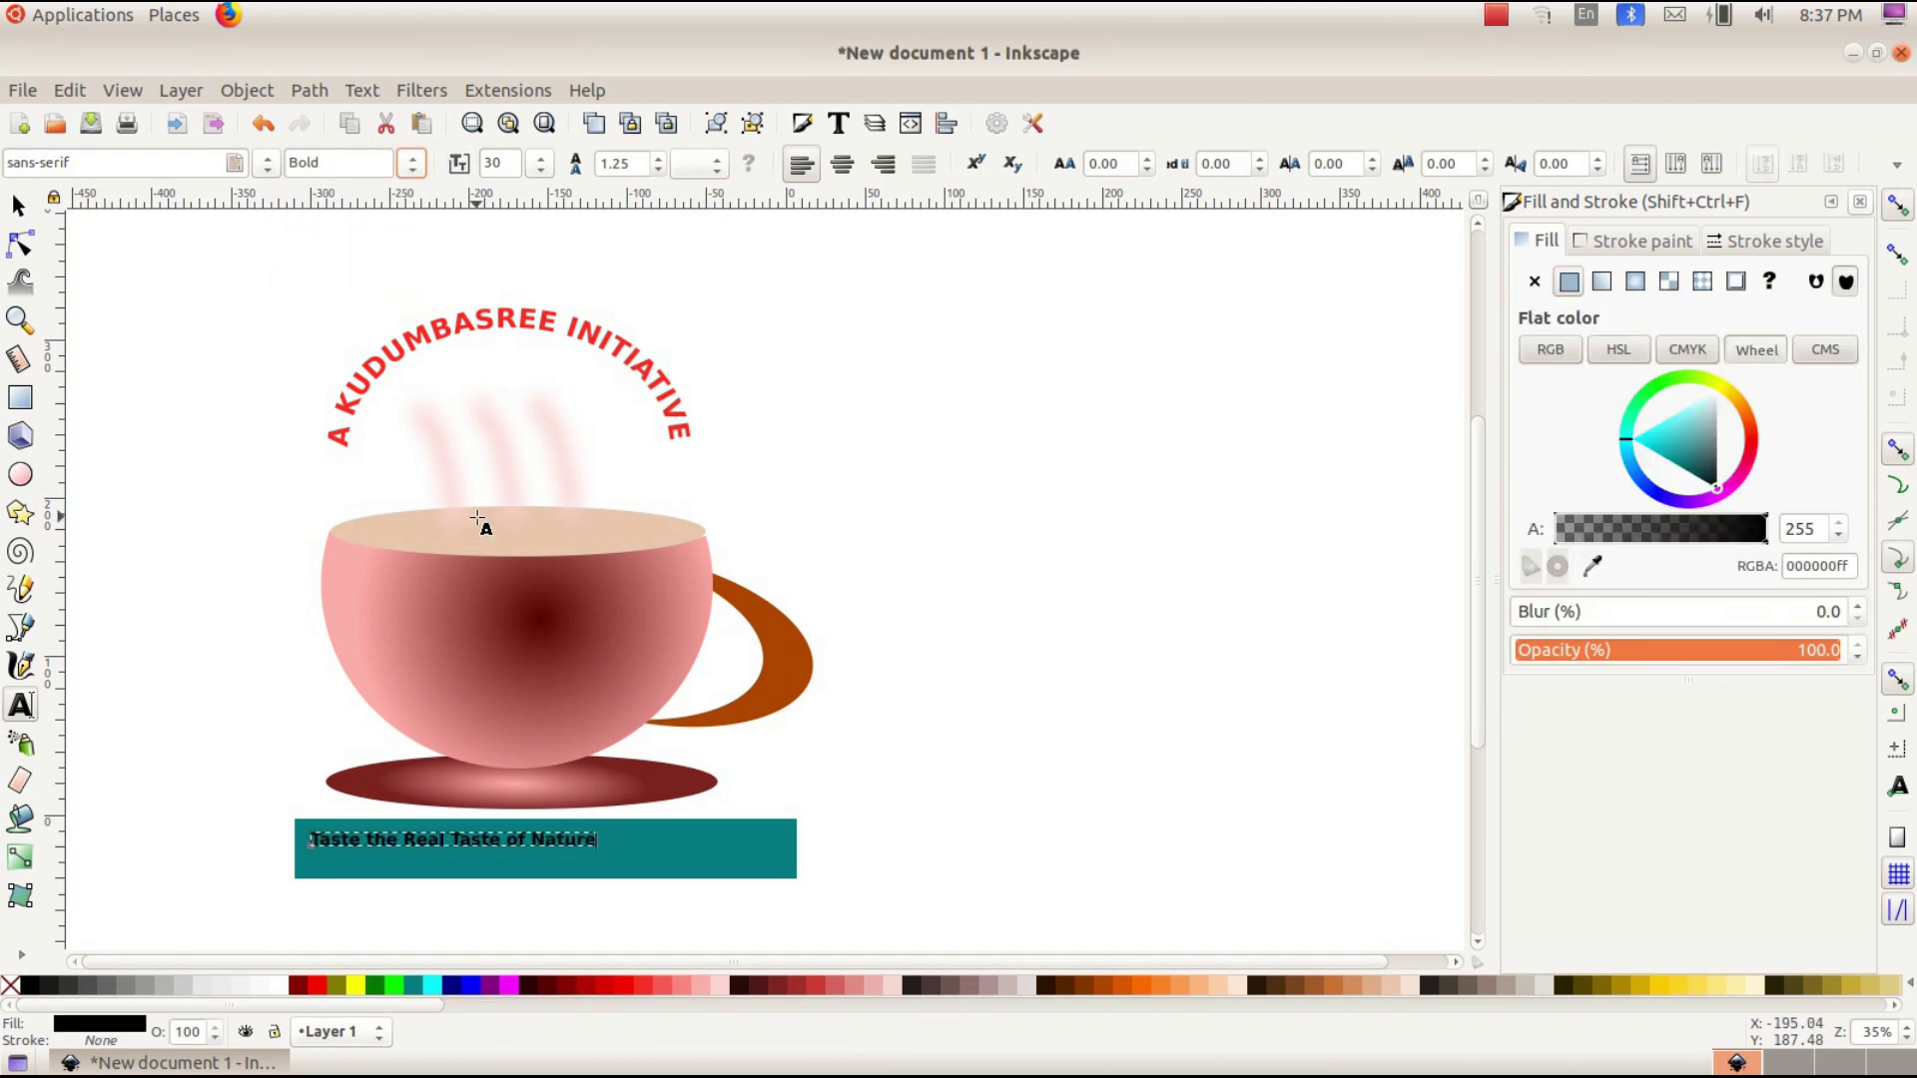
# - Enlarge the slogan to about 275 × 19 mm and shrink the teal rectangle around it to about 295 × 36 mm
pyautogui.click(18, 206)
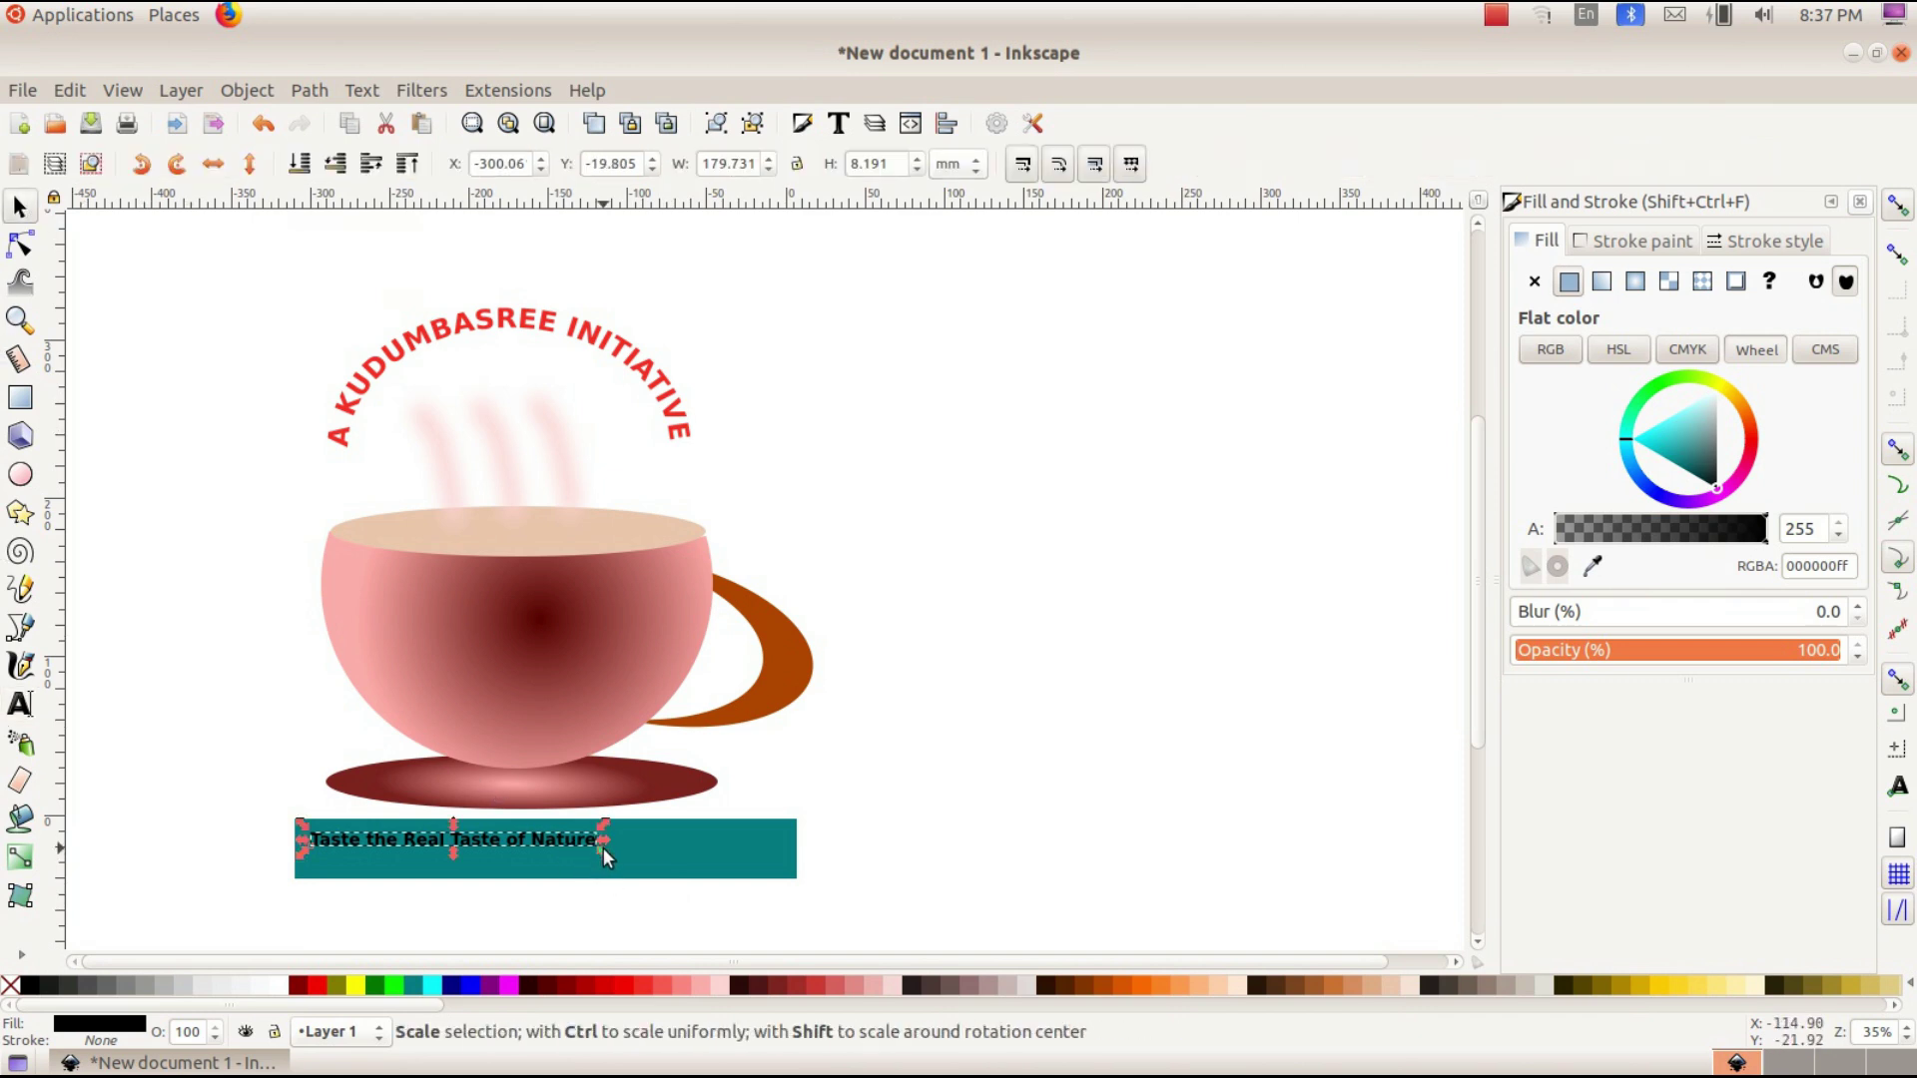
pyautogui.moveTo(603, 853); pyautogui.dragTo(762, 868)
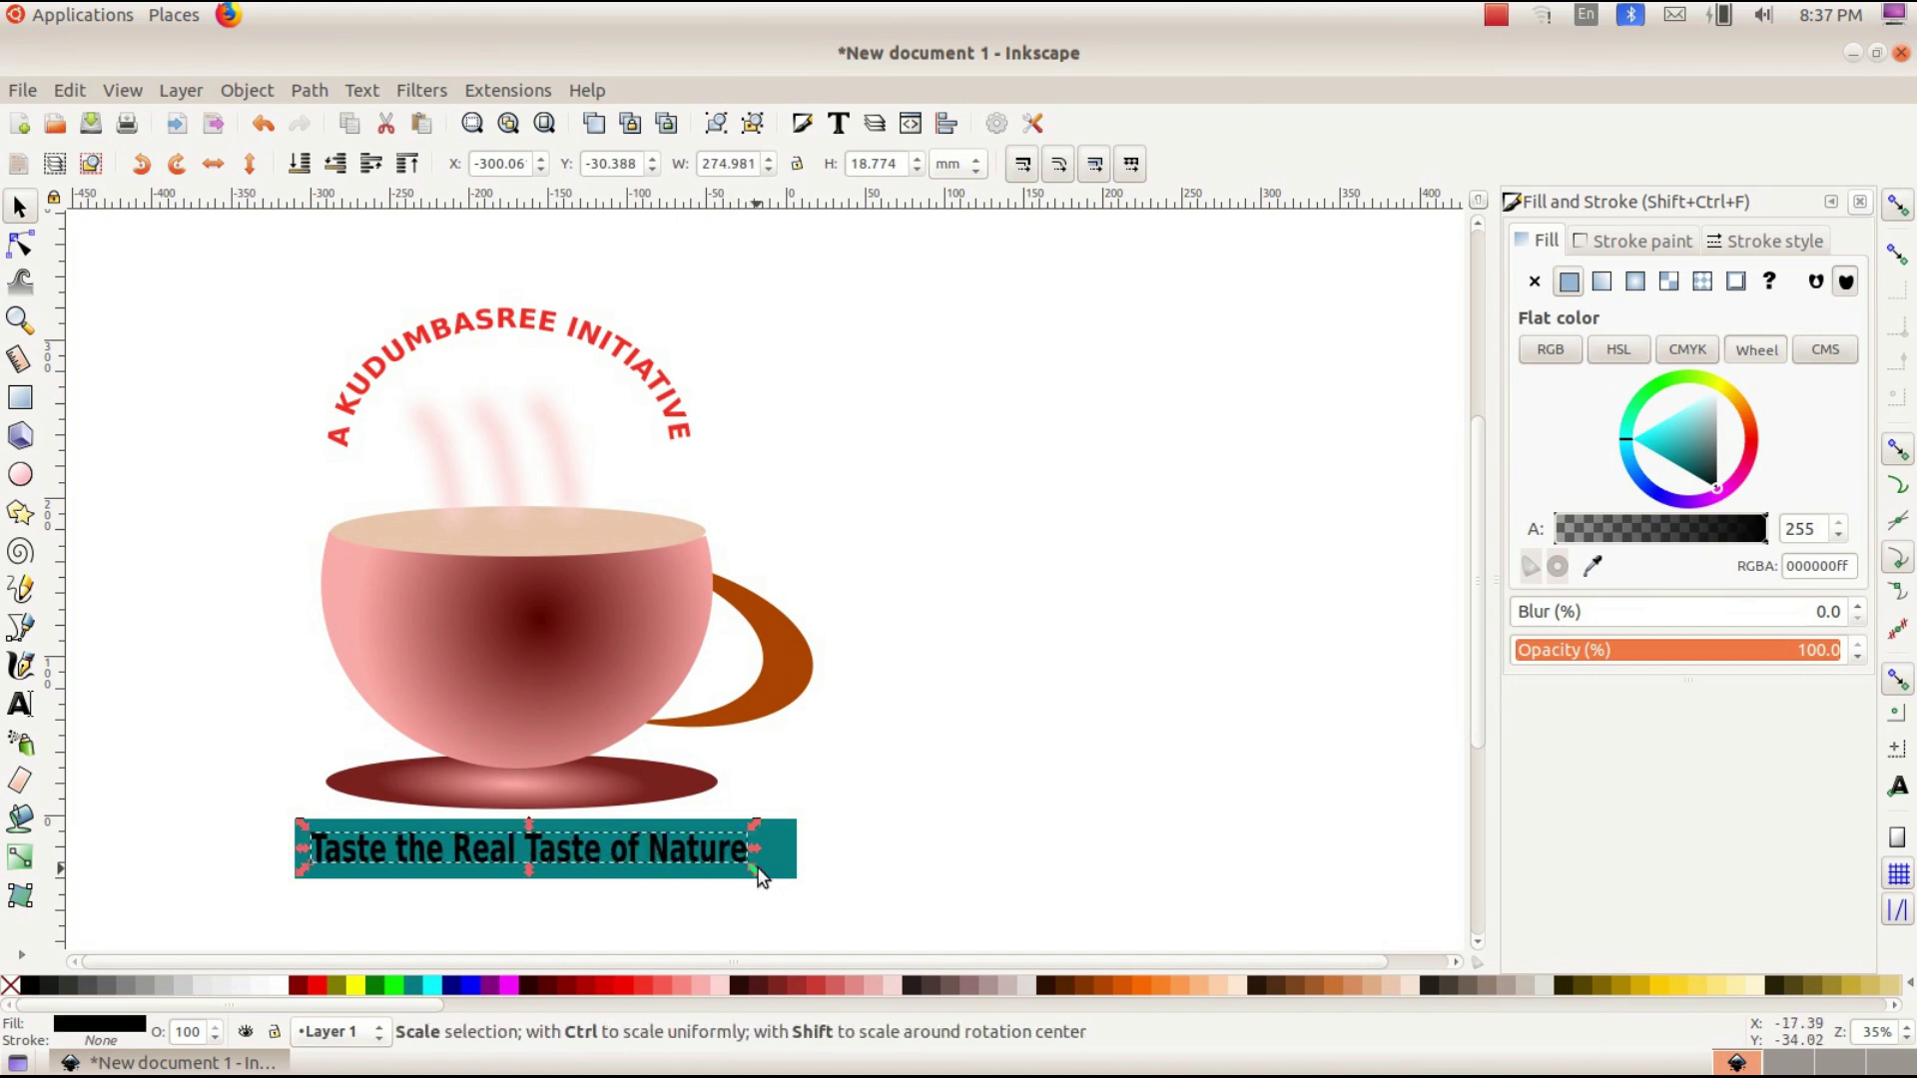
pyautogui.click(762, 868)
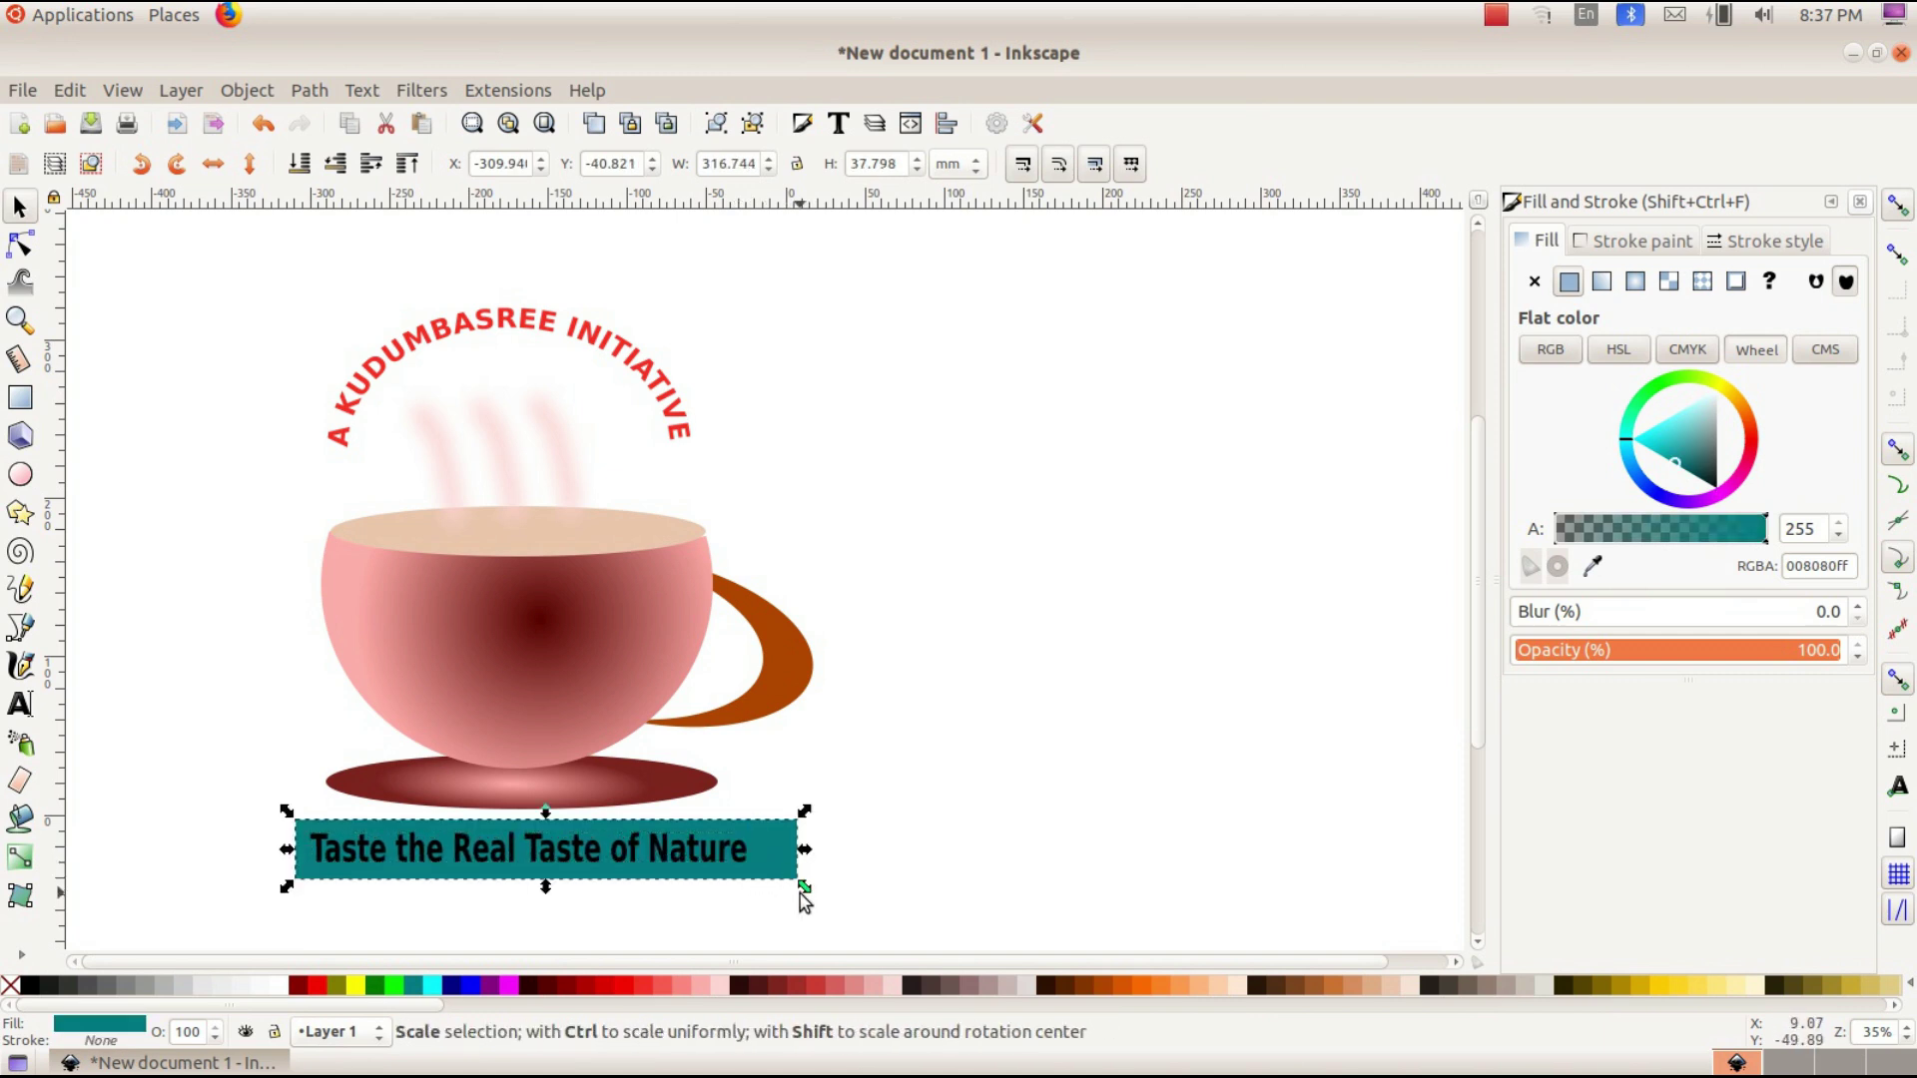
pyautogui.moveTo(802, 887); pyautogui.dragTo(771, 888)
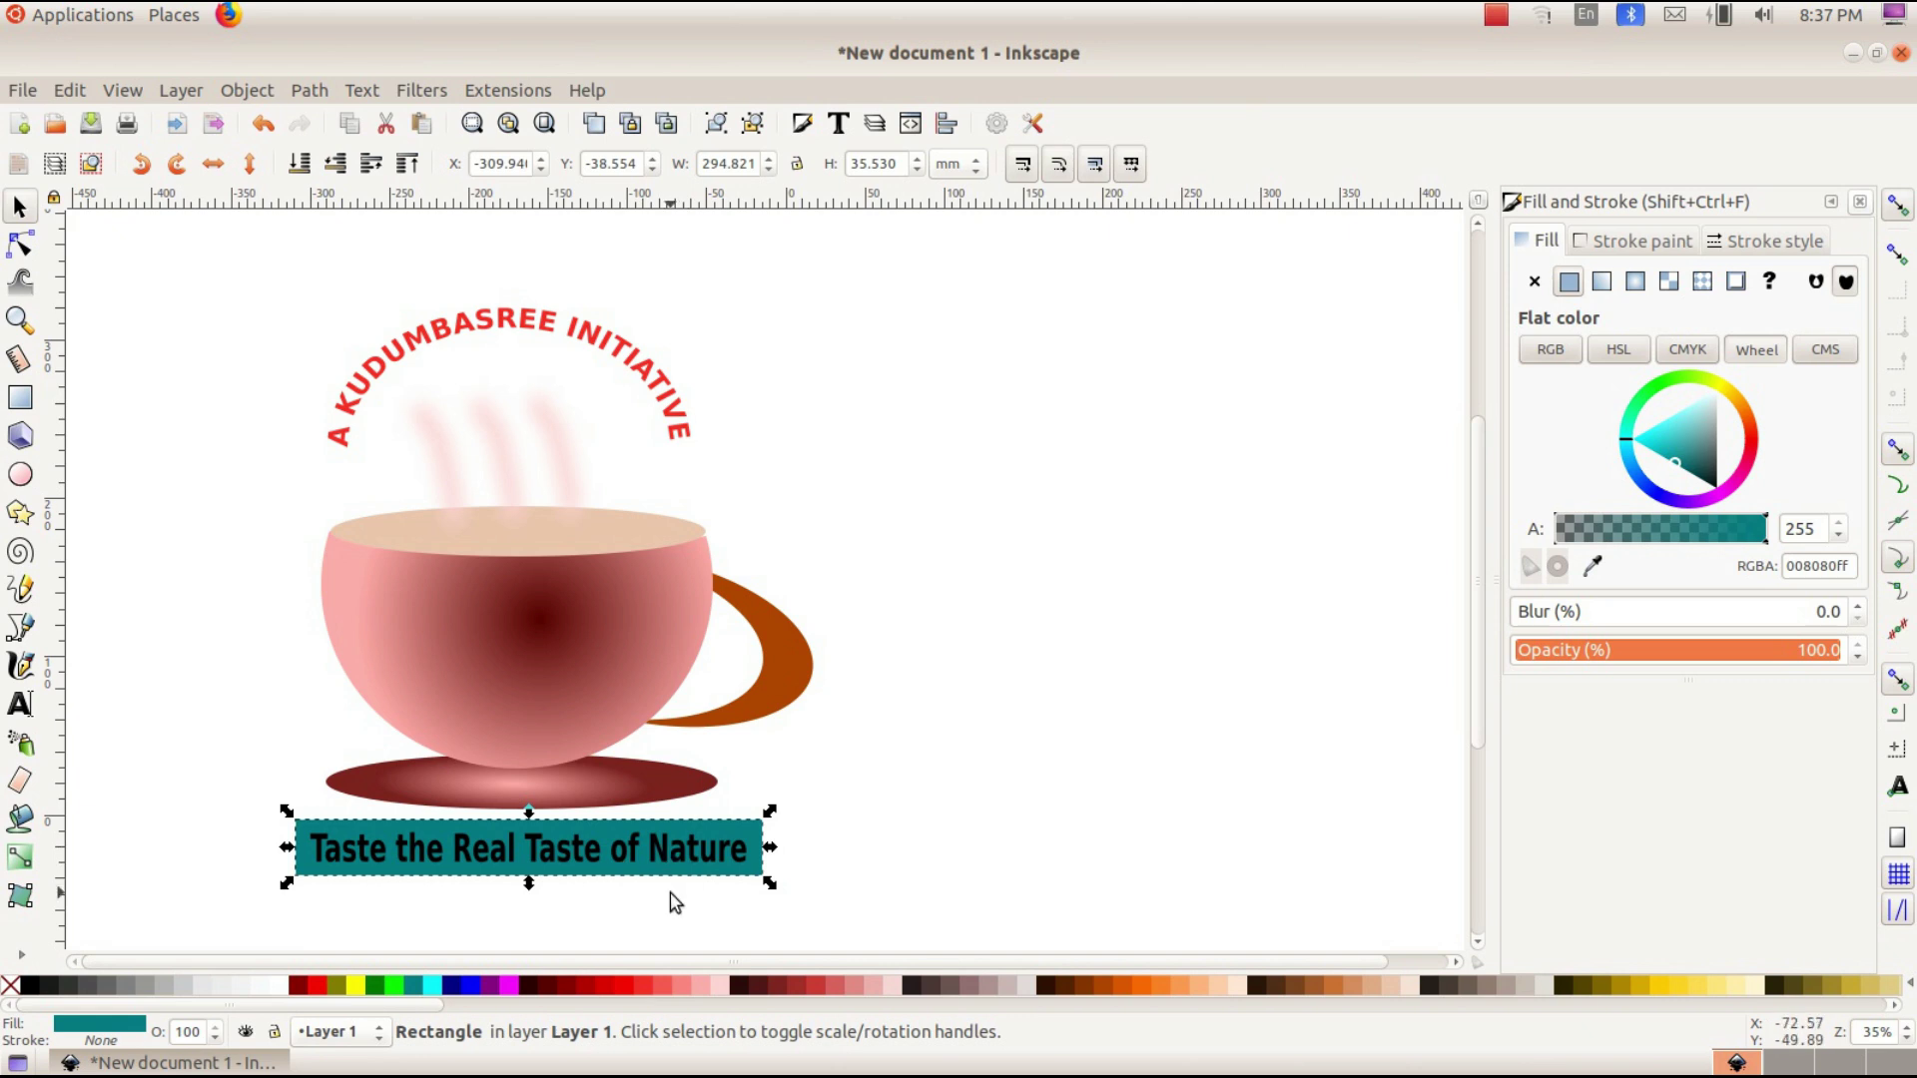
# - Fill the slogan on the teal rectangle with aqua (00ffff)
pyautogui.click(552, 853)
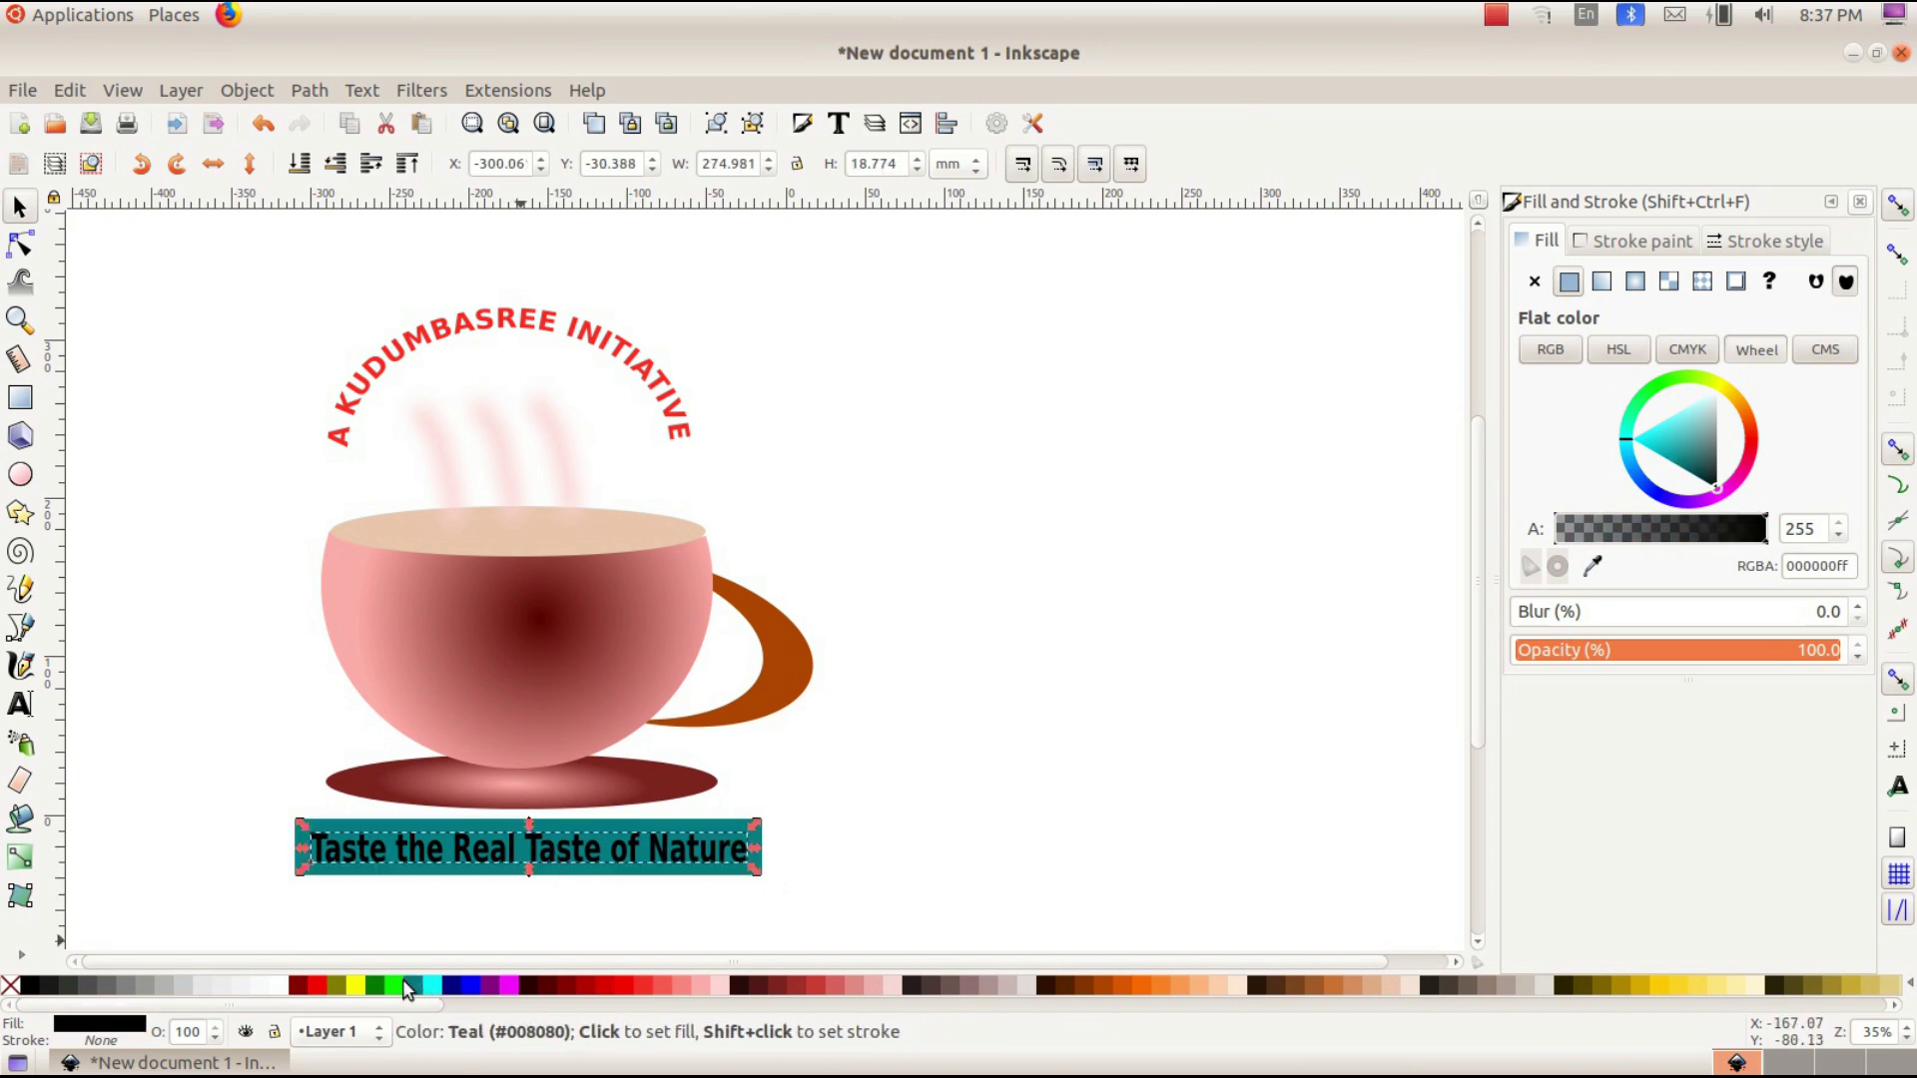
pyautogui.click(432, 987)
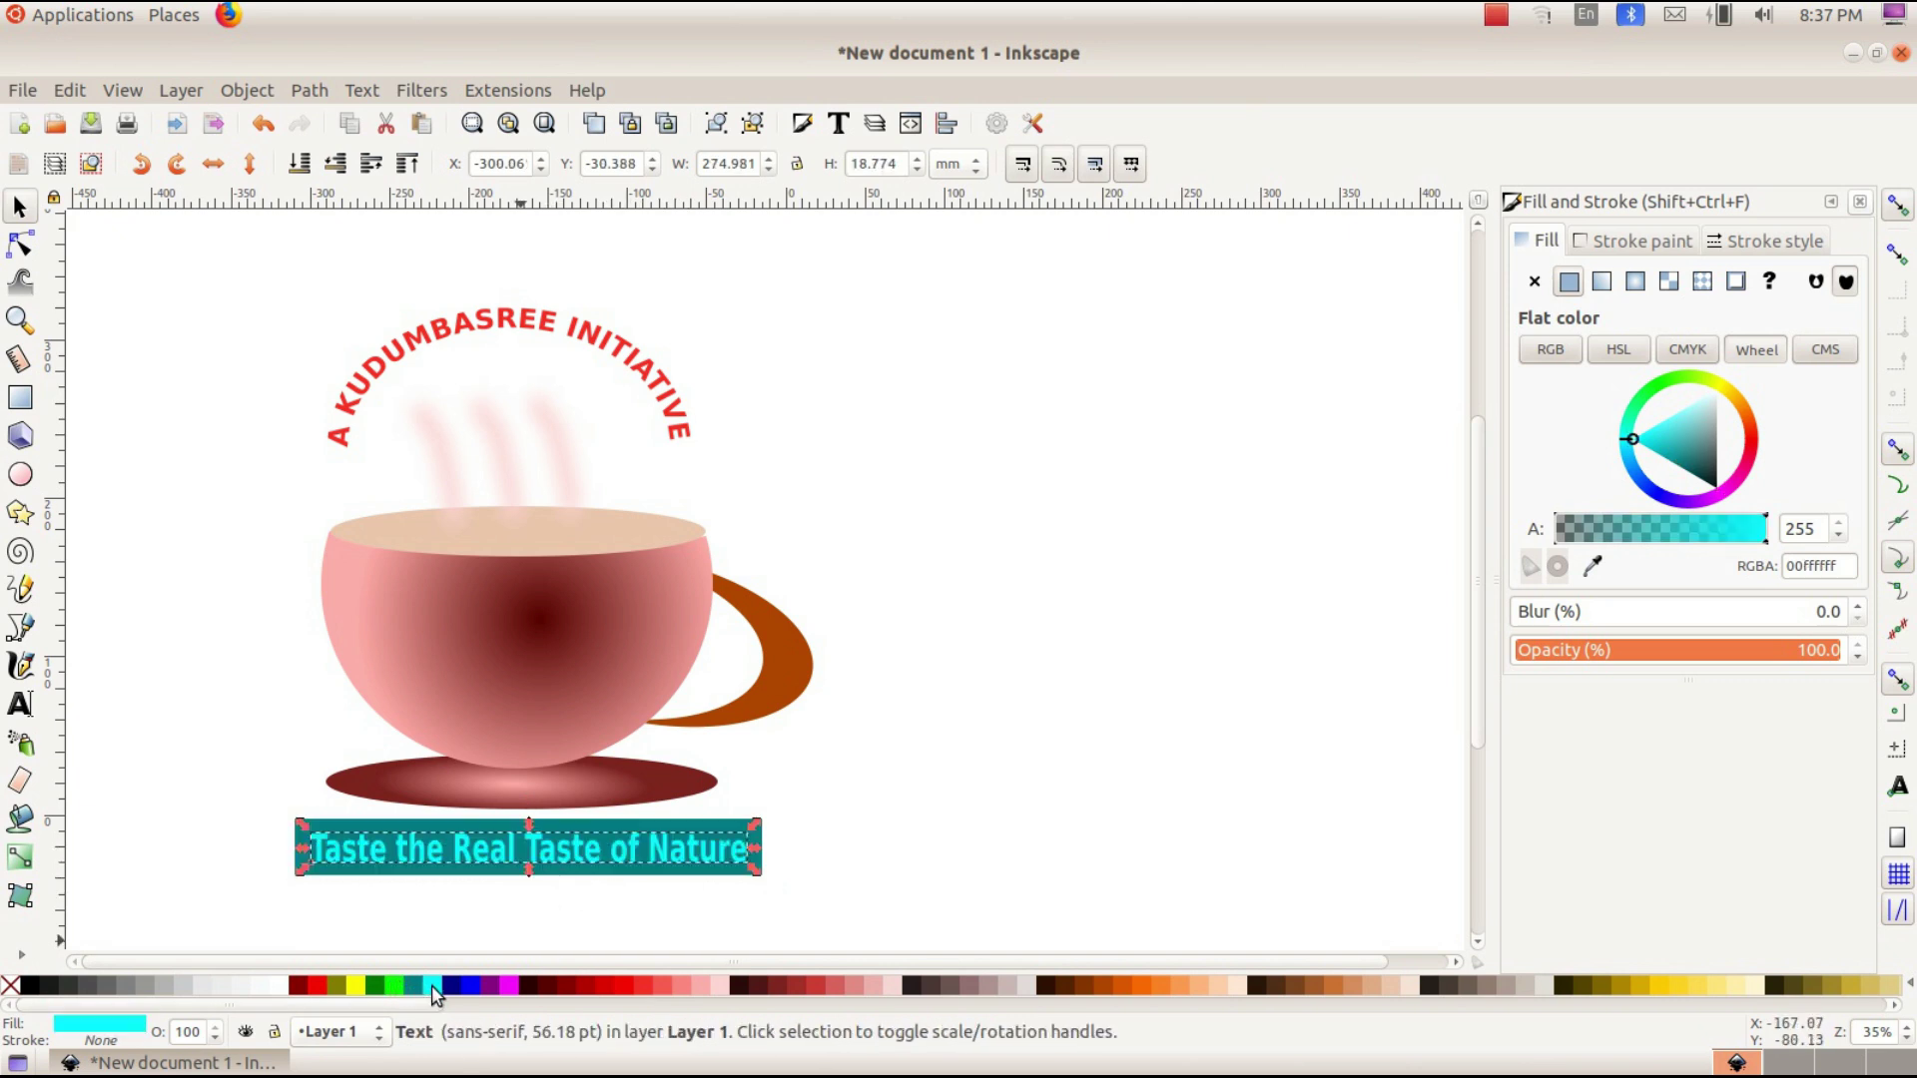
# - Move the arched caption "A KUDUMBASREE INITIATIVE" slightly down and right, closer to the cup's rim
pyautogui.click(681, 904)
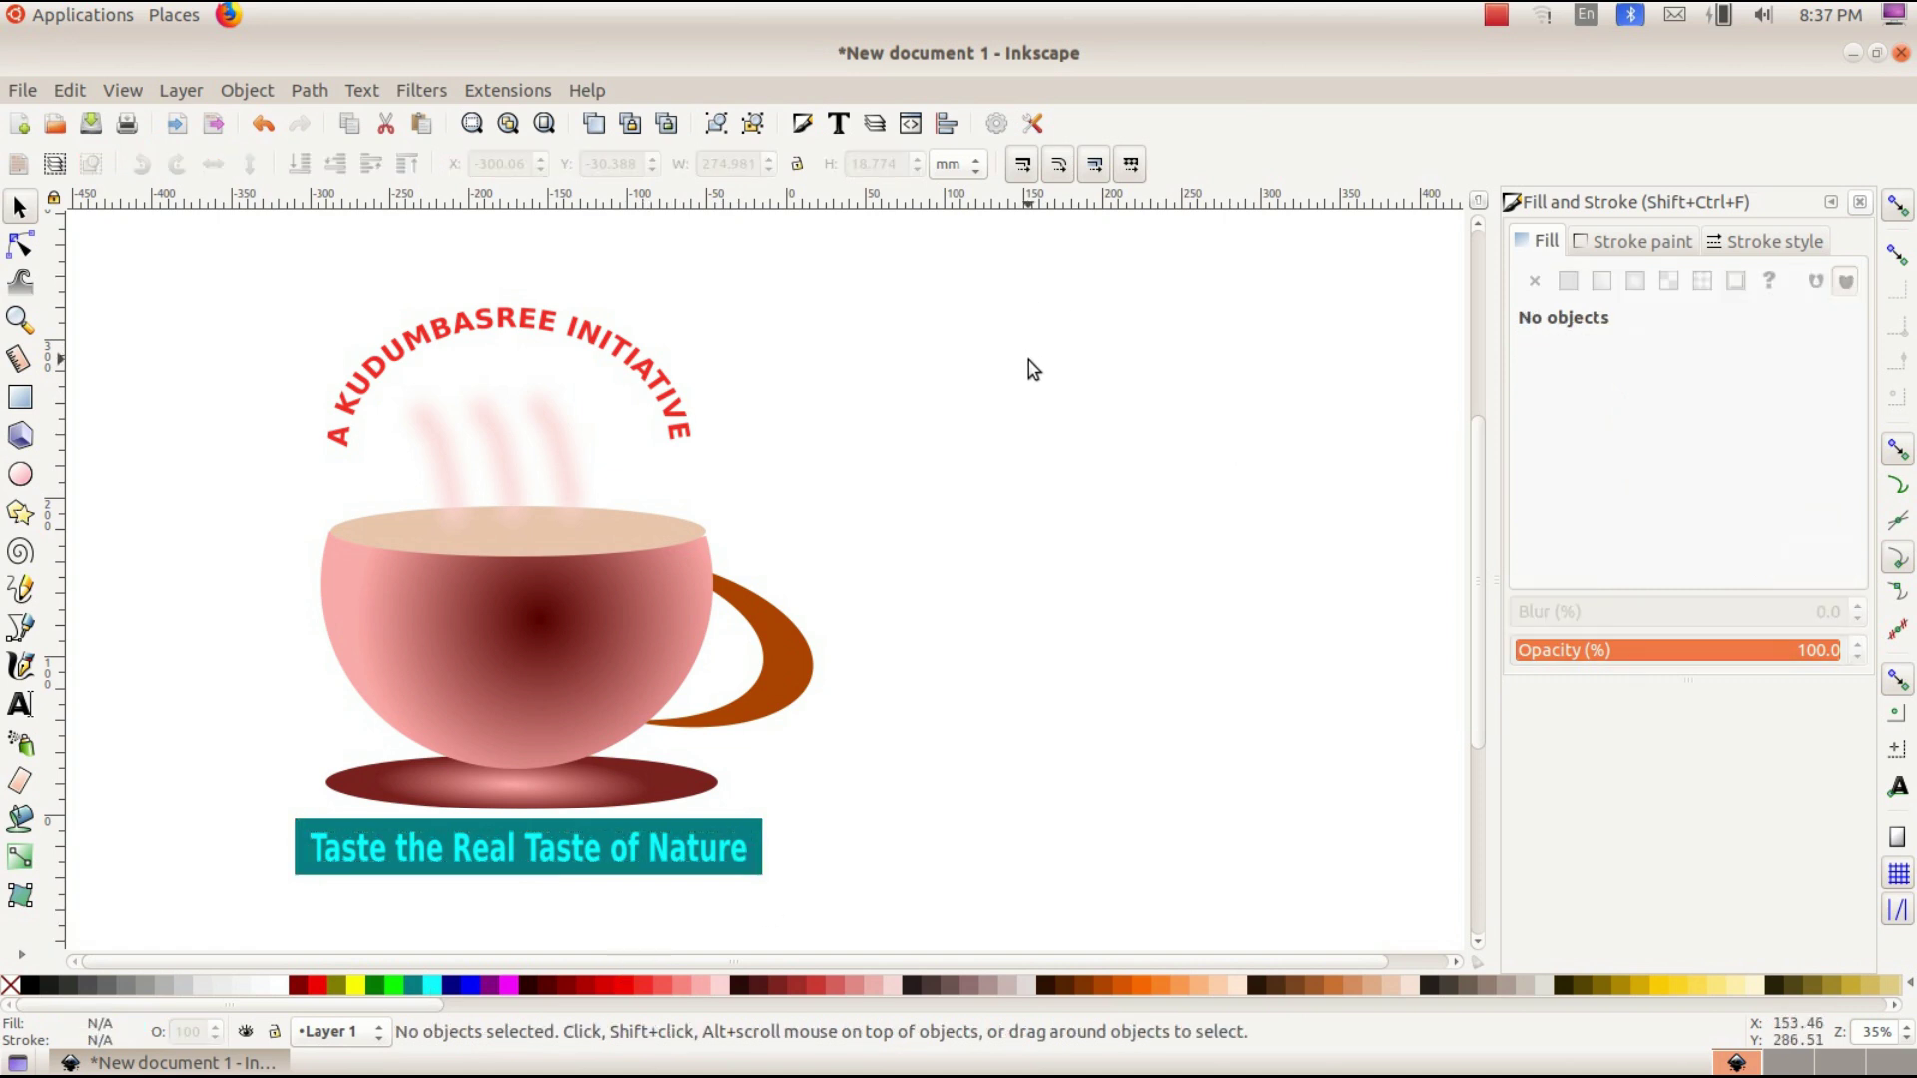
pyautogui.moveTo(589, 365); pyautogui.dragTo(619, 398)
pyautogui.click(997, 697)
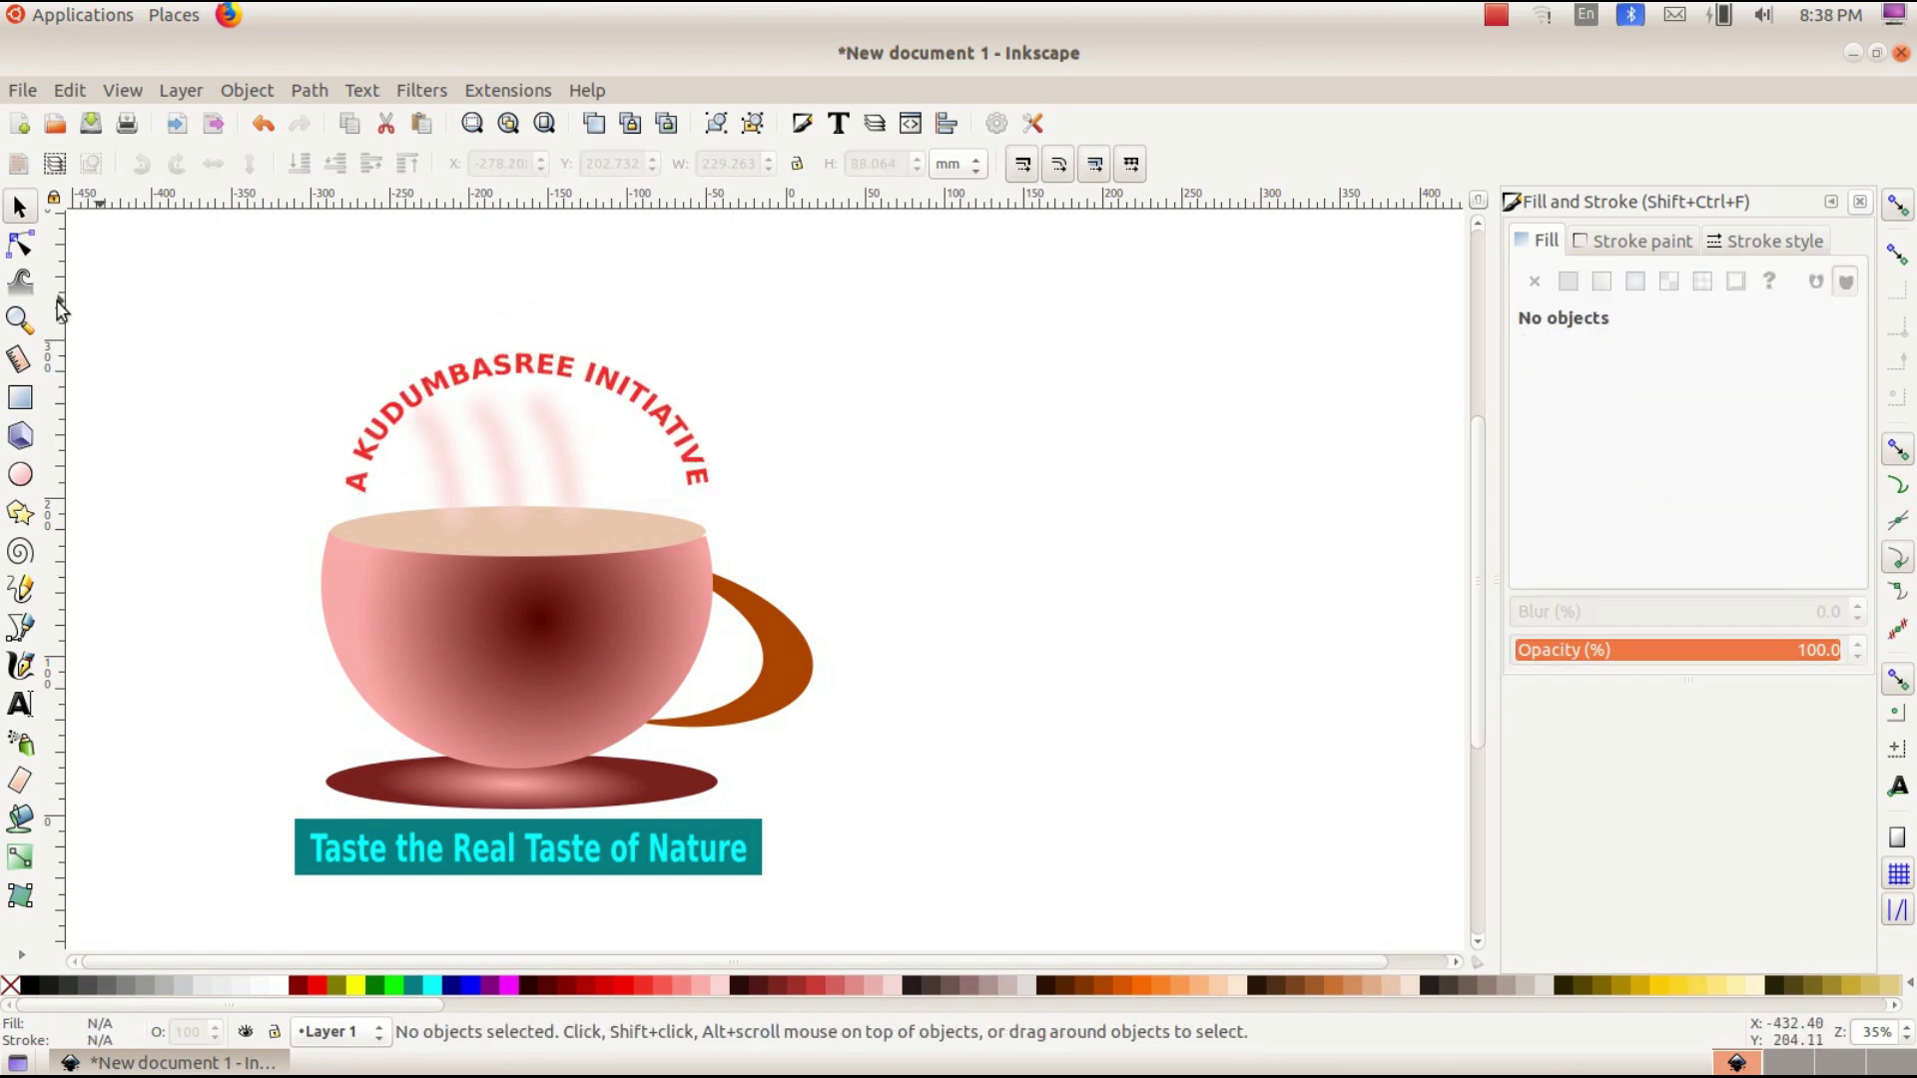
# - Group the cup, arched caption, slogan and teal rectangle into a single logo object
pyautogui.moveTo(183, 288); pyautogui.dragTo(966, 933)
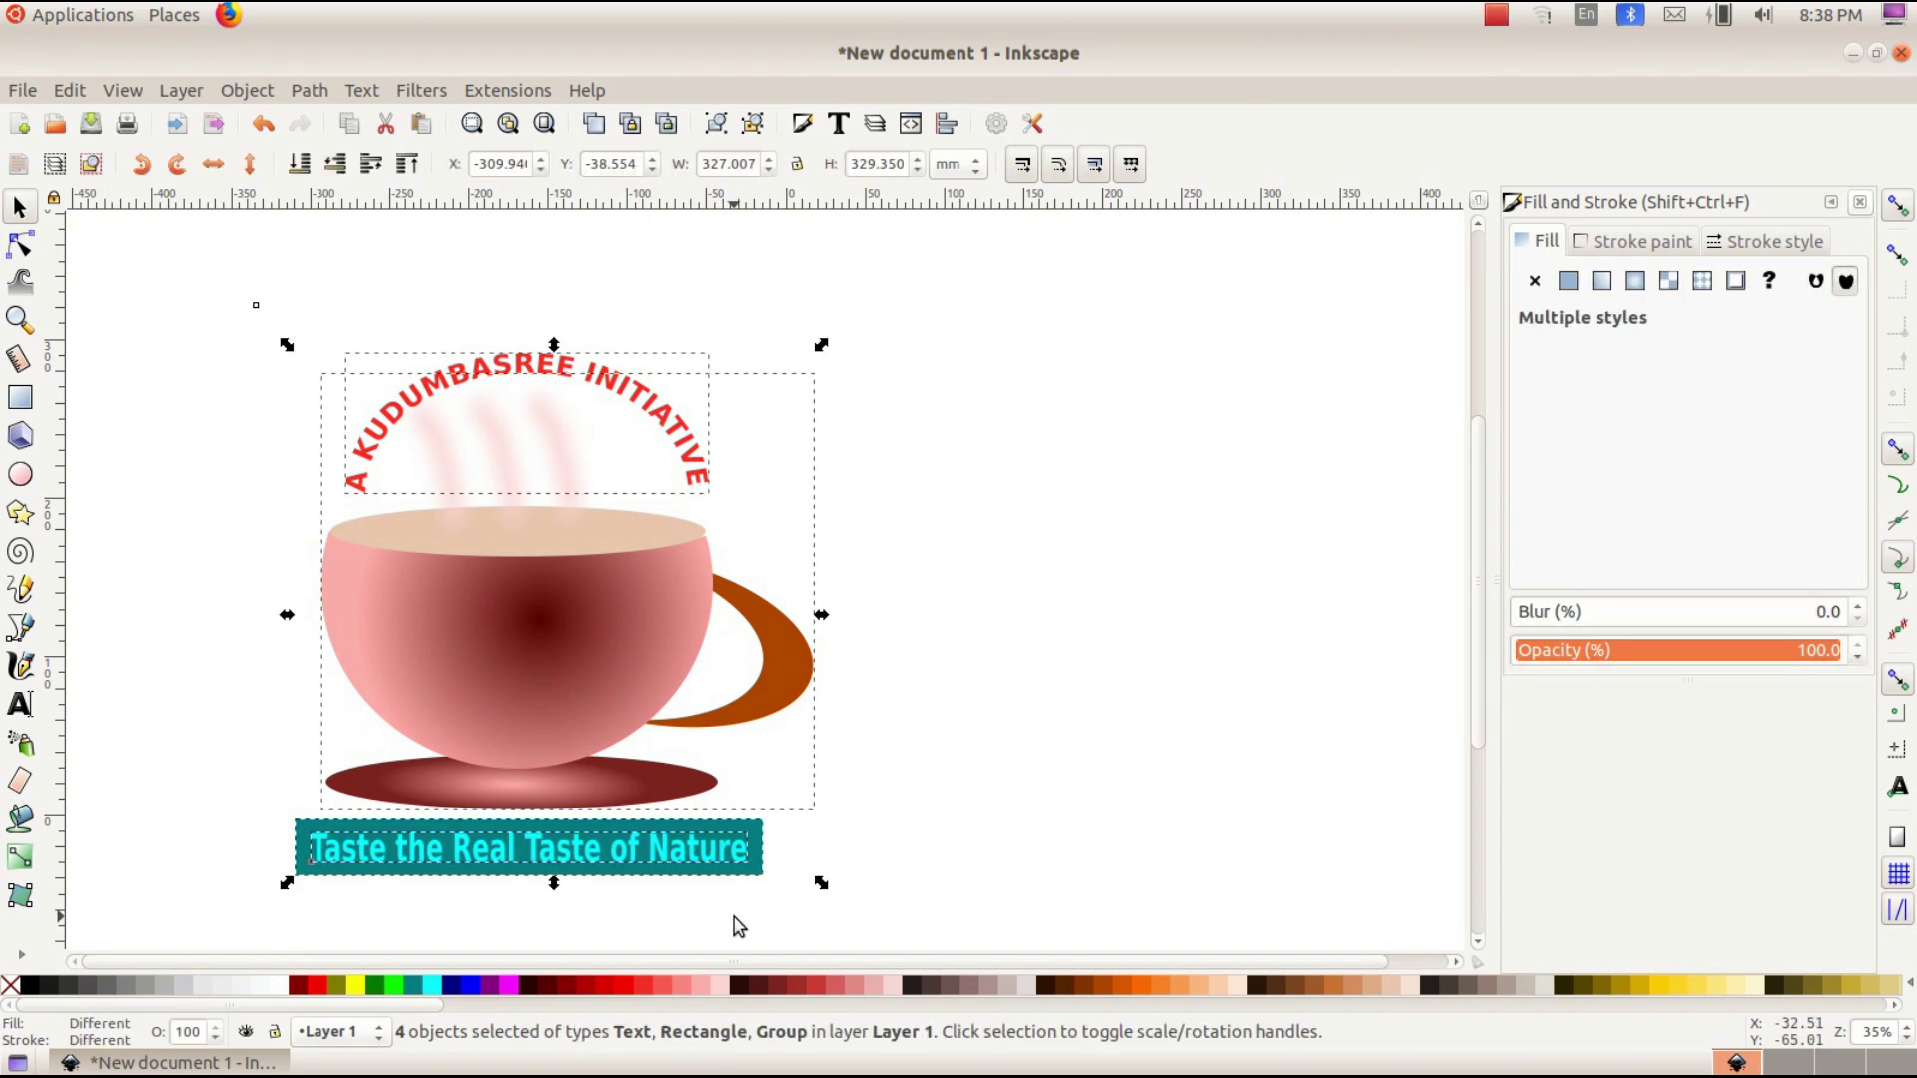
pyautogui.click(247, 90)
pyautogui.click(280, 266)
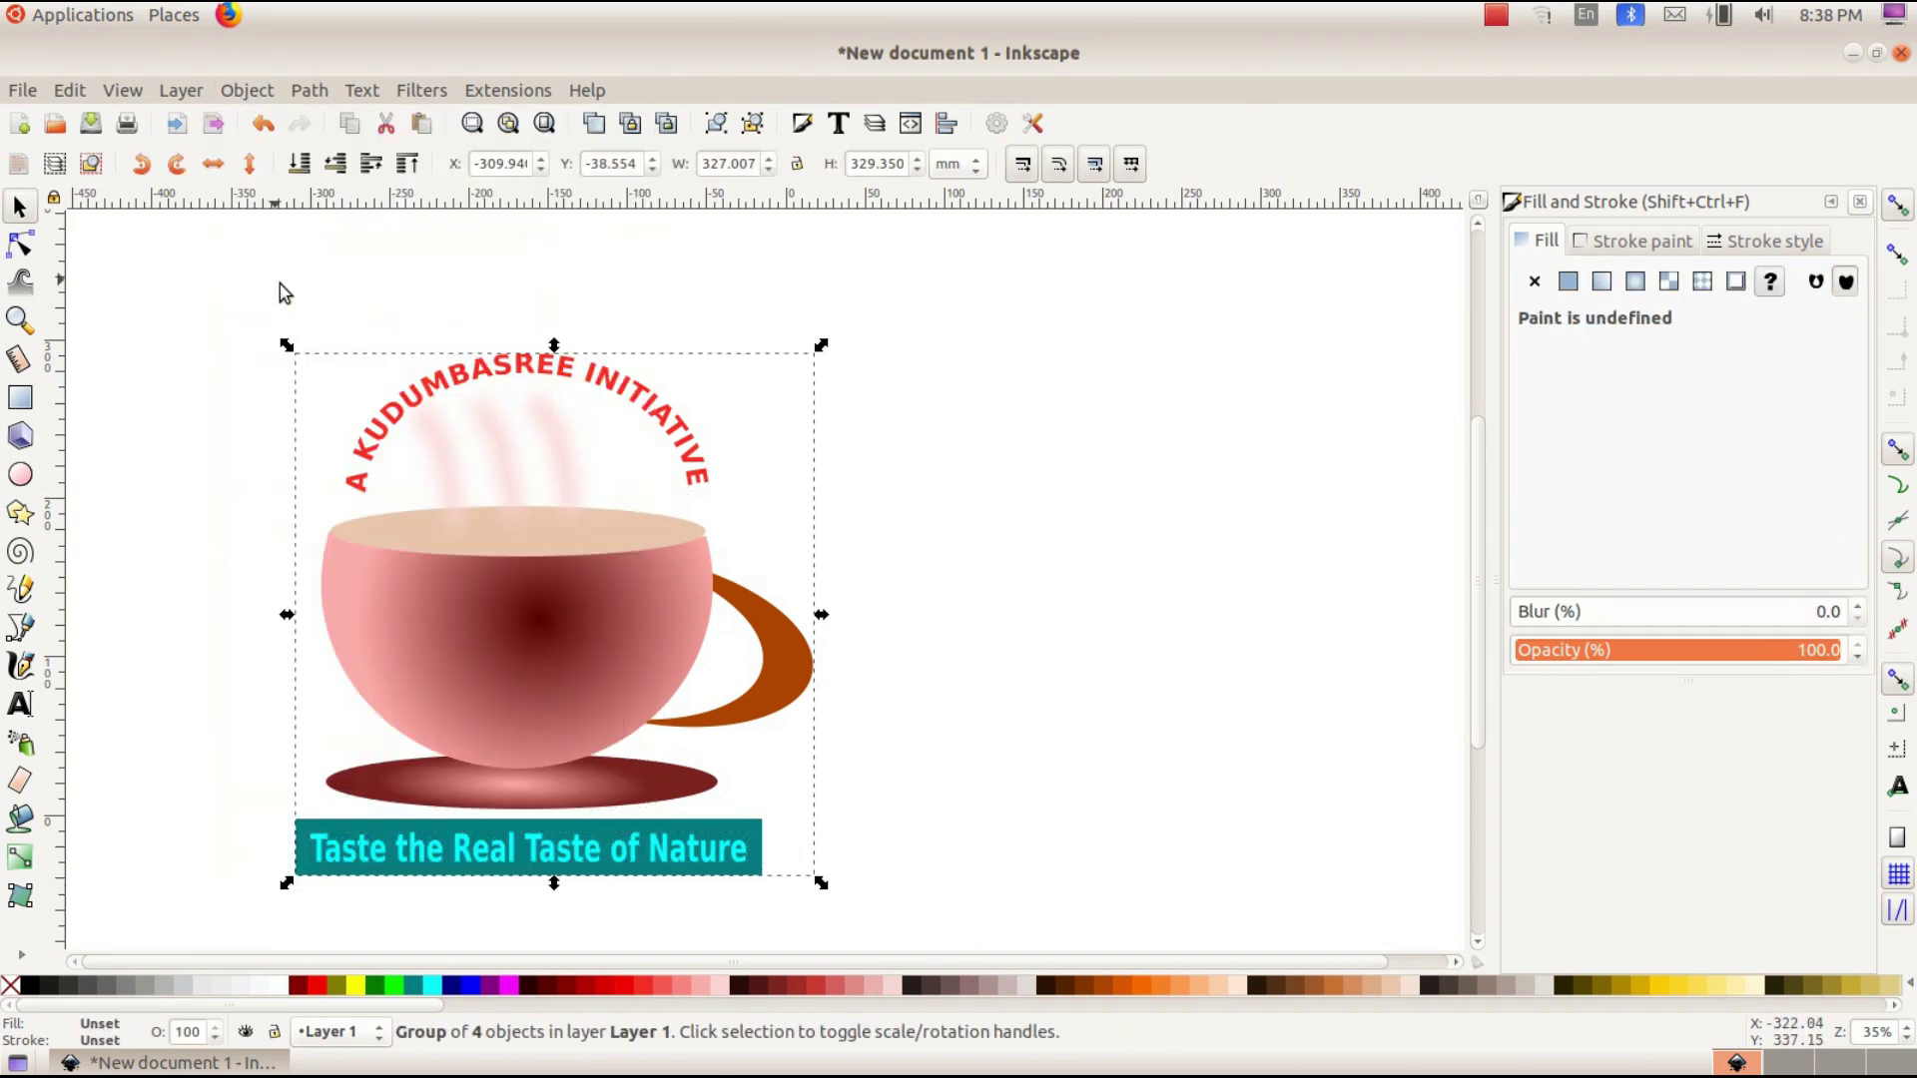
pyautogui.click(1089, 596)
# - Shift the logo group slightly up and left and shrink it to about 236 × 264 mm
pyautogui.moveTo(671, 617); pyautogui.dragTo(639, 579)
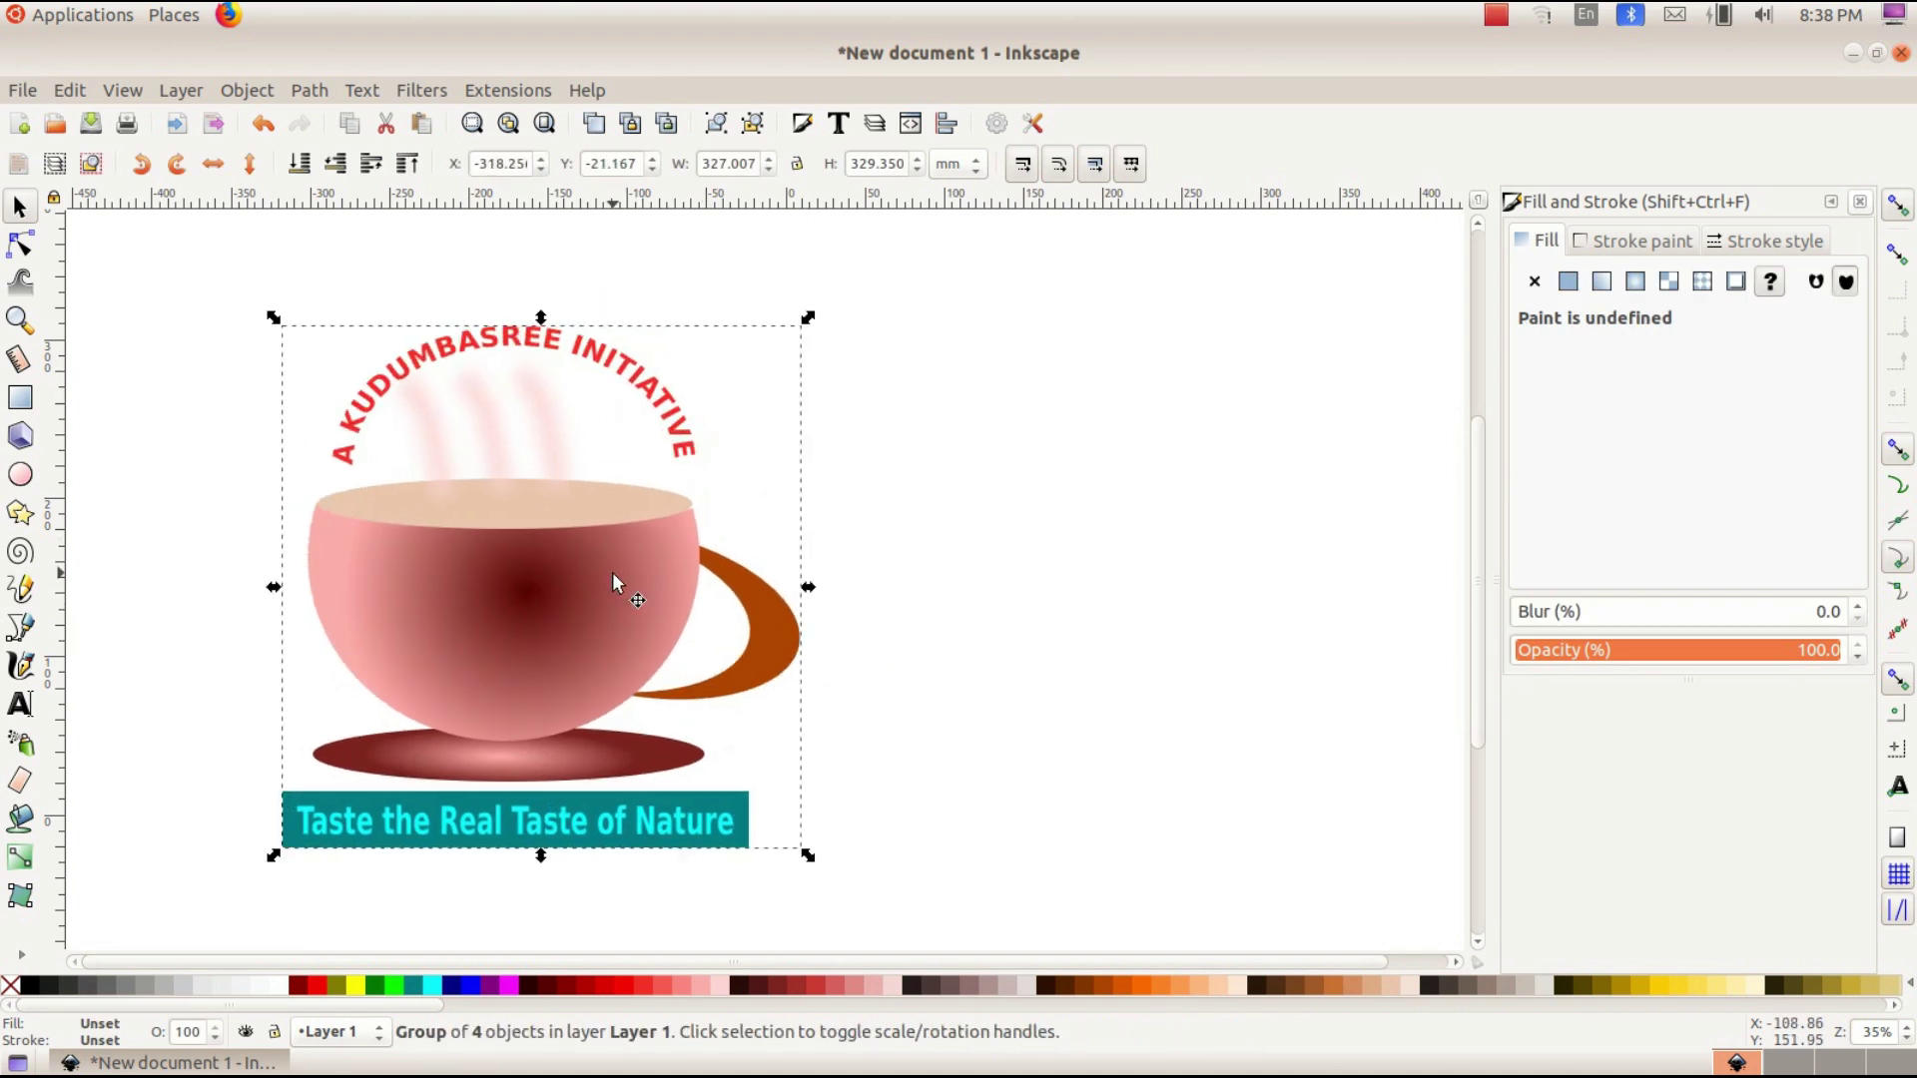
pyautogui.moveTo(803, 335); pyautogui.dragTo(663, 423)
pyautogui.click(667, 389)
# - Import bg_image1.jpg from the School_Resources/Standard_10 folder as an embedded image with its DPI taken from the file
pyautogui.click(23, 91)
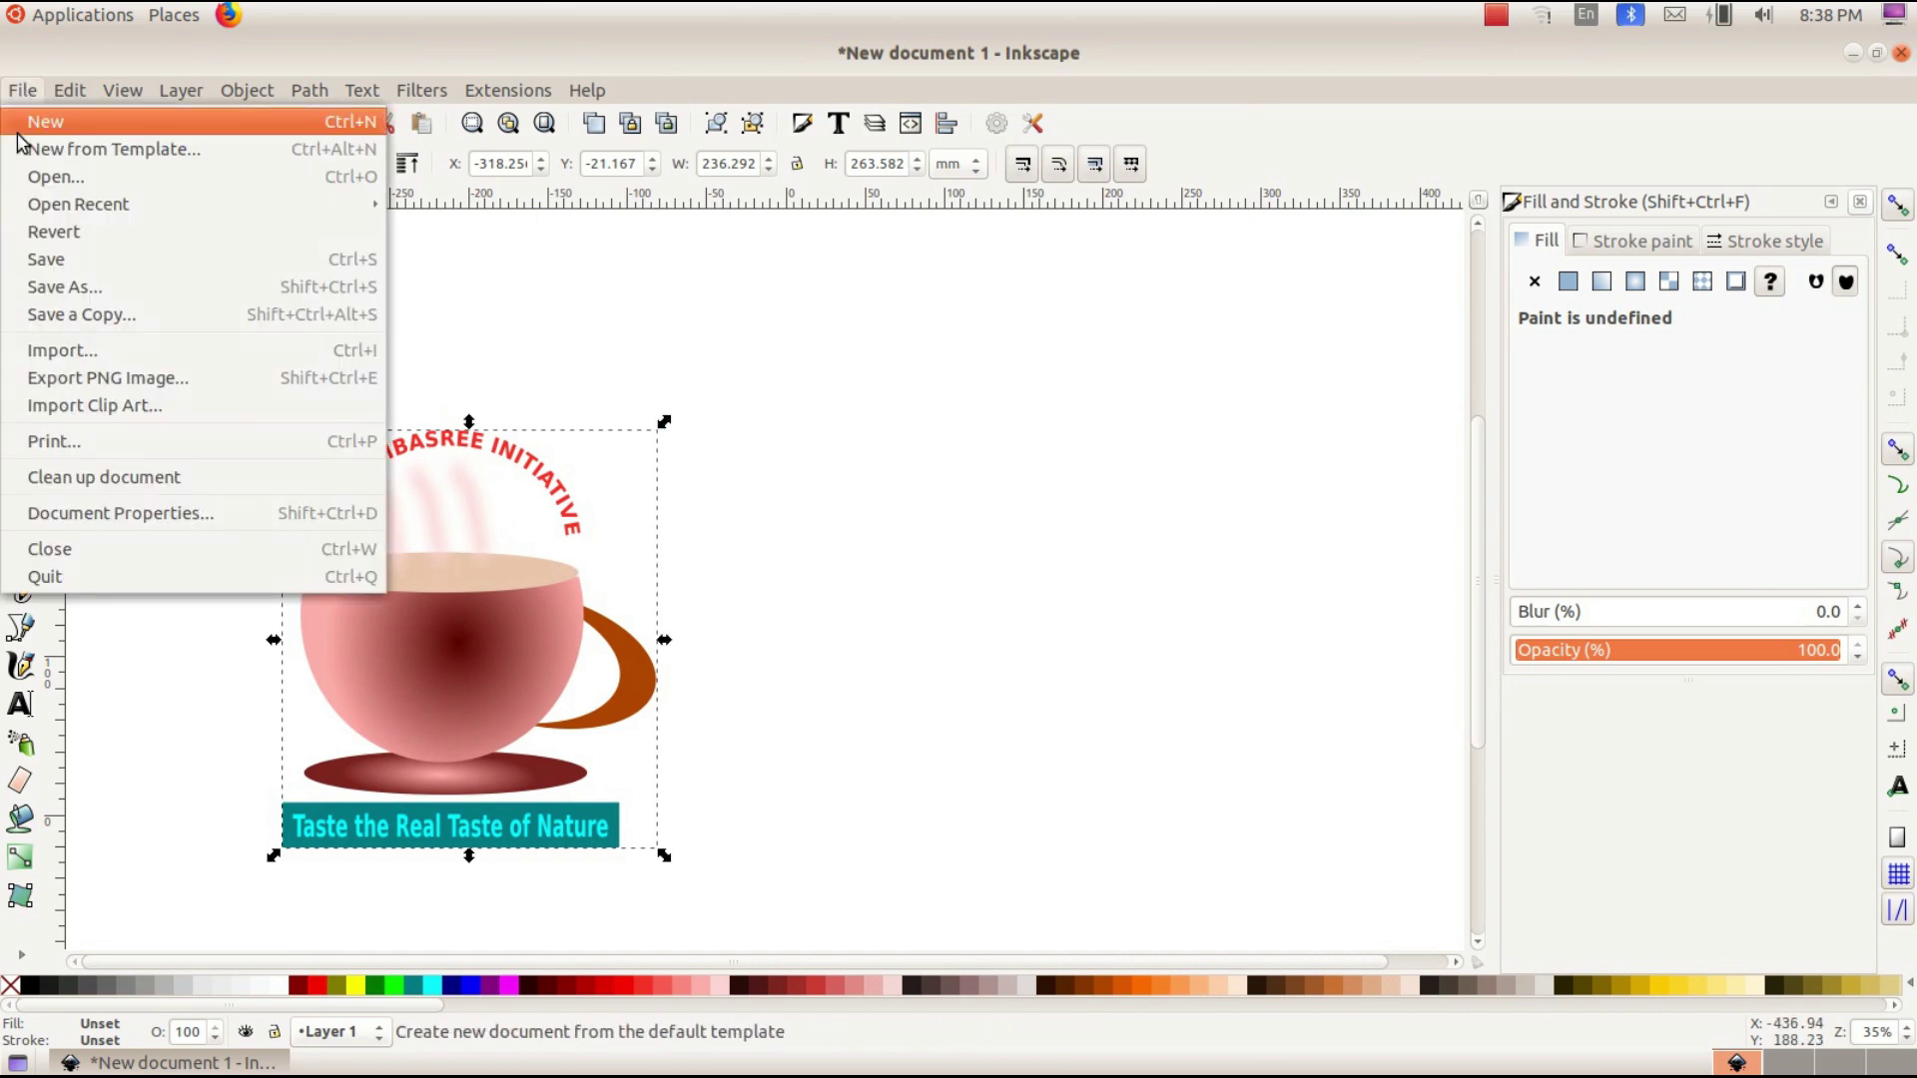
pyautogui.click(58, 347)
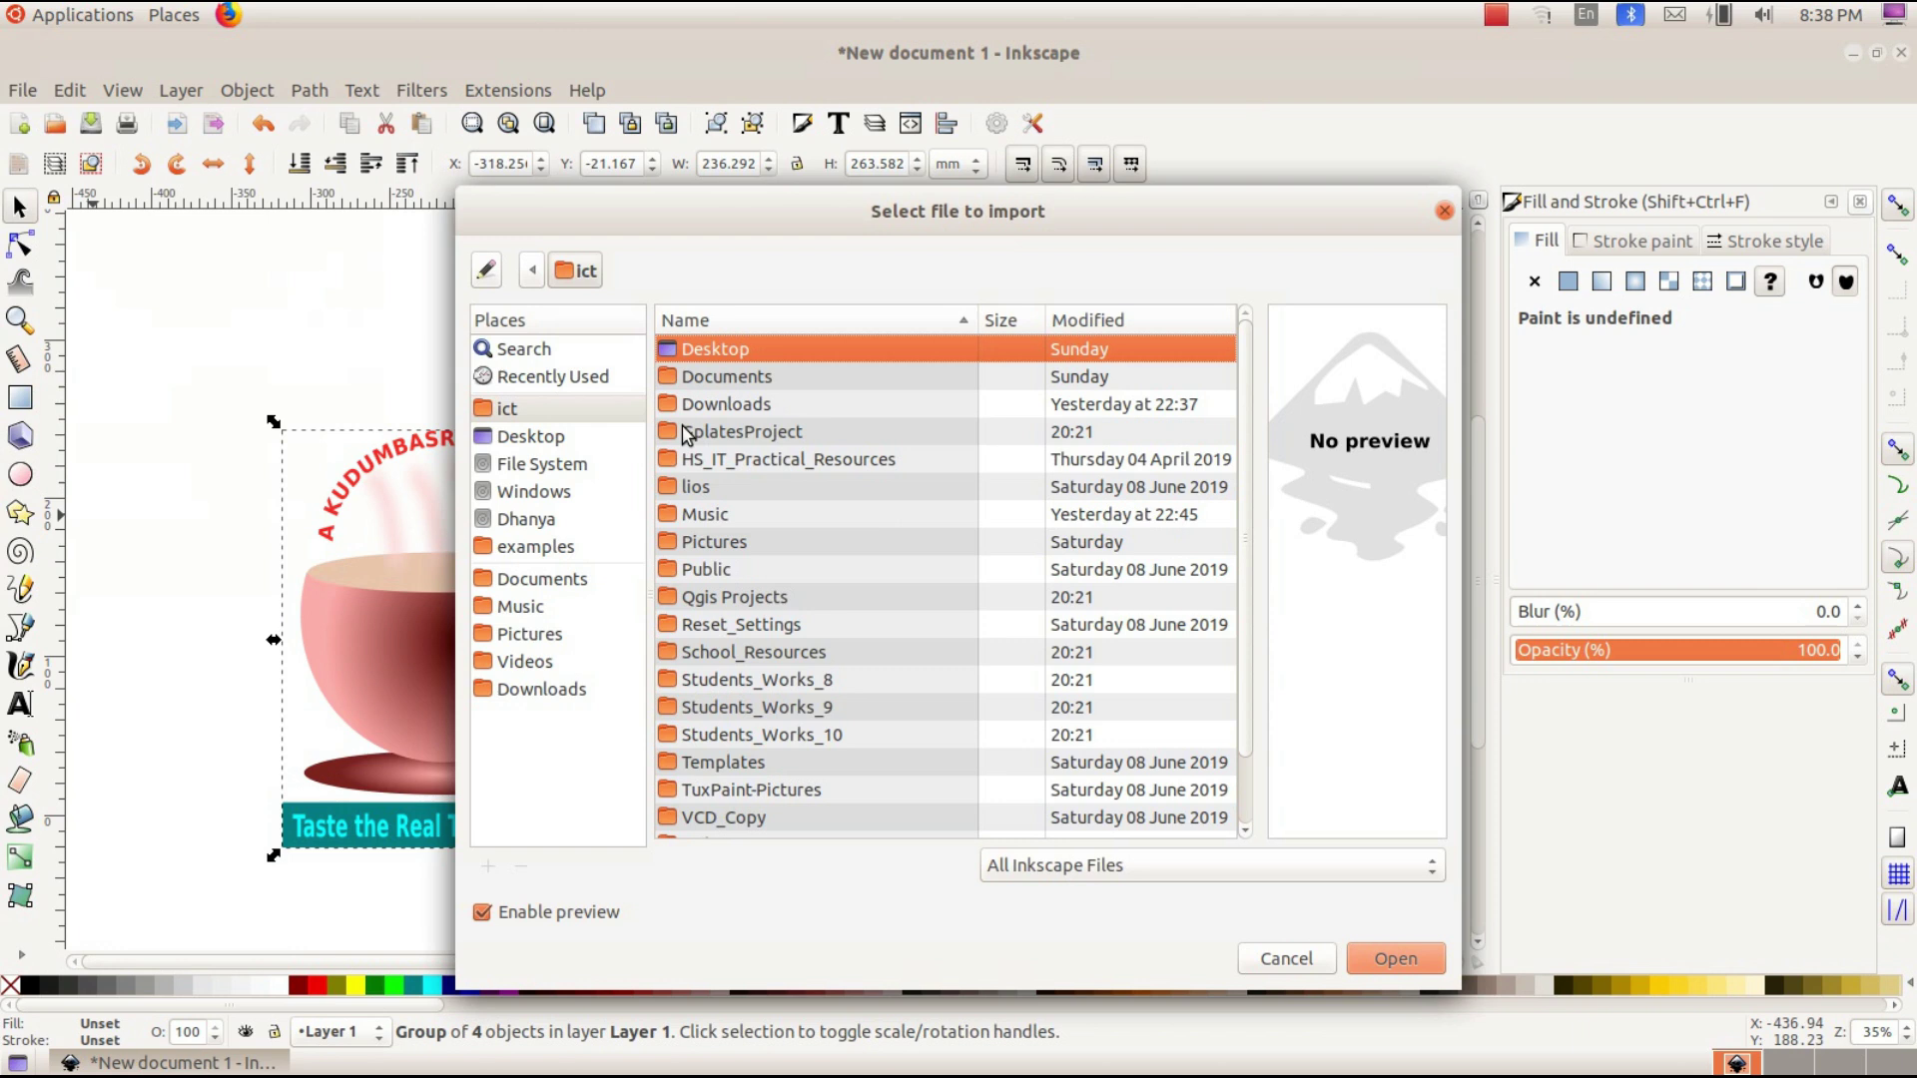
pyautogui.click(588, 417)
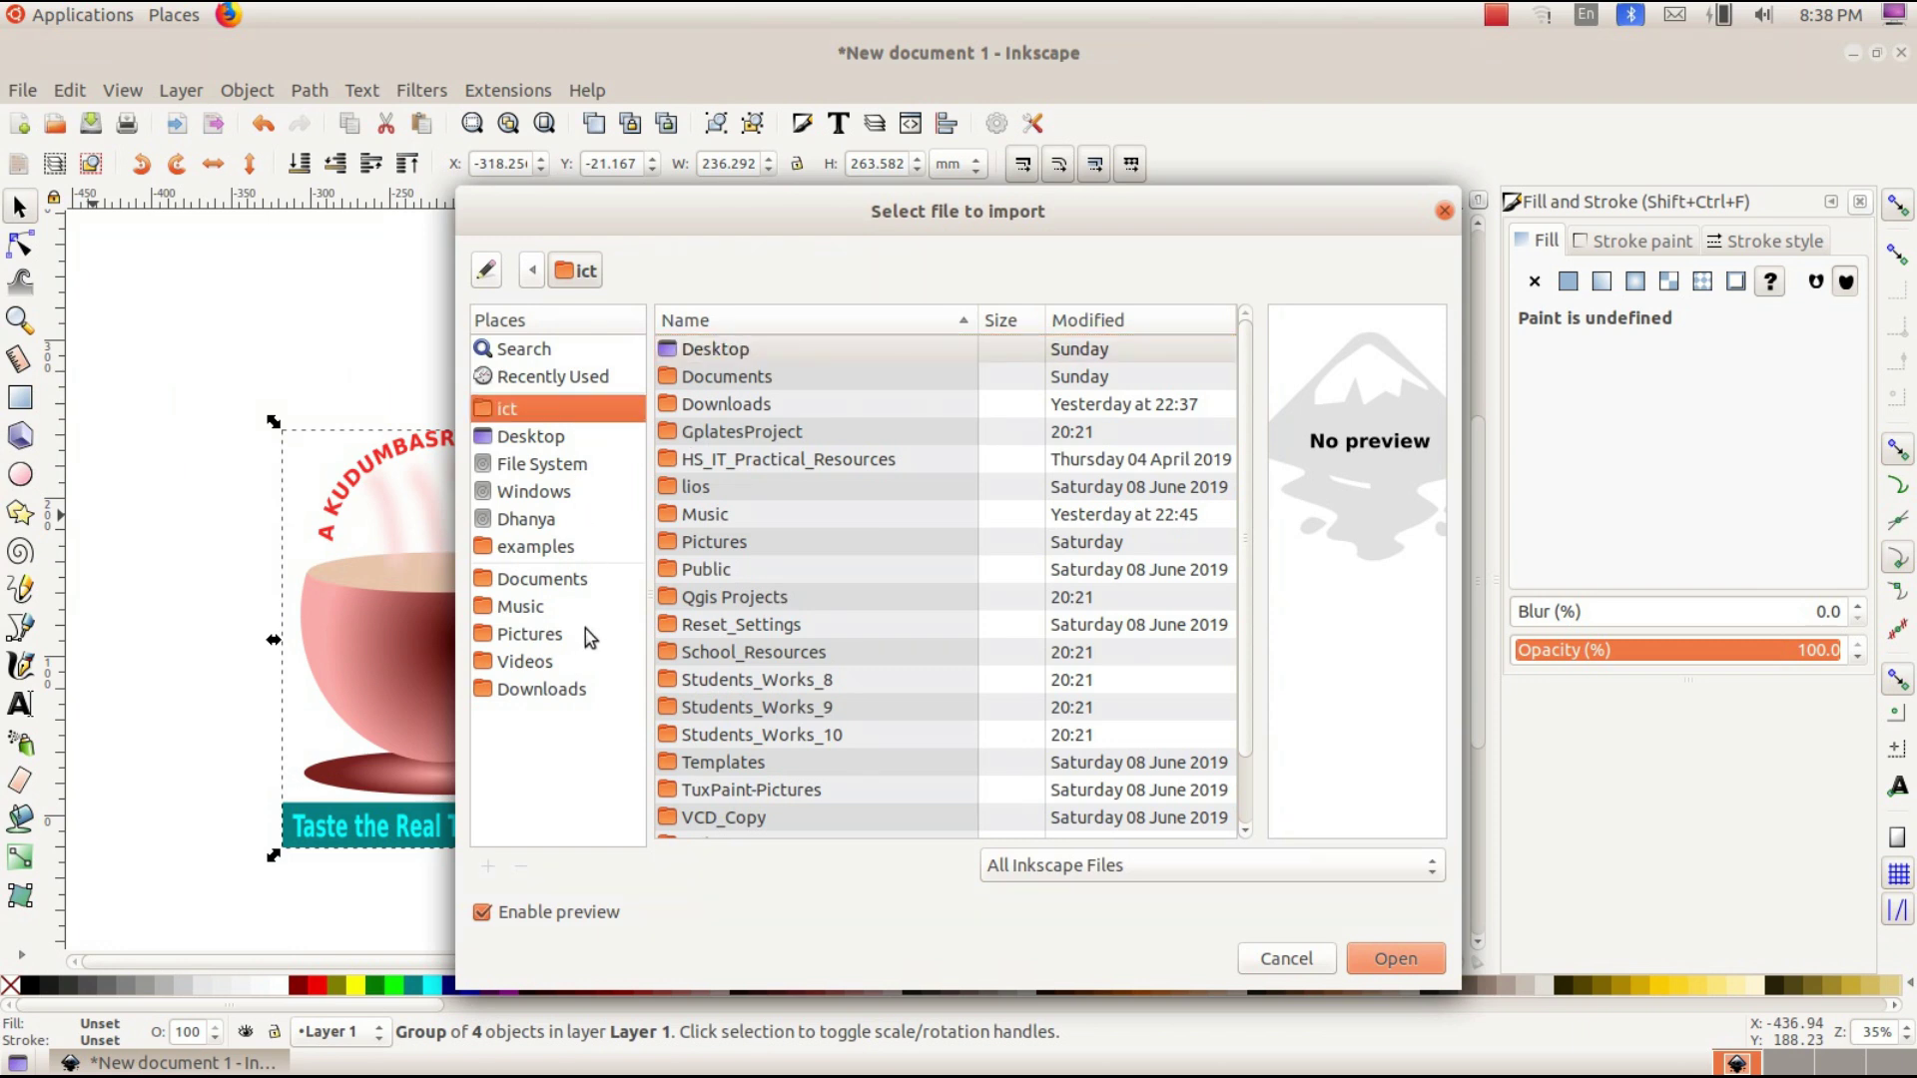
pyautogui.doubleClick(766, 659)
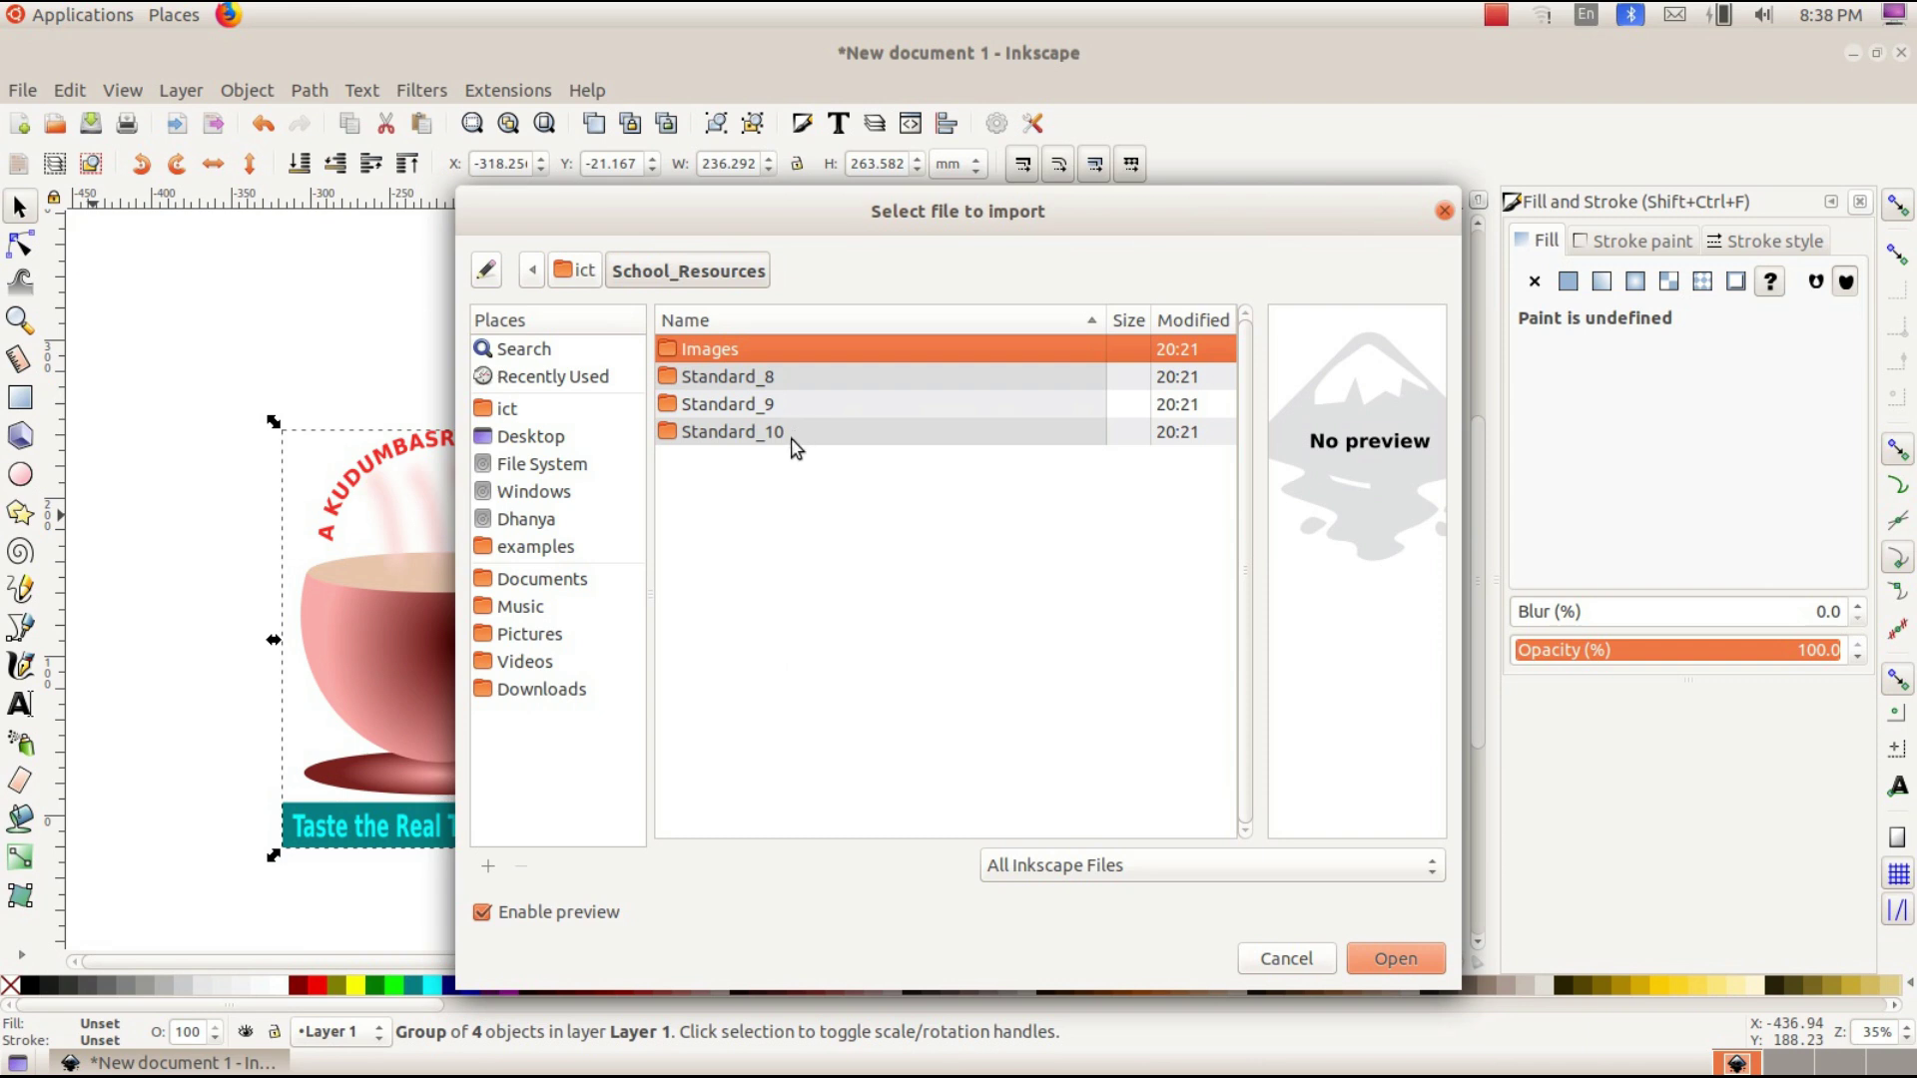
pyautogui.click(794, 436)
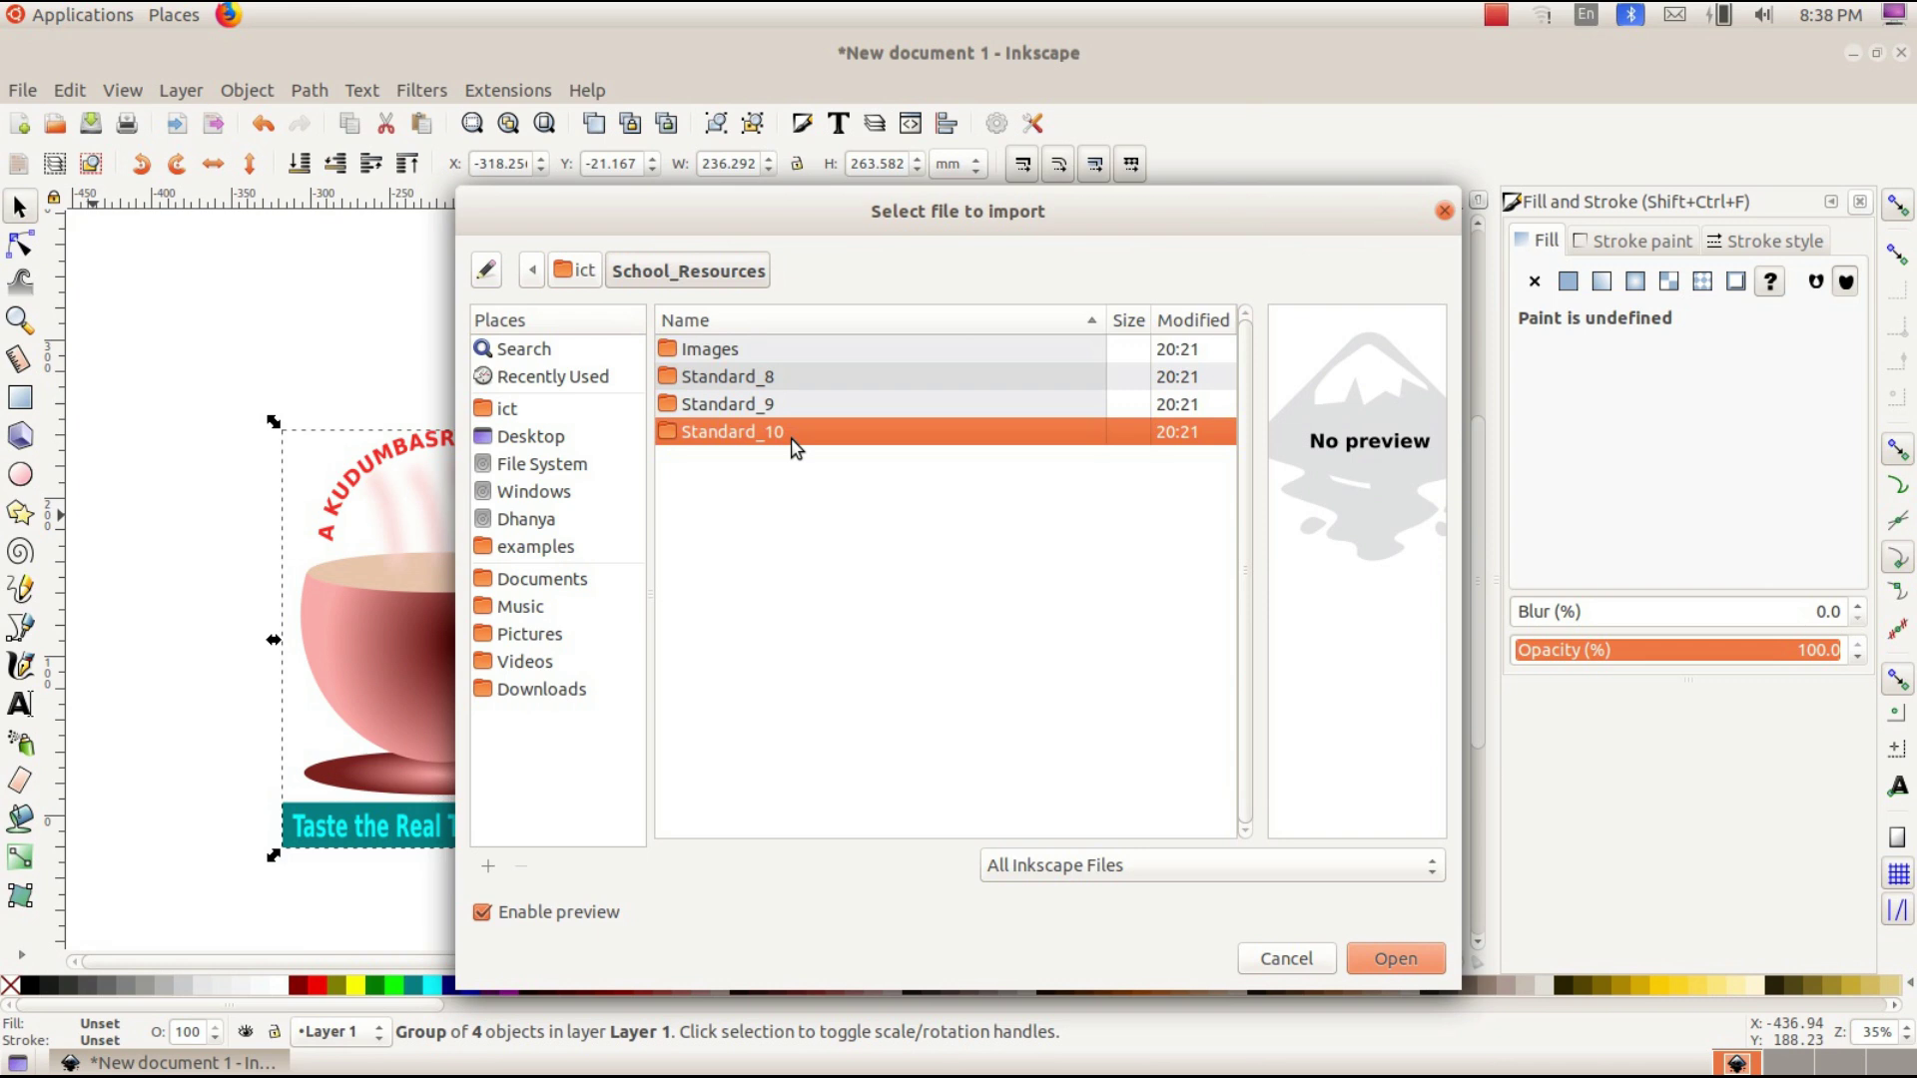
pyautogui.doubleClick(796, 435)
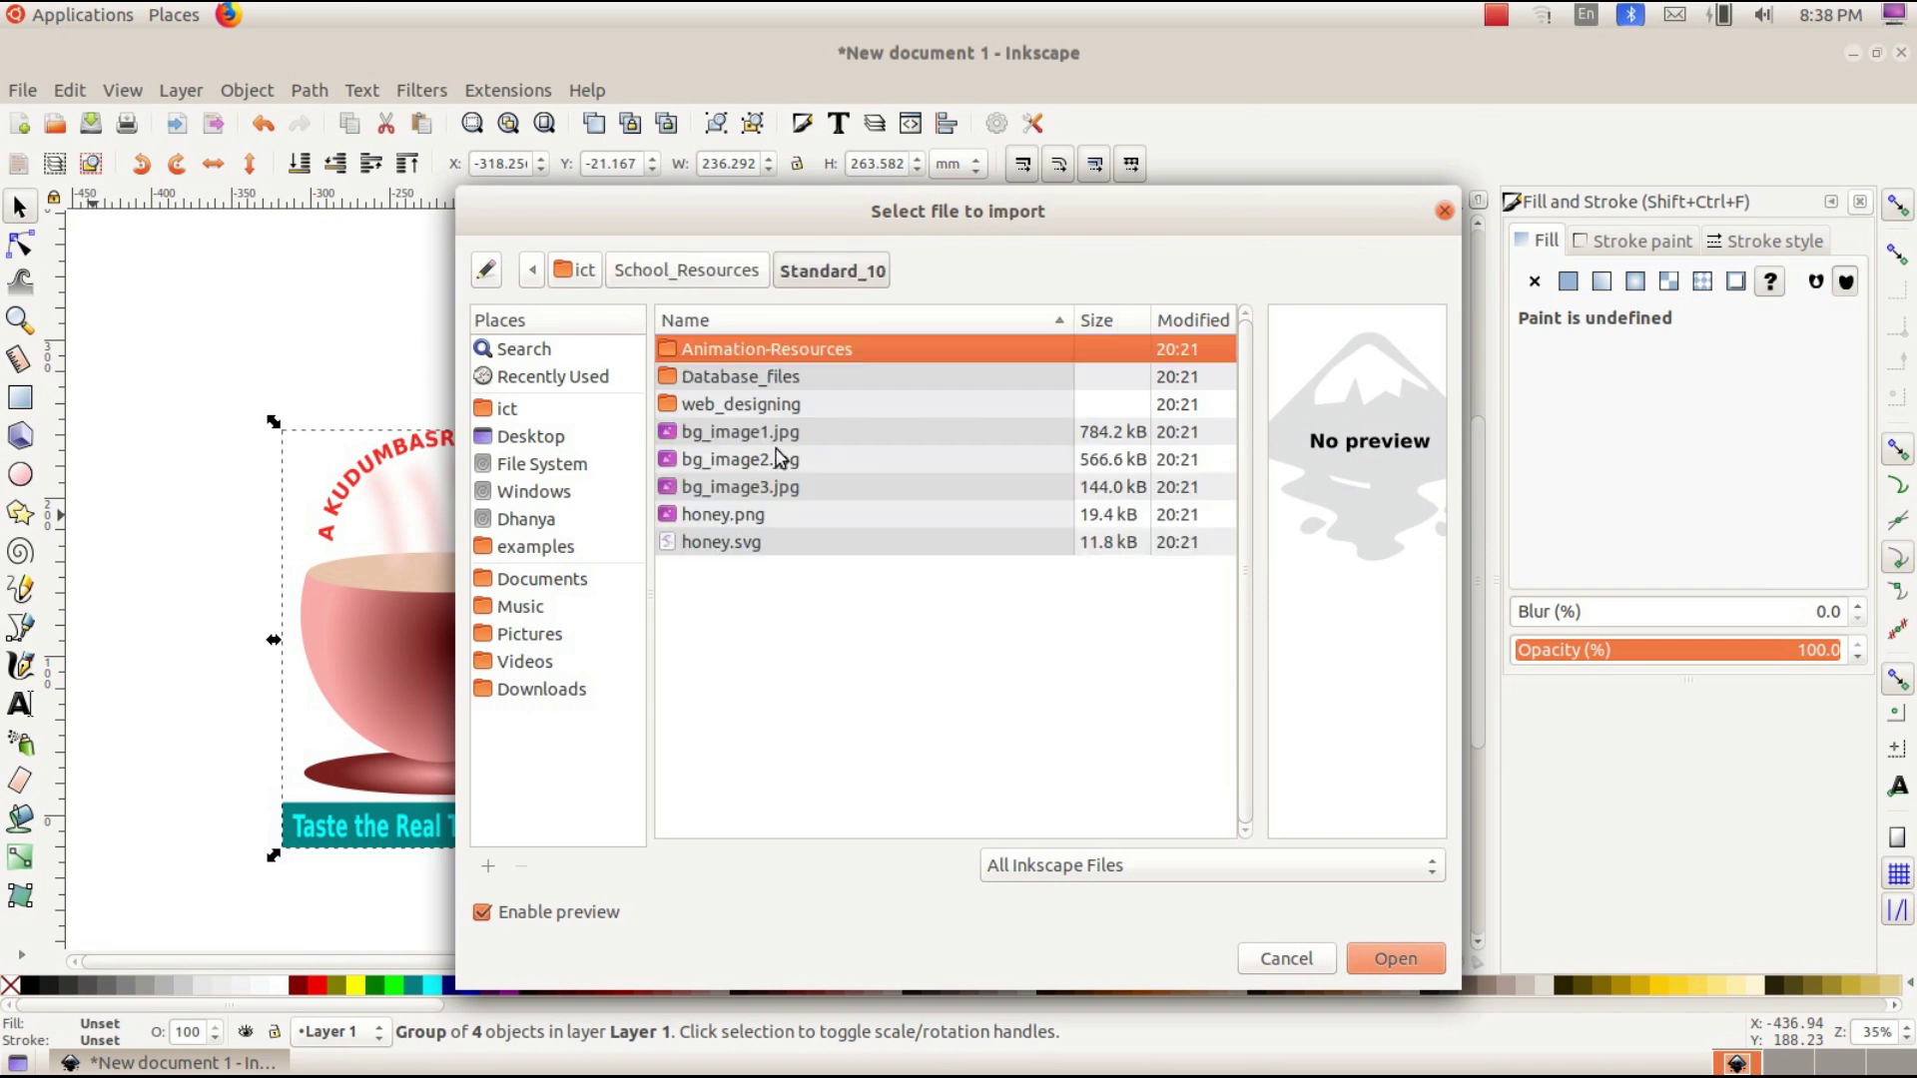
pyautogui.doubleClick(775, 441)
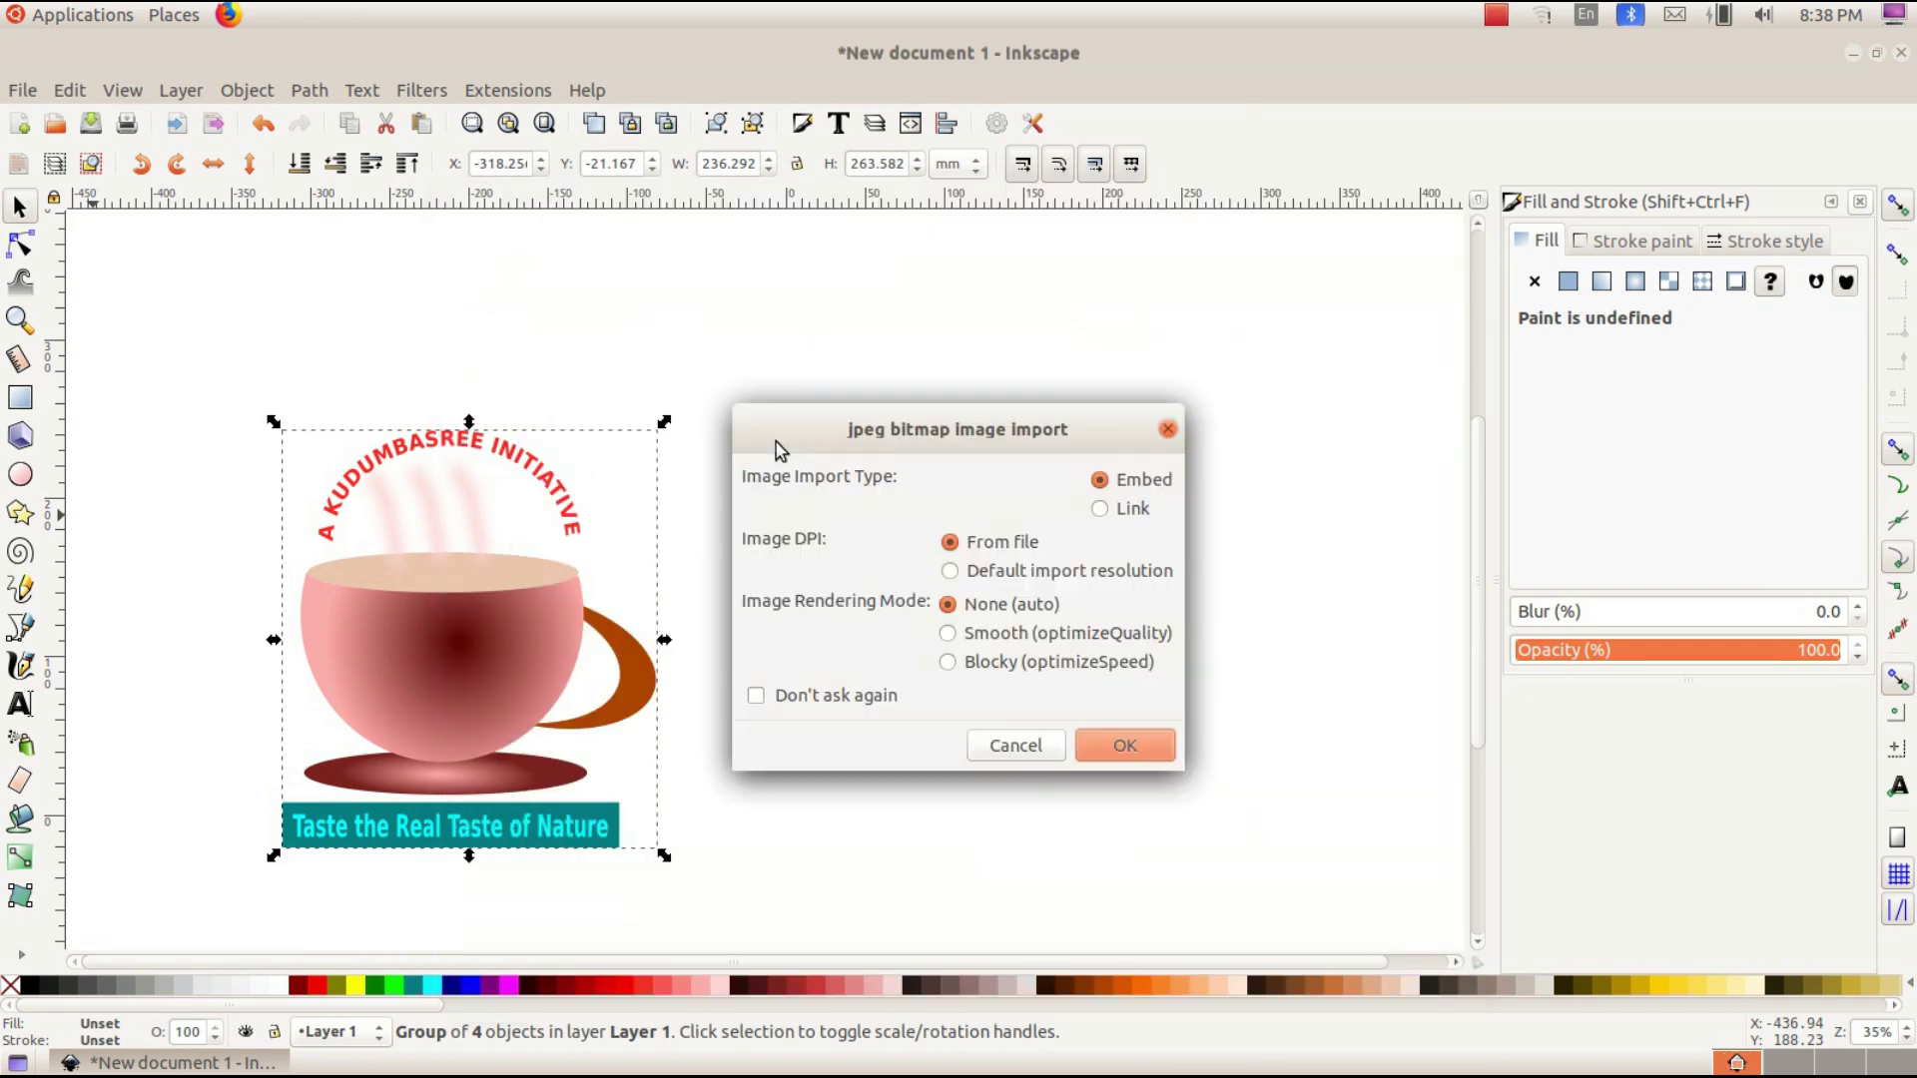
pyautogui.click(1132, 759)
# - Place the landscape image over the logo and enlarge it to about 738 × 419 mm
pyautogui.moveTo(1116, 697); pyautogui.dragTo(928, 459)
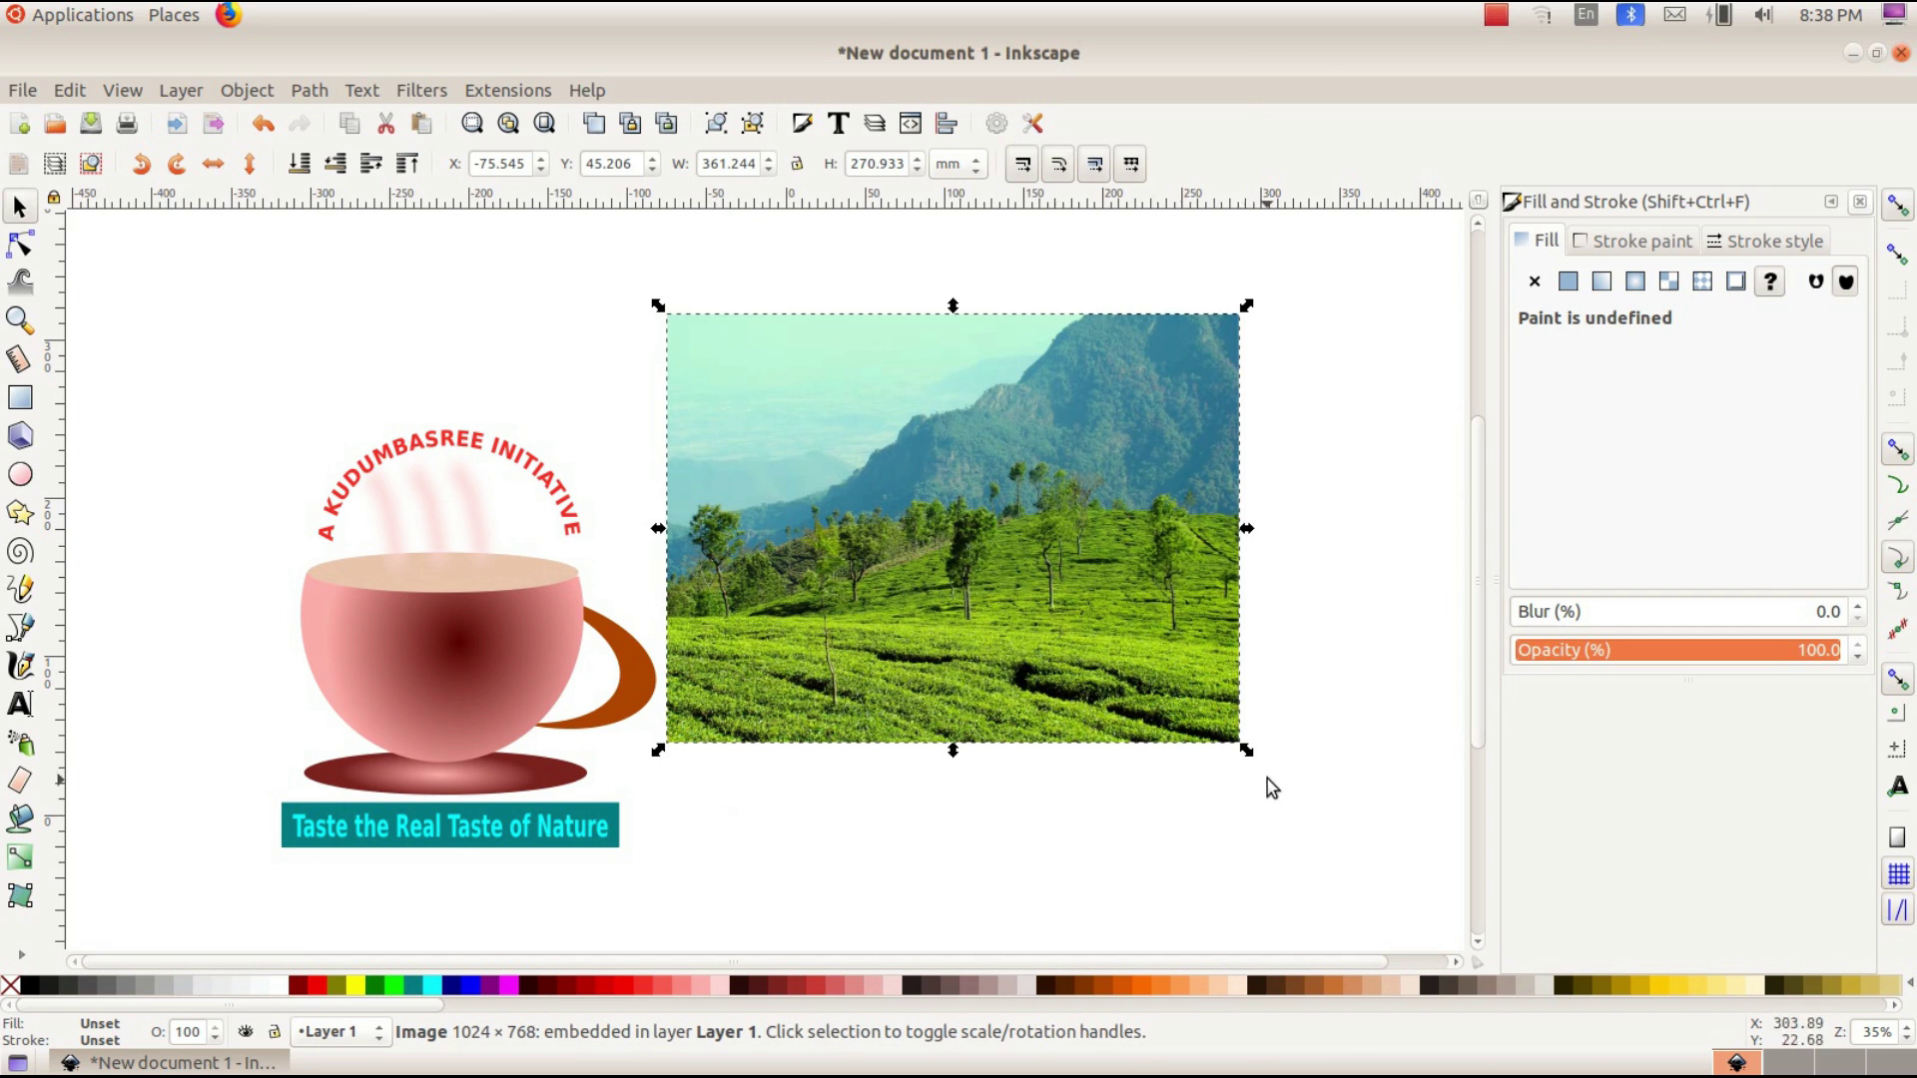
pyautogui.moveTo(1245, 751); pyautogui.dragTo(1463, 915)
pyautogui.moveTo(1198, 596); pyautogui.dragTo(703, 542)
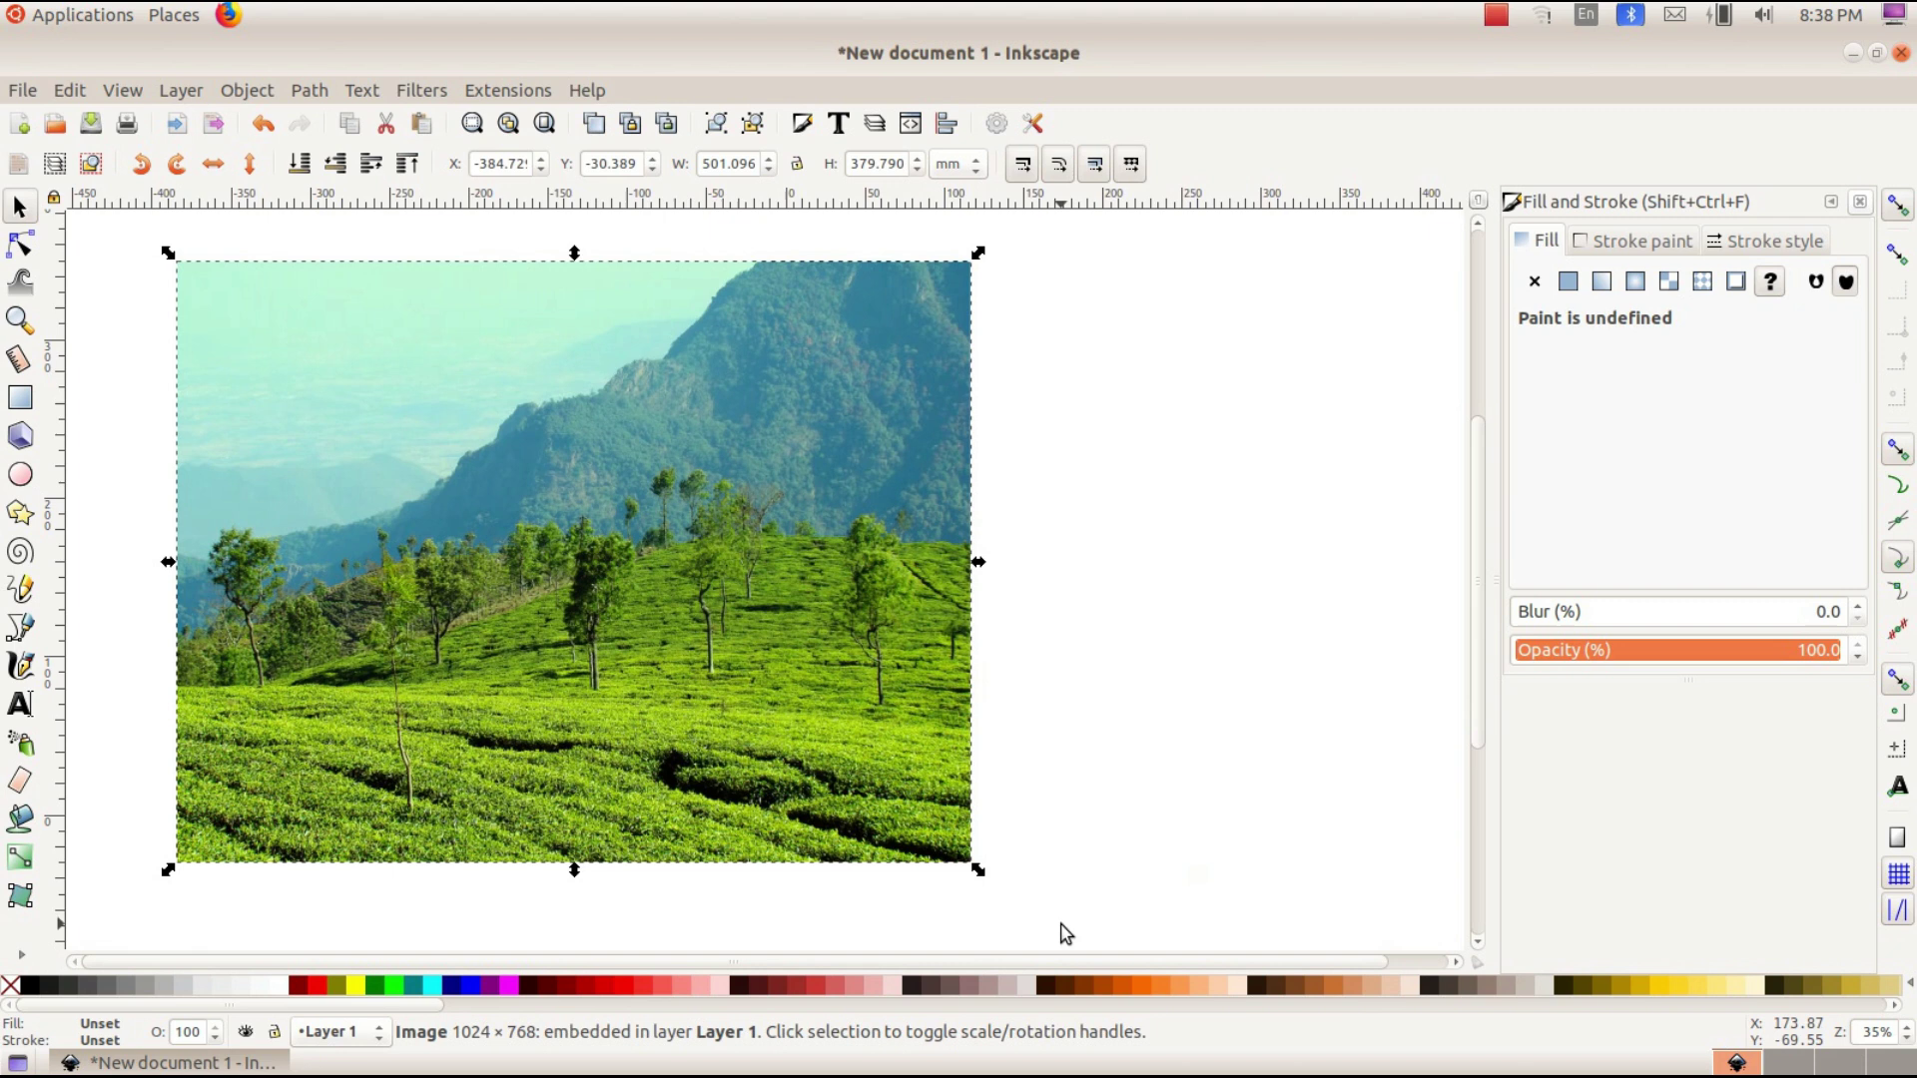
pyautogui.moveTo(978, 870); pyautogui.dragTo(1354, 933)
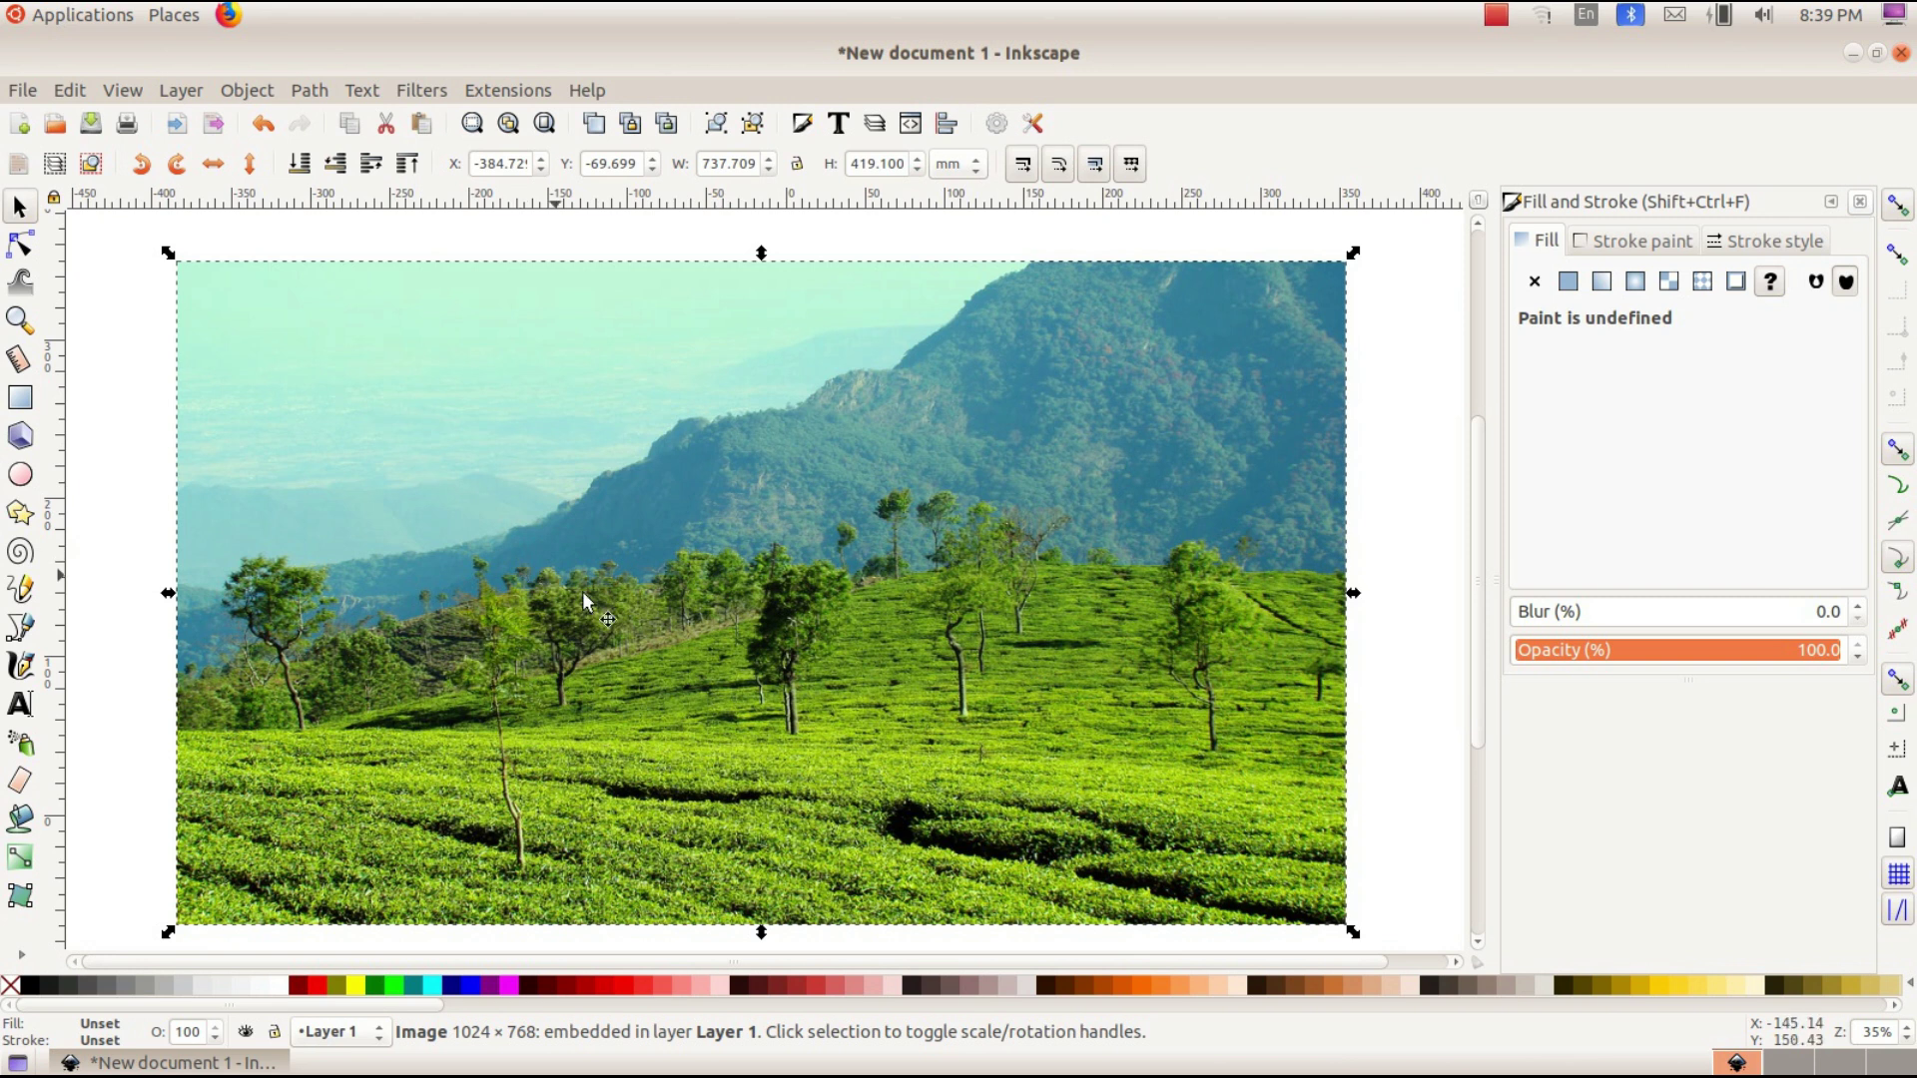
# - Lower the landscape image to the bottom of the stack, behind the logo
pyautogui.click(245, 91)
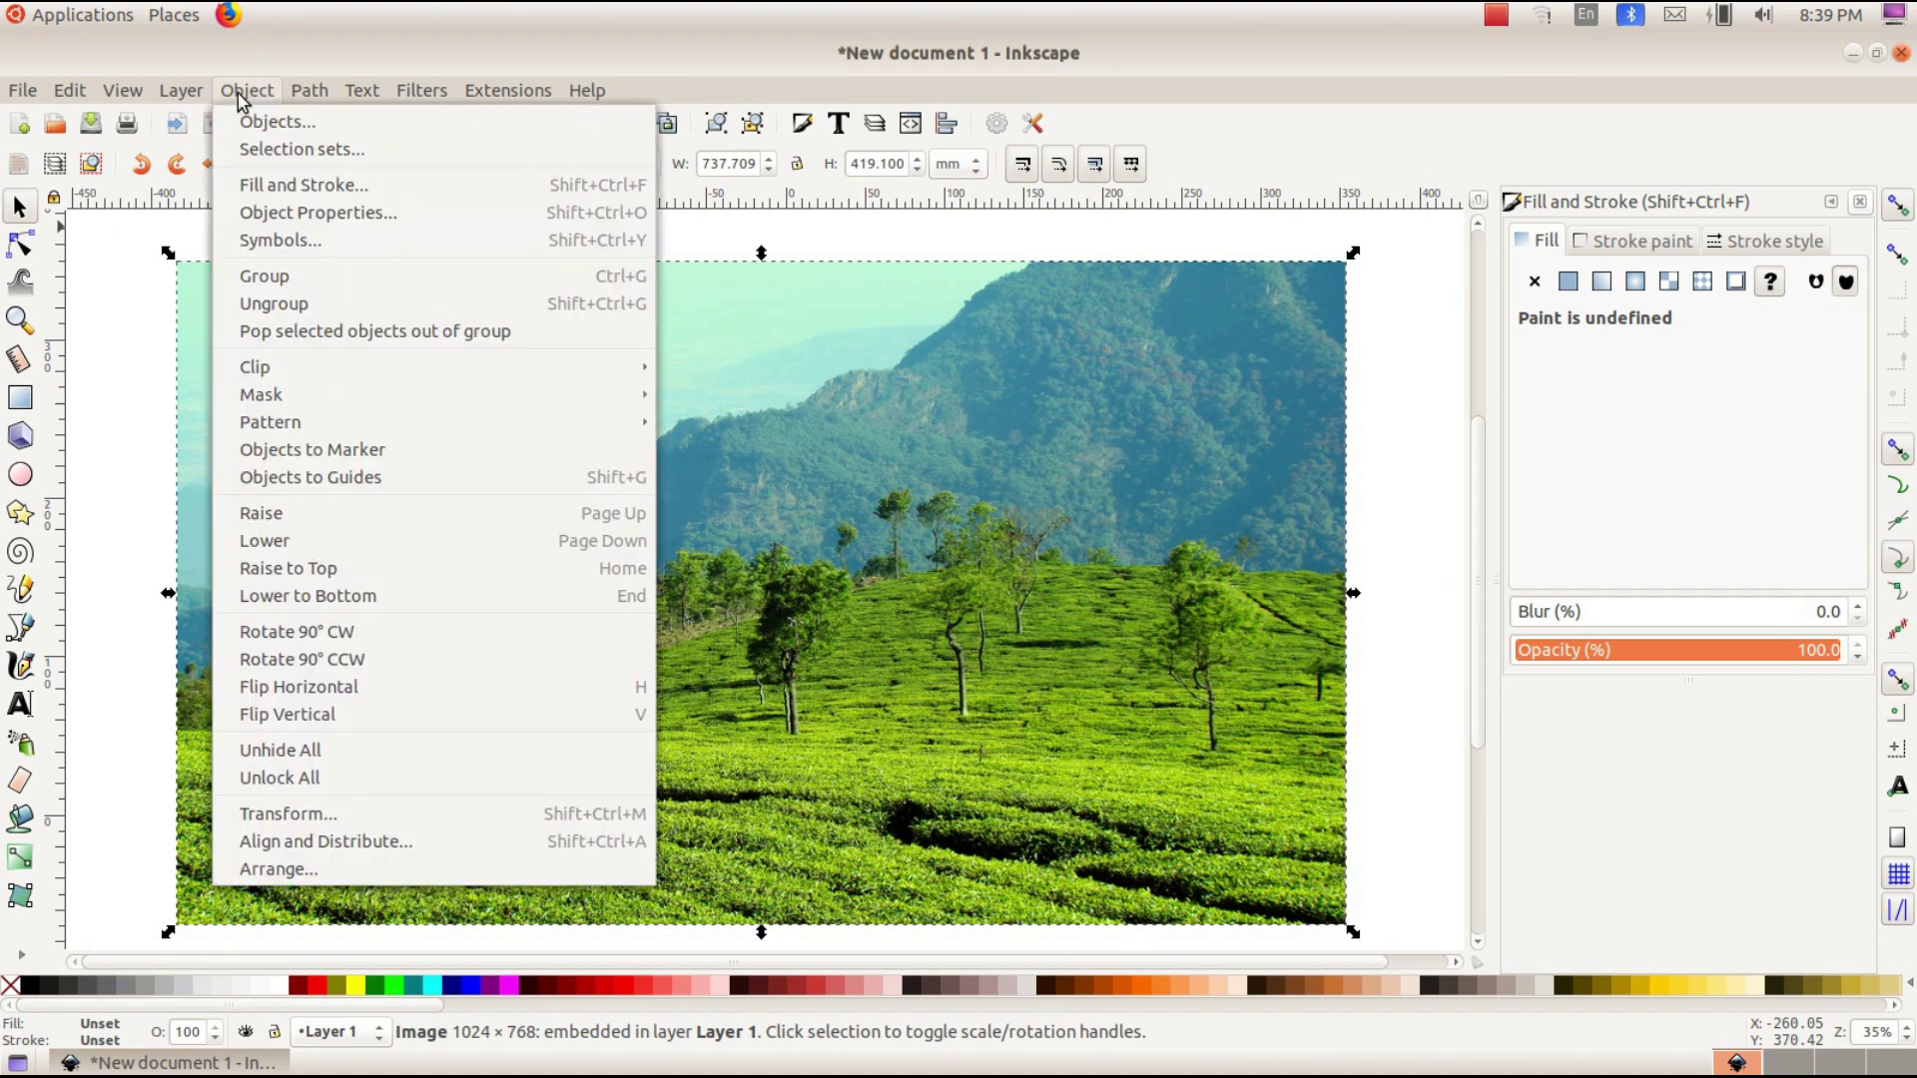
pyautogui.click(285, 537)
pyautogui.press('End')
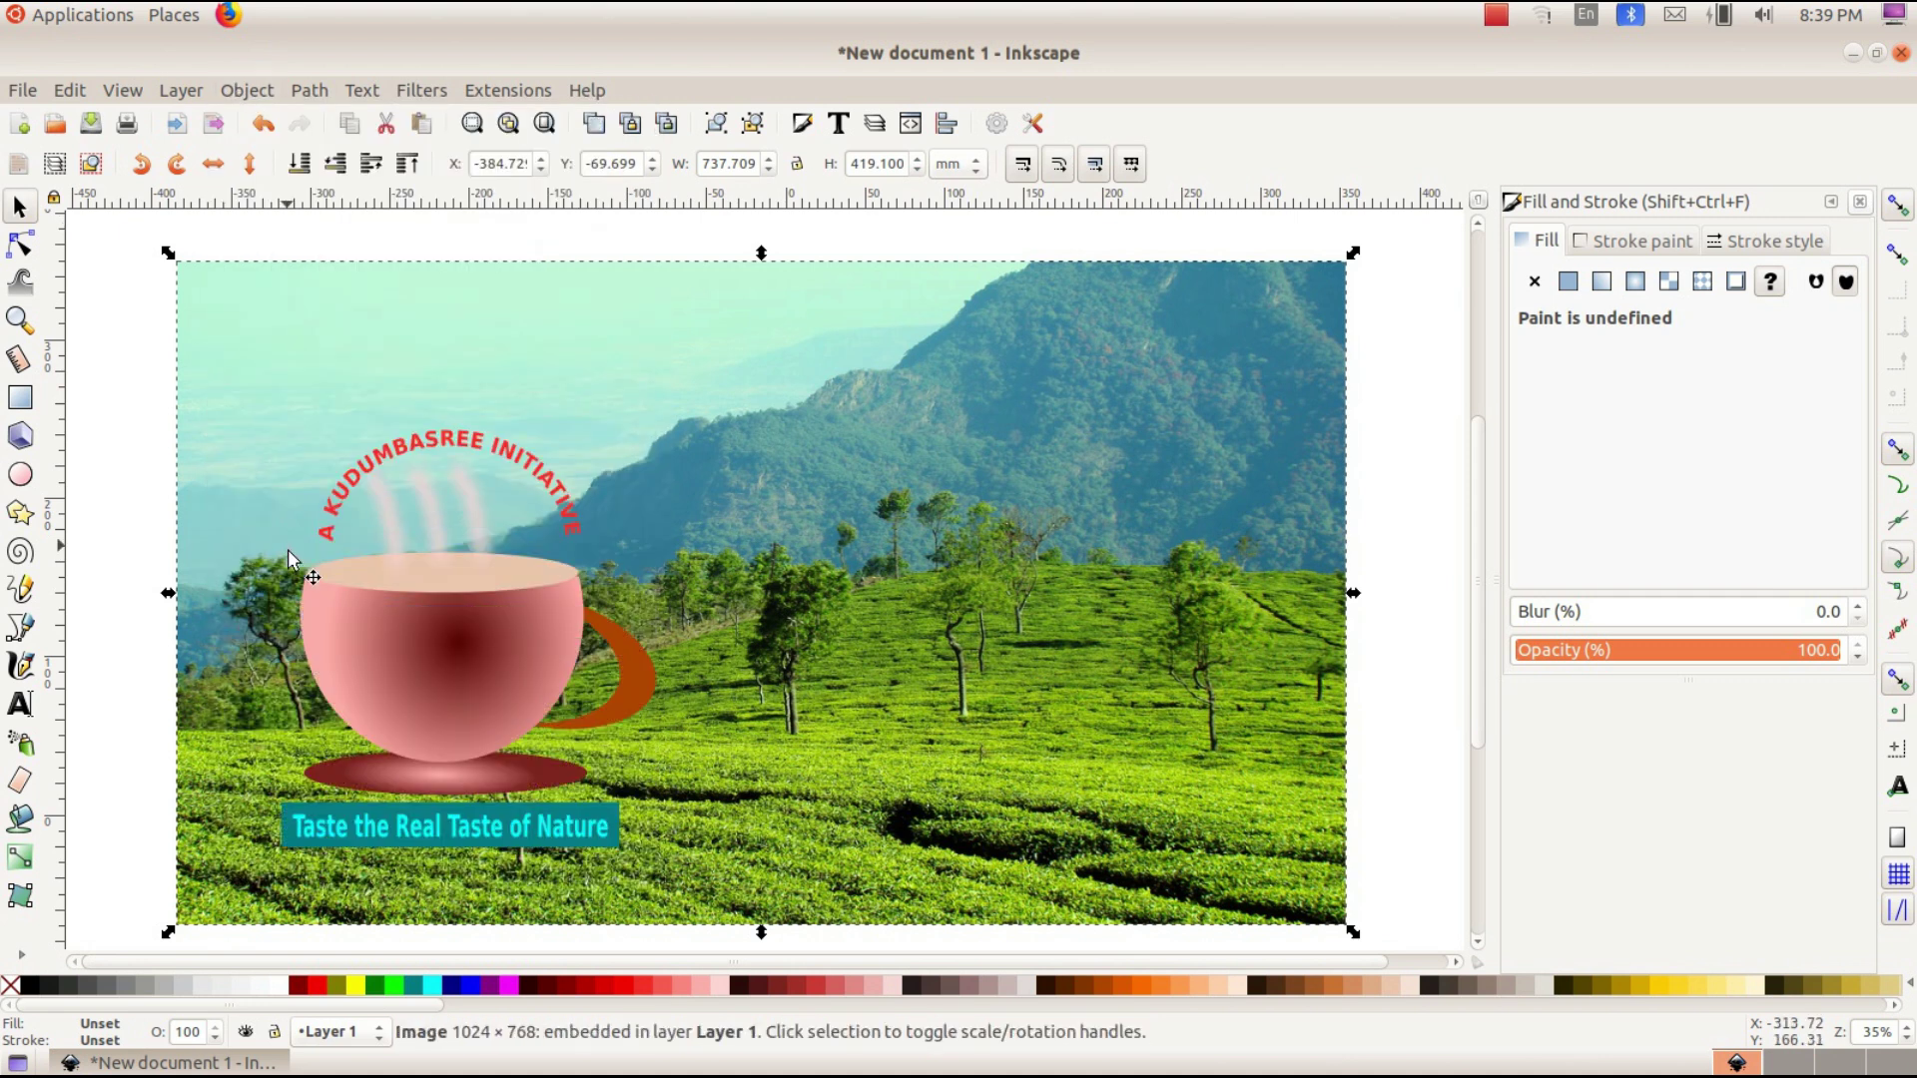
# - Move the logo group to the landscape's upper-left corner and shrink it to about 151 × 158 mm
pyautogui.moveTo(416, 637); pyautogui.dragTo(361, 477)
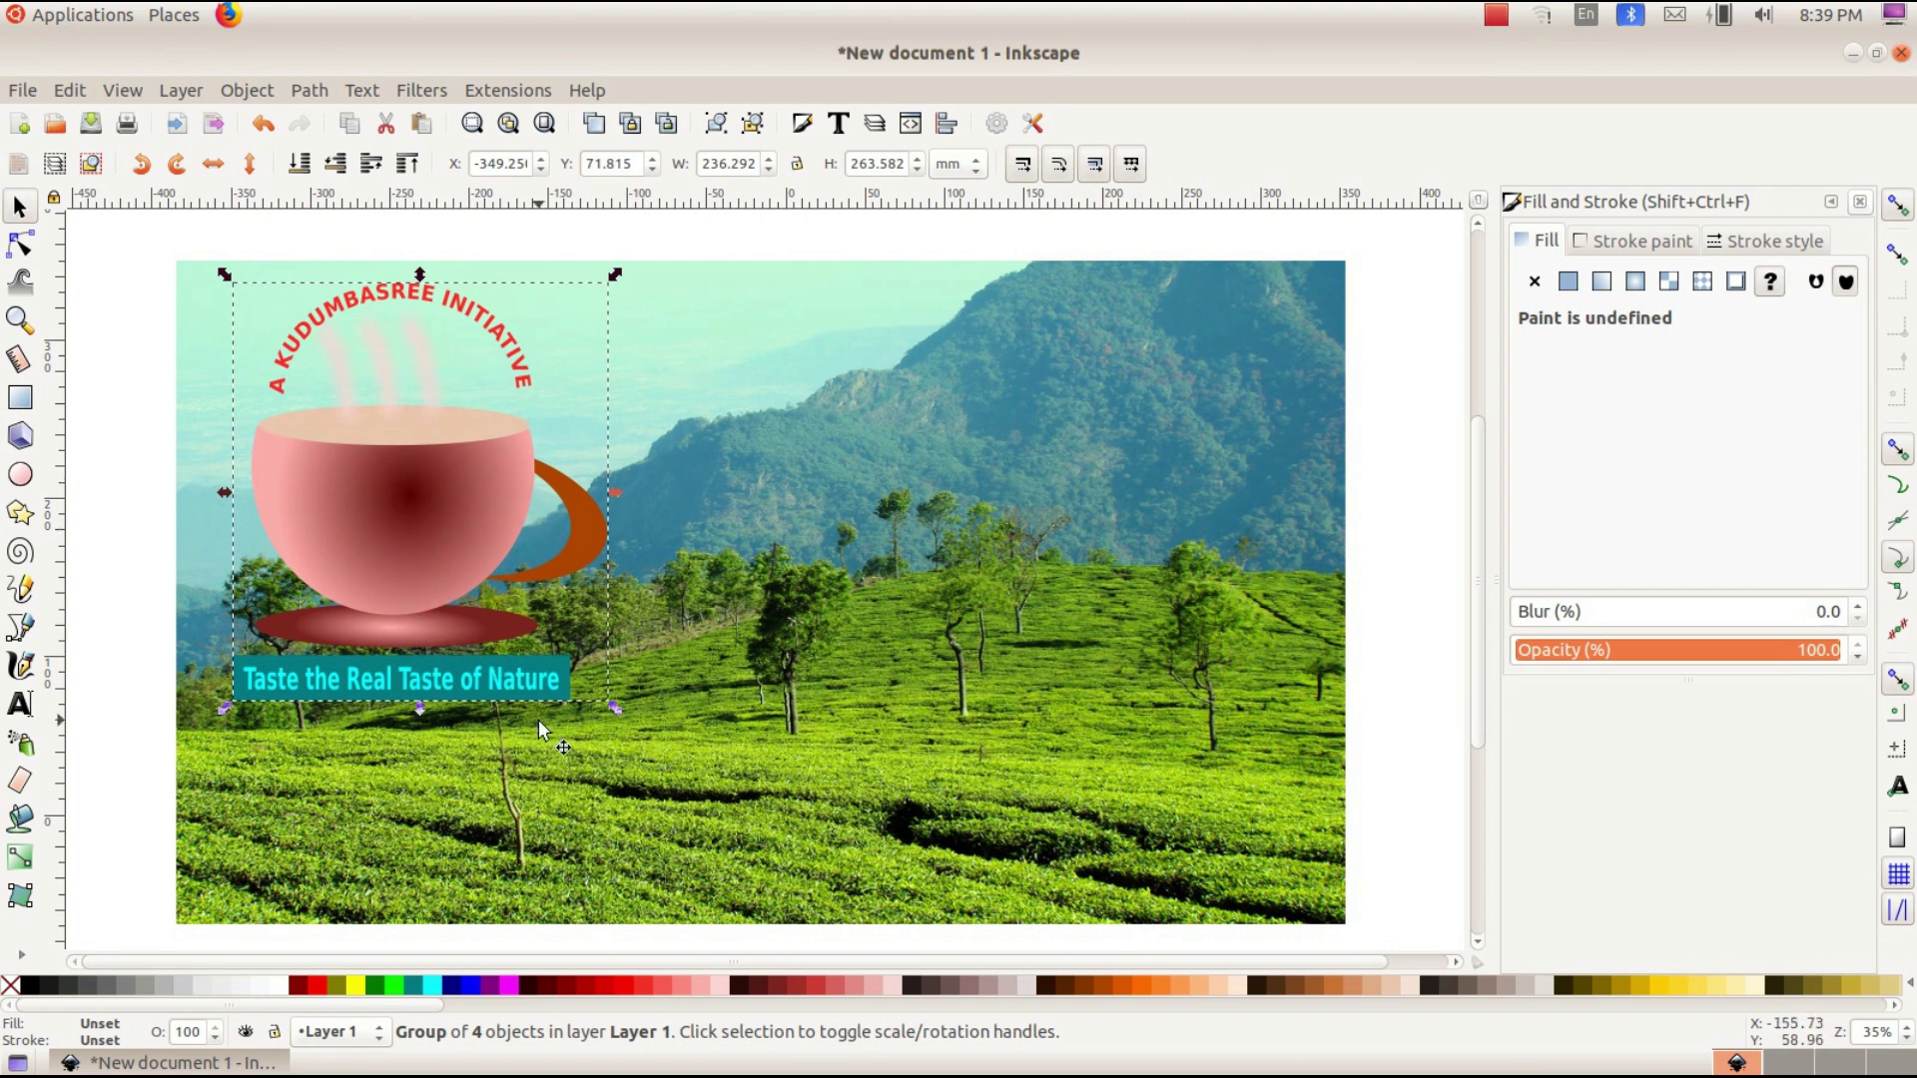
pyautogui.moveTo(614, 705); pyautogui.dragTo(477, 534)
pyautogui.click(655, 584)
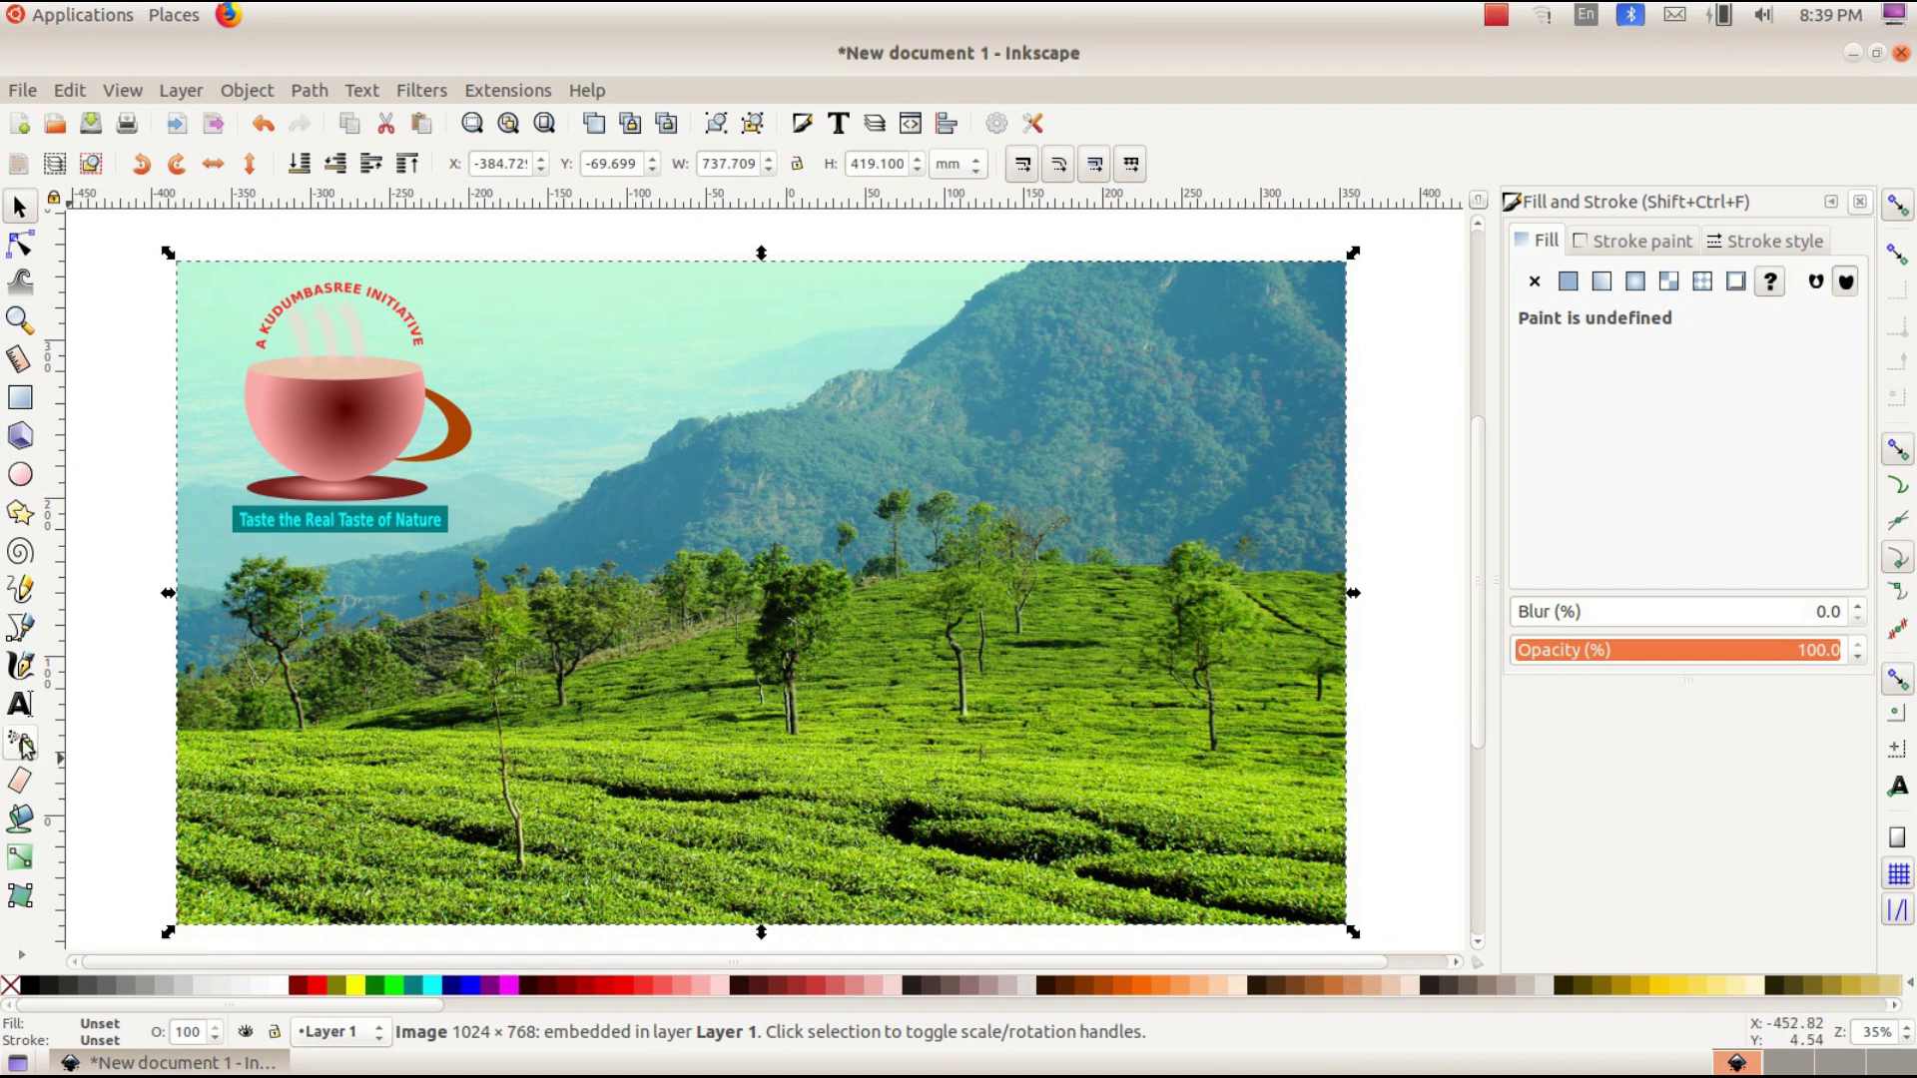
# - Add the bold text "RAINBOW COFEE SHOP" on the landscape's sky and fill it with aqua (00ffff)
pyautogui.click(20, 704)
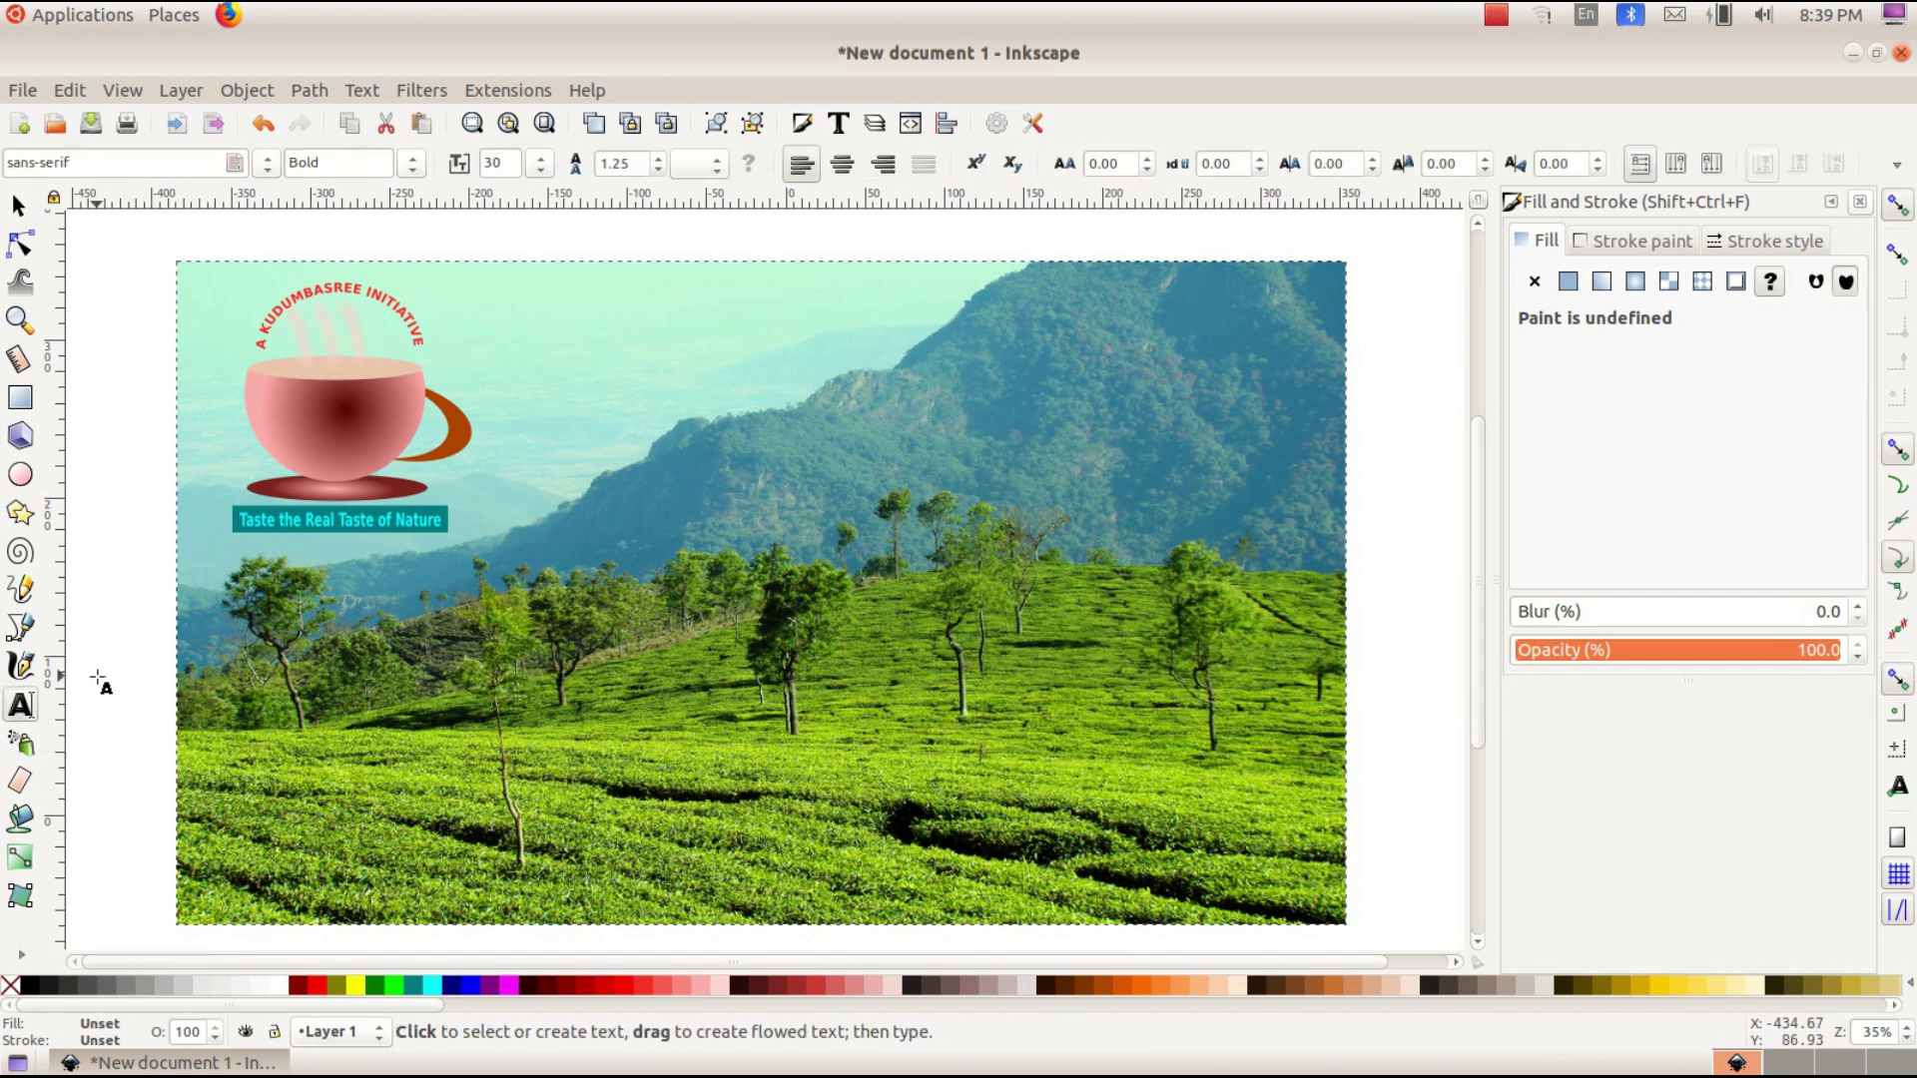
pyautogui.click(565, 404)
pyautogui.write('RAINBOW COFEE SHOP')
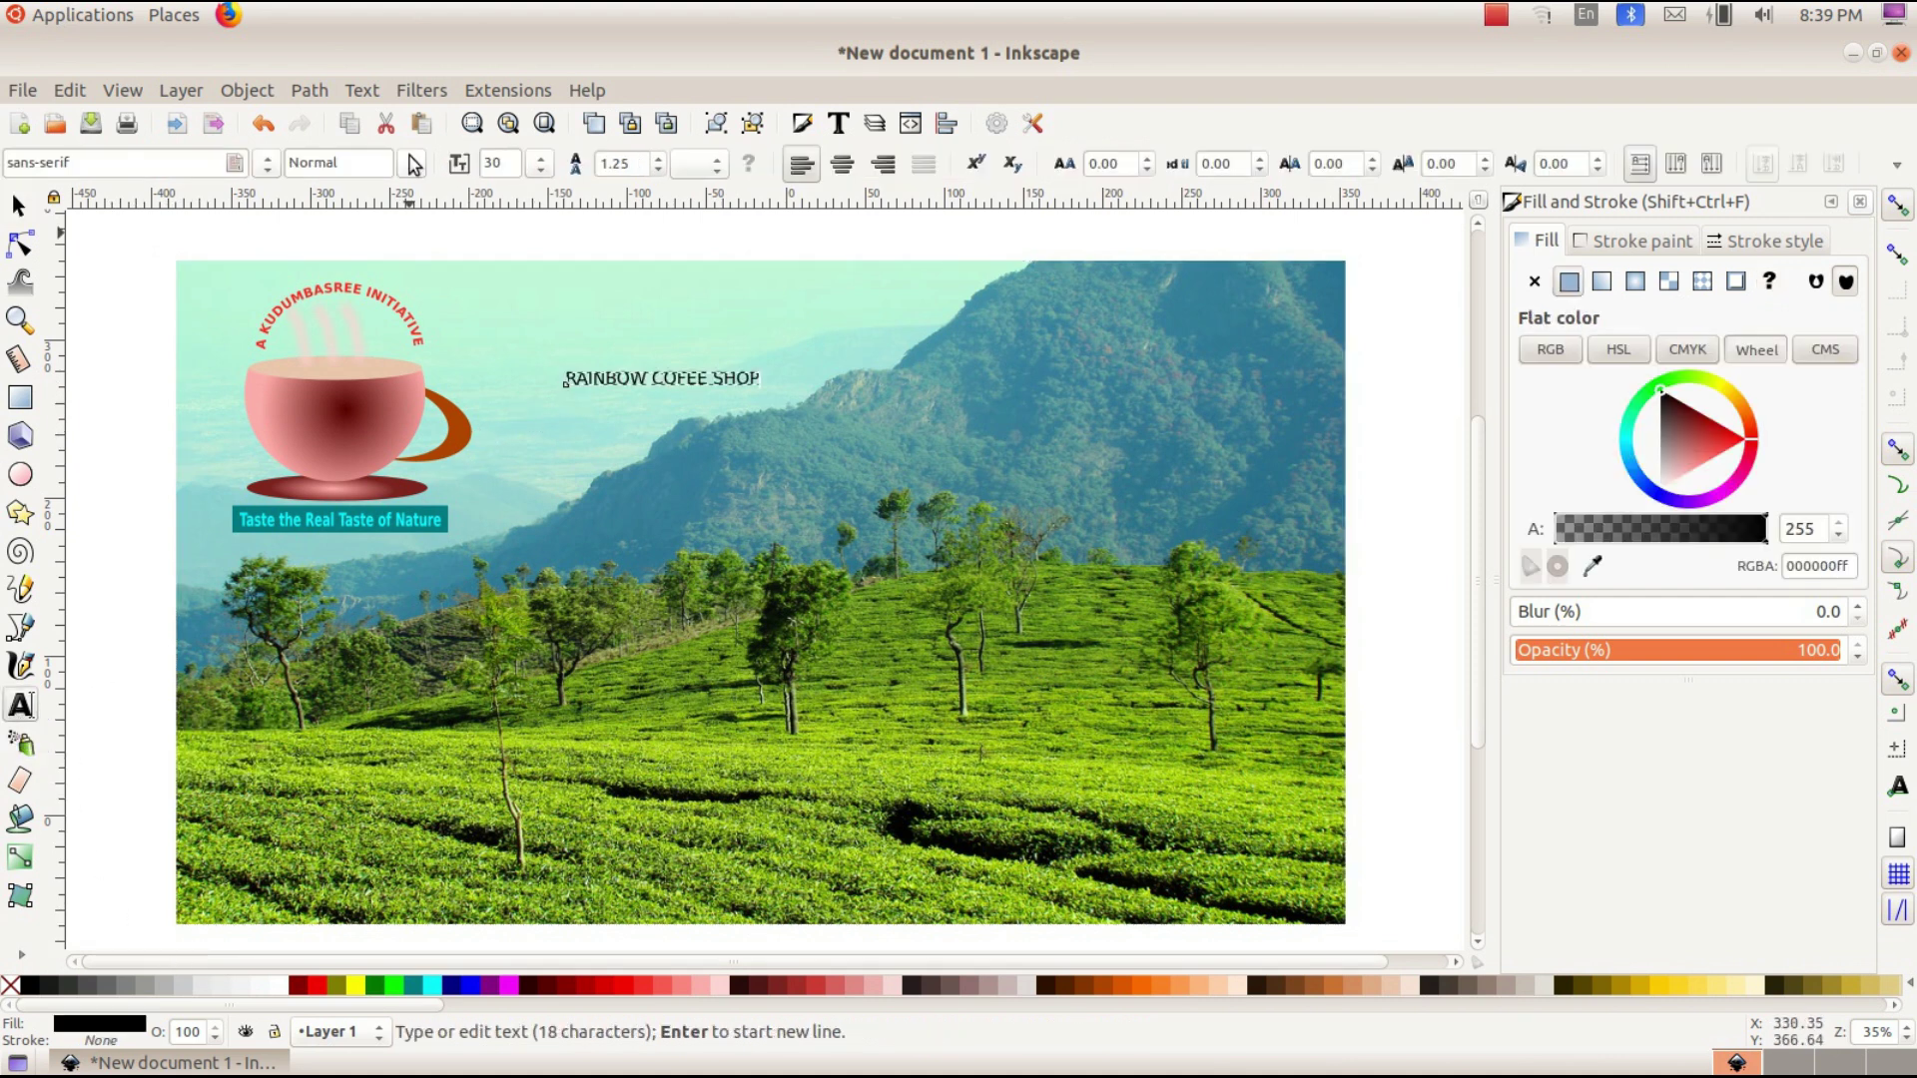
pyautogui.click(411, 163)
pyautogui.click(352, 264)
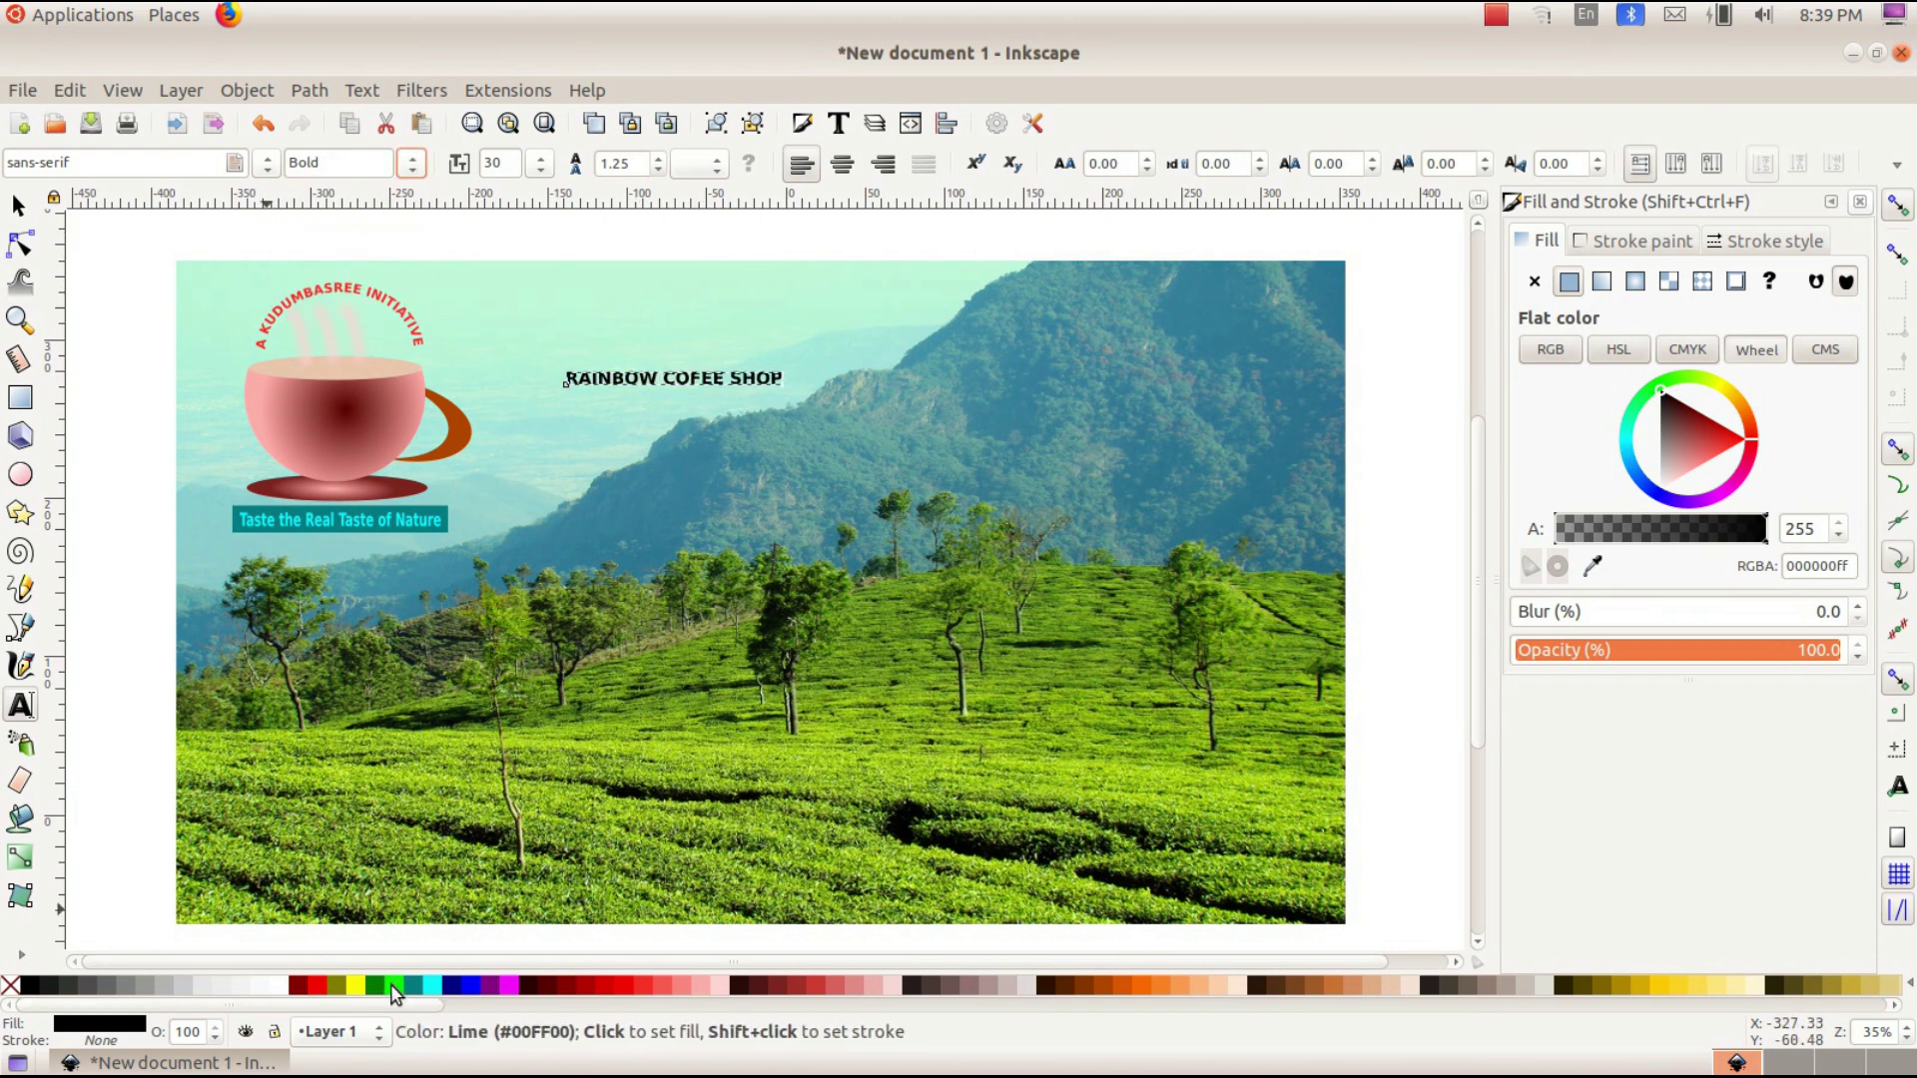
pyautogui.click(441, 992)
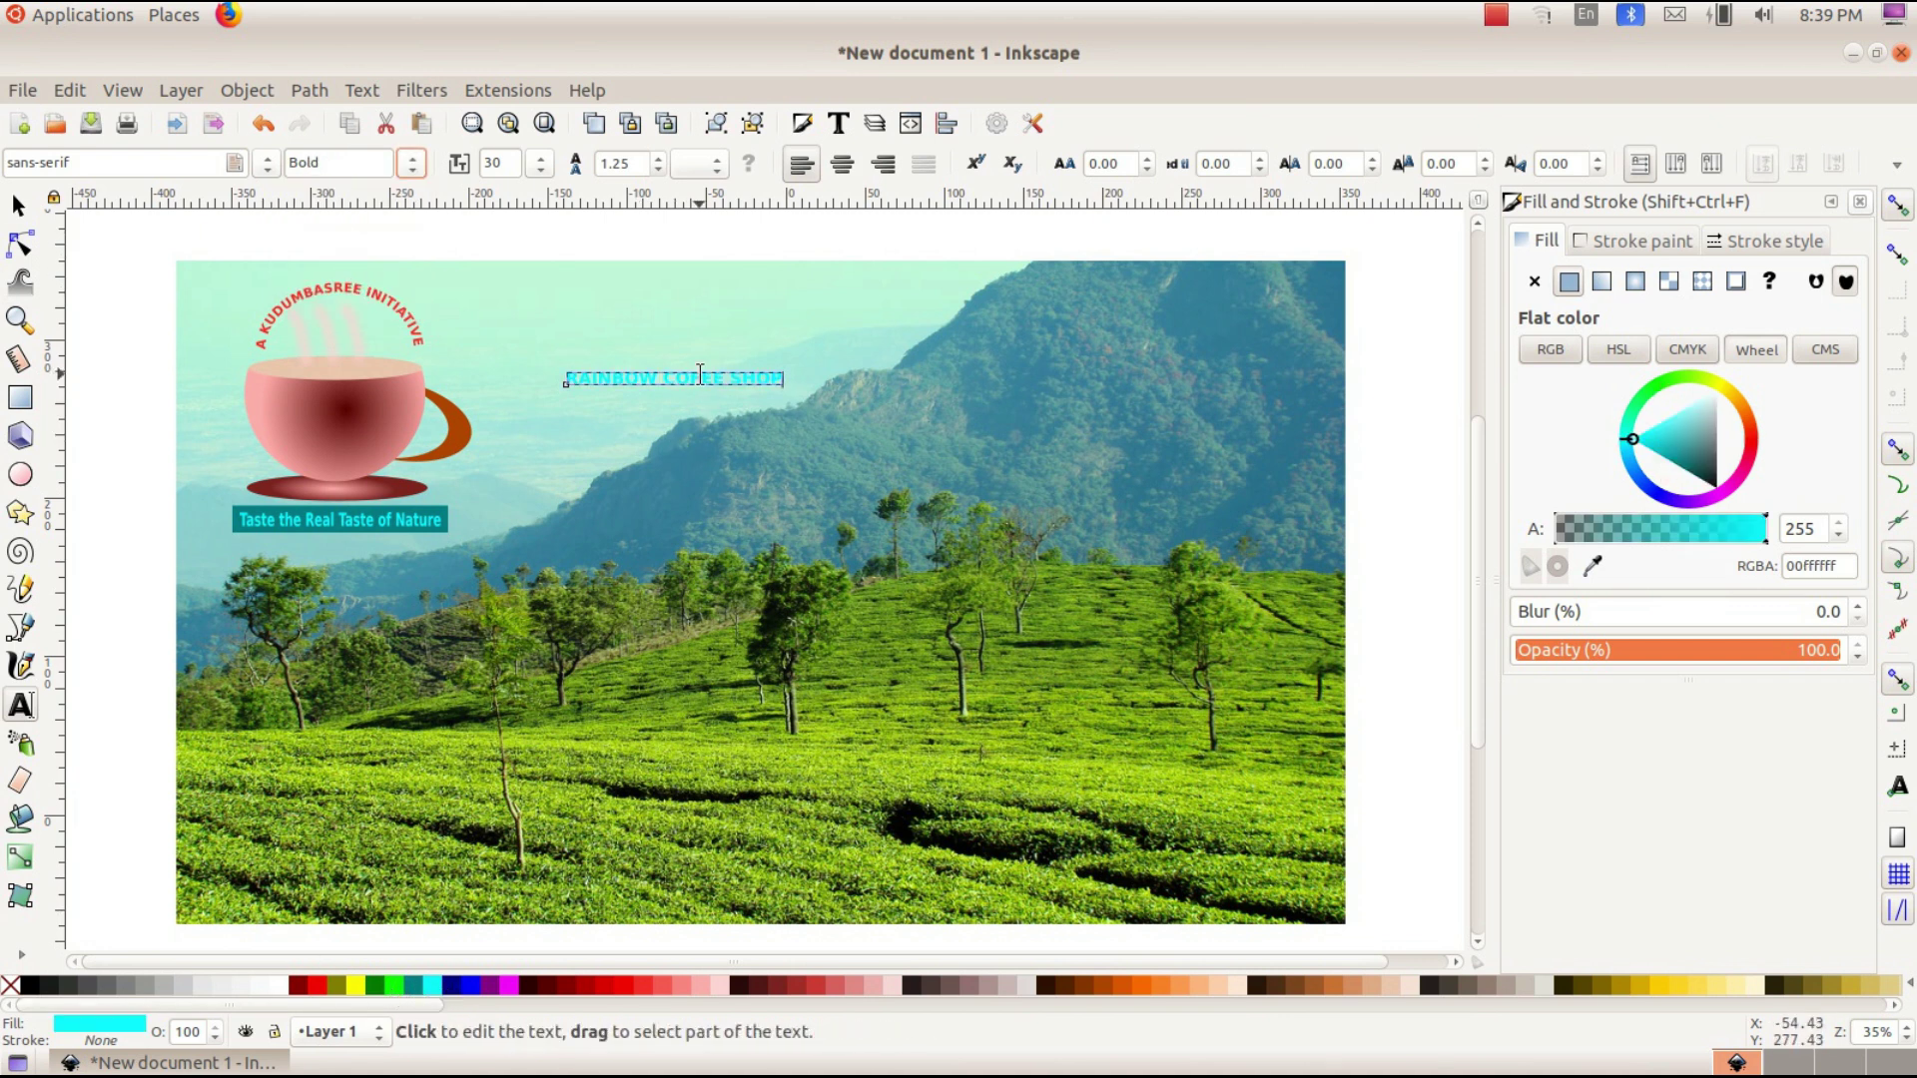
# - Enlarge the shop name to about 378 × 61 mm and place it over the mountain in the landscape's right half
pyautogui.click(18, 206)
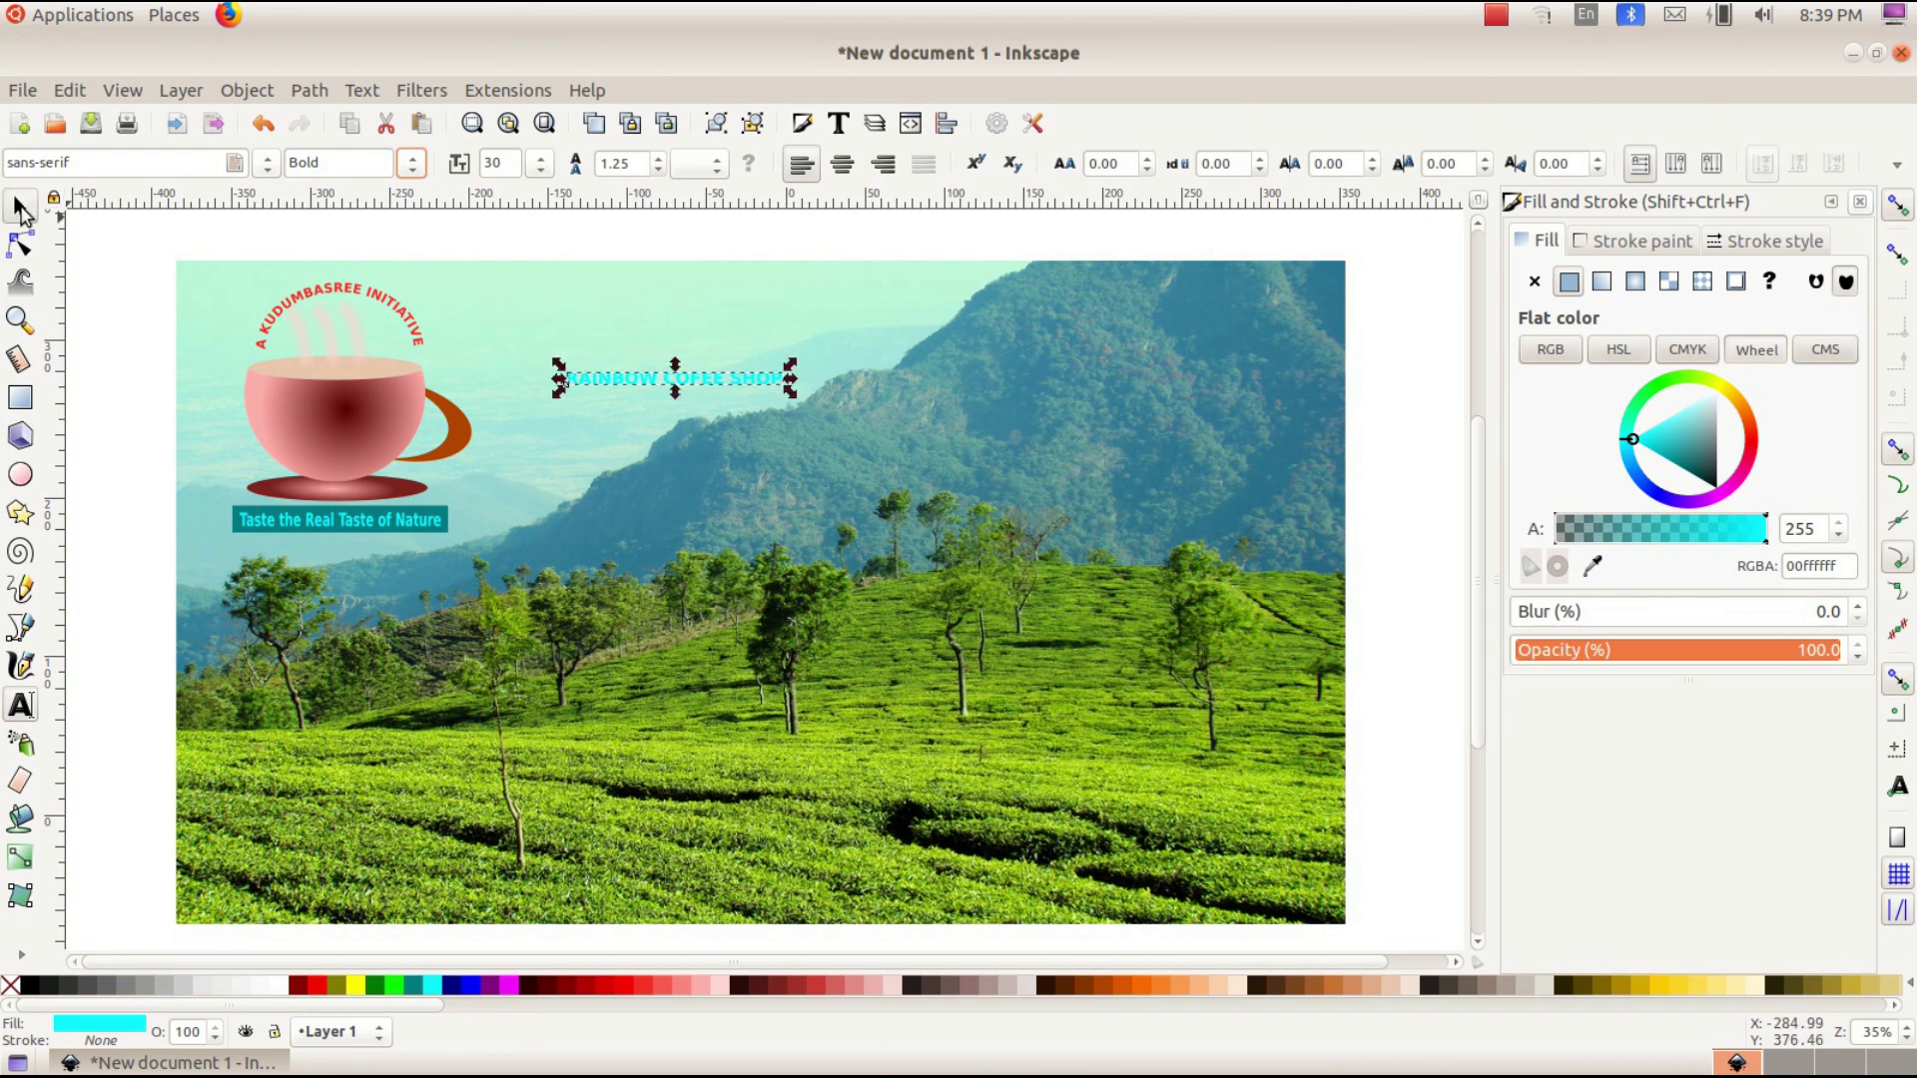
pyautogui.moveTo(794, 394); pyautogui.dragTo(1166, 478)
pyautogui.moveTo(724, 431); pyautogui.dragTo(842, 515)
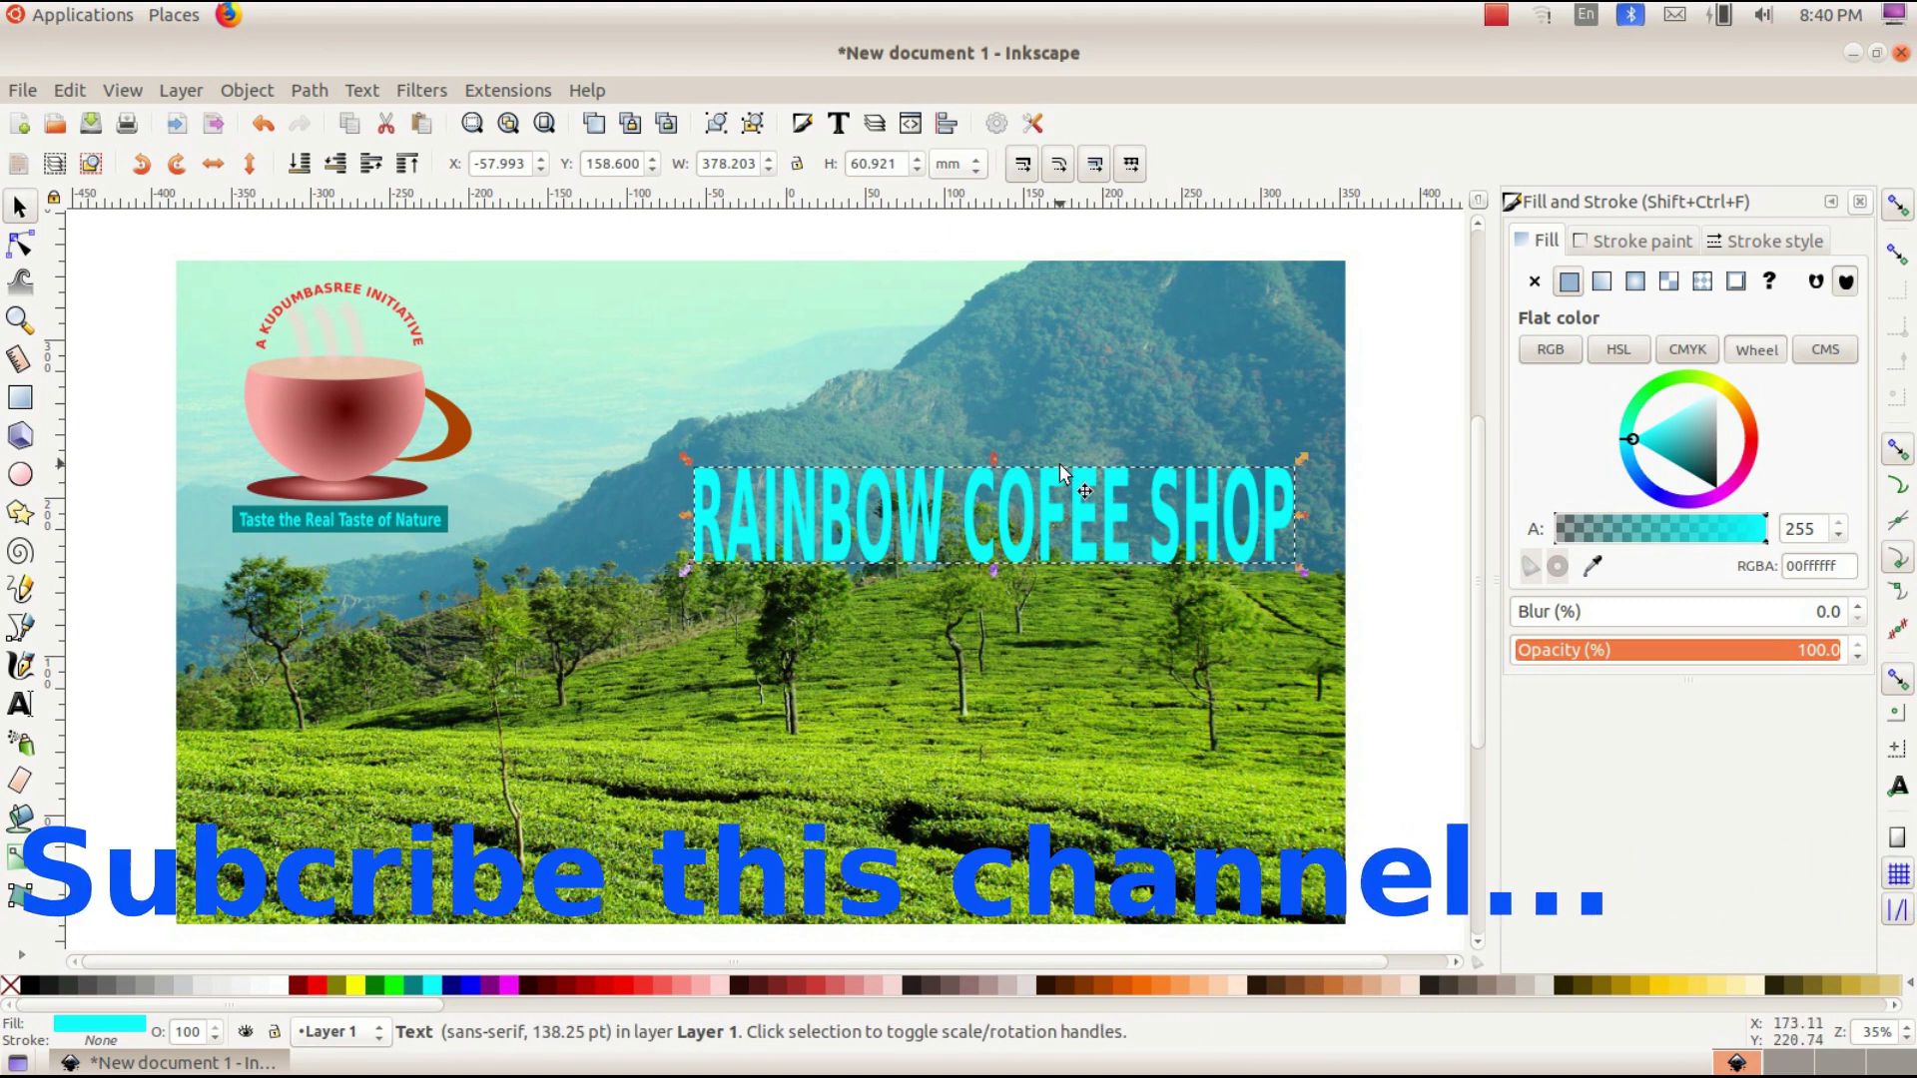
# - Nudge the logo group slightly left and export it as the PNG image 12.png in the Students_Works_10 folder
pyautogui.moveTo(345, 419); pyautogui.dragTo(318, 423)
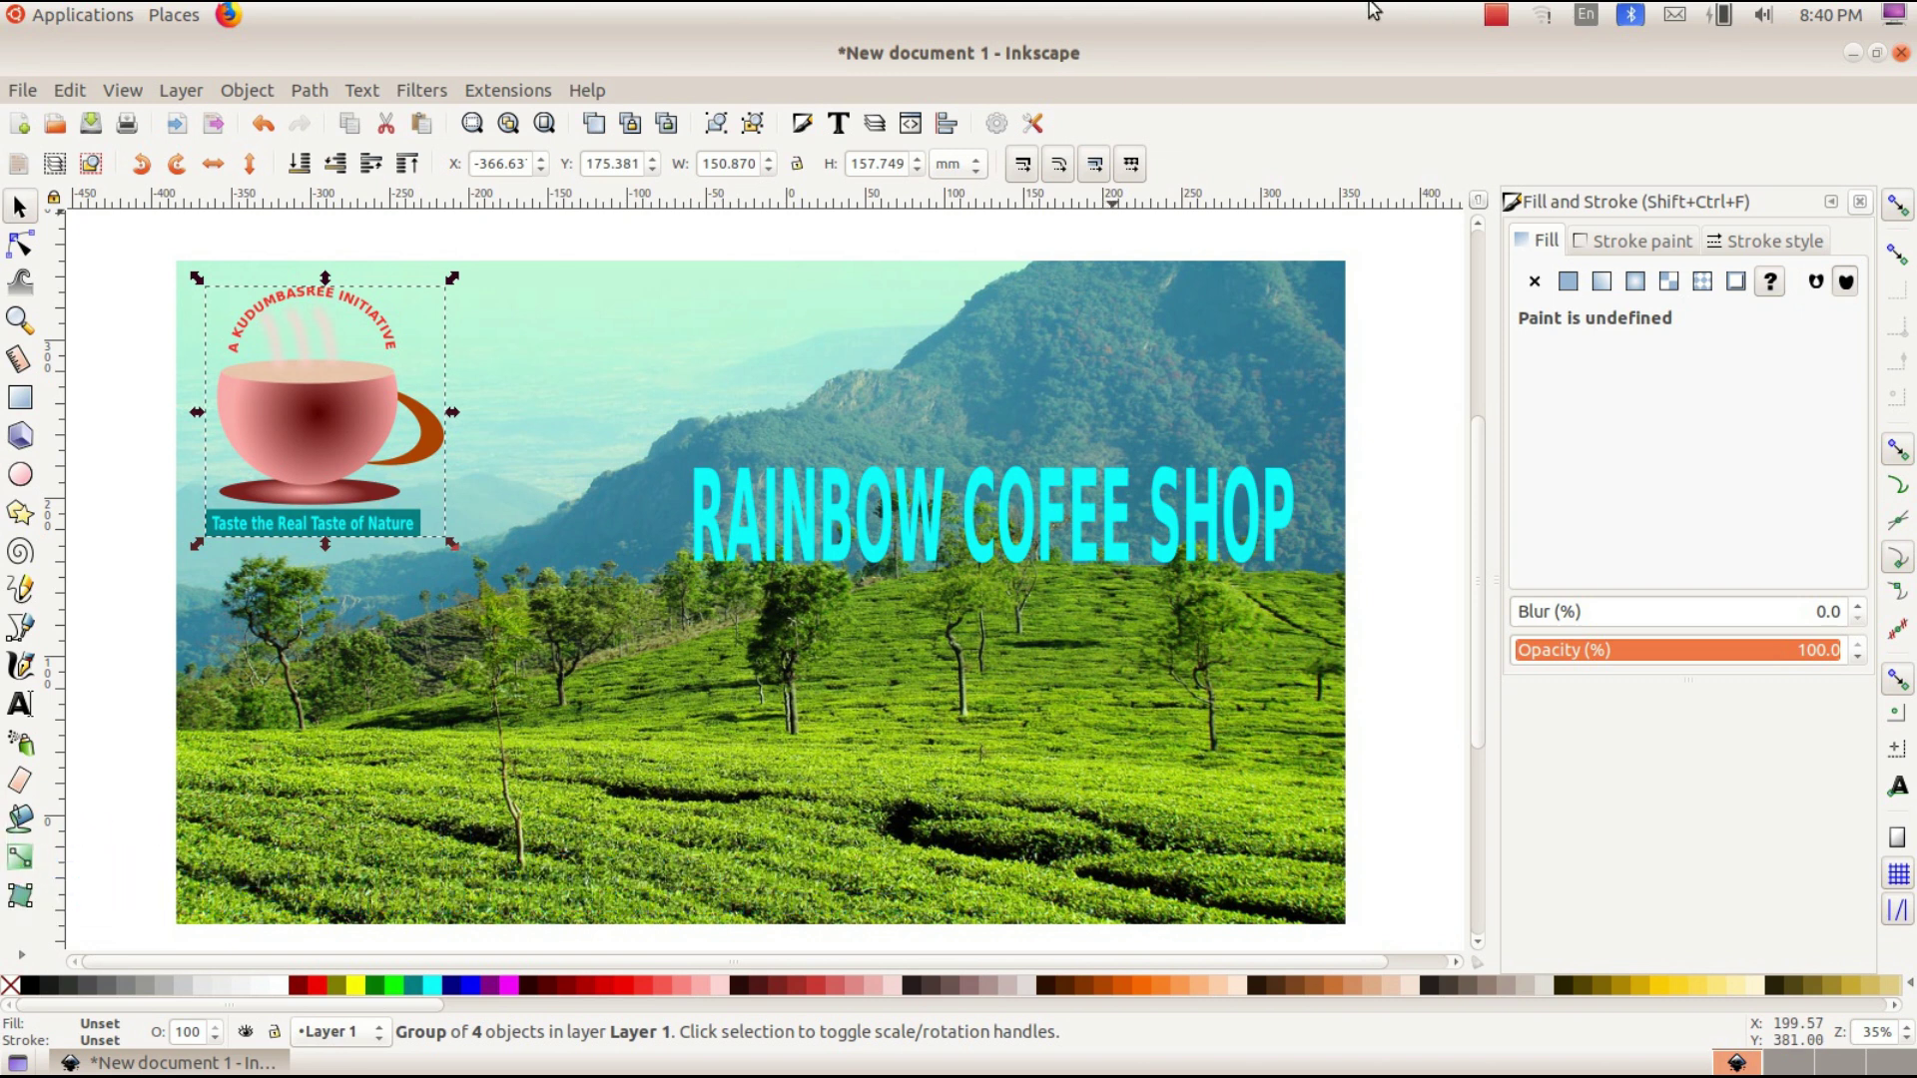
pyautogui.click(22, 91)
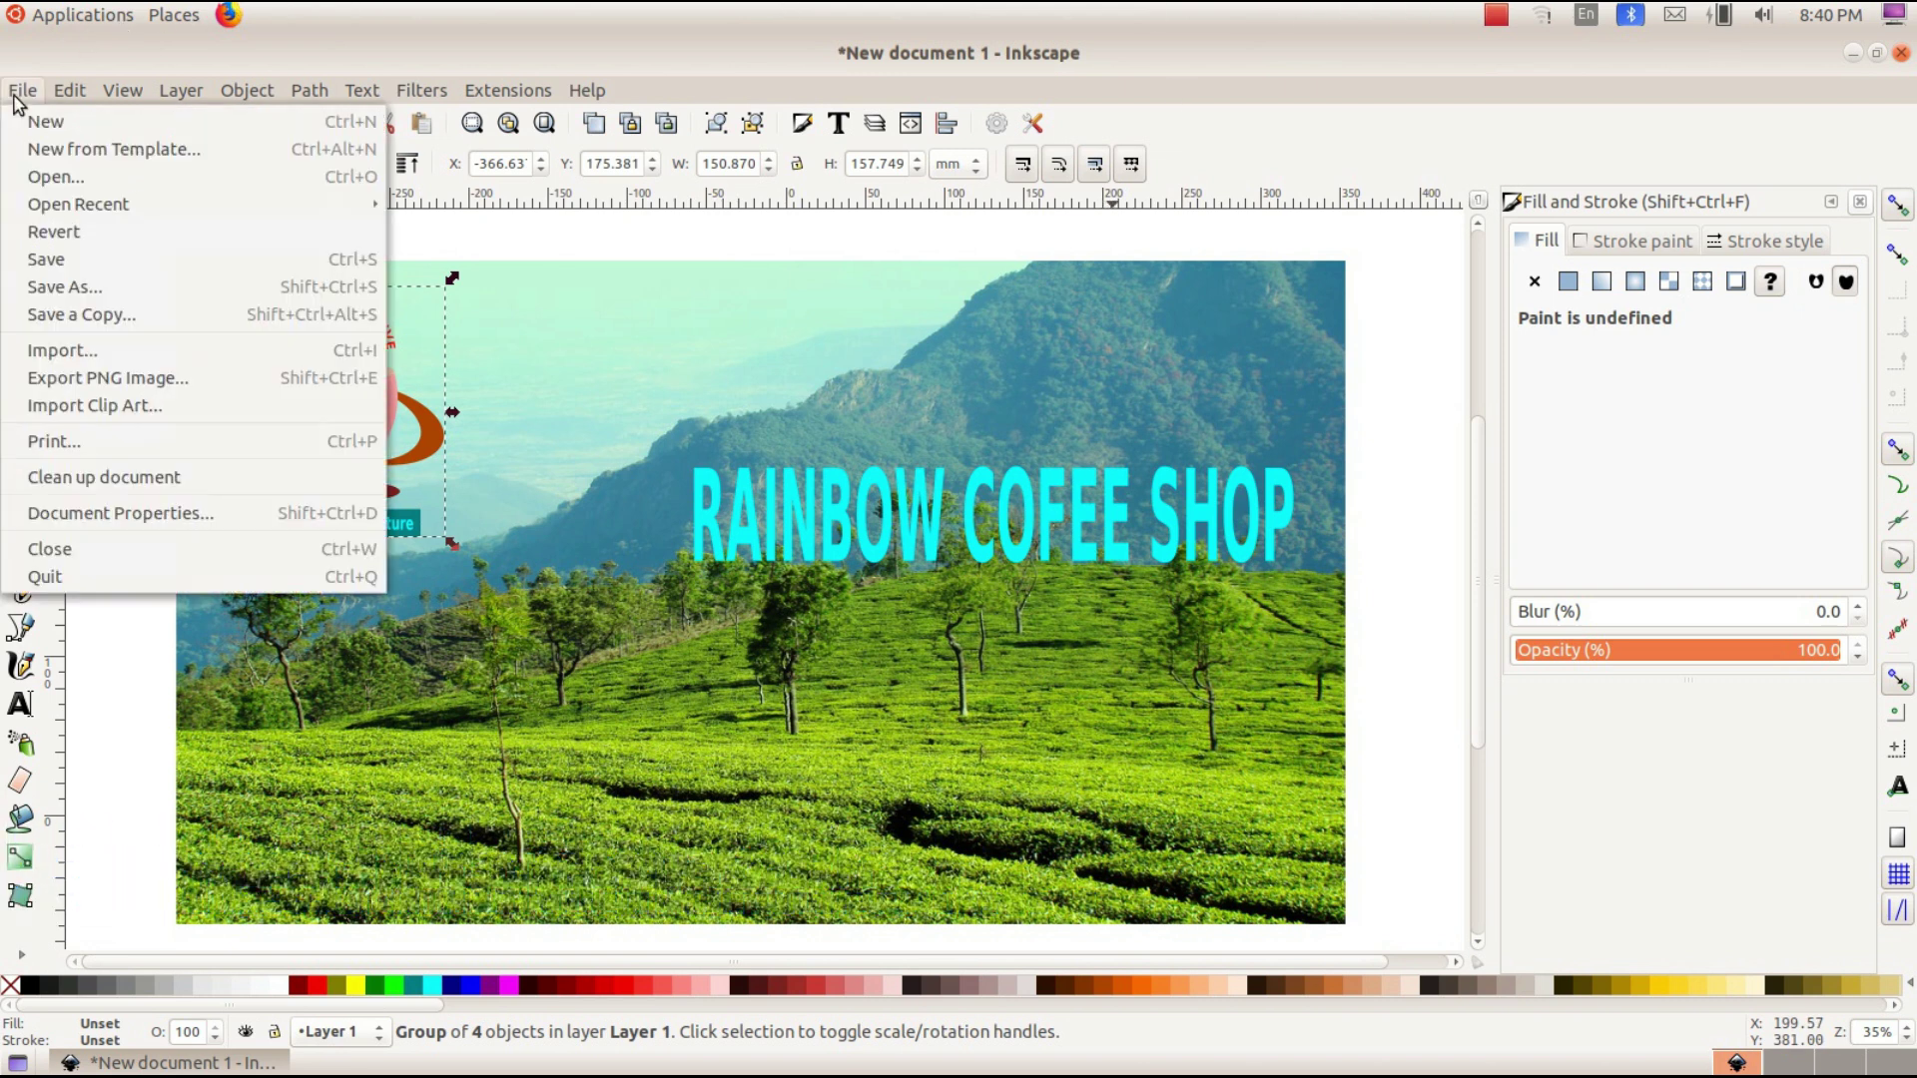
pyautogui.click(95, 379)
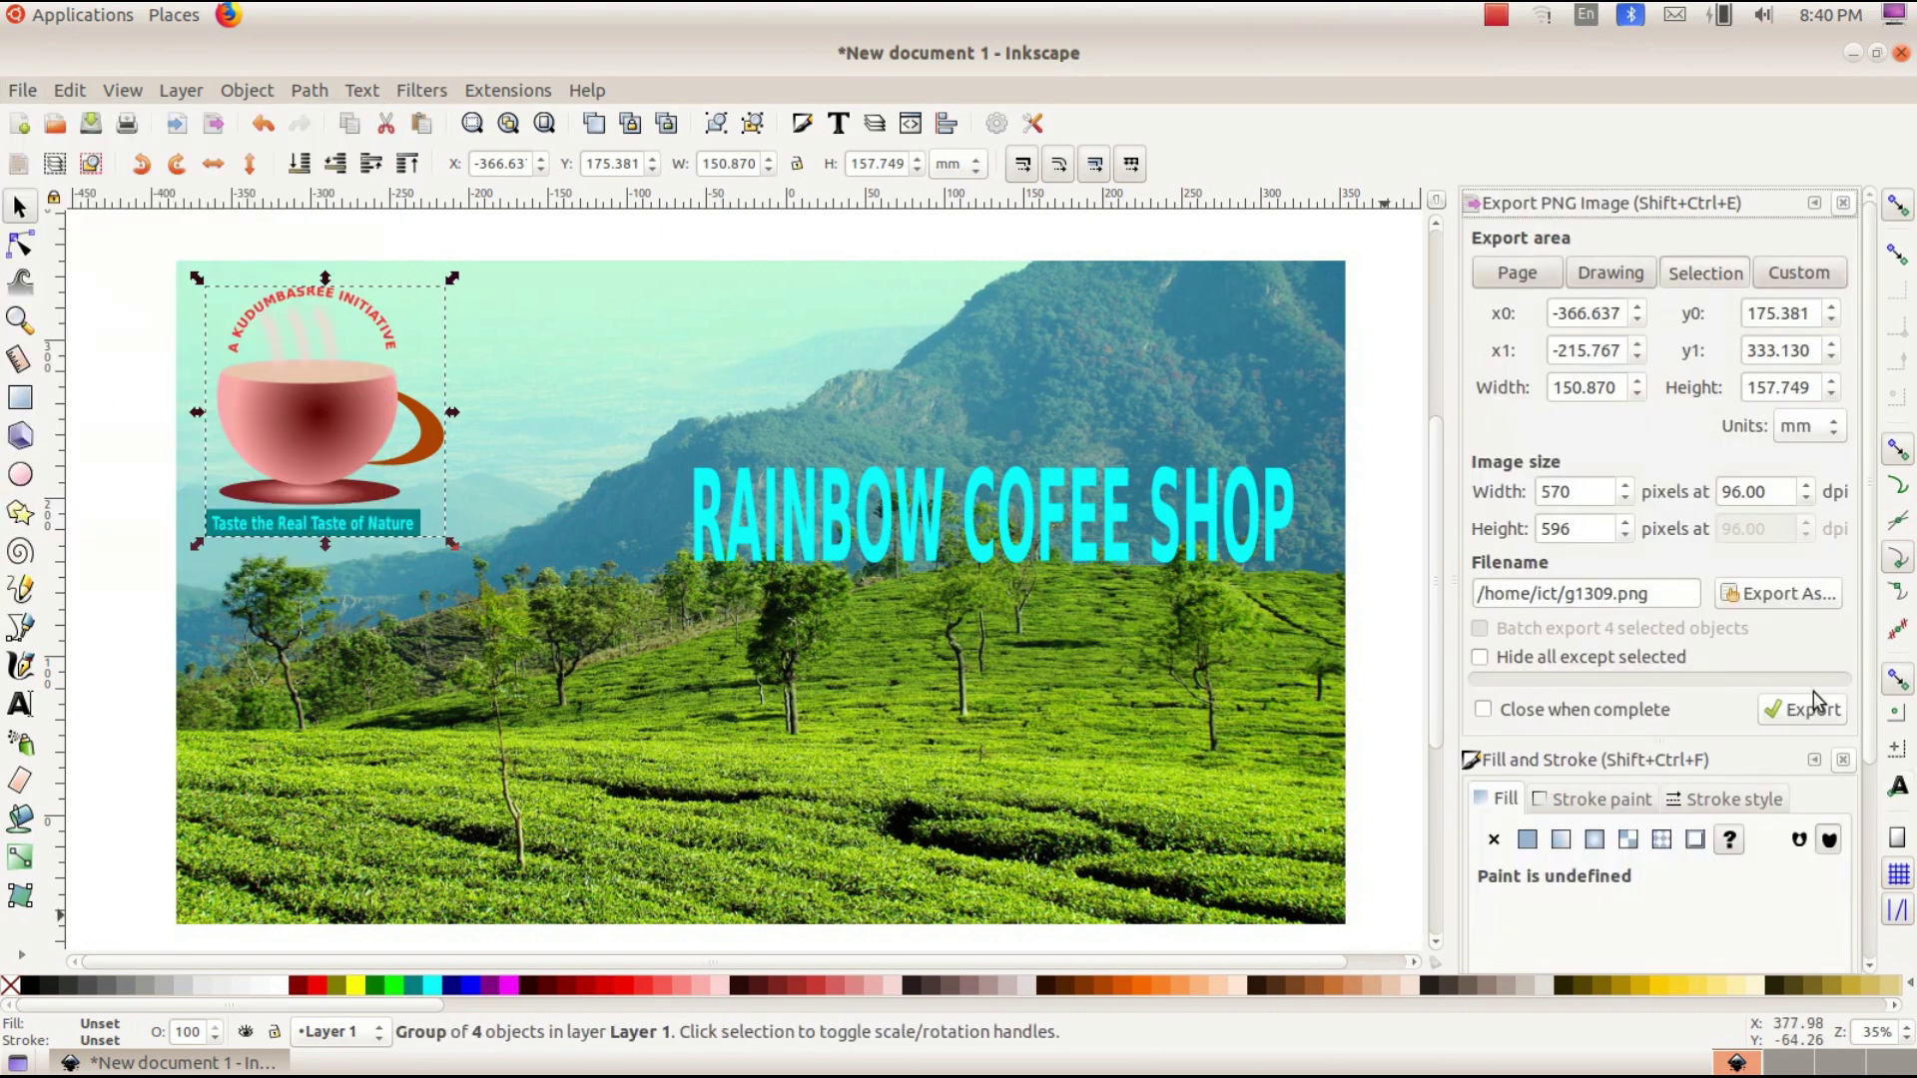
pyautogui.click(1773, 599)
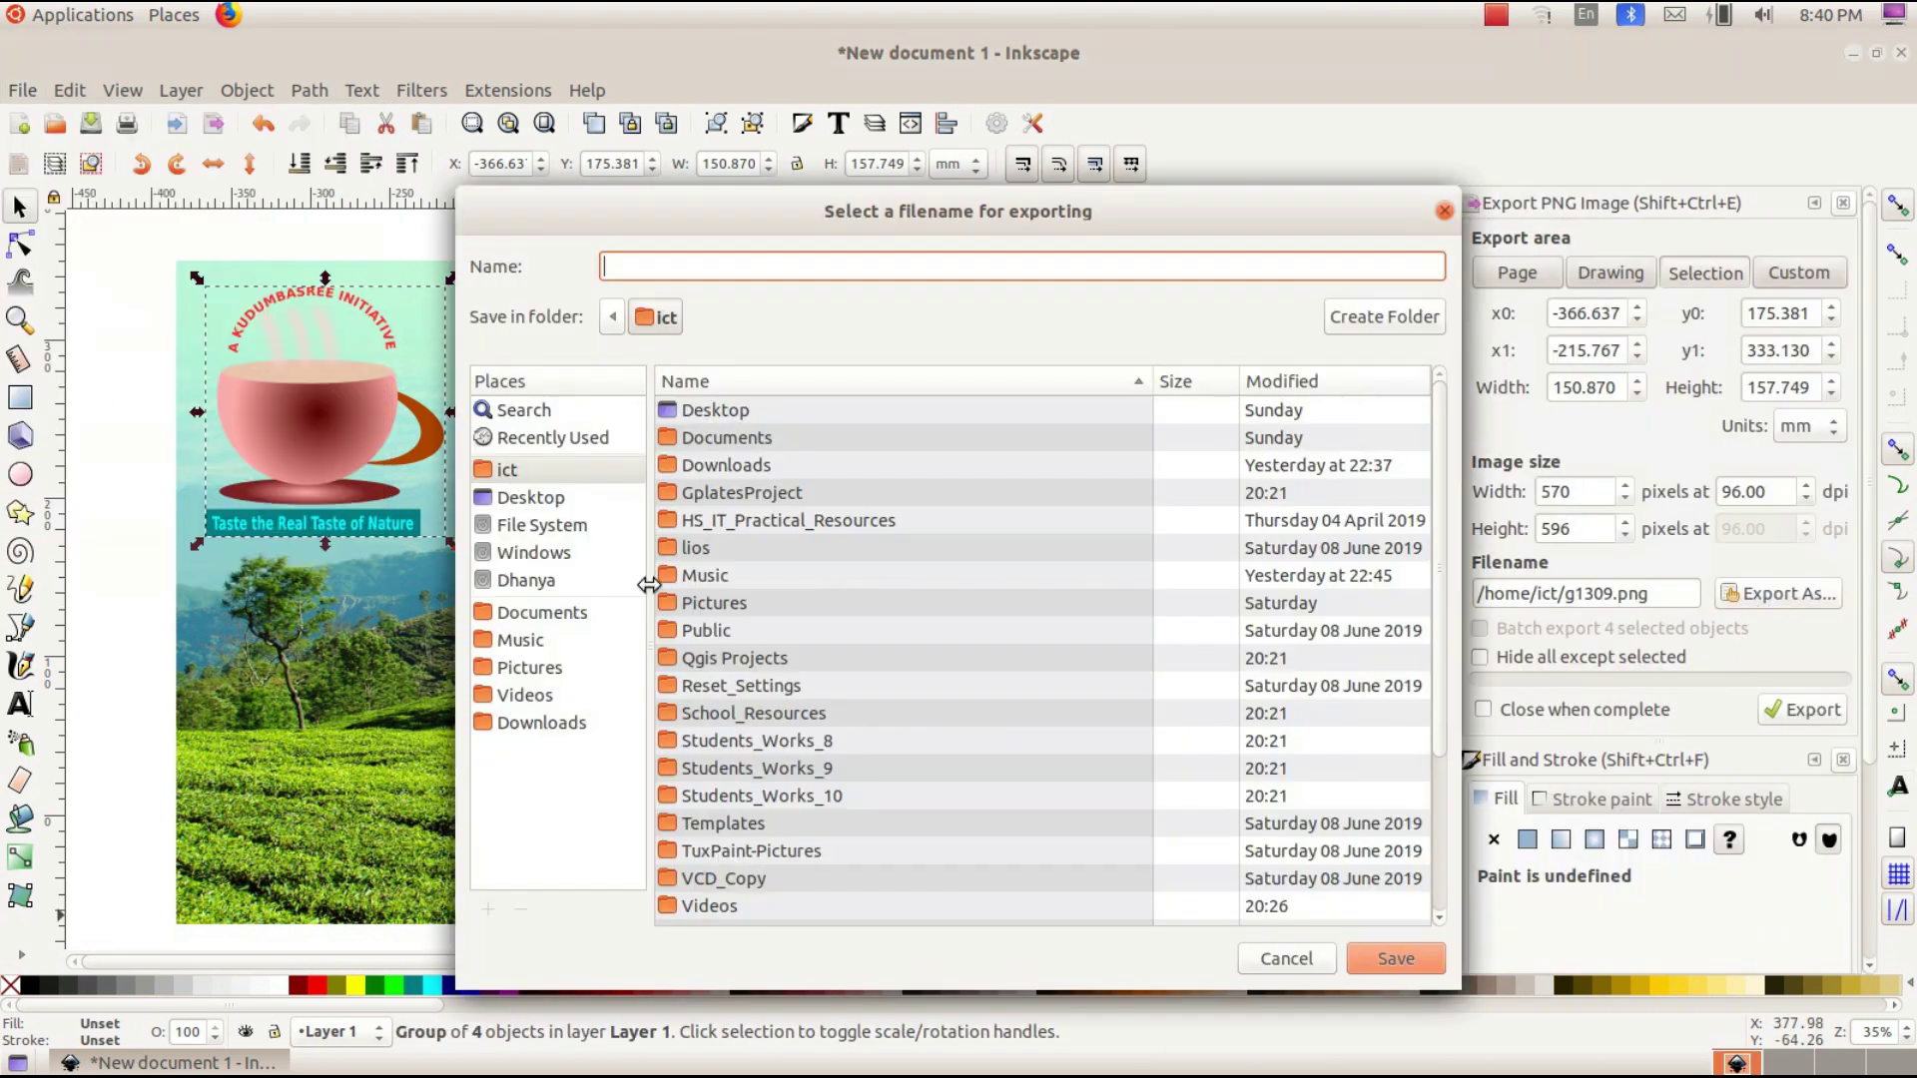
pyautogui.click(576, 477)
pyautogui.doubleClick(771, 796)
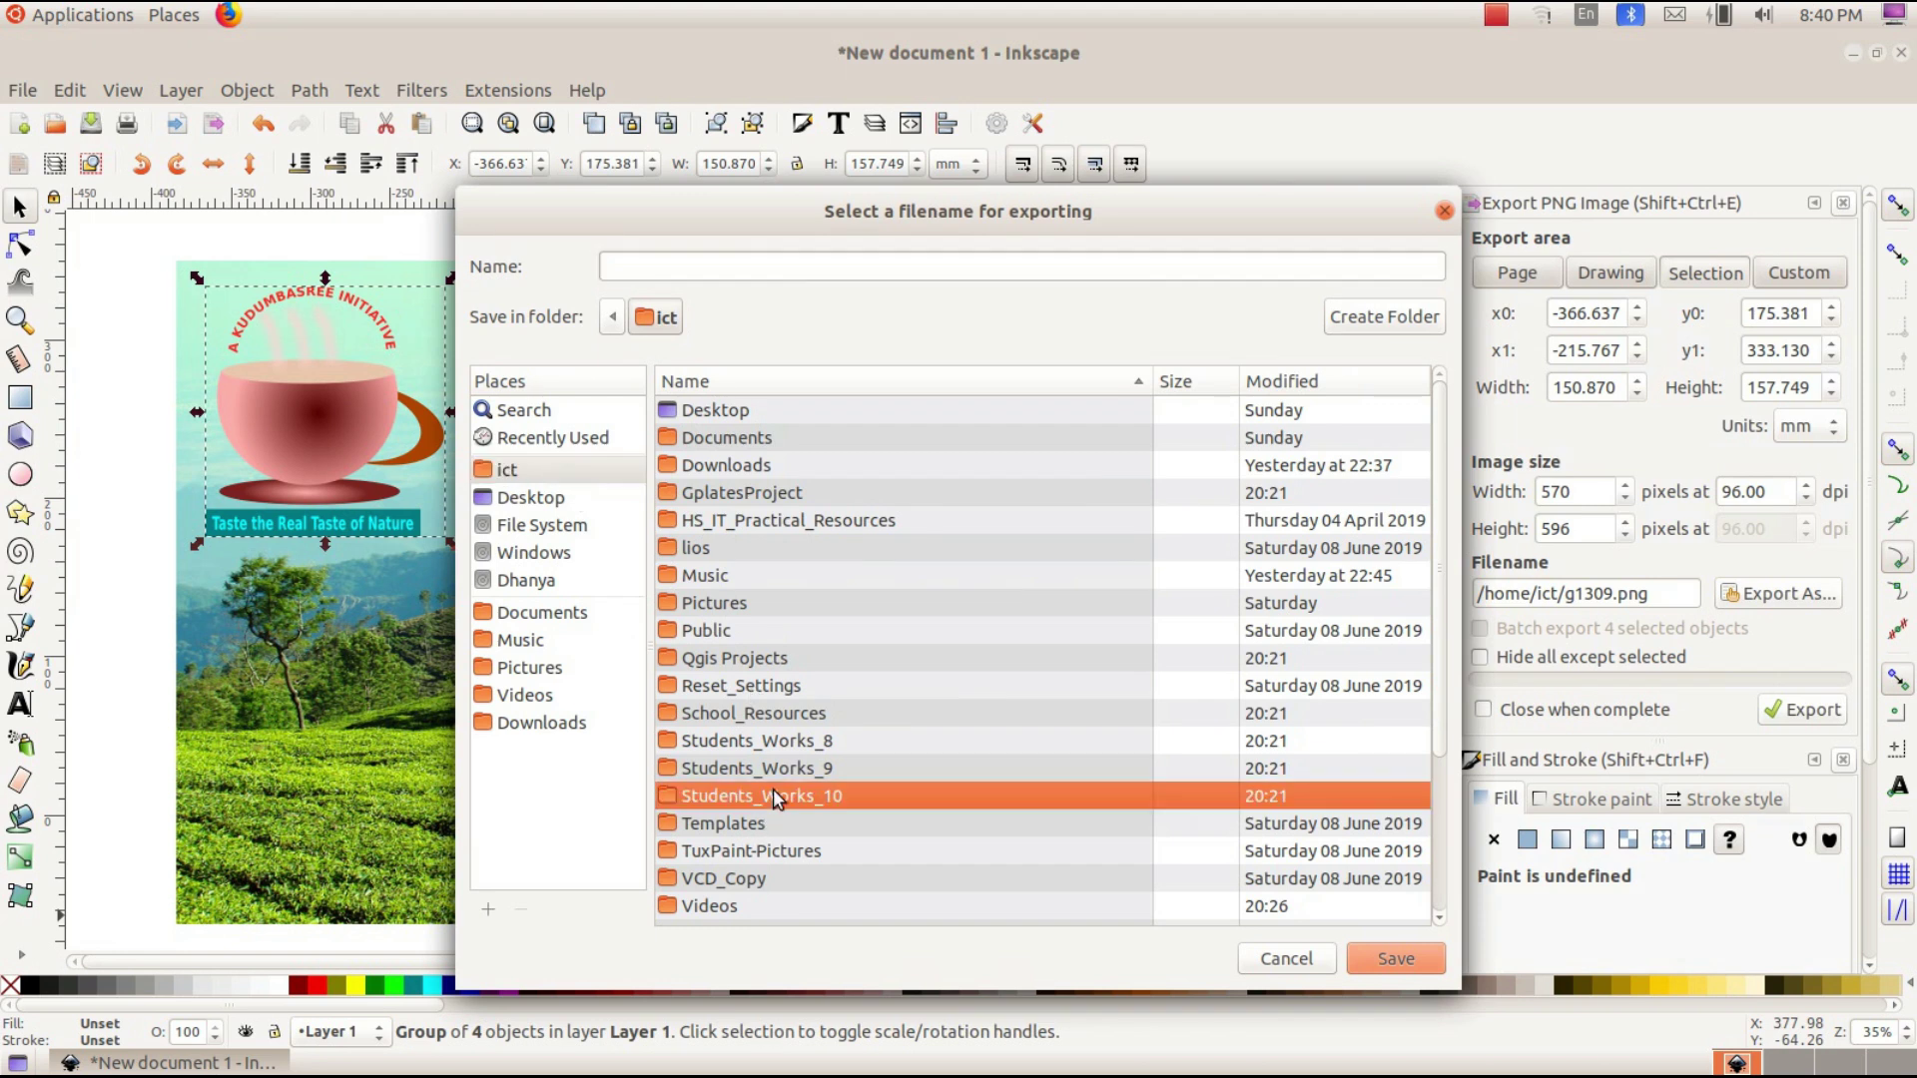
pyautogui.click(774, 277)
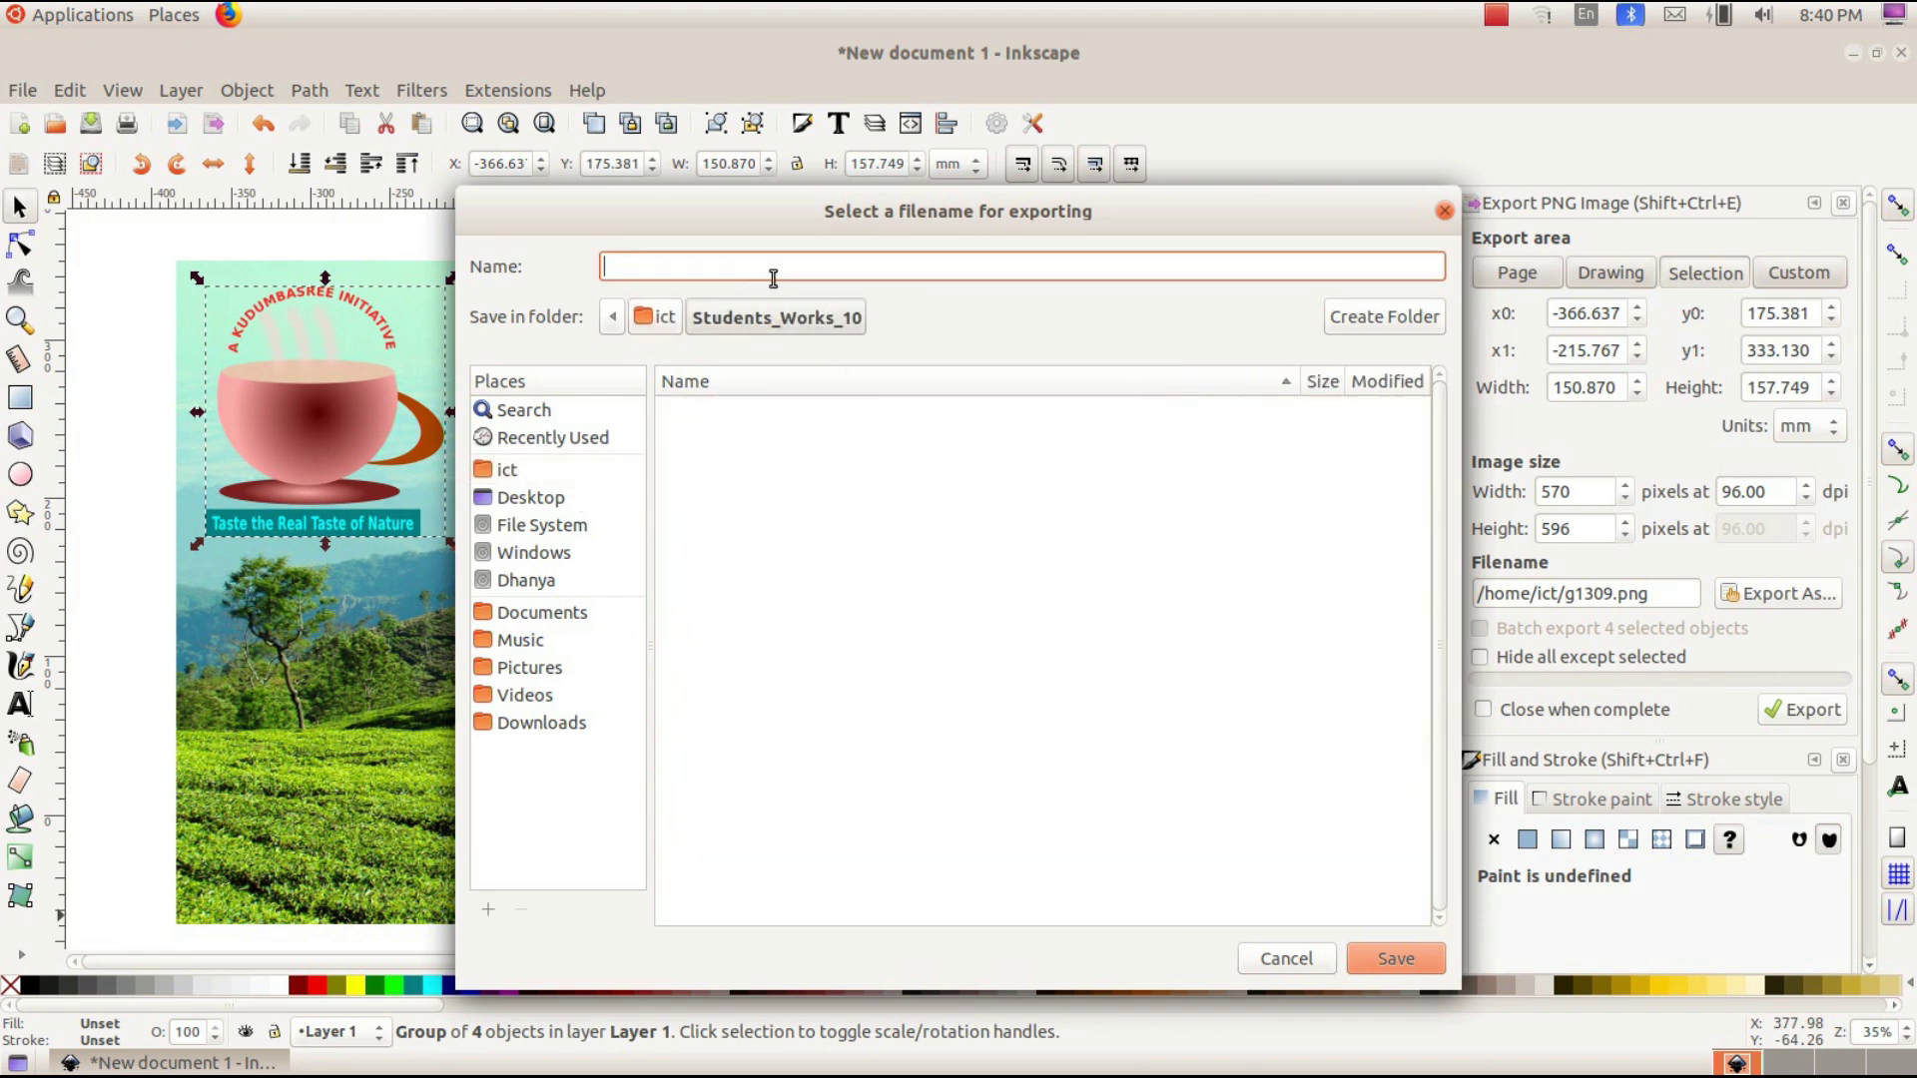
pyautogui.click(1396, 960)
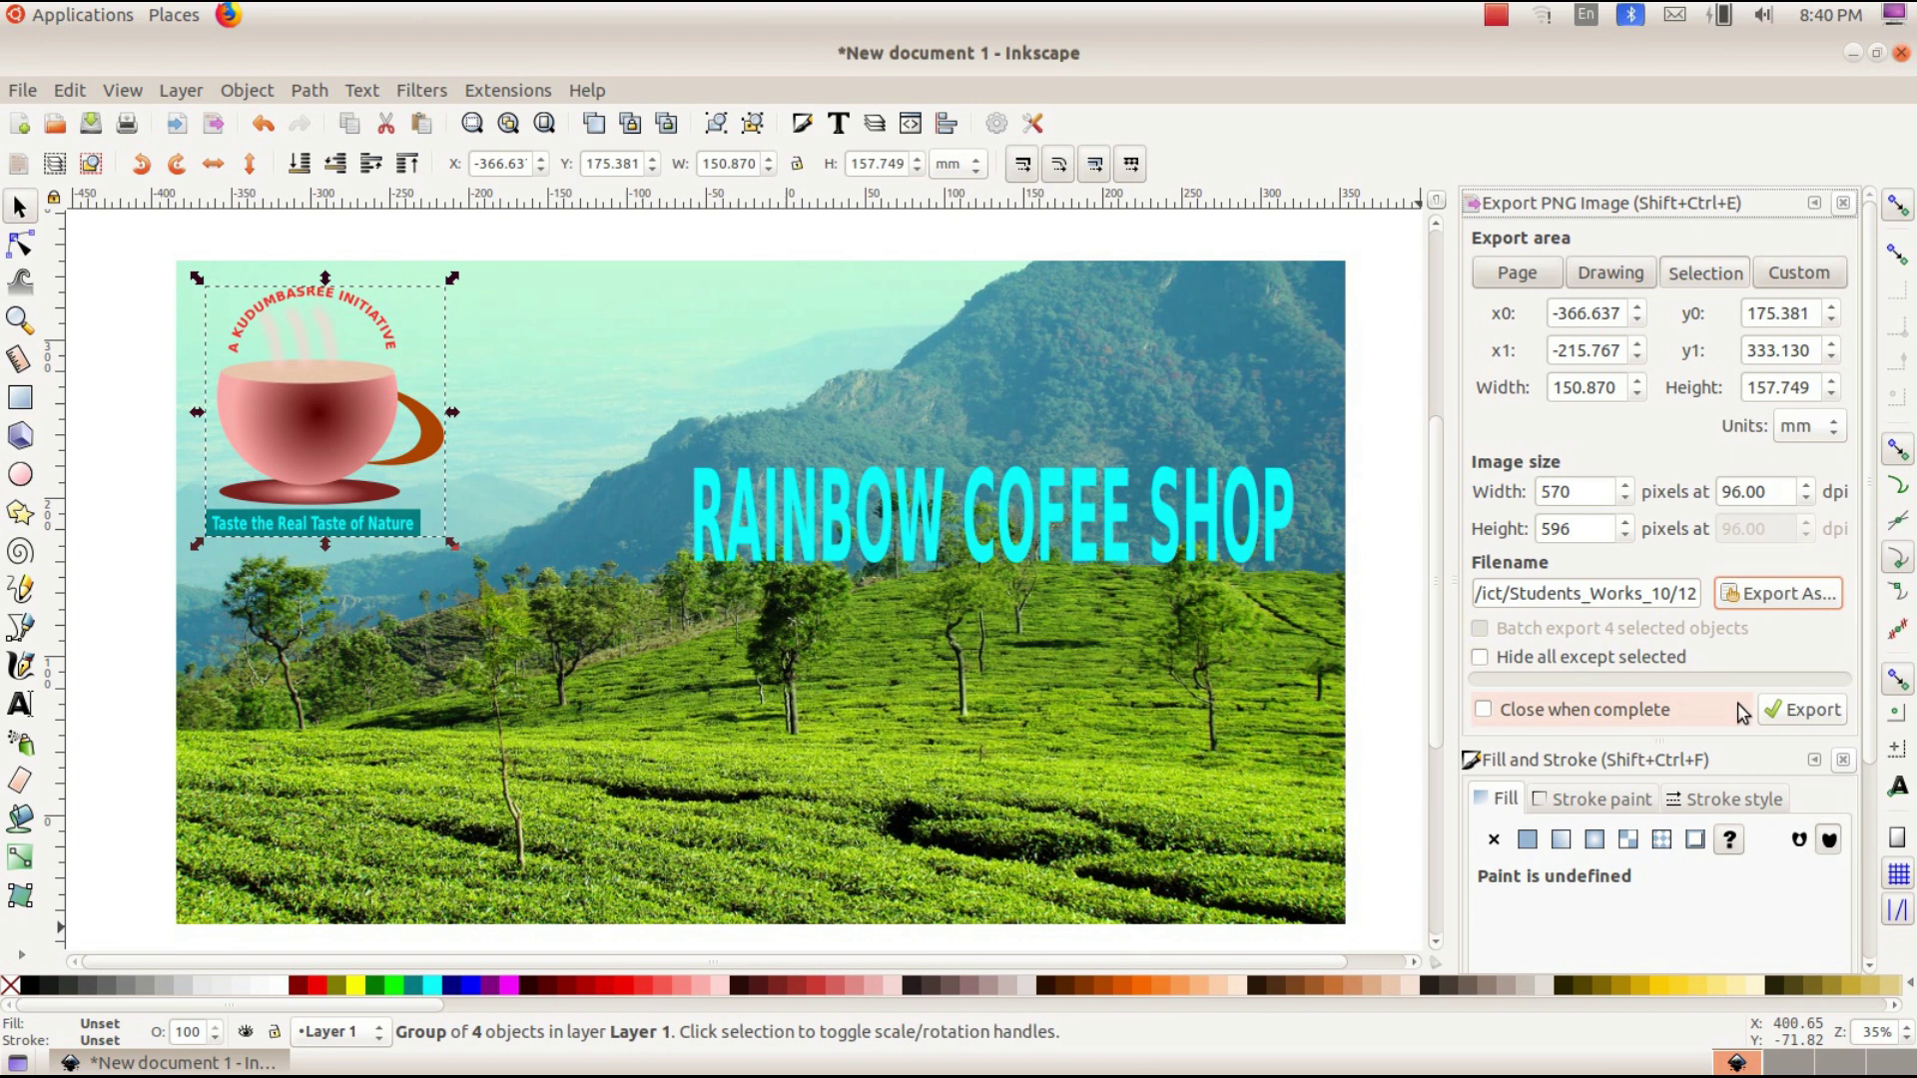
pyautogui.click(1816, 716)
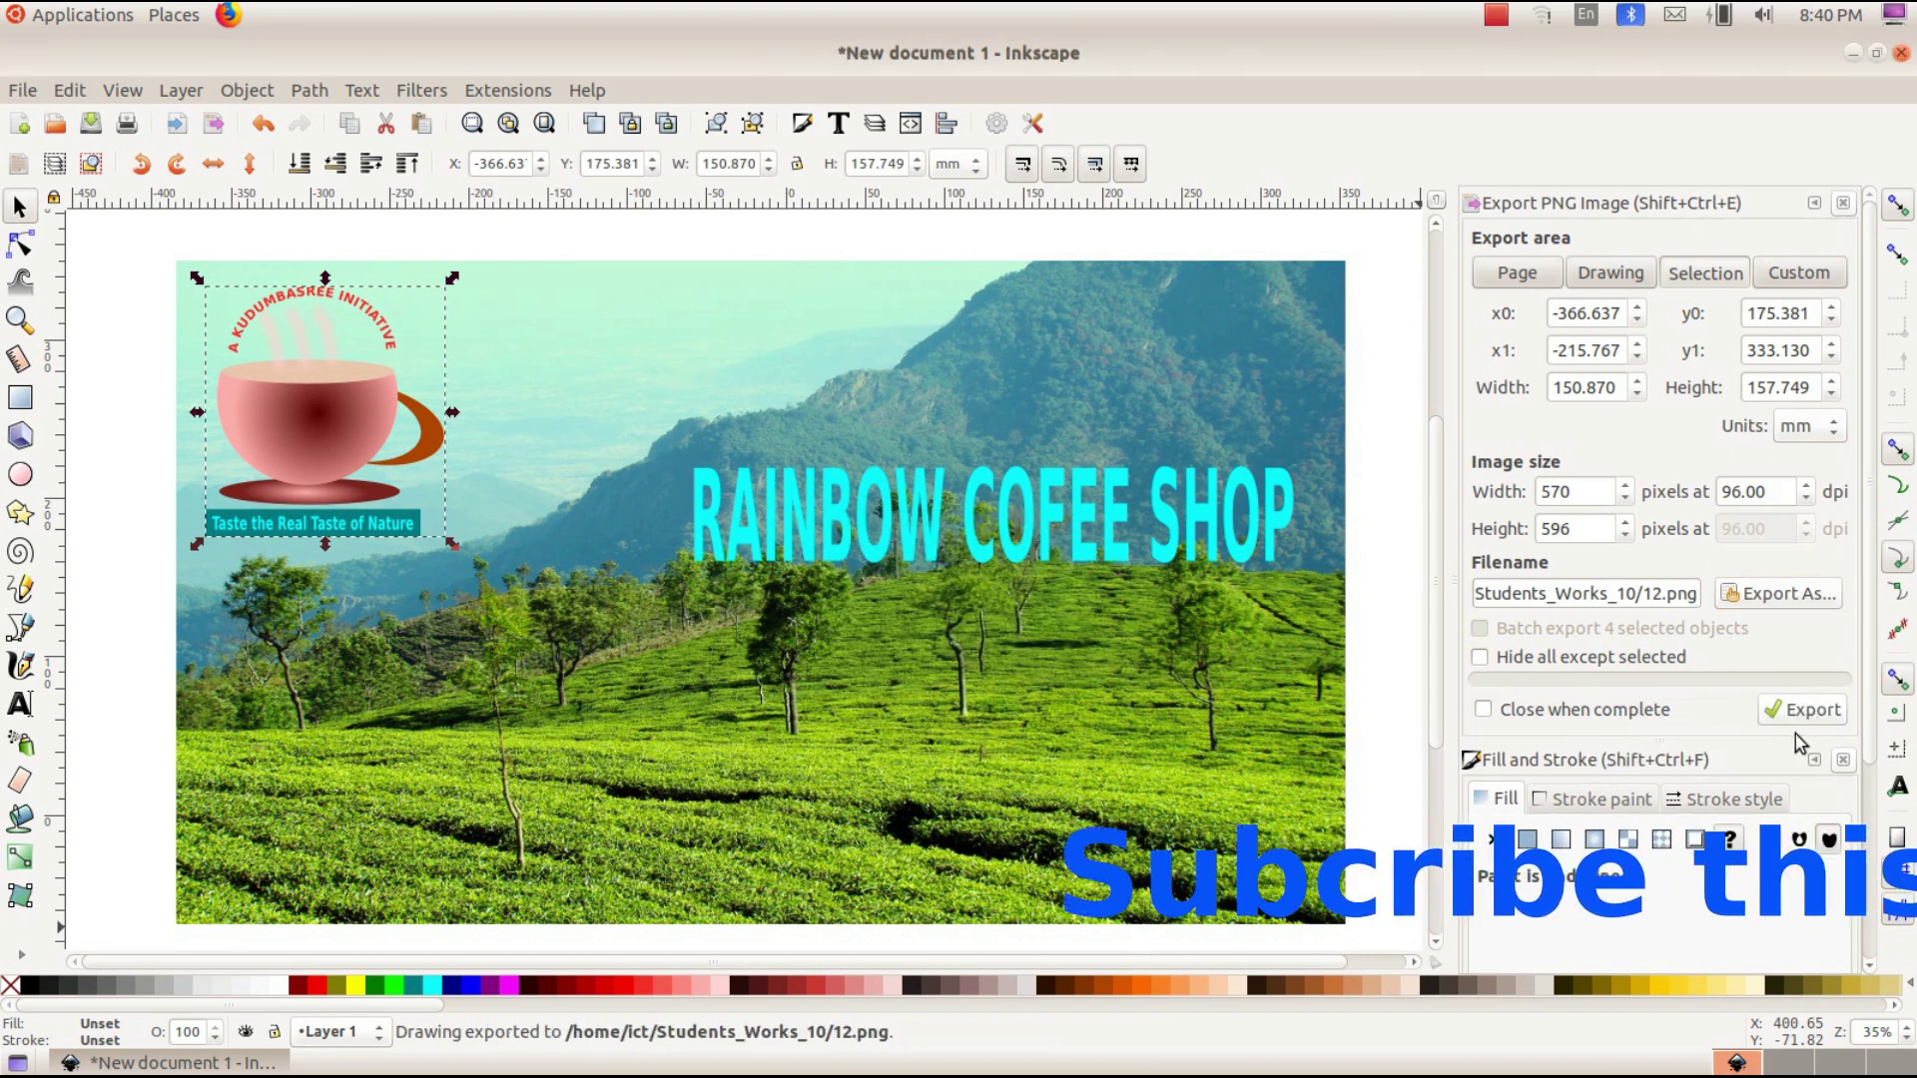